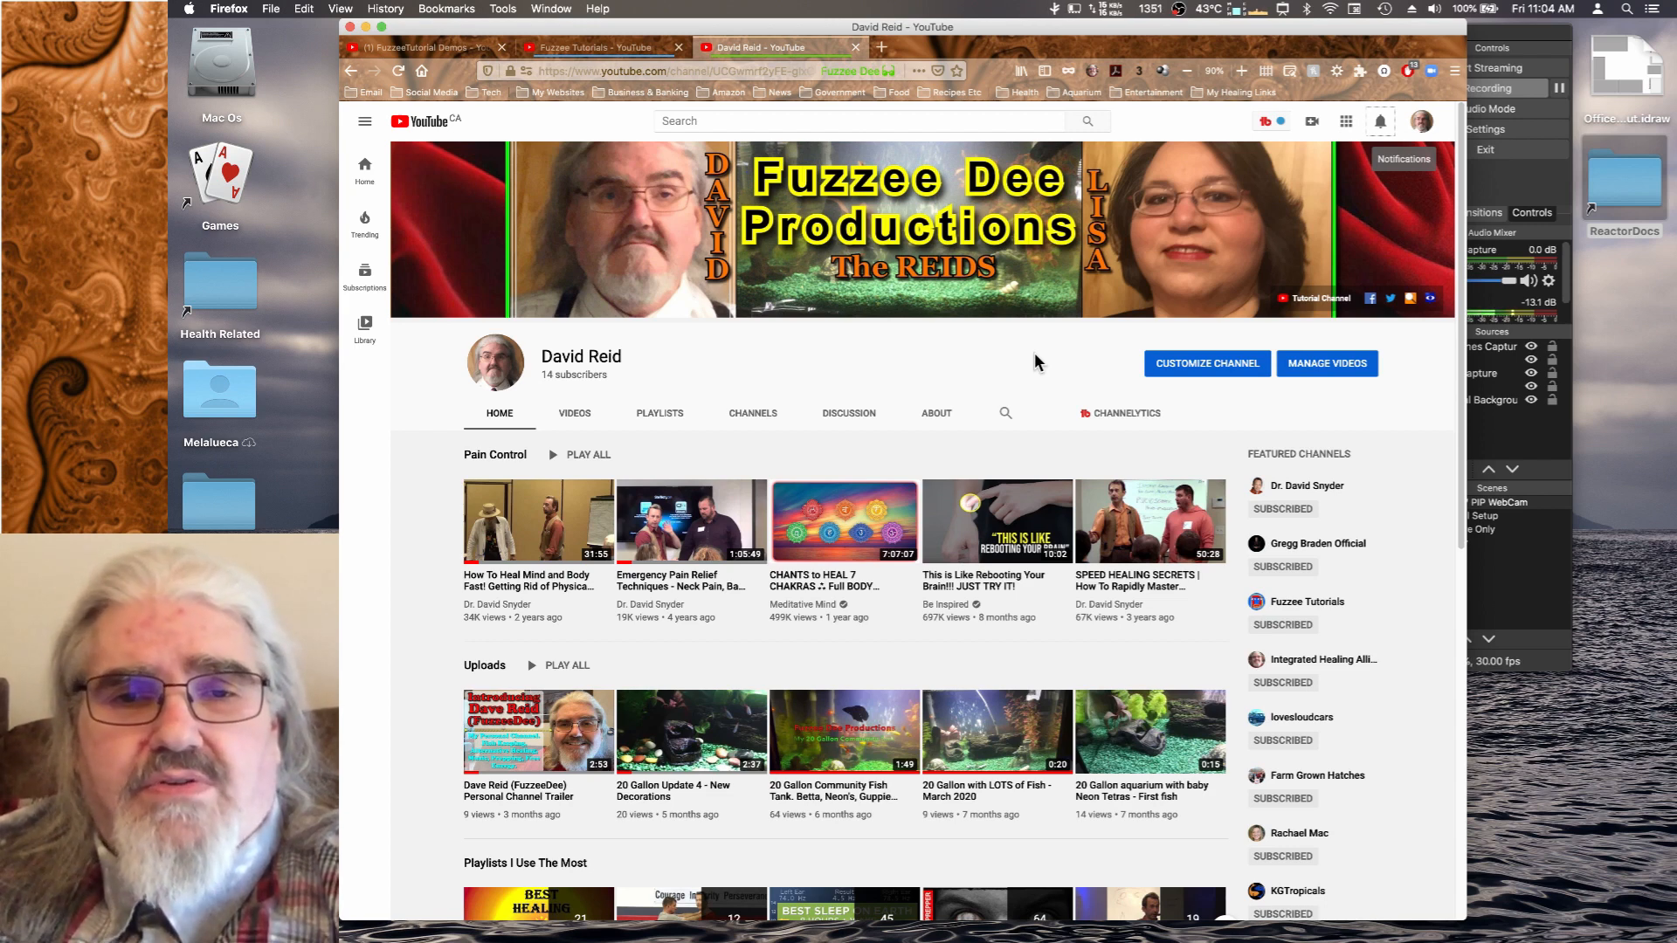
Switch to the Fuzzee Tutorials channel page and examine its homepage sections, from the featured video down to the featured channels.
{"action": "left_click", "coordinate": [1036, 360]}
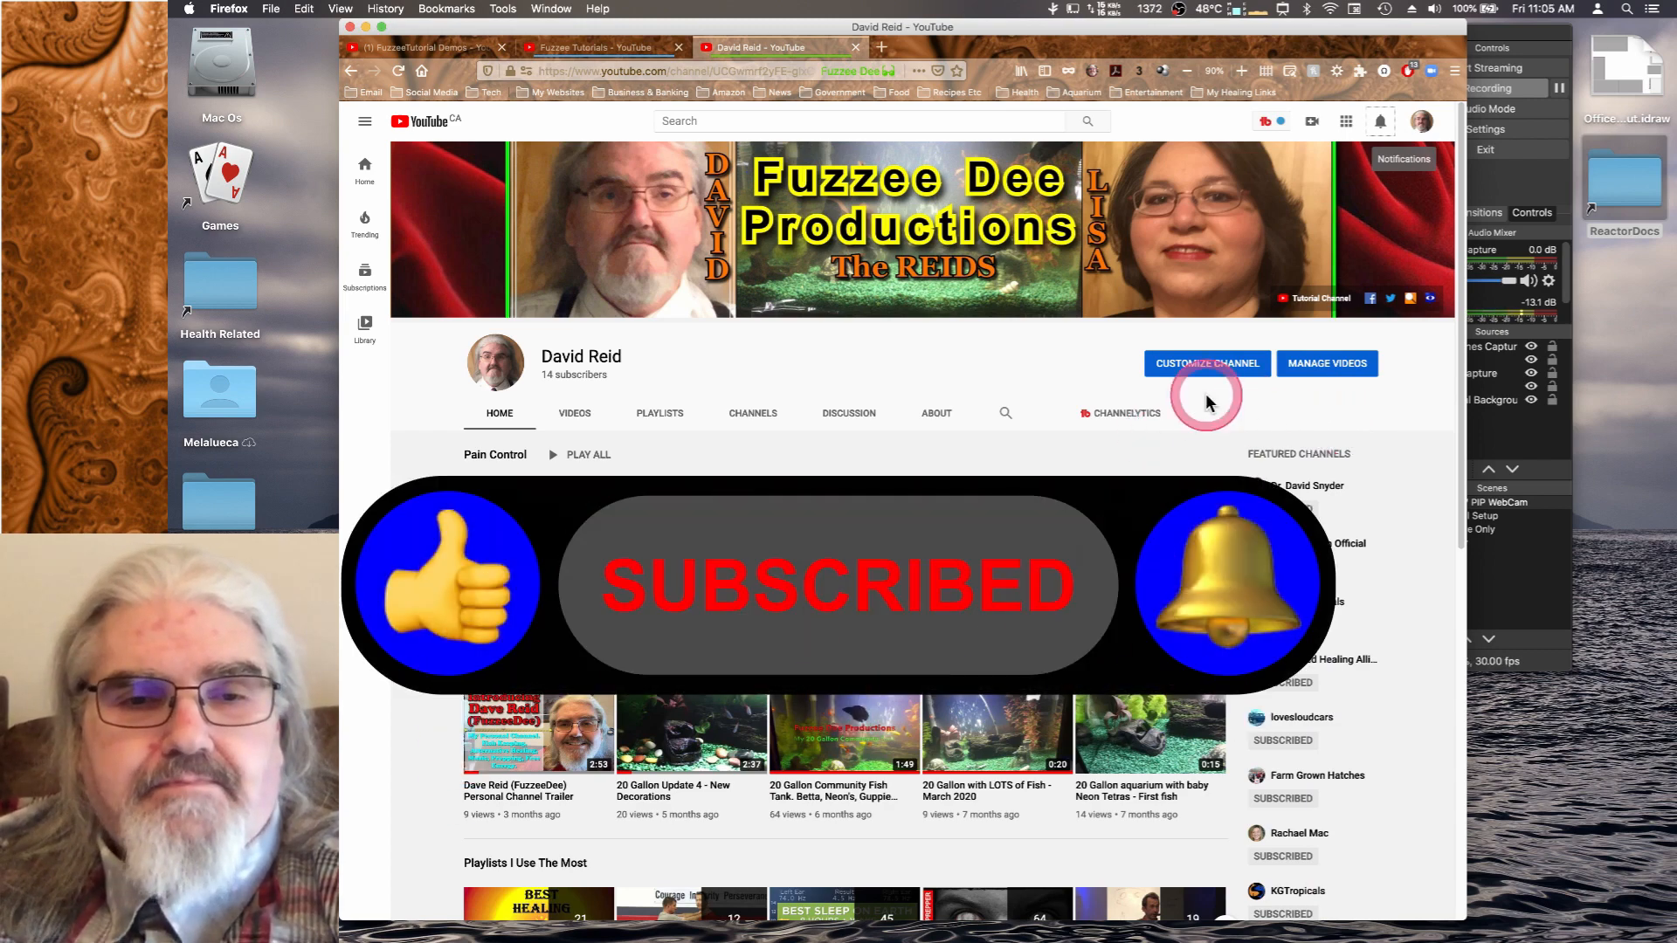
{"action": "left_click", "coordinate": [624, 47]}
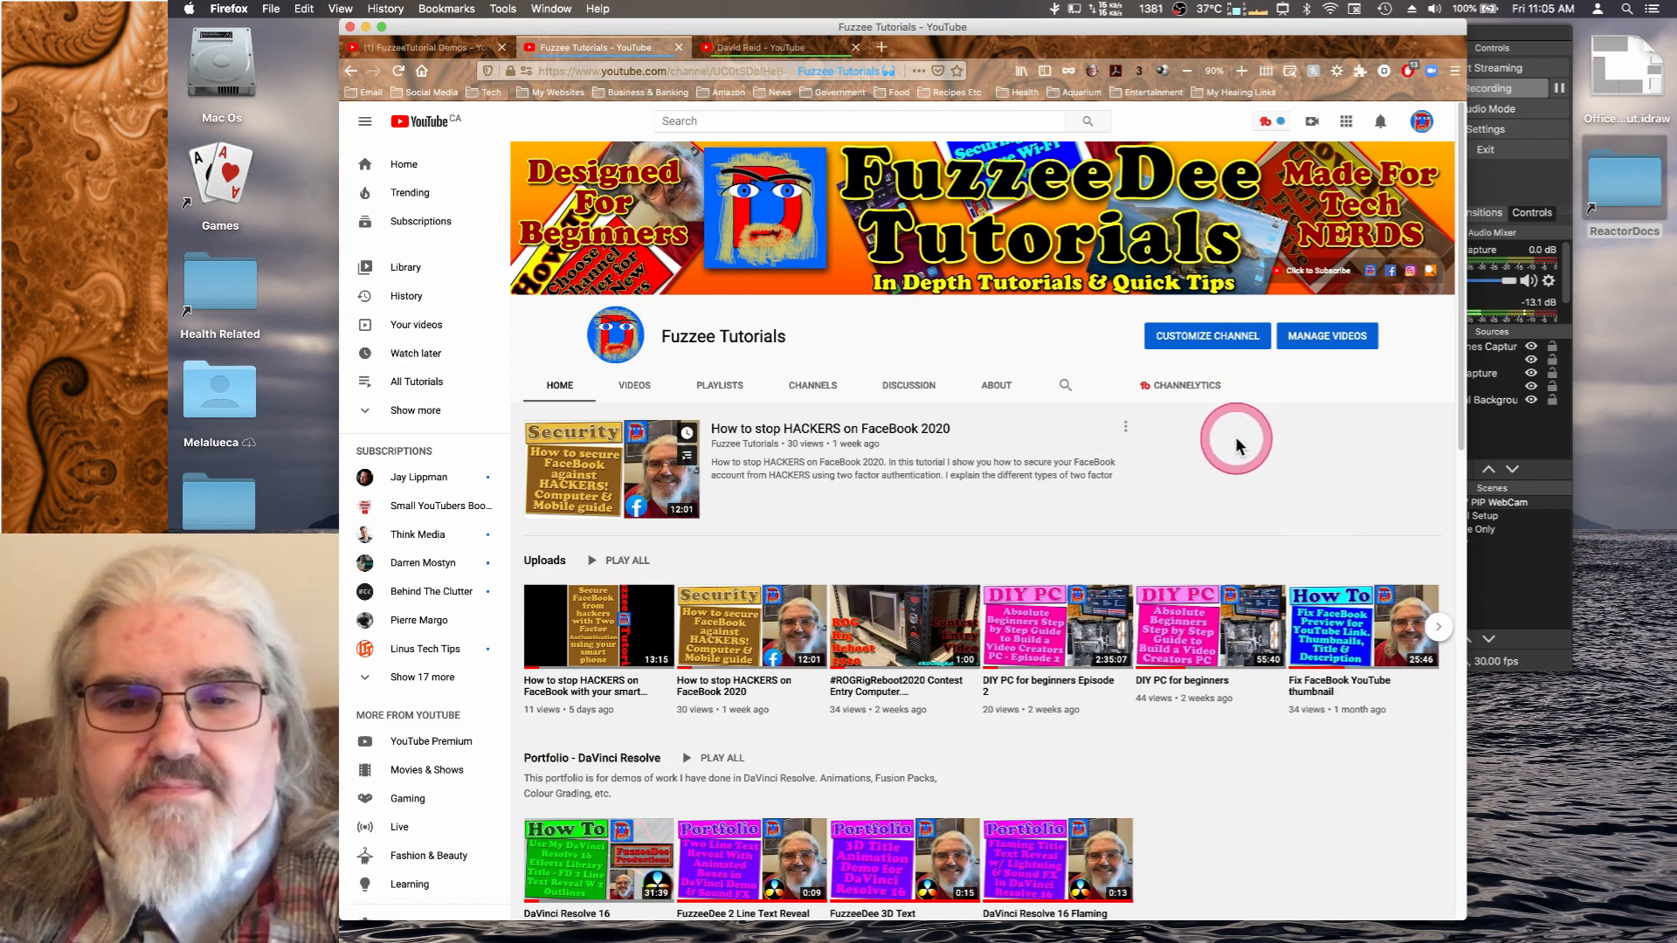
{"action": "scroll", "coordinate": [1236, 445], "scroll_direction": "down", "scroll_amount": 10}
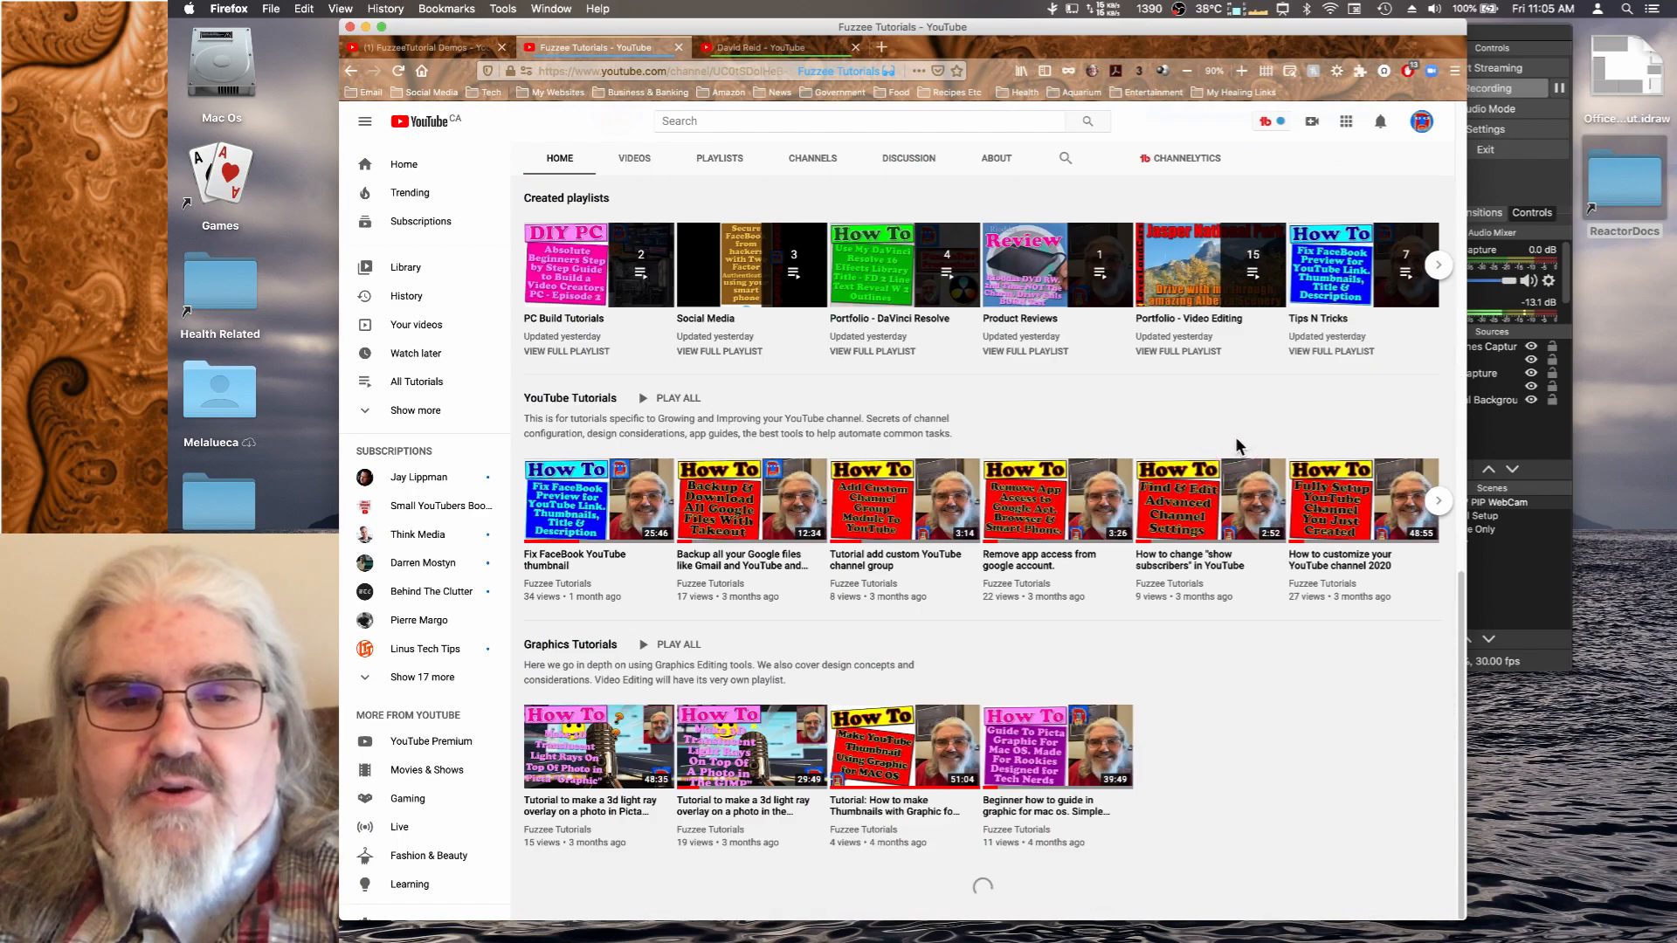
{"action": "scroll", "coordinate": [1236, 445], "scroll_direction": "down", "scroll_amount": 15}
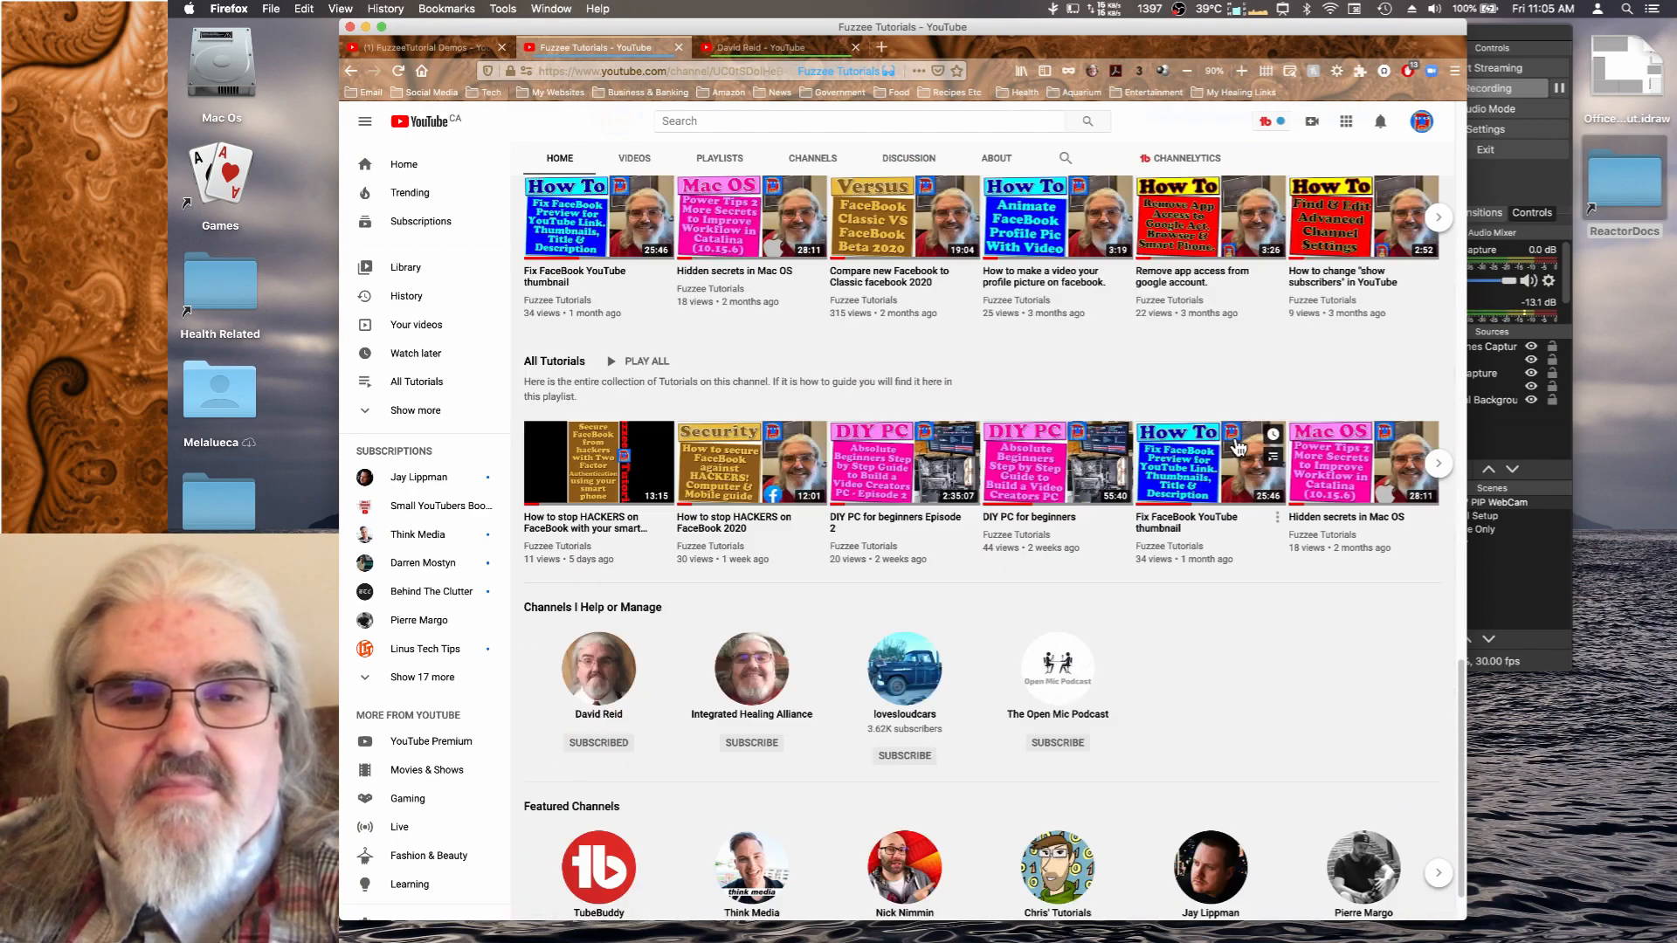
{"action": "scroll", "coordinate": [1235, 446], "scroll_direction": "down", "scroll_amount": 2}
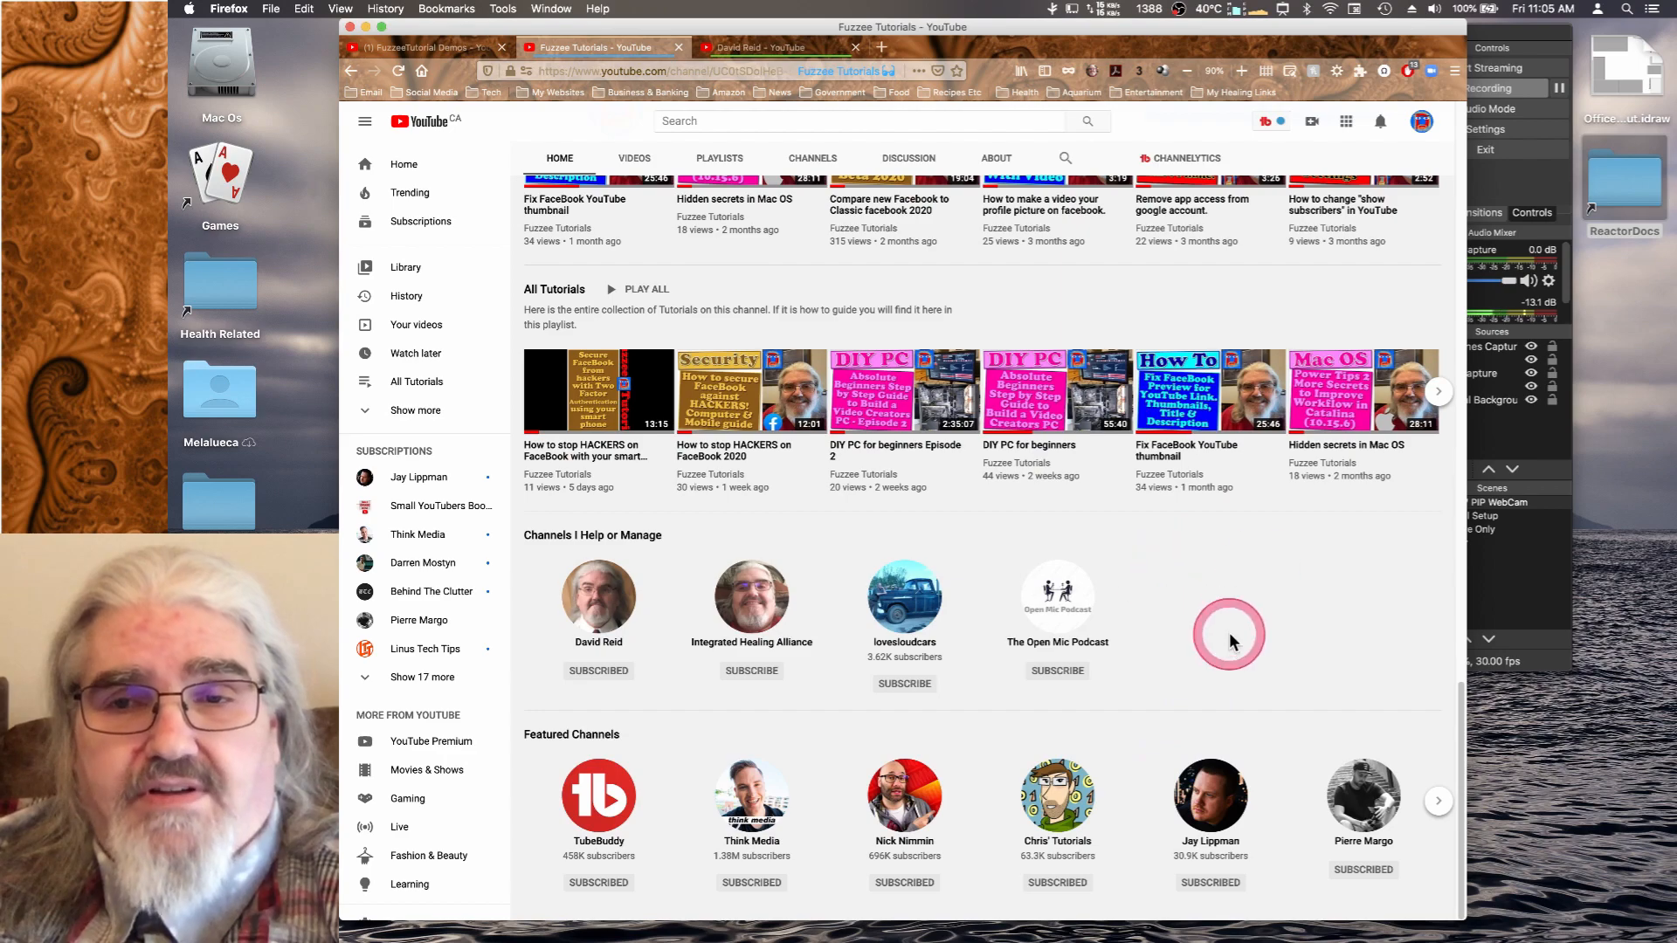
{"action": "scroll", "coordinate": [1229, 642], "scroll_direction": "up", "scroll_amount": 20}
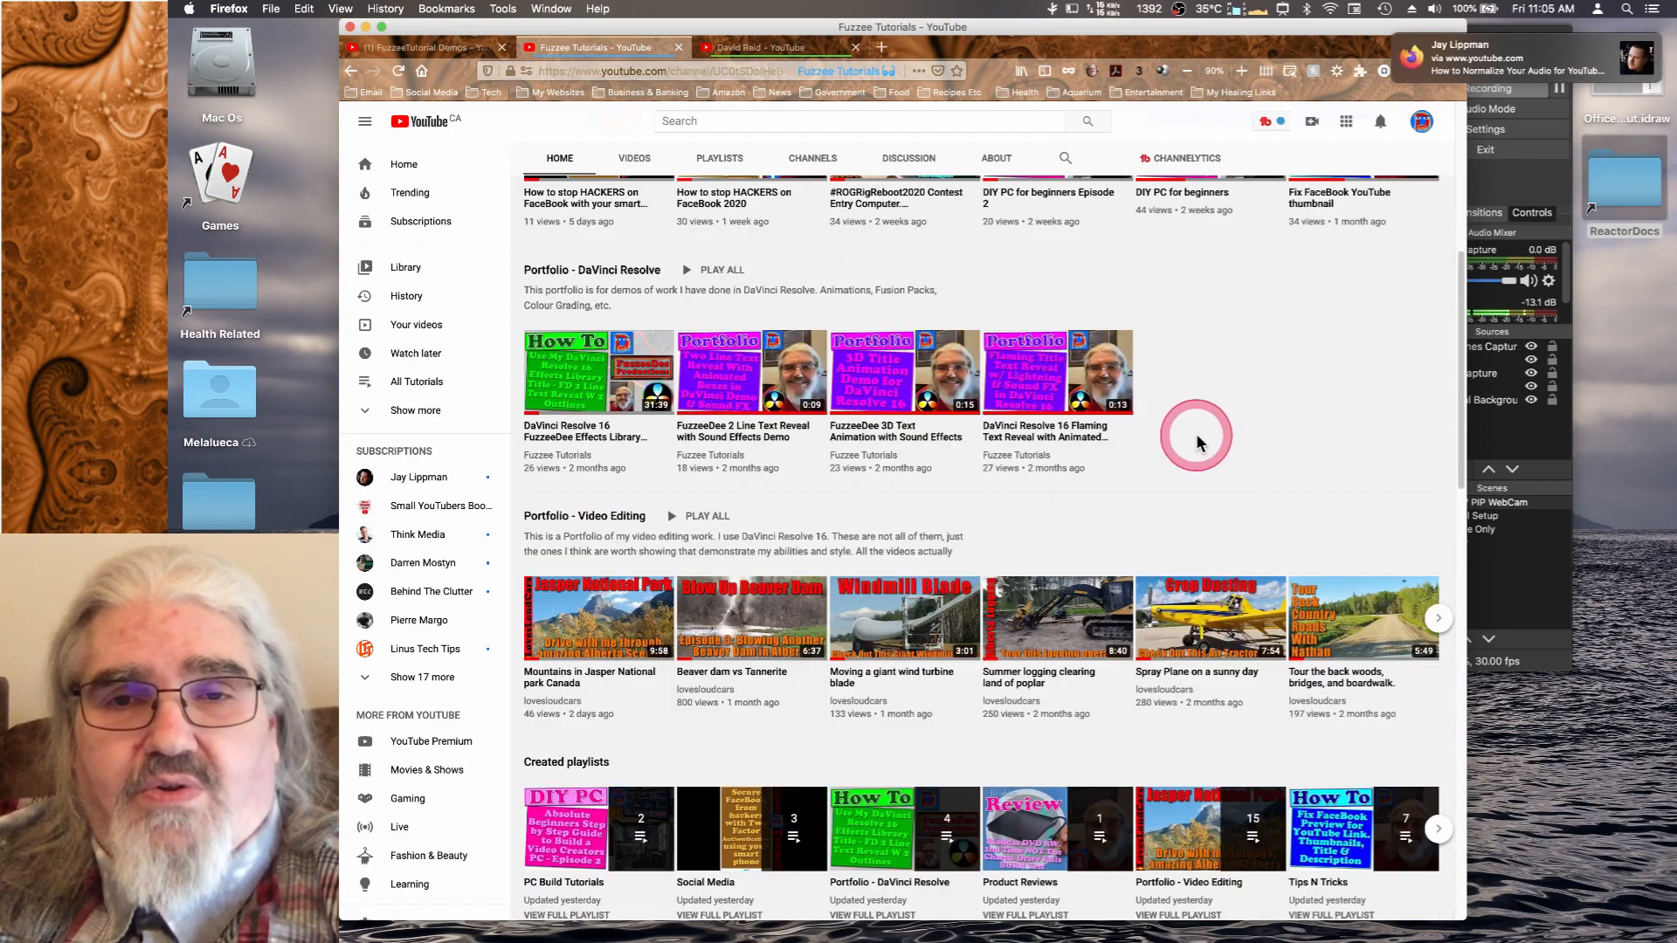
{"action": "scroll", "coordinate": [1284, 454], "scroll_direction": "up", "scroll_amount": 6}
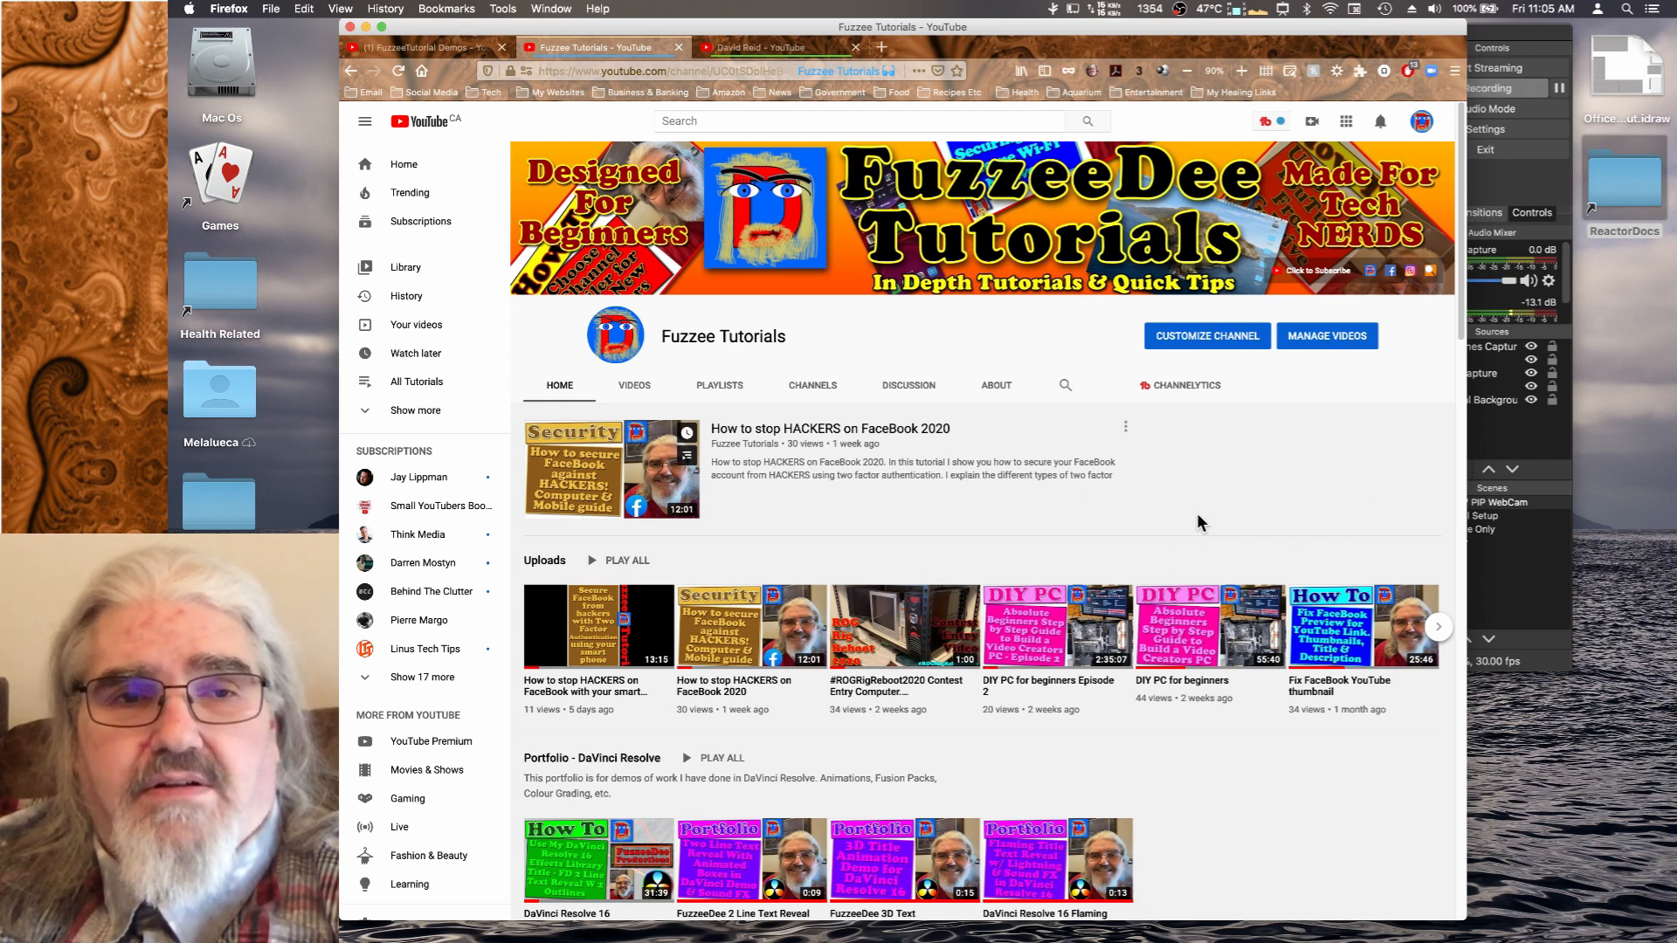
{"action": "left_click", "coordinate": [1253, 504]}
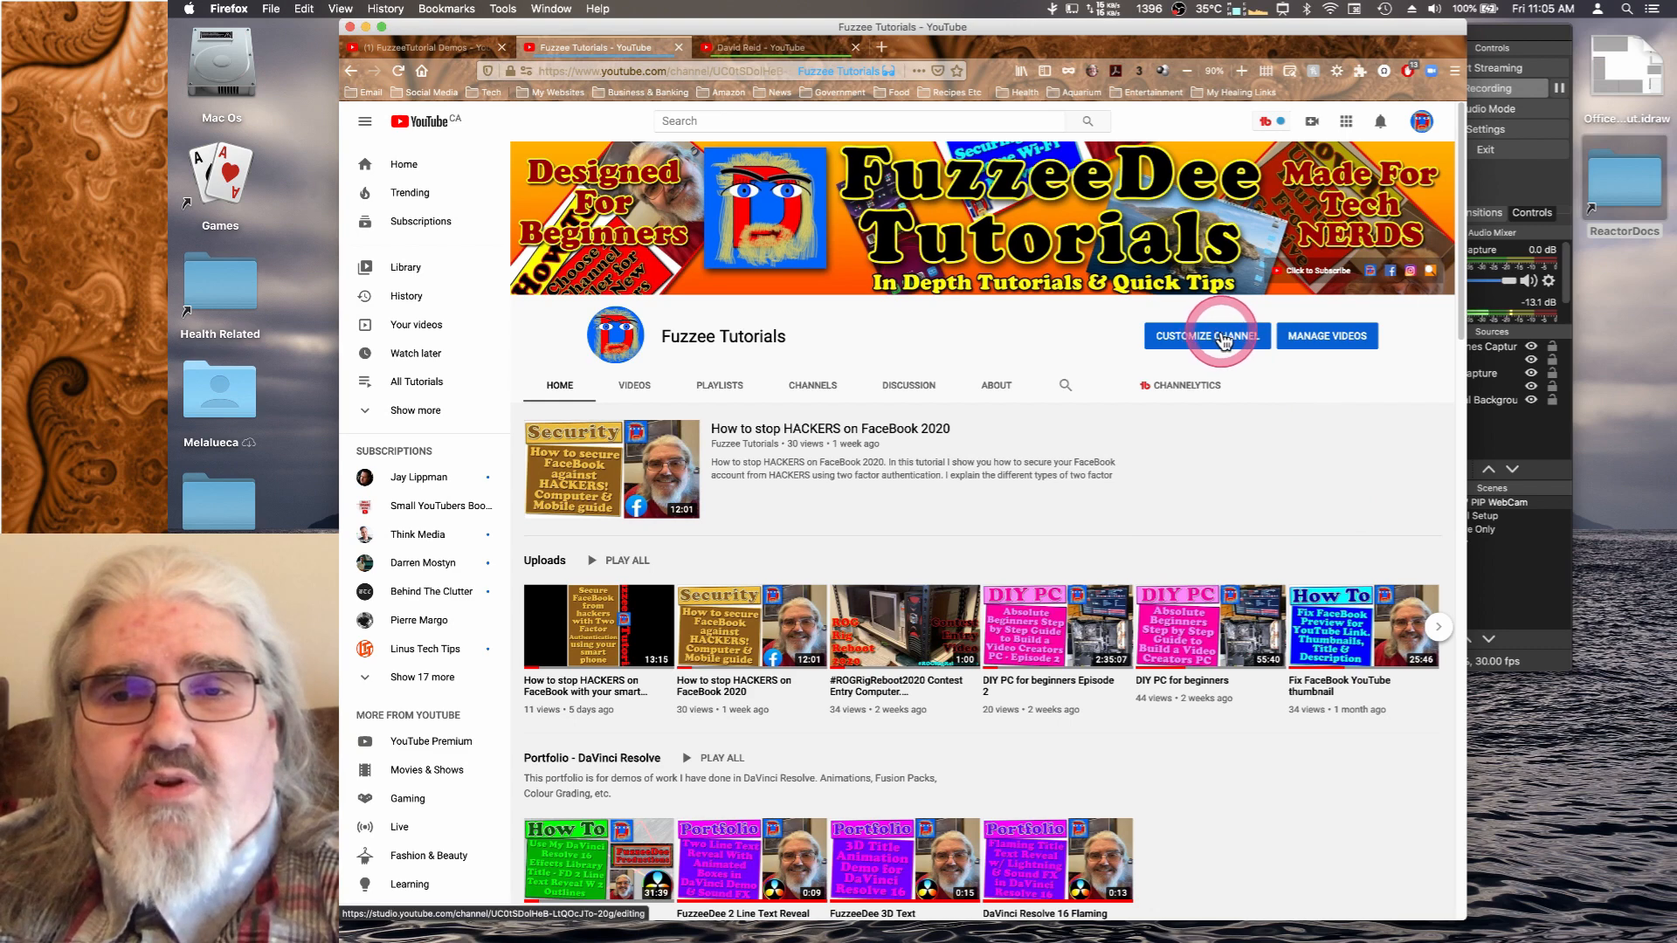
Open channel customization for Fuzzee Tutorials and examine the layout's video spotlight and the order of its featured sections.
{"action": "left_click", "coordinate": [1226, 338]}
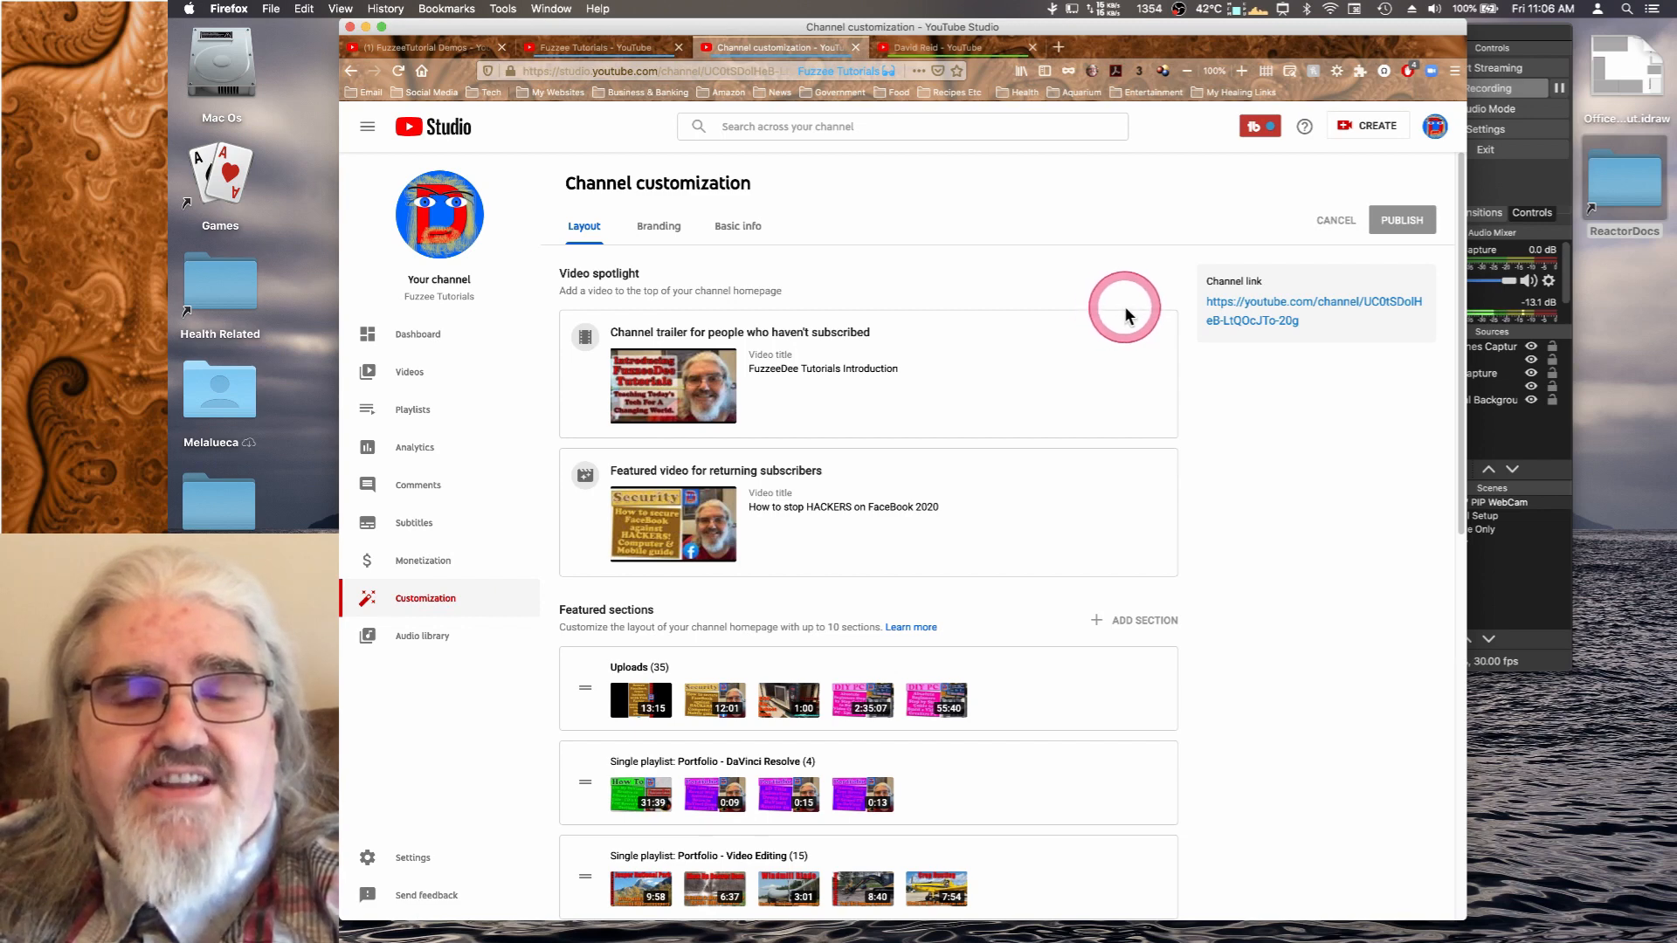
{"action": "scroll", "coordinate": [1126, 316], "scroll_direction": "down", "scroll_amount": 7}
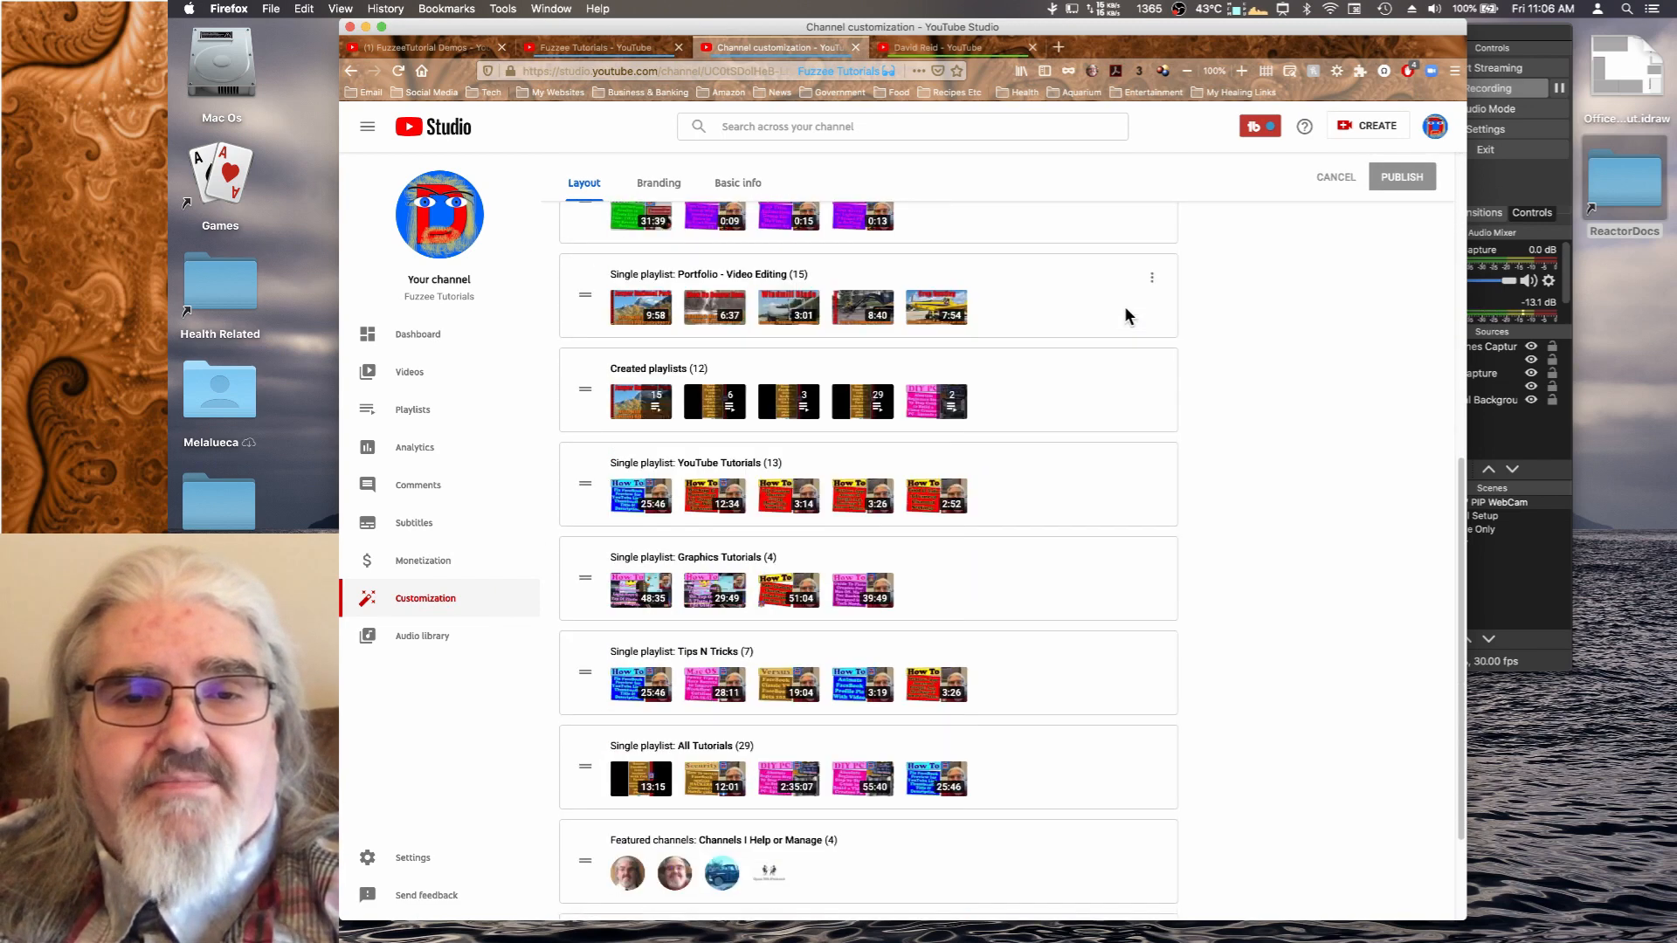
{"action": "scroll", "coordinate": [1126, 310], "scroll_direction": "down", "scroll_amount": 3}
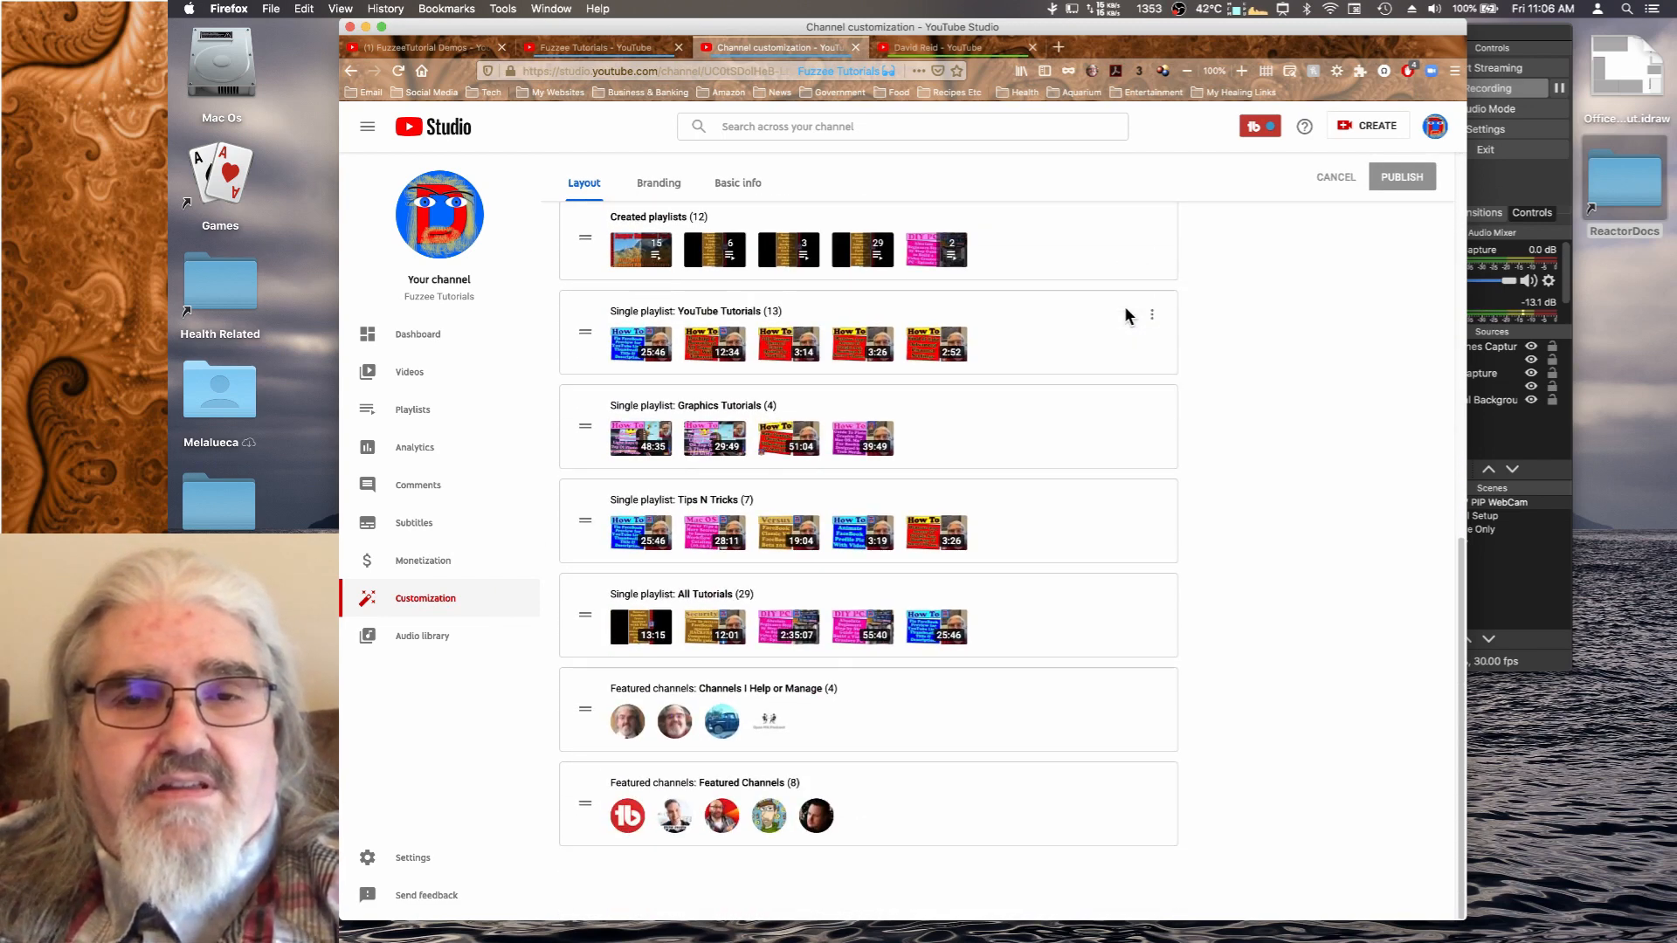
{"action": "scroll", "coordinate": [1125, 315], "scroll_direction": "up", "scroll_amount": 10}
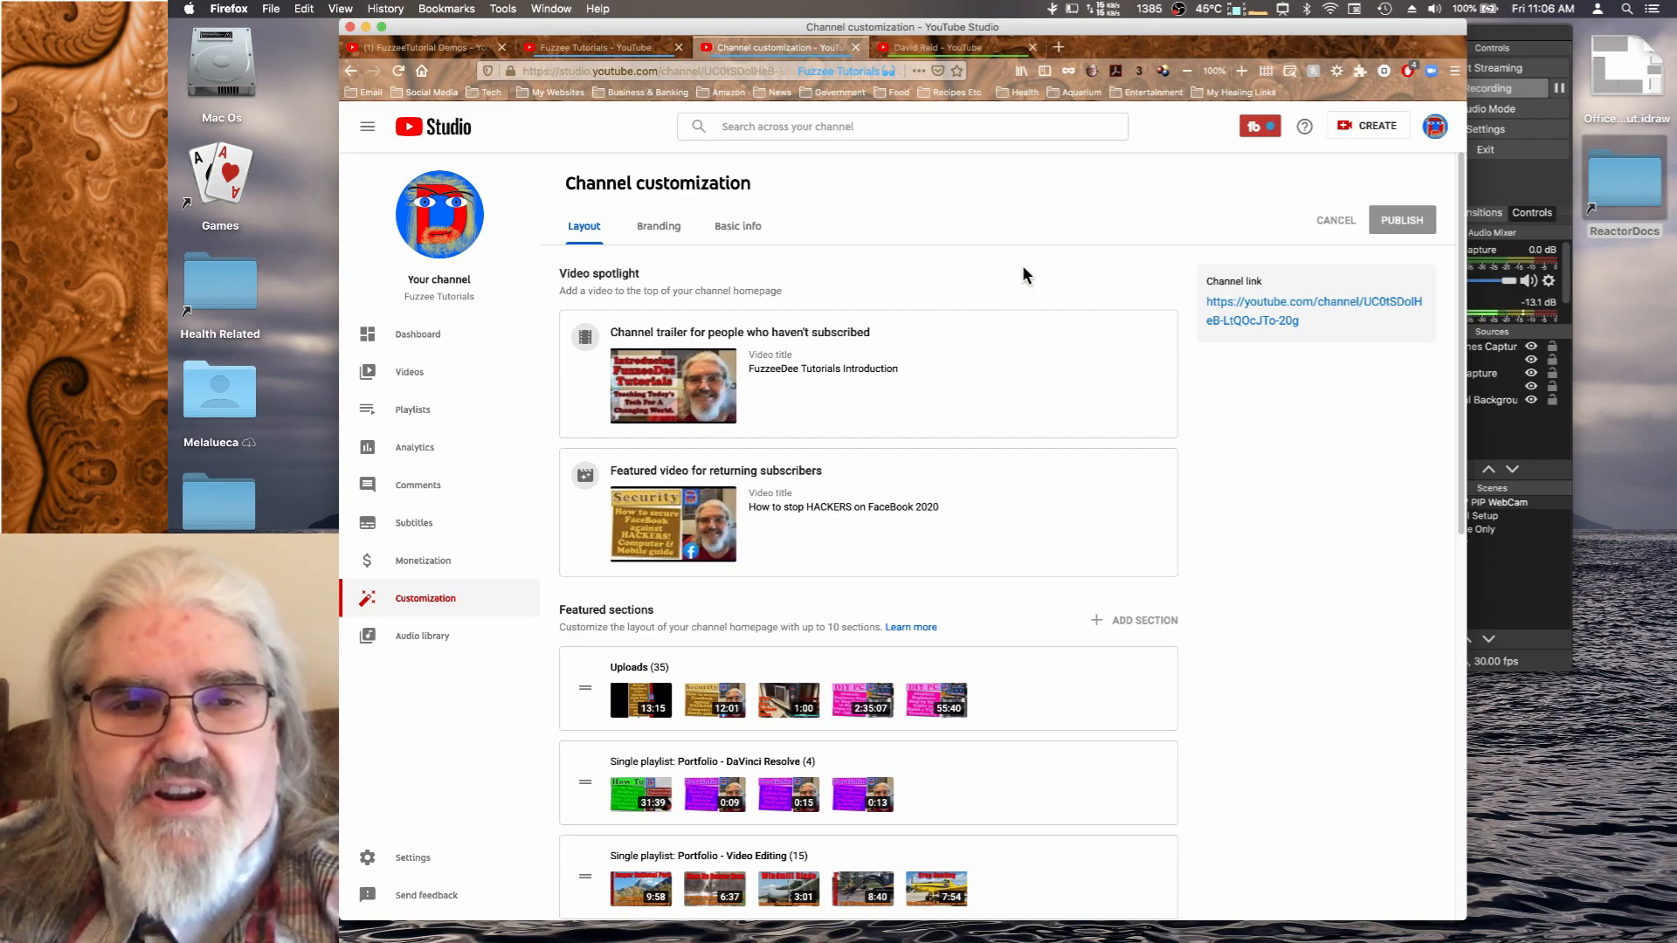
{"action": "scroll", "coordinate": [1005, 245], "scroll_direction": "down", "scroll_amount": 3}
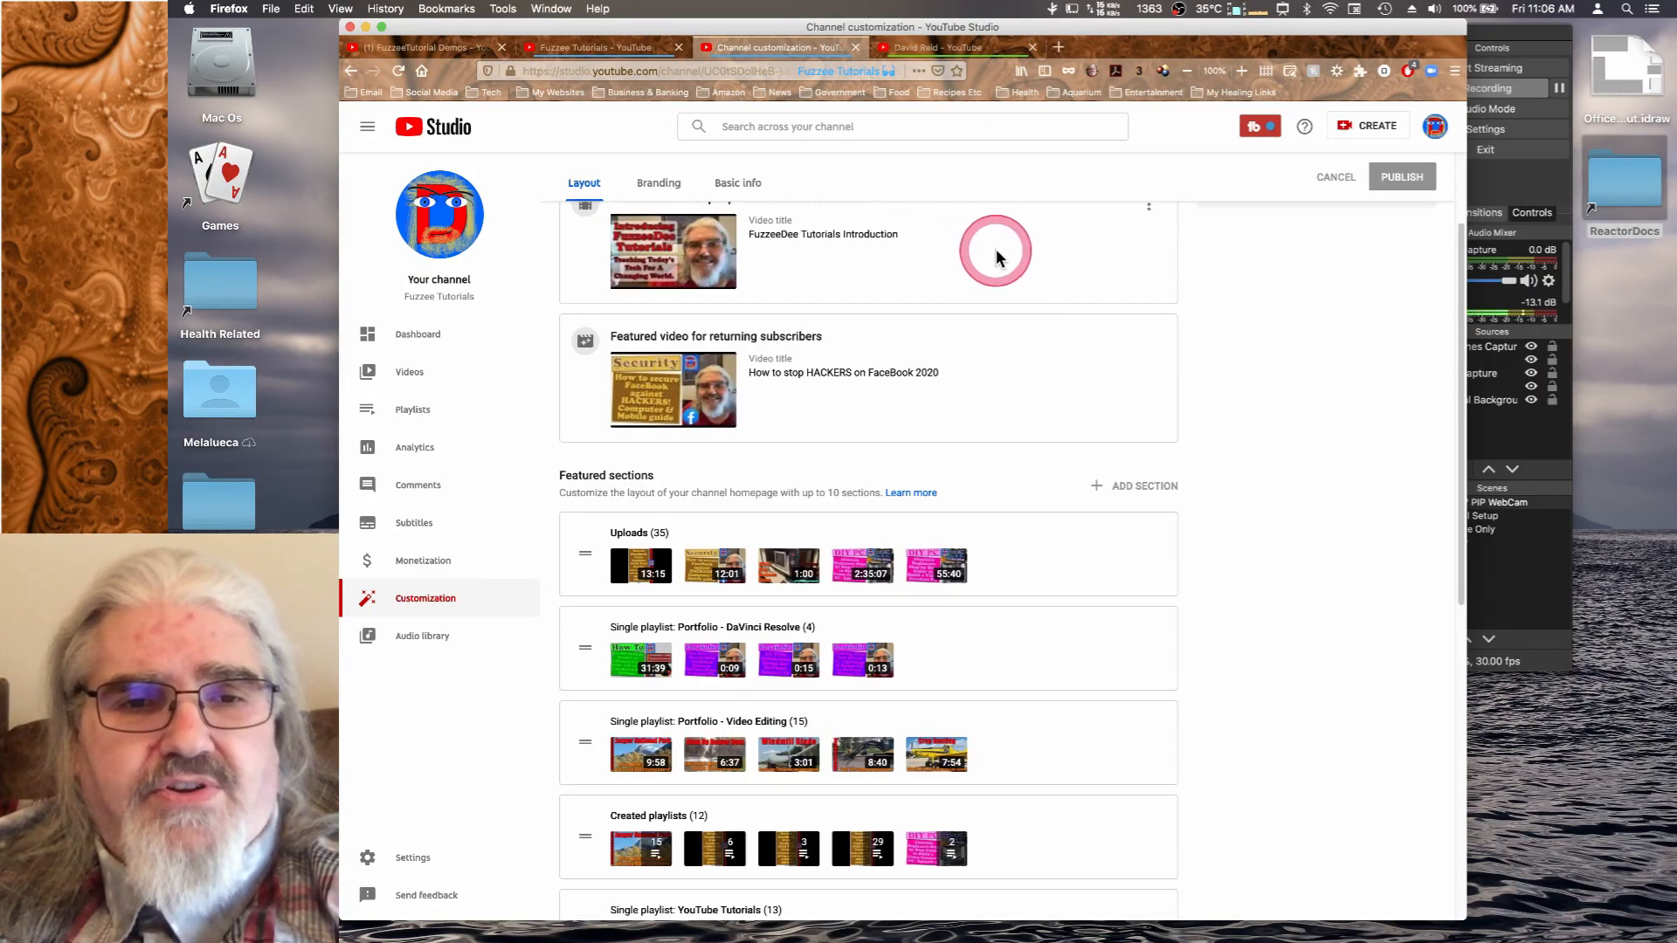
{"action": "scroll", "coordinate": [997, 256], "scroll_direction": "down", "scroll_amount": 4}
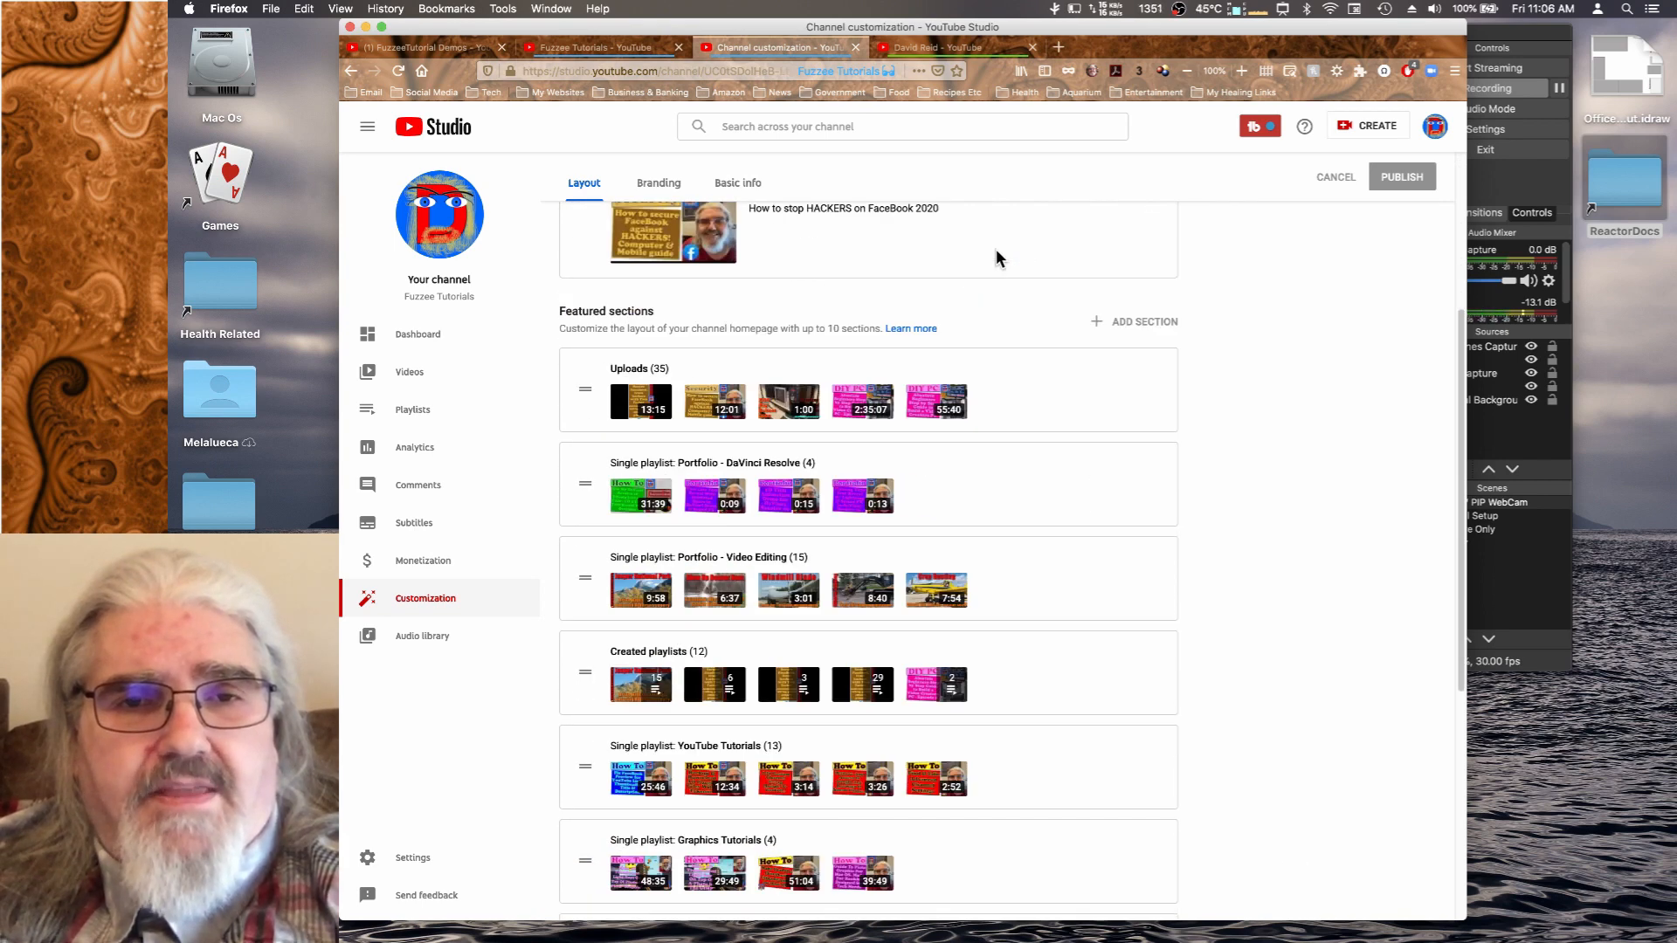
{"action": "scroll", "coordinate": [995, 253], "scroll_direction": "down", "scroll_amount": 2}
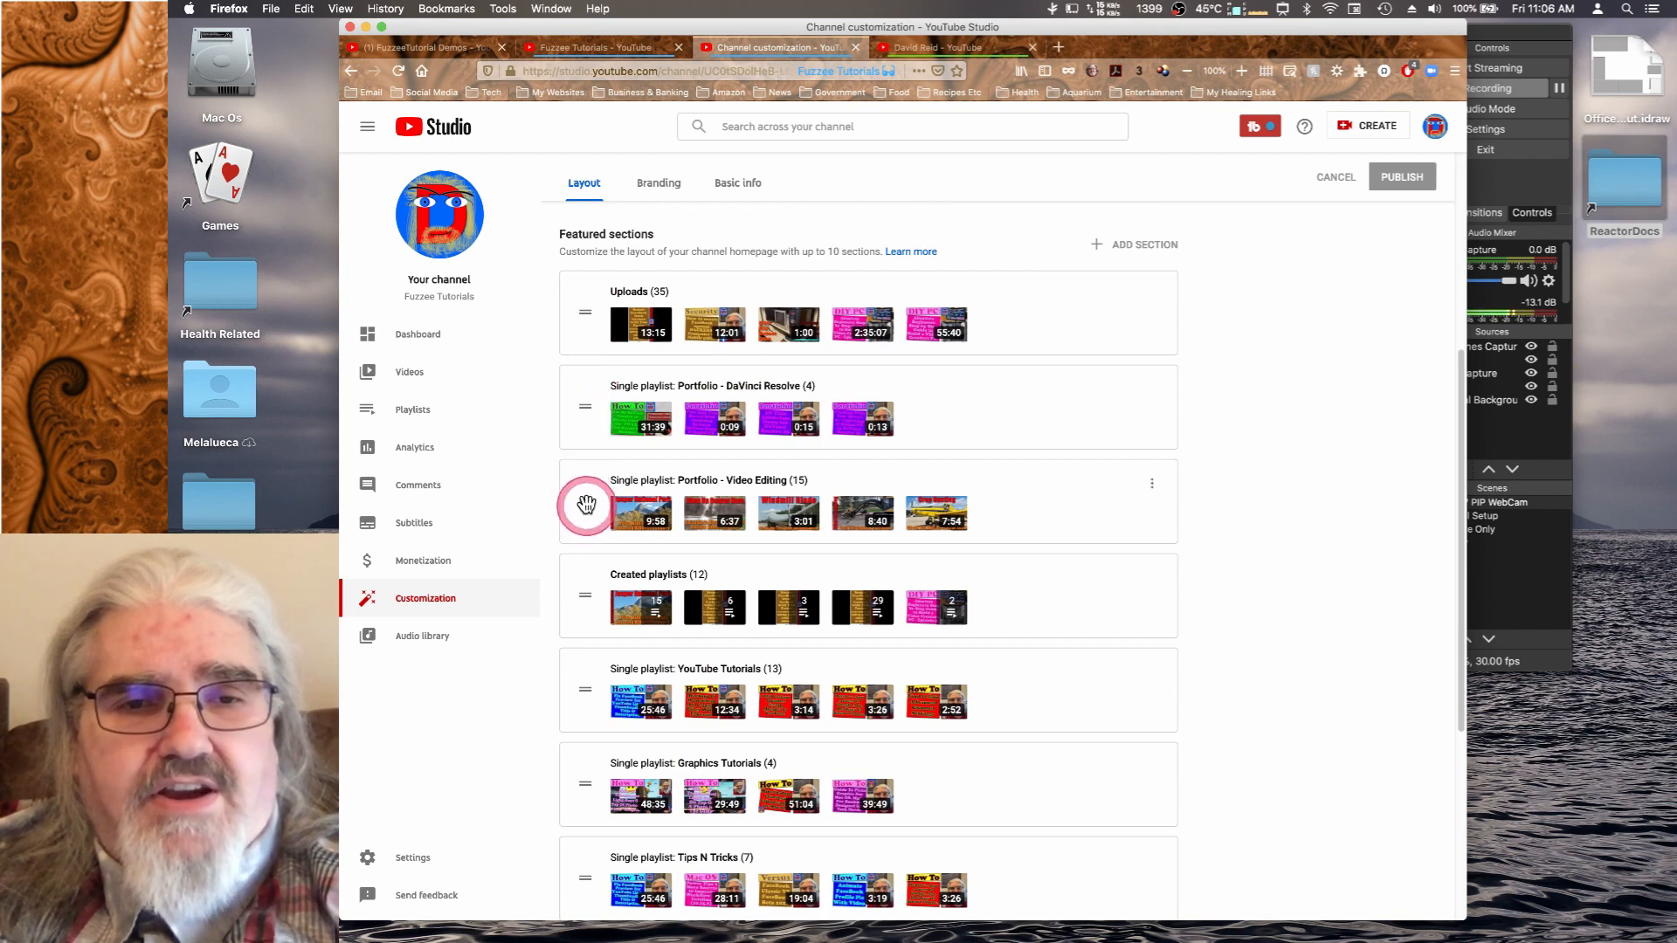
{"action": "mouse_move", "coordinate": [580, 501]}
{"action": "left_mouse_down"}
{"action": "mouse_move", "coordinate": [580, 423]}
{"action": "mouse_move", "coordinate": [585, 514]}
{"action": "left_mouse_up"}
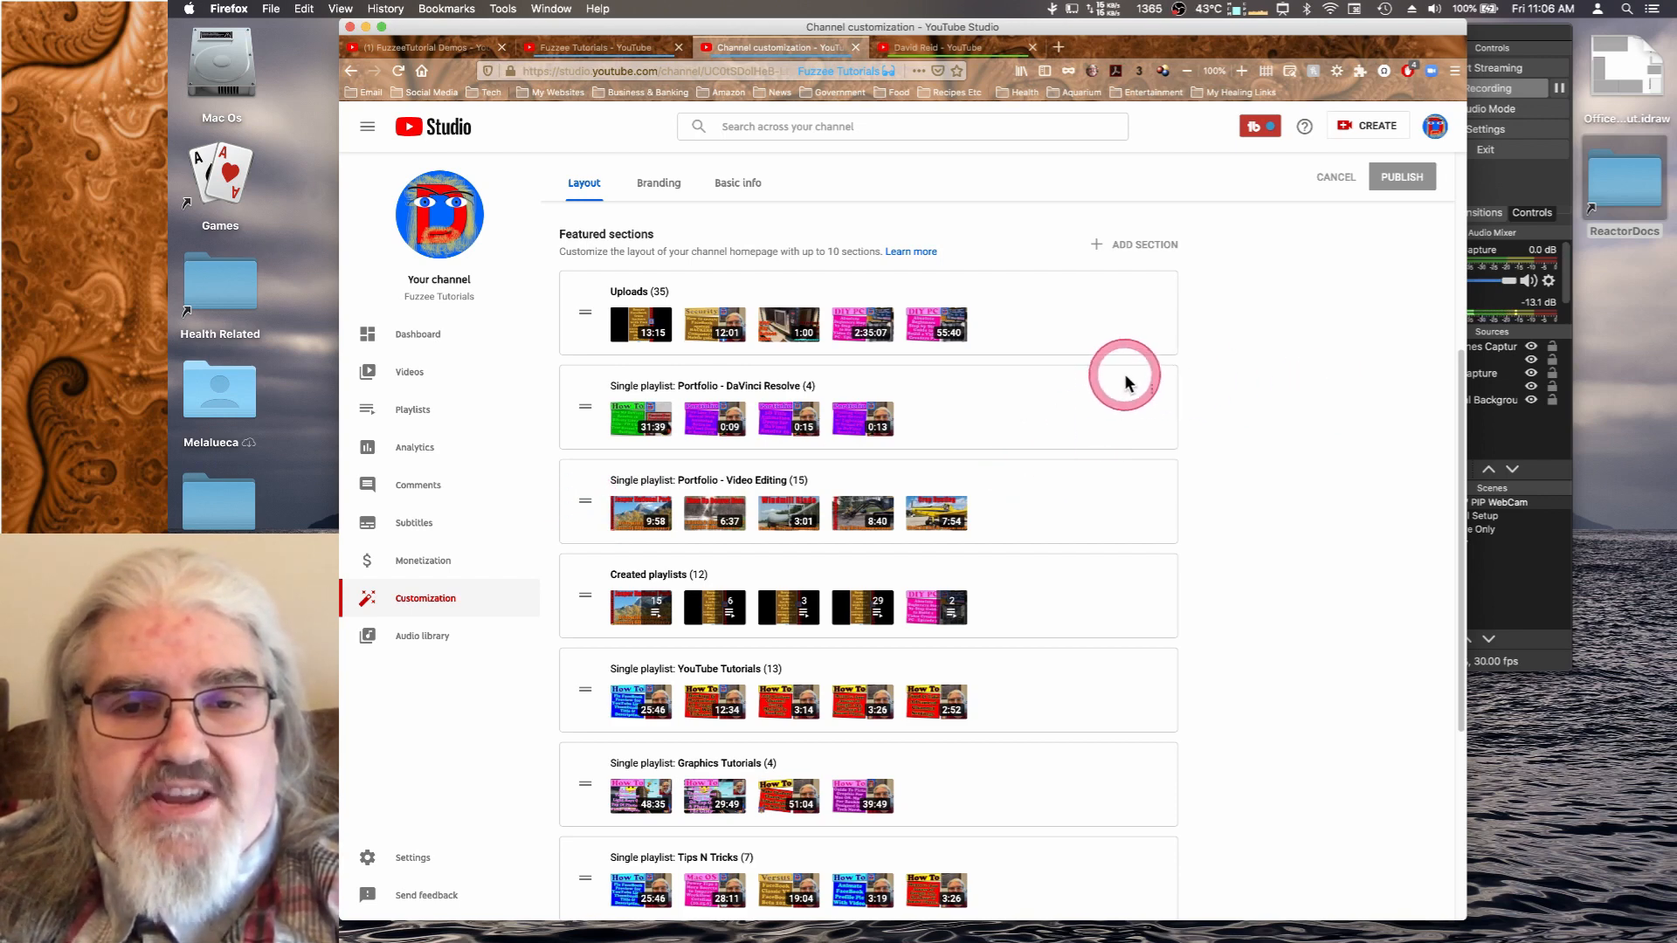
{"action": "scroll", "coordinate": [1092, 378], "scroll_direction": "down", "scroll_amount": 4}
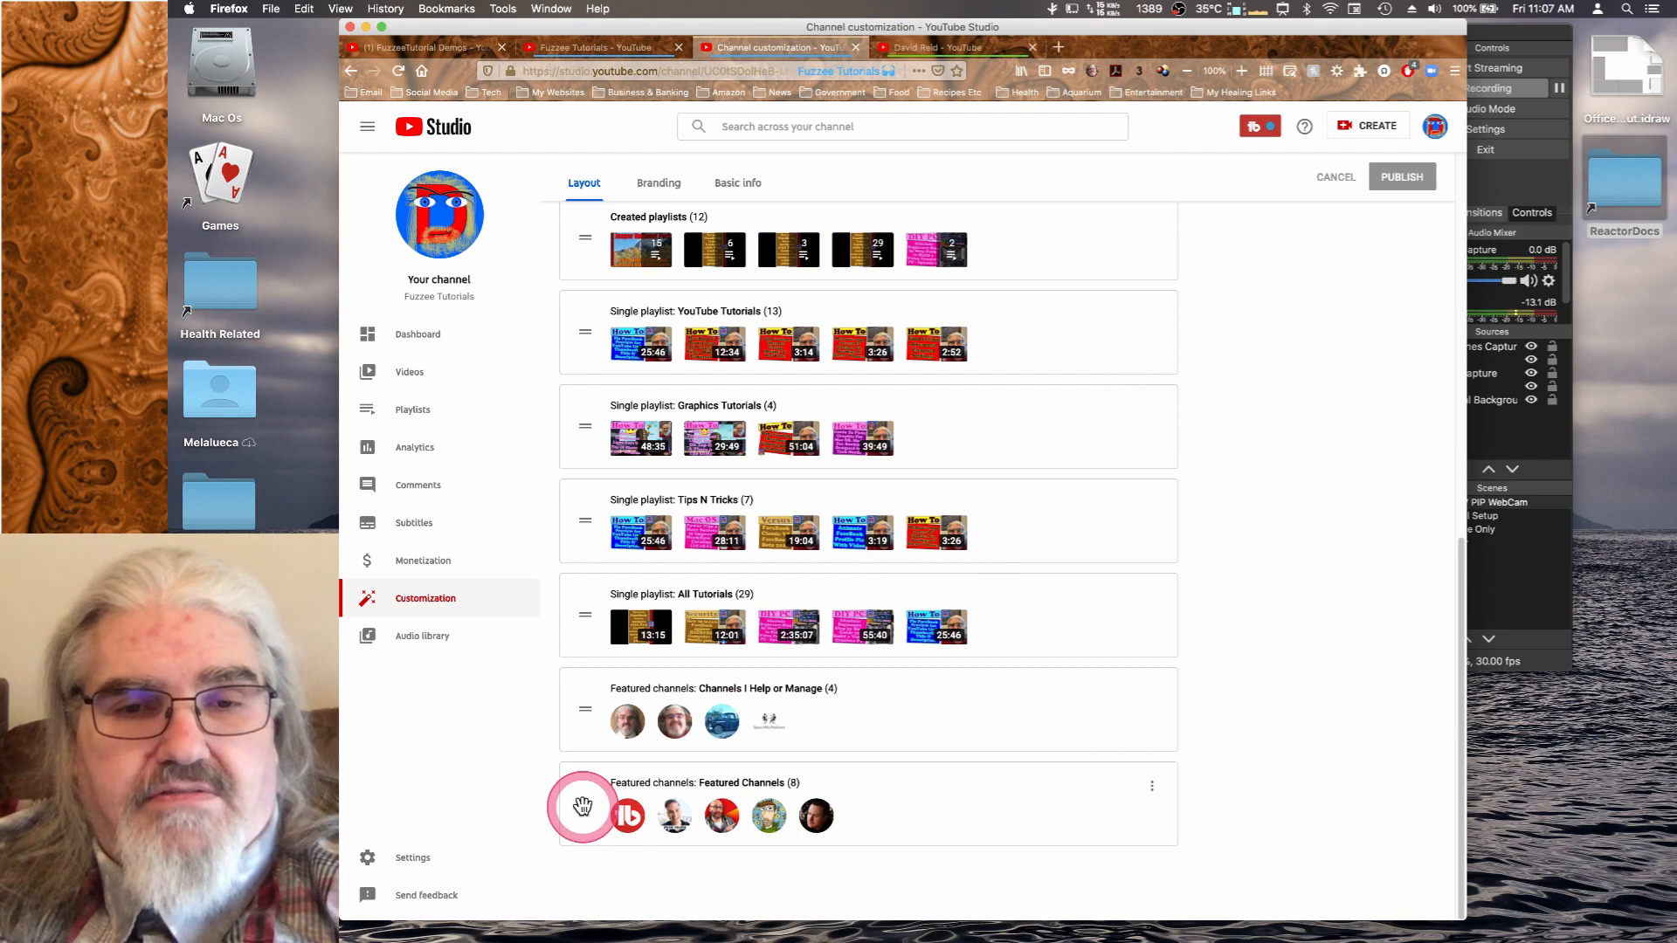
{"action": "scroll", "coordinate": [595, 699], "scroll_direction": "up", "scroll_amount": 10}
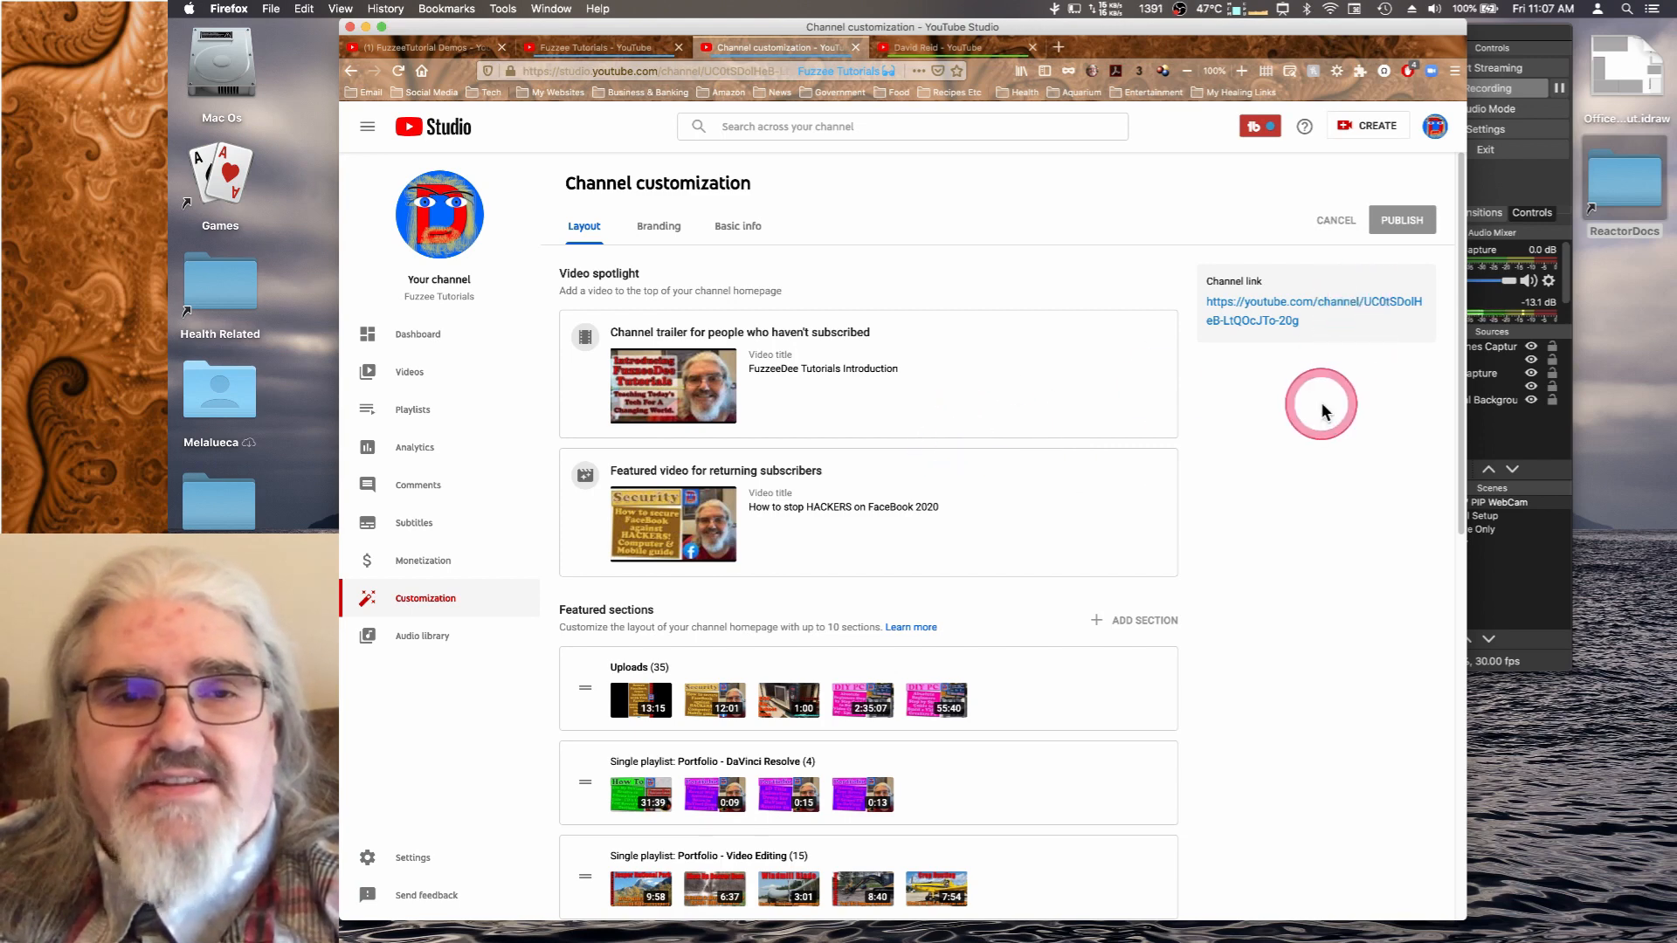
Review the Fuzzee Tutorials branding settings and basic info, including the channel description, links, banner links and contact info.
{"action": "left_click", "coordinate": [659, 229]}
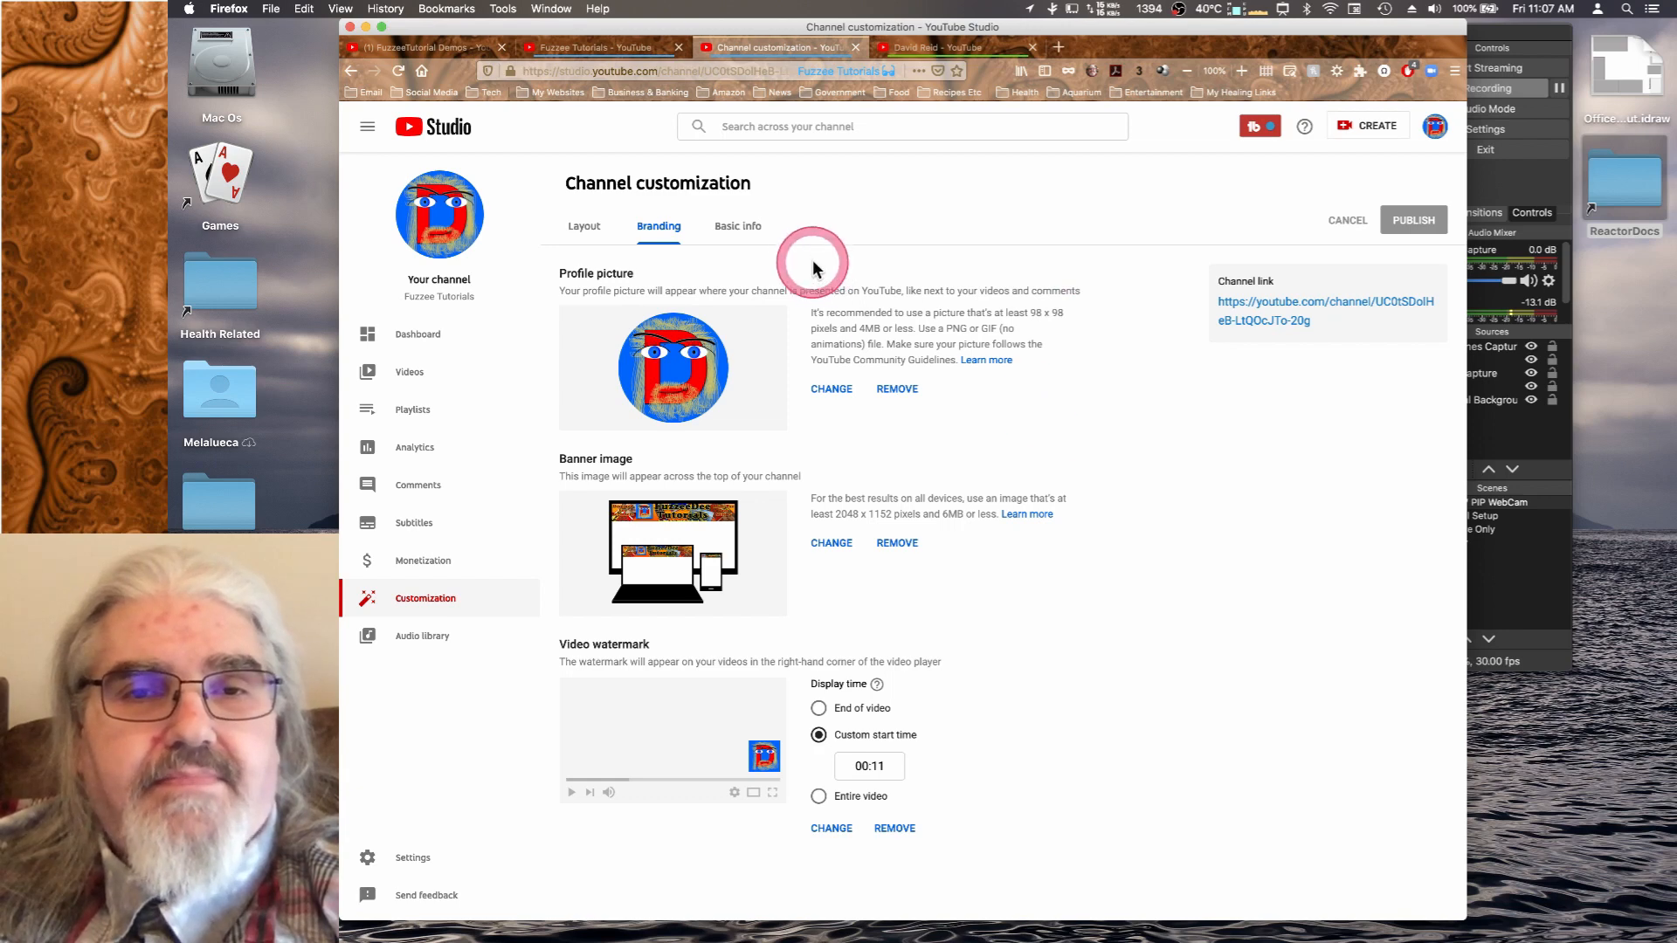
{"action": "left_click", "coordinate": [741, 230]}
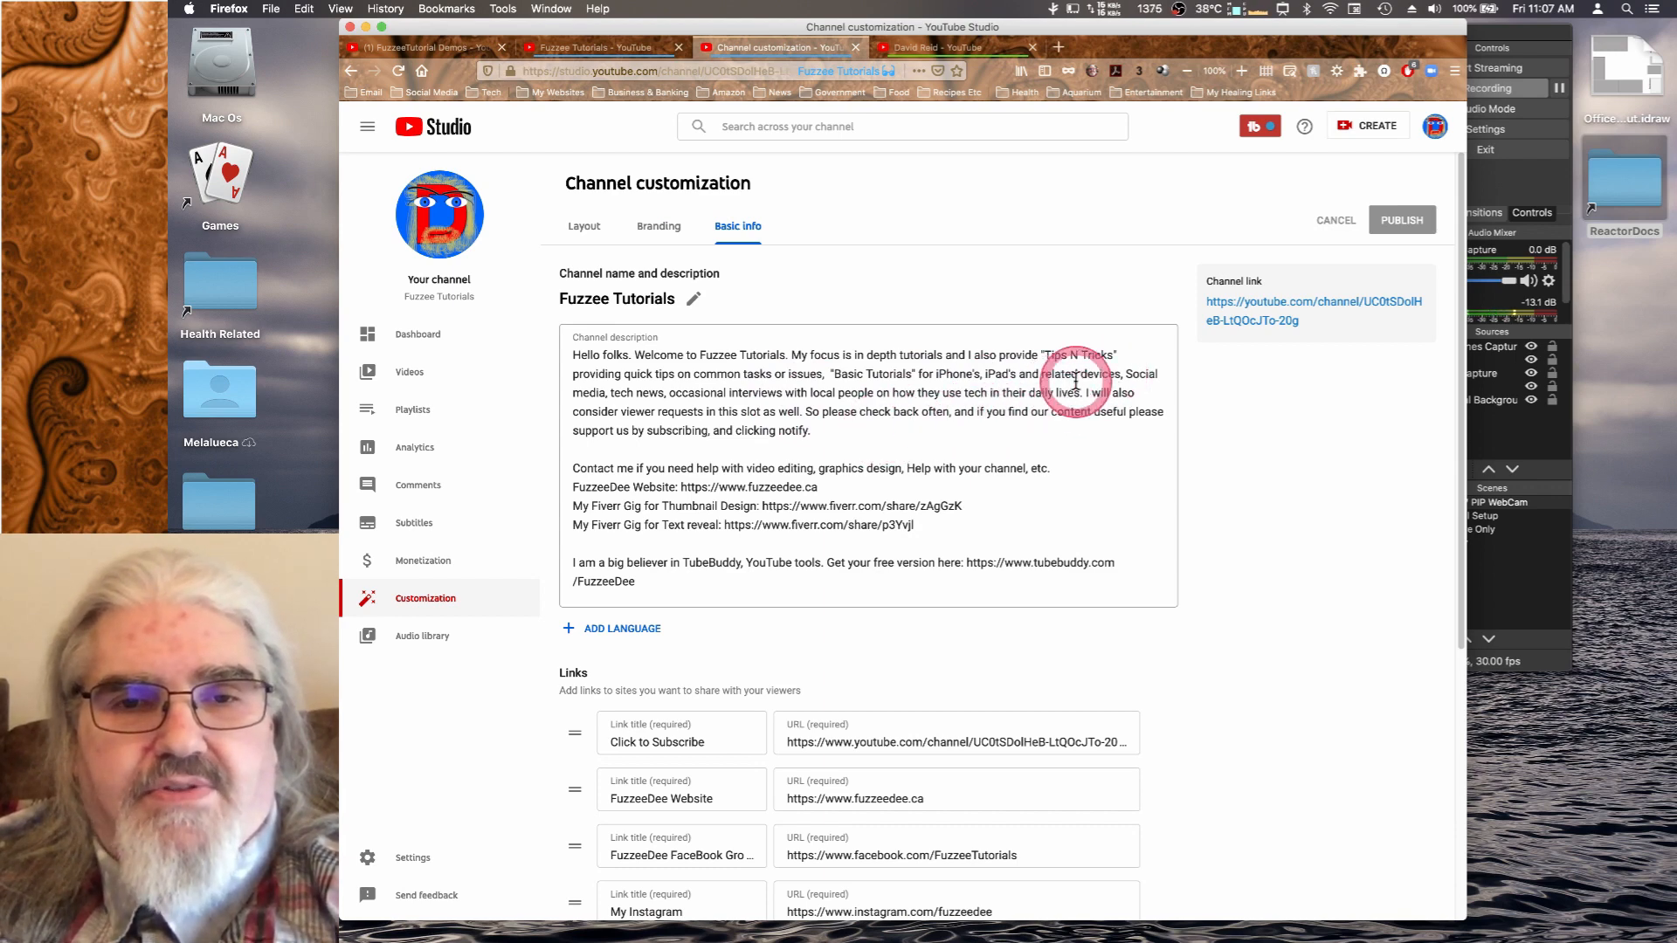
{"action": "scroll", "coordinate": [1114, 380], "scroll_direction": "down", "scroll_amount": 3}
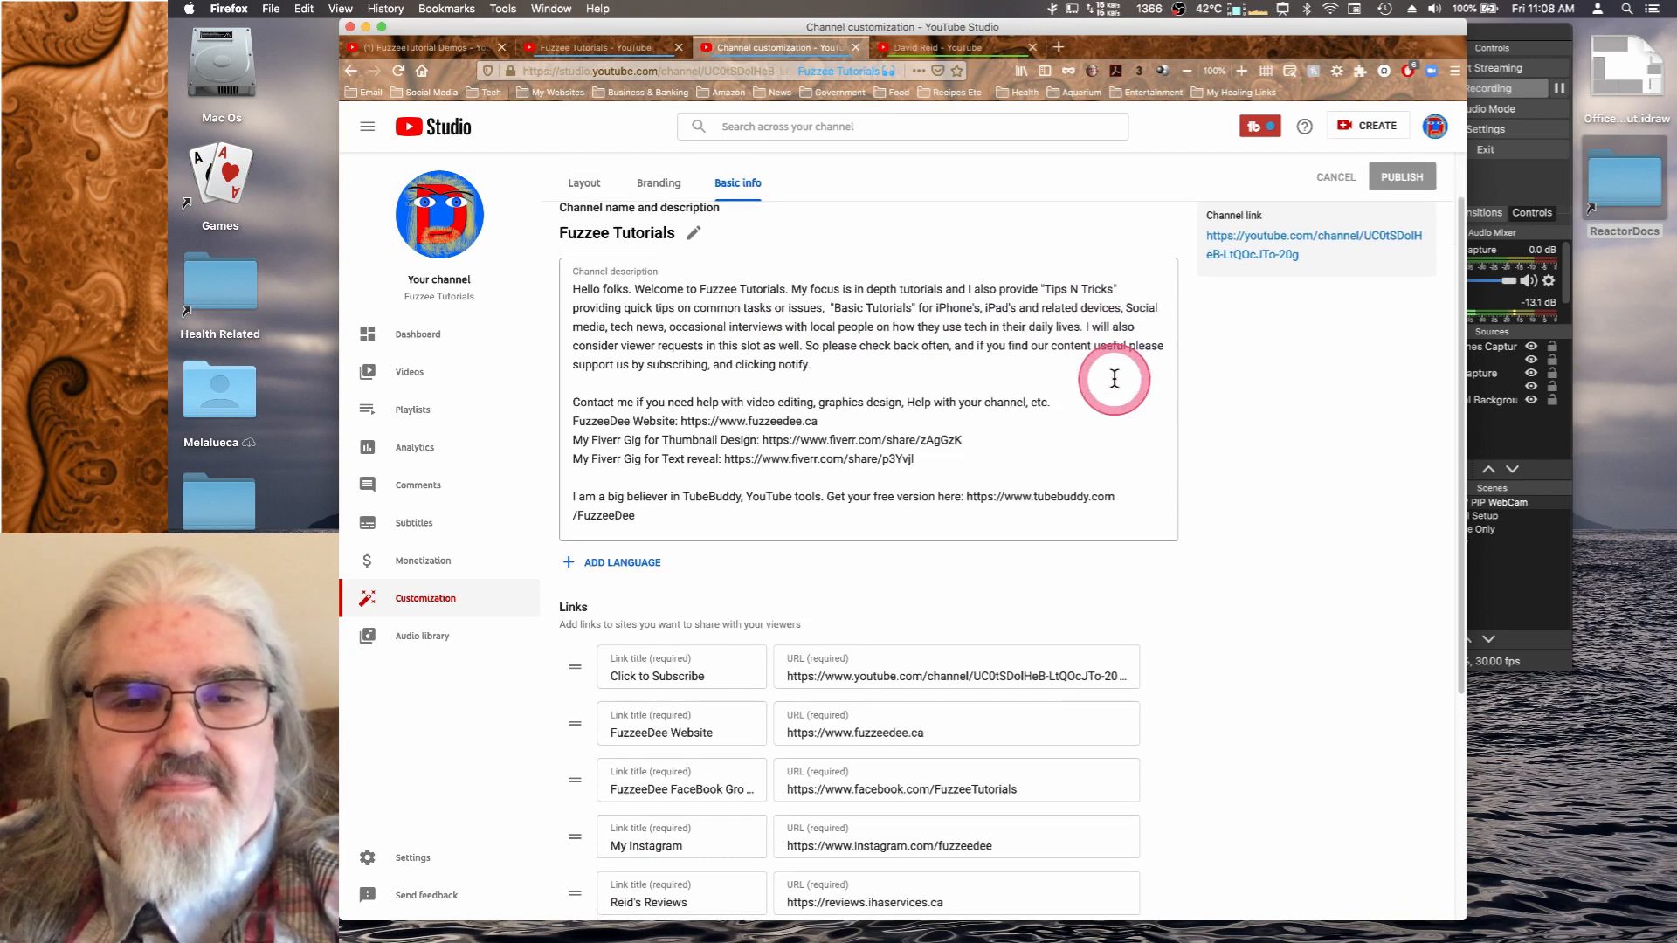
{"action": "scroll", "coordinate": [1150, 342], "scroll_direction": "down", "scroll_amount": 1}
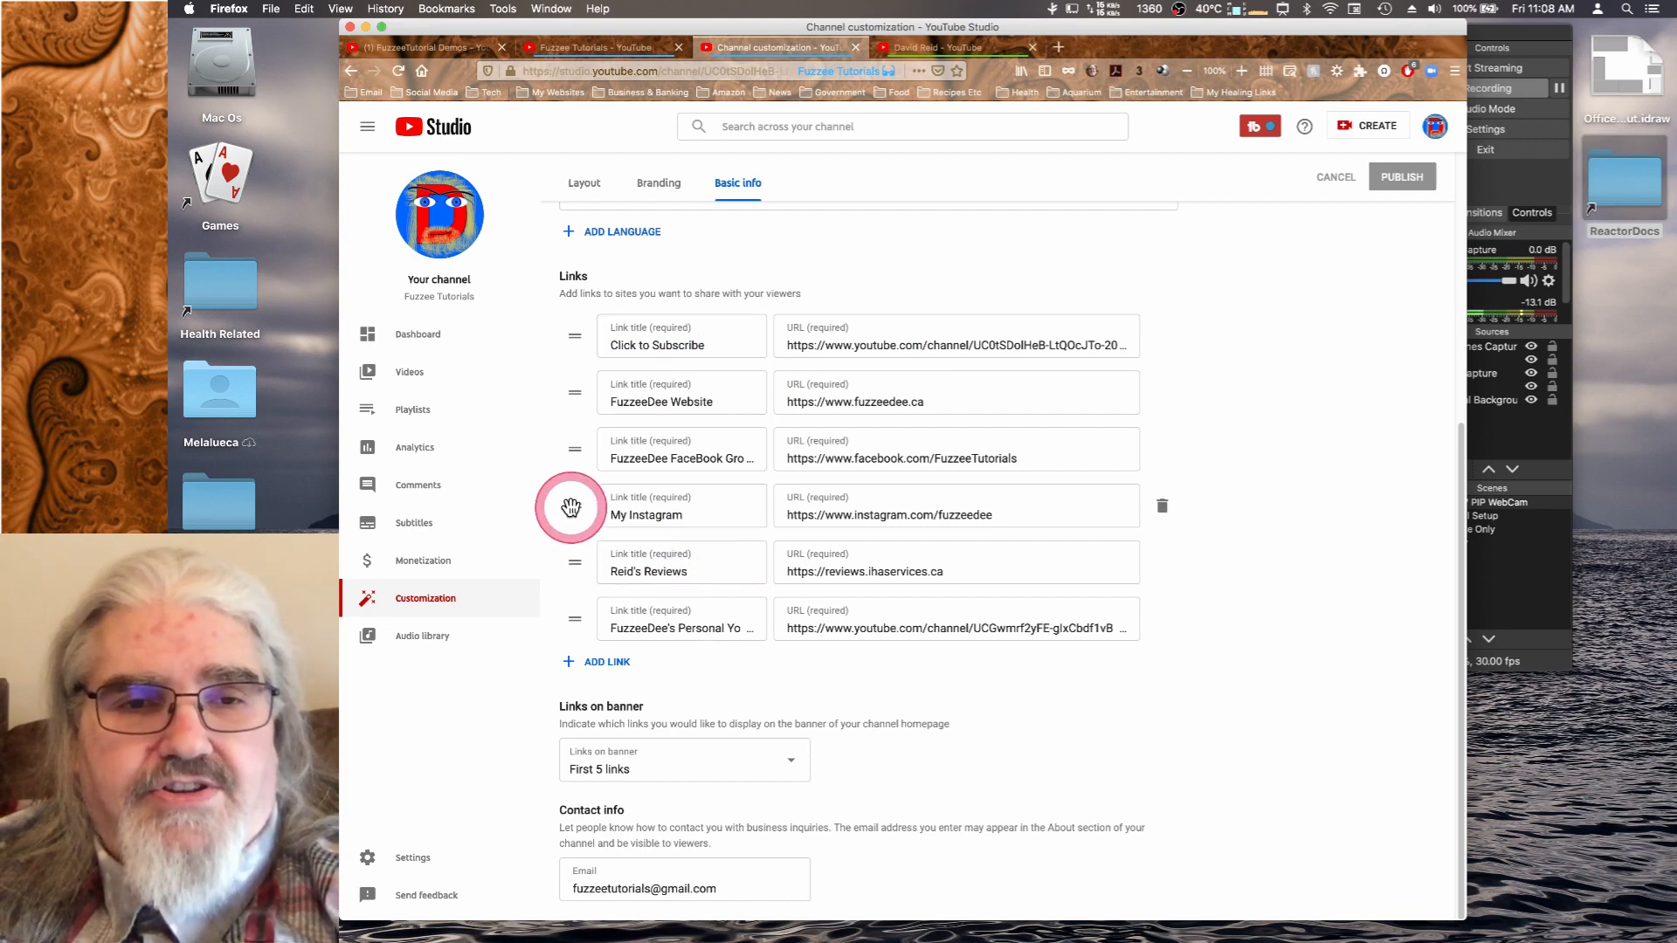
{"action": "mouse_move", "coordinate": [571, 507]}
{"action": "left_mouse_down"}
{"action": "mouse_move", "coordinate": [573, 419]}
{"action": "mouse_move", "coordinate": [576, 507]}
{"action": "left_mouse_up"}
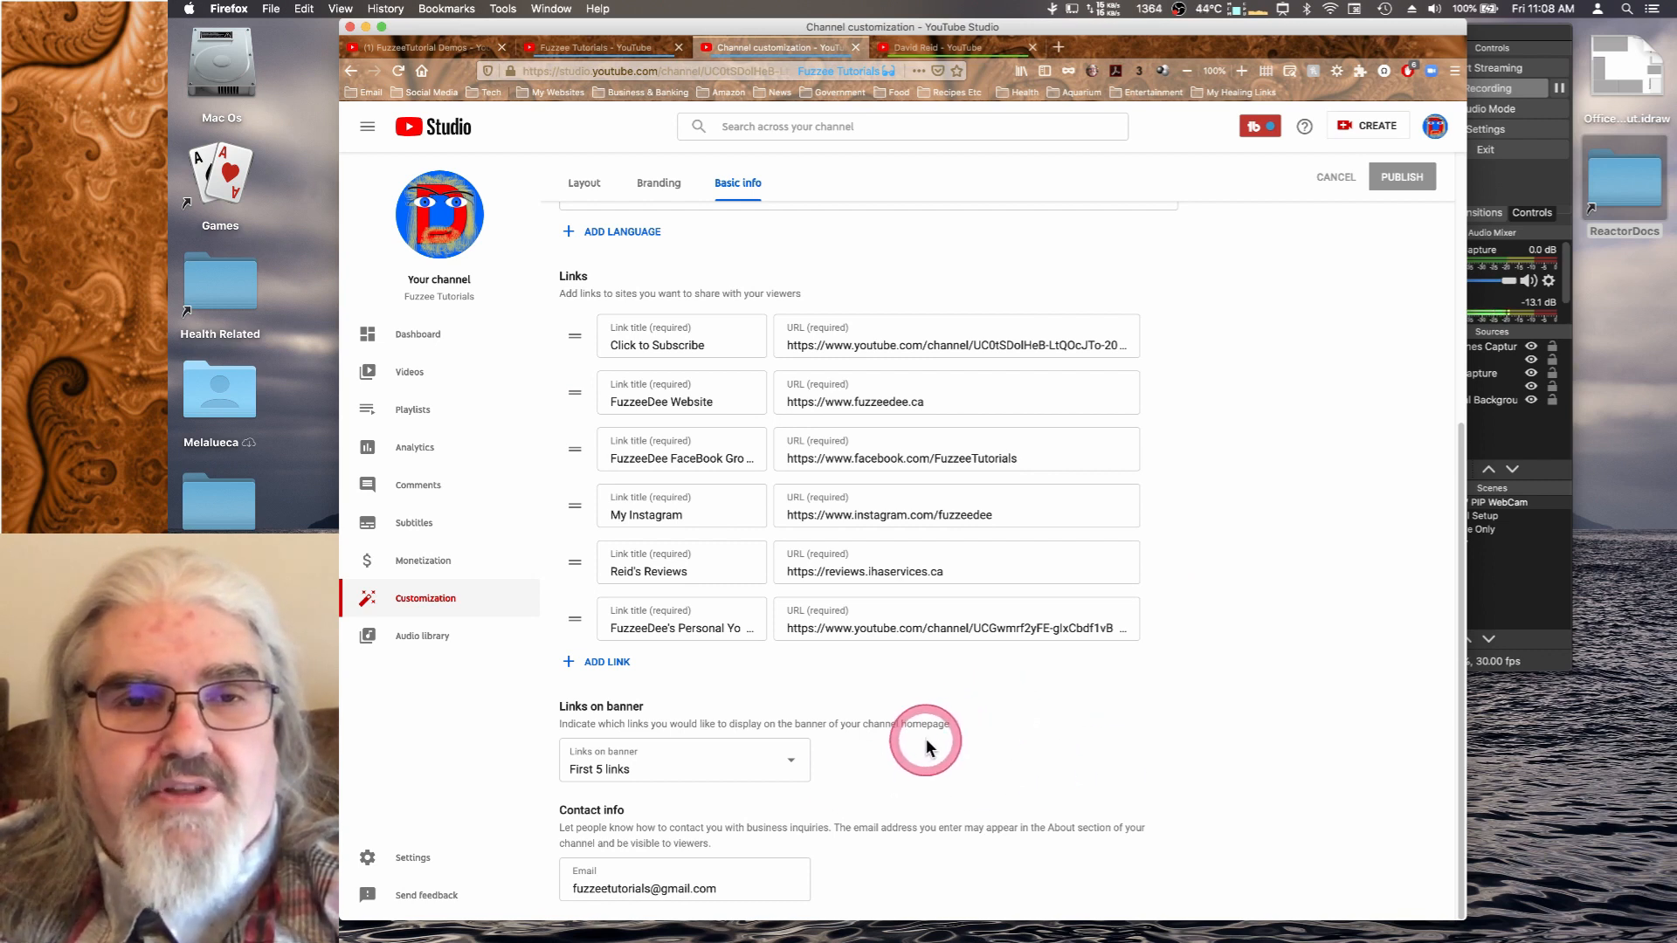
{"action": "scroll", "coordinate": [926, 737], "scroll_direction": "up", "scroll_amount": 5}
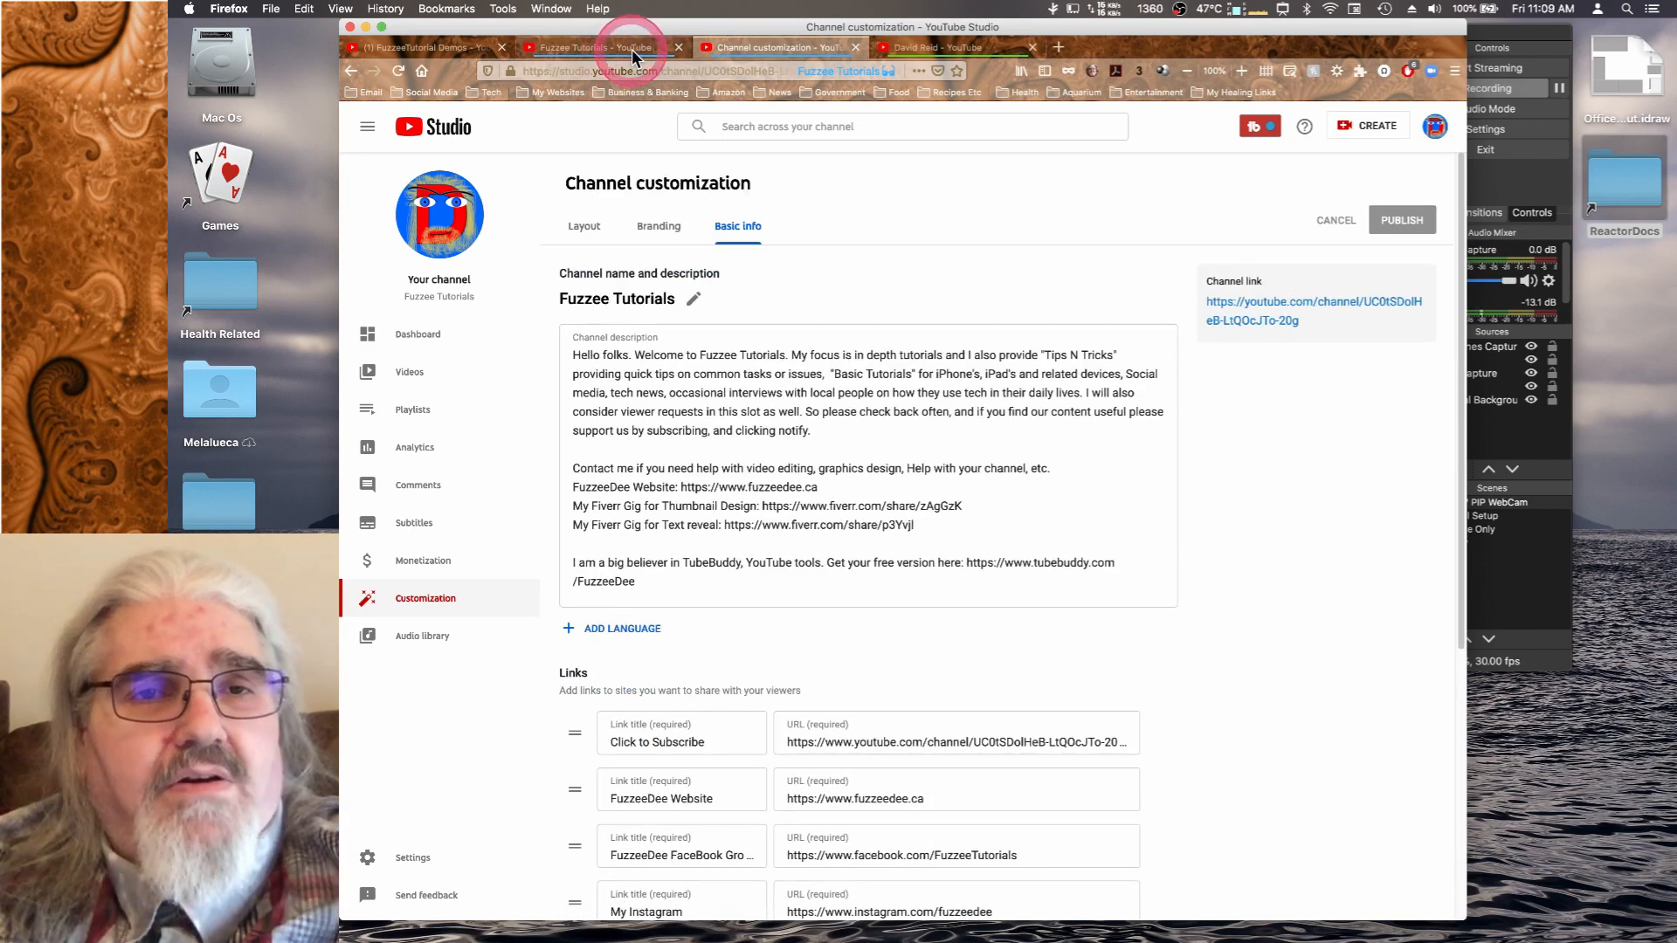
Switch to the FuzzeeTutorial Demos channel and open its channel customization page.
{"action": "left_click", "coordinate": [444, 49]}
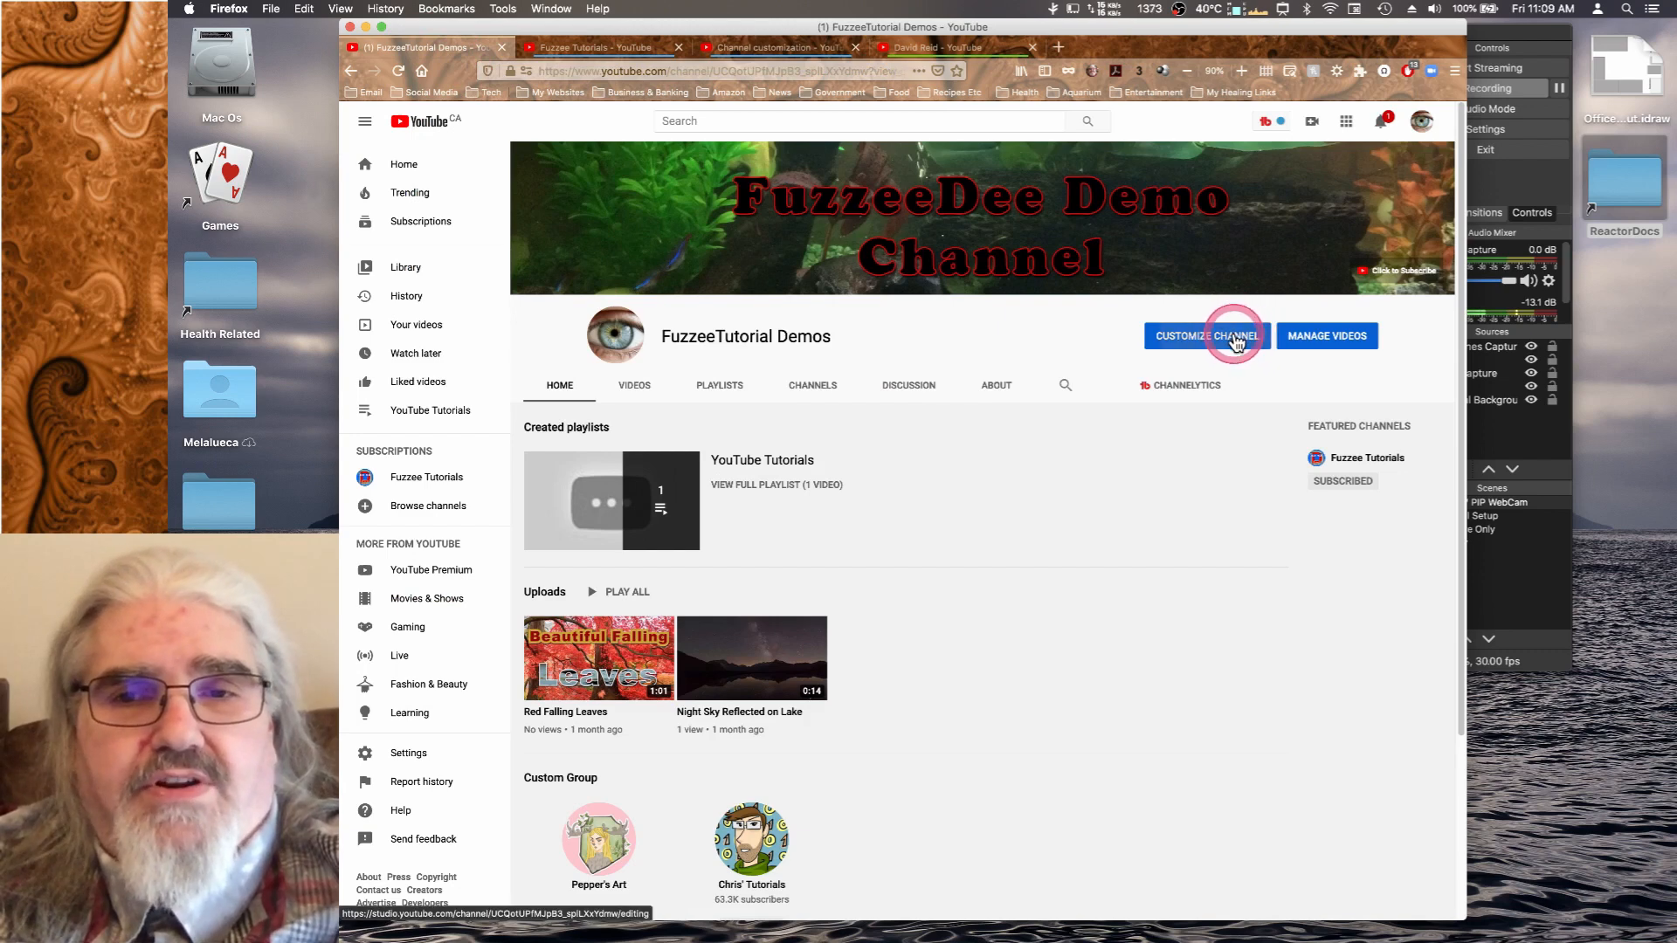
{"action": "left_click", "coordinate": [1236, 340]}
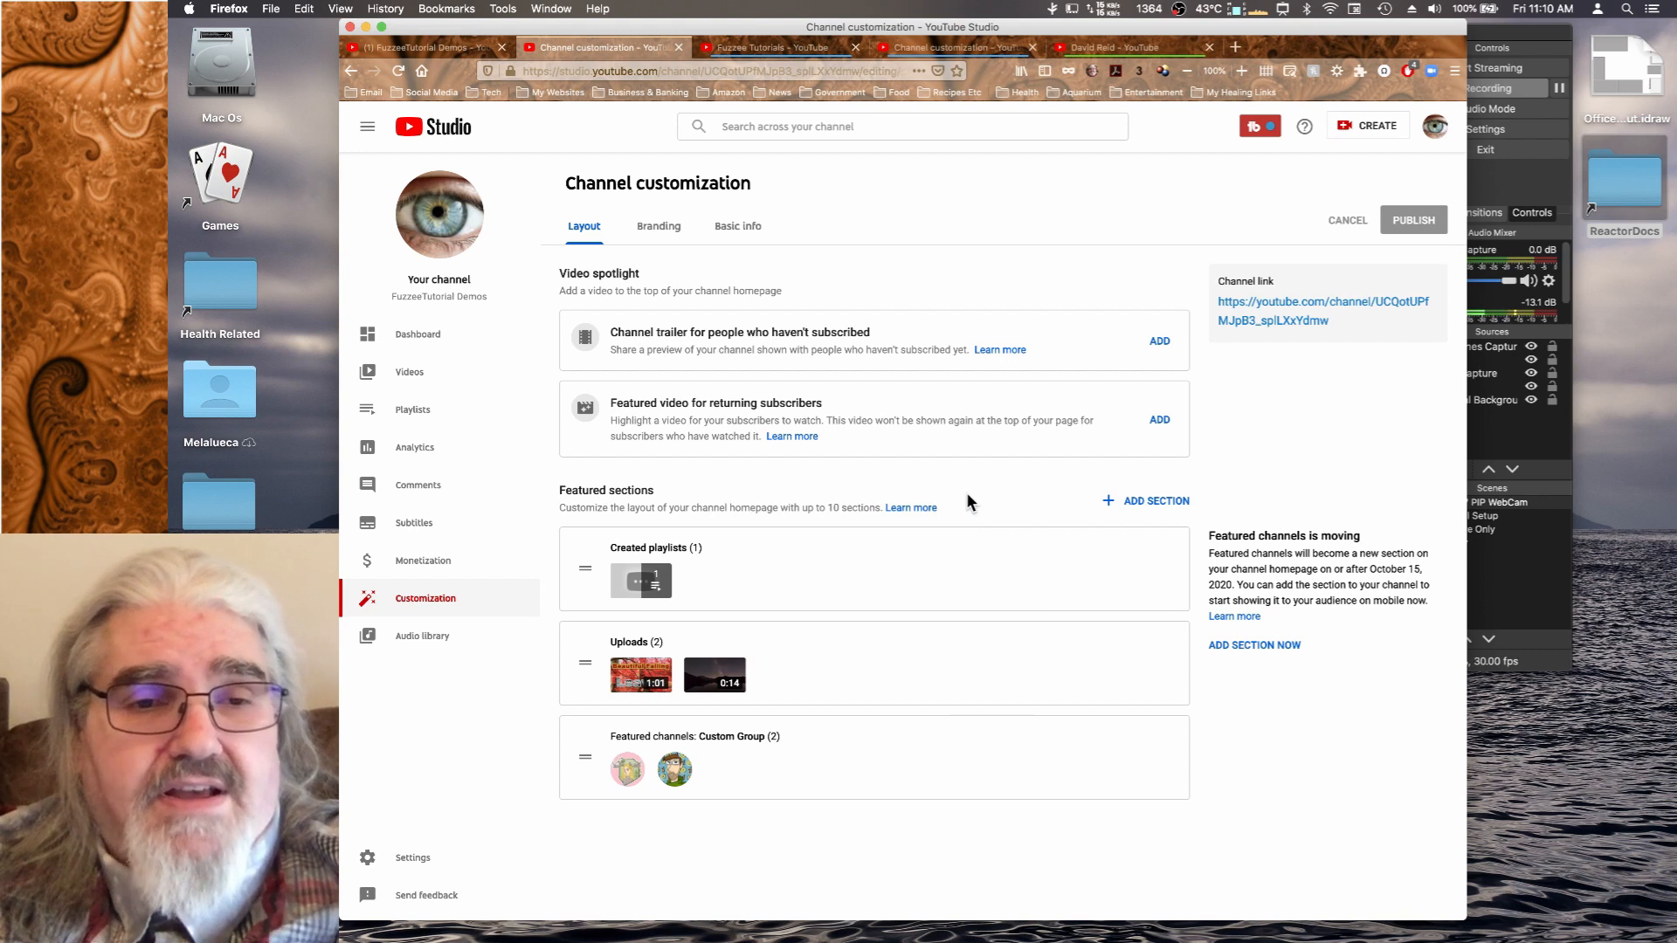
Review the FuzzeeTutorial Demos channel dashboard and its list of uploaded videos.
{"action": "left_click", "coordinate": [430, 339]}
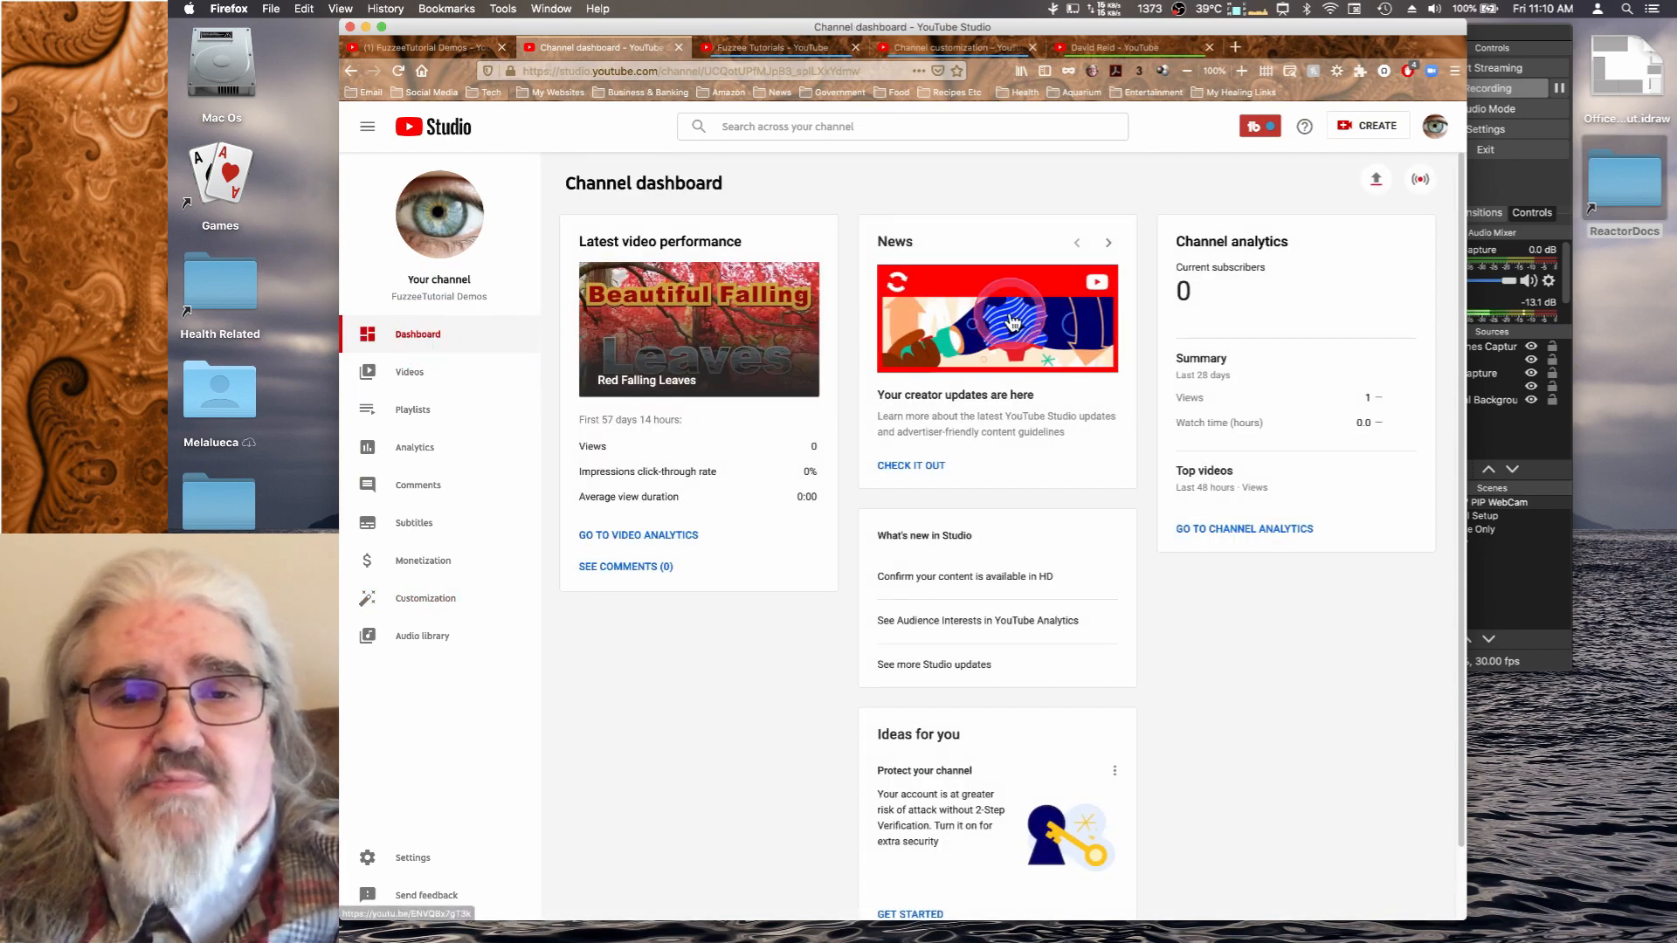
{"action": "scroll", "coordinate": [840, 249], "scroll_direction": "down", "scroll_amount": 2}
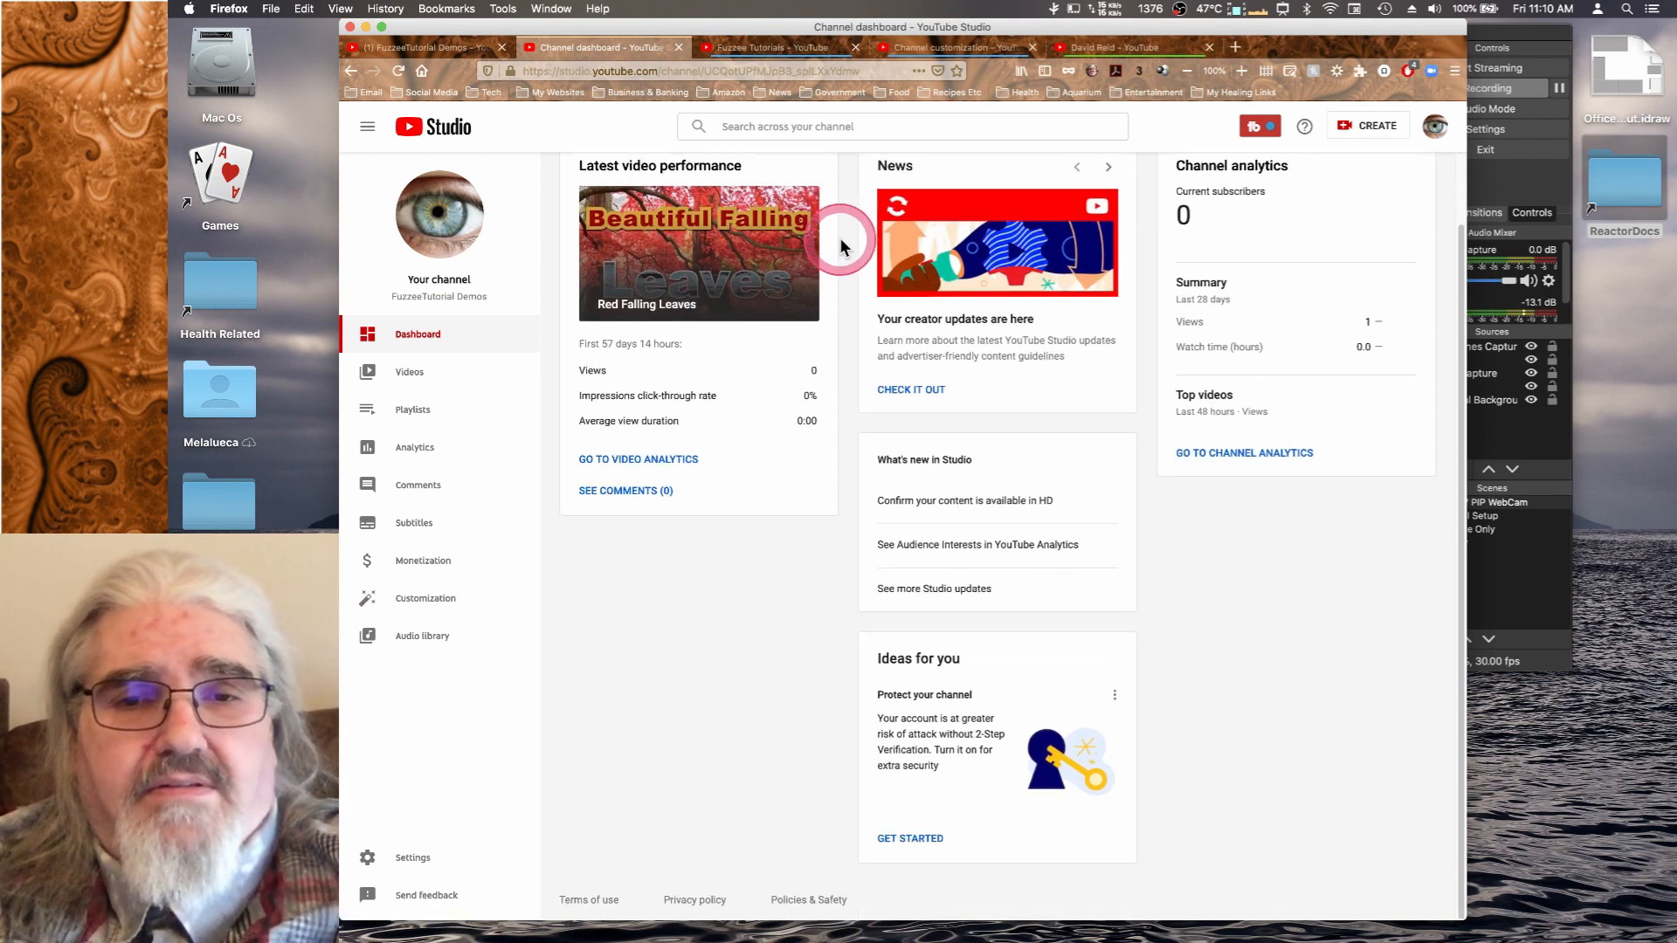
{"action": "scroll", "coordinate": [840, 247], "scroll_direction": "up", "scroll_amount": 2}
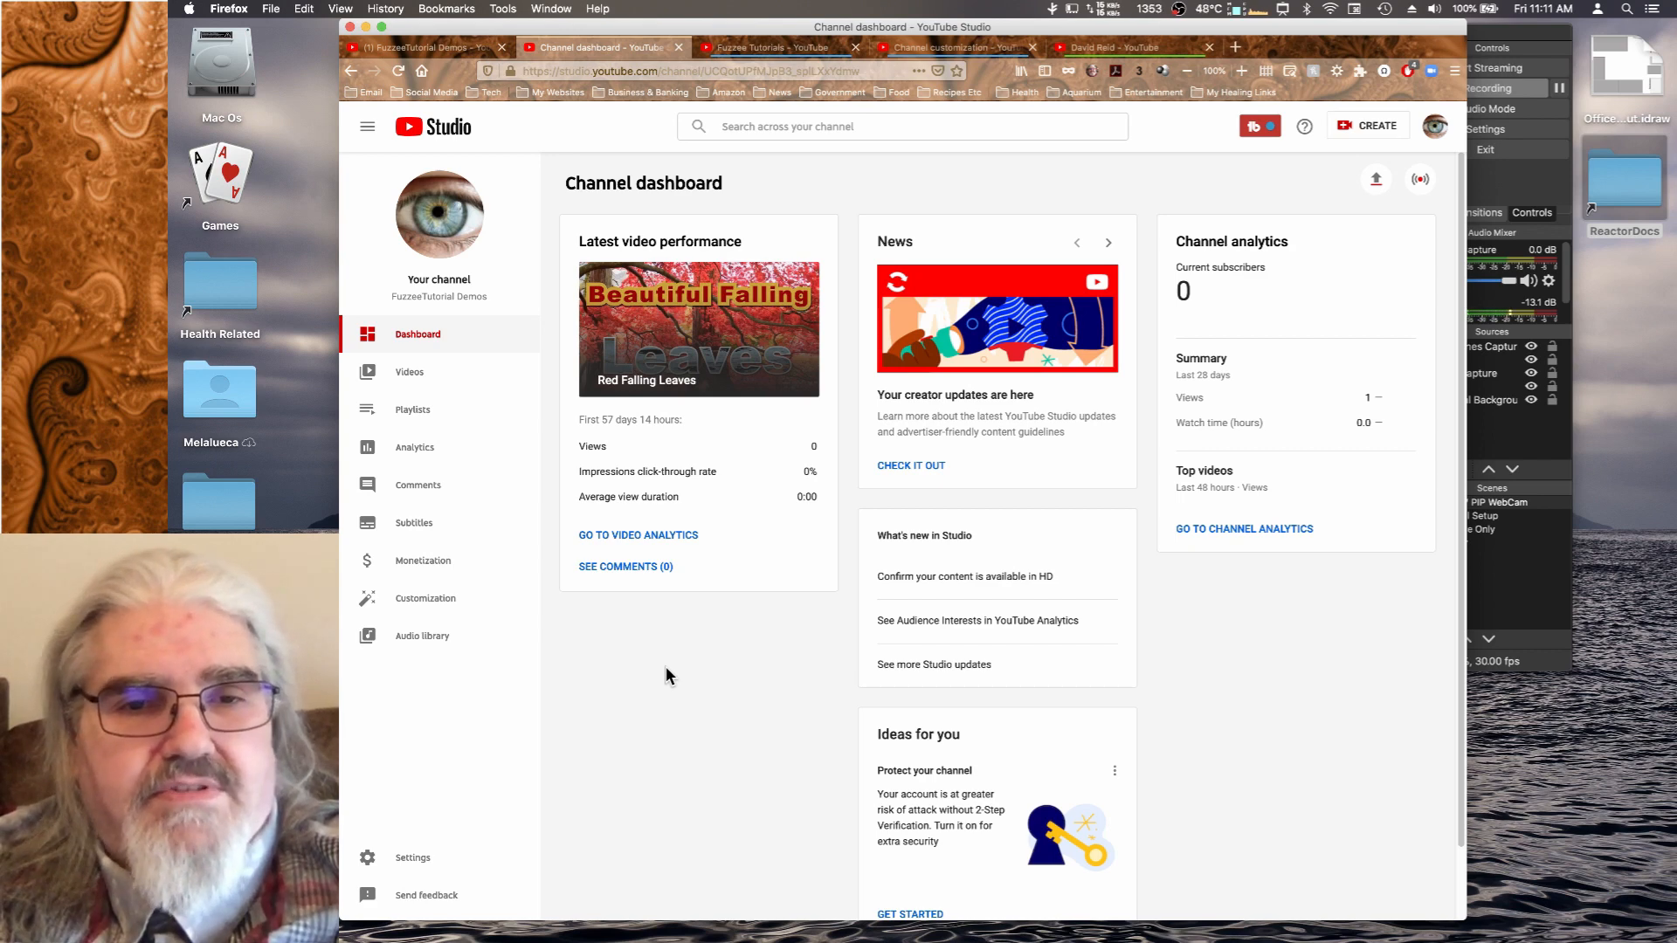
{"action": "left_click", "coordinate": [406, 374]}
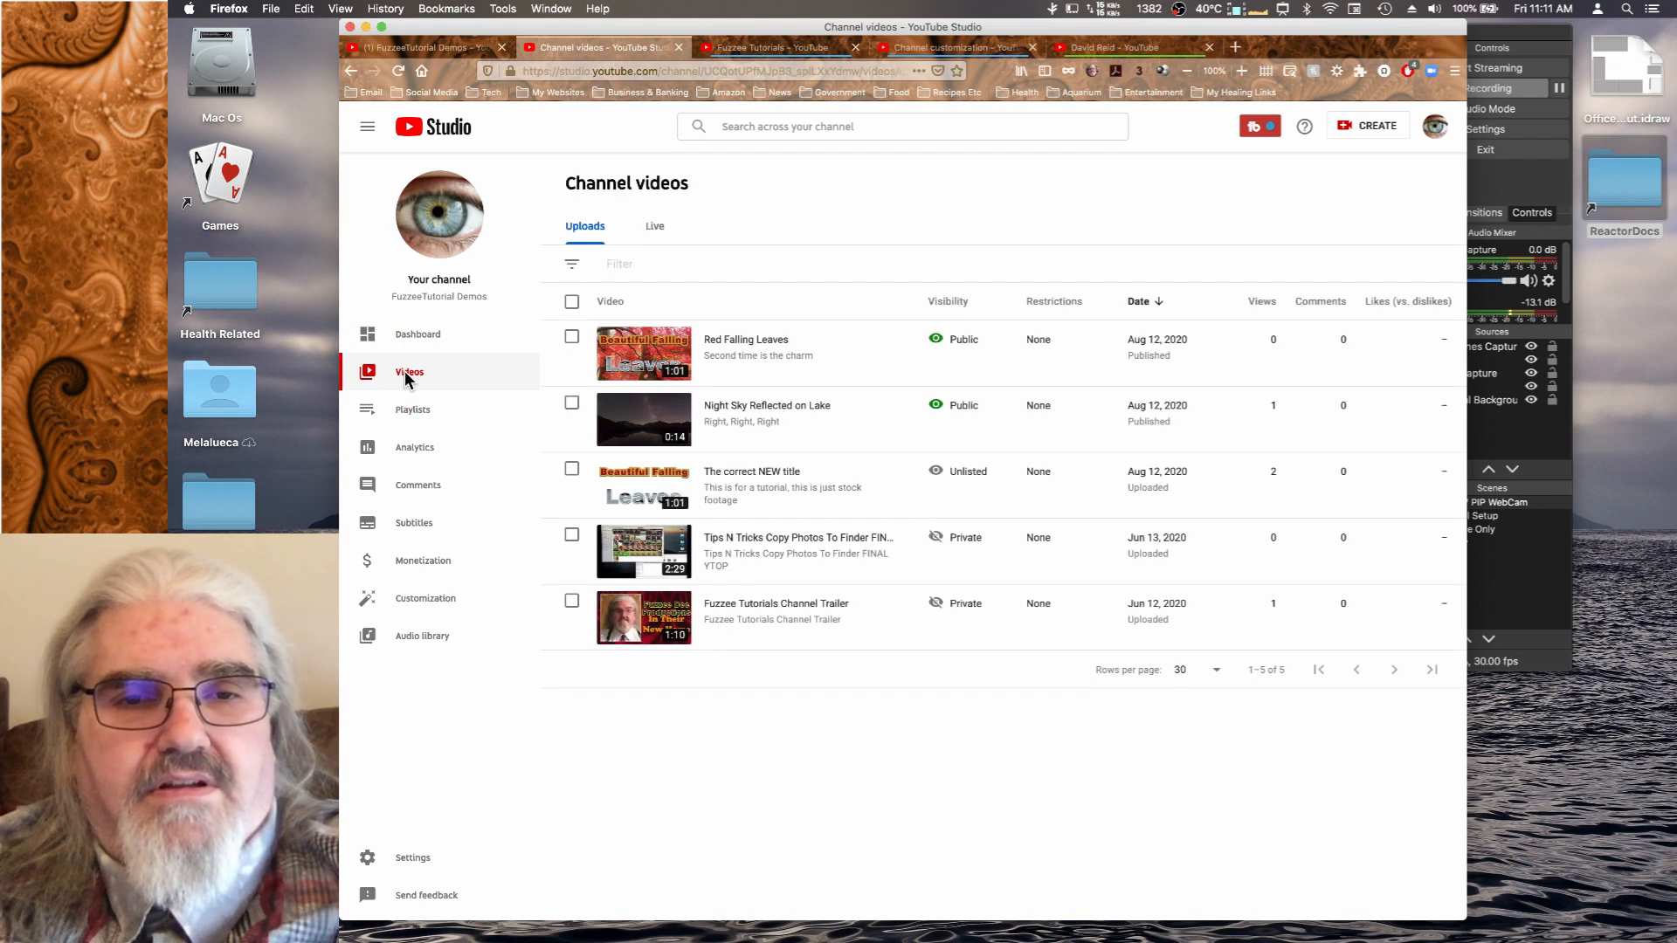
{"action": "mouse_move", "coordinate": [1013, 329]}
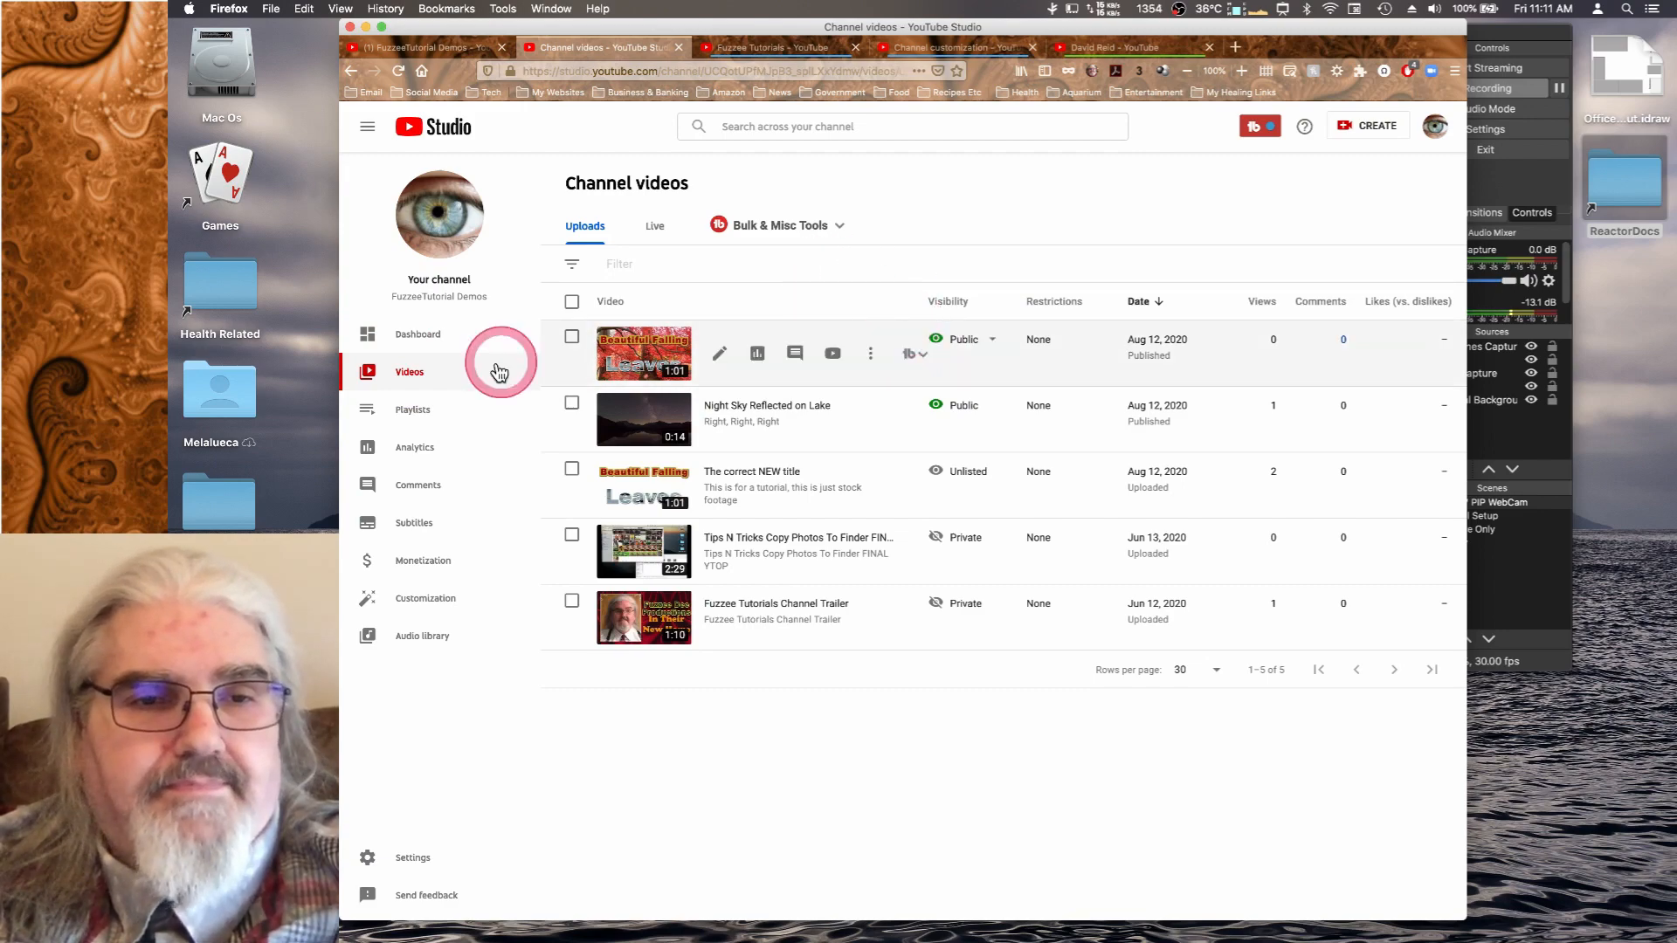
Open the channel playlists and examine the Fuzzee Tutorials playlist list and its editing options.
{"action": "left_click", "coordinate": [416, 410]}
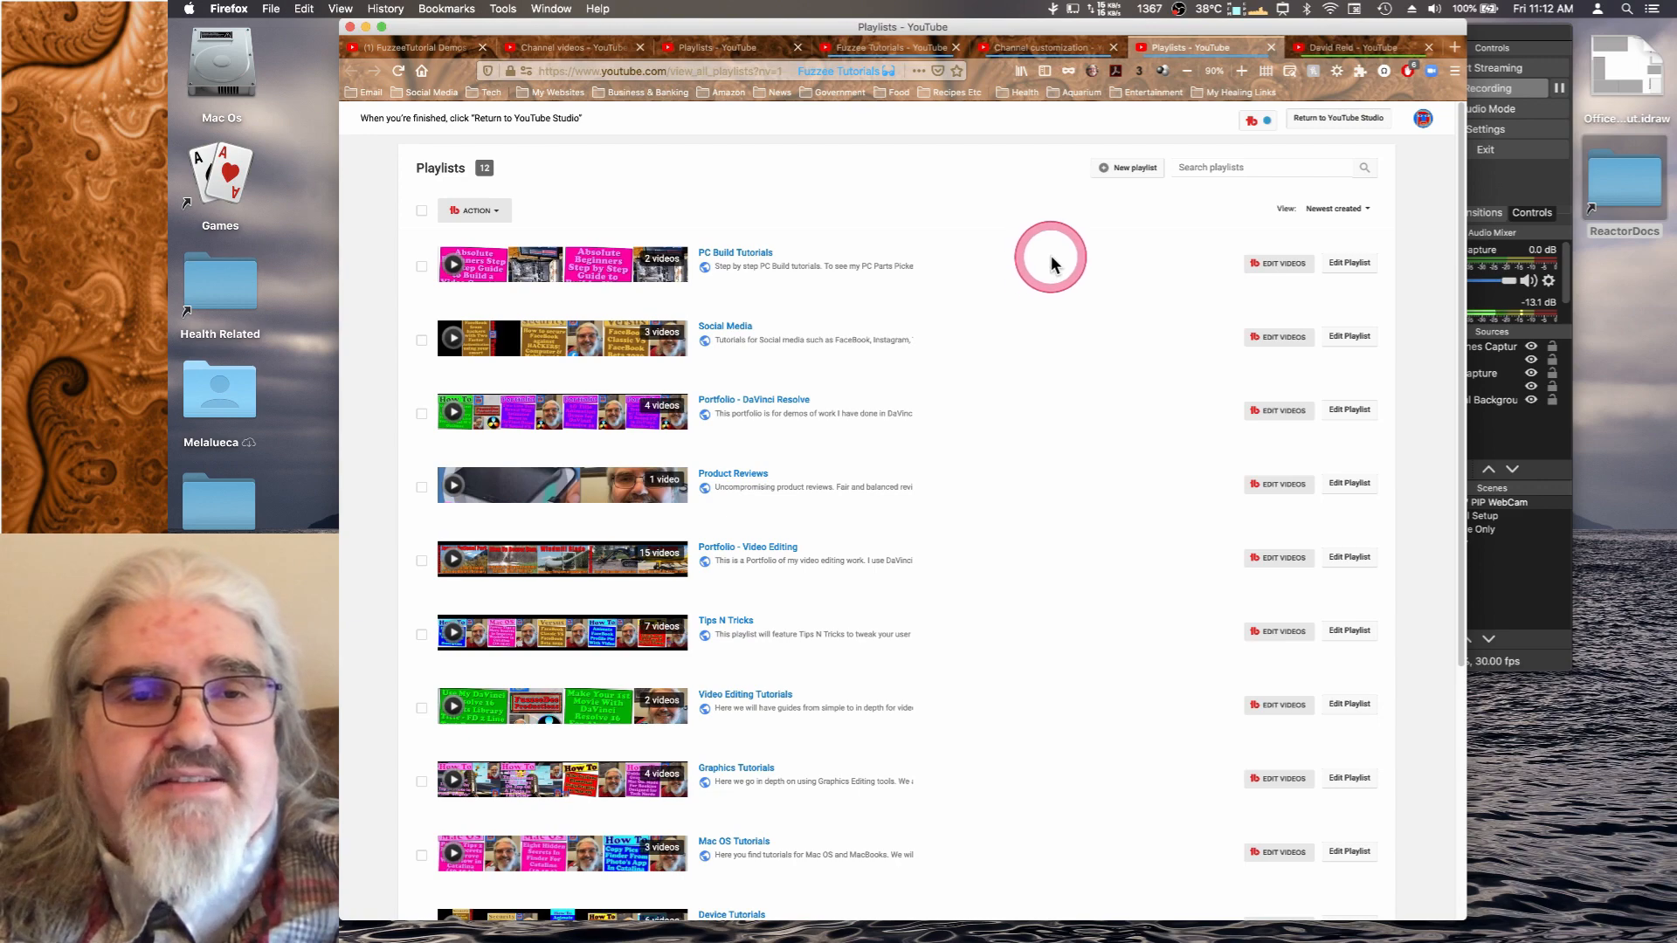
{"action": "scroll", "coordinate": [1051, 262], "scroll_direction": "down", "scroll_amount": 5}
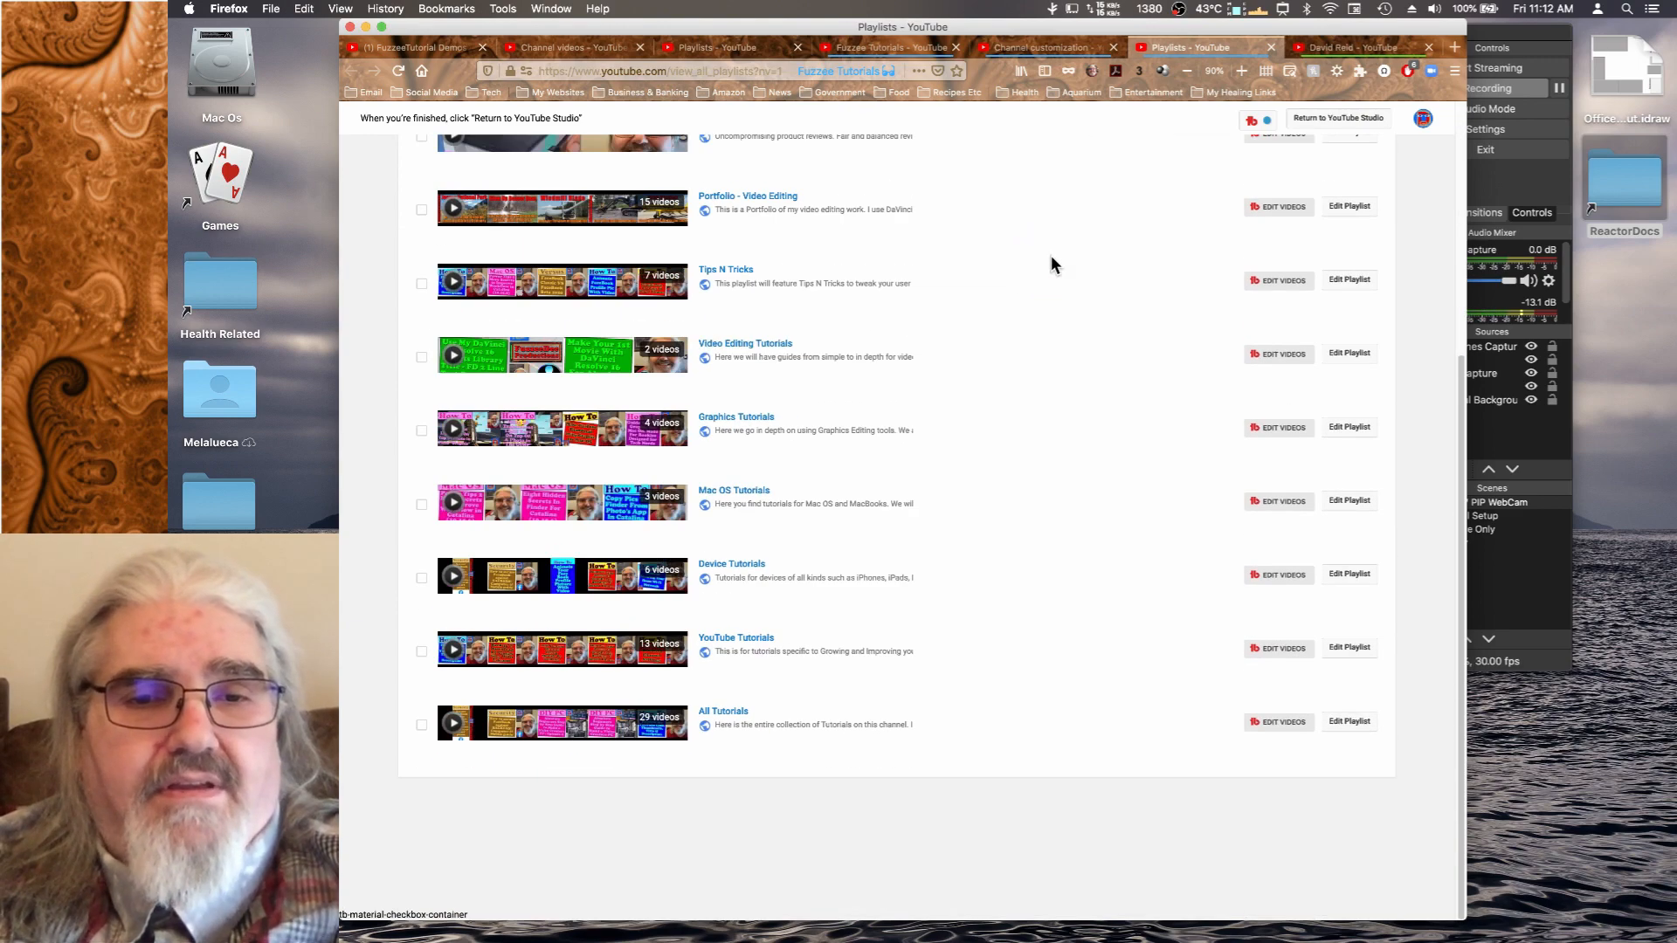
{"action": "scroll", "coordinate": [1051, 264], "scroll_direction": "up", "scroll_amount": 5}
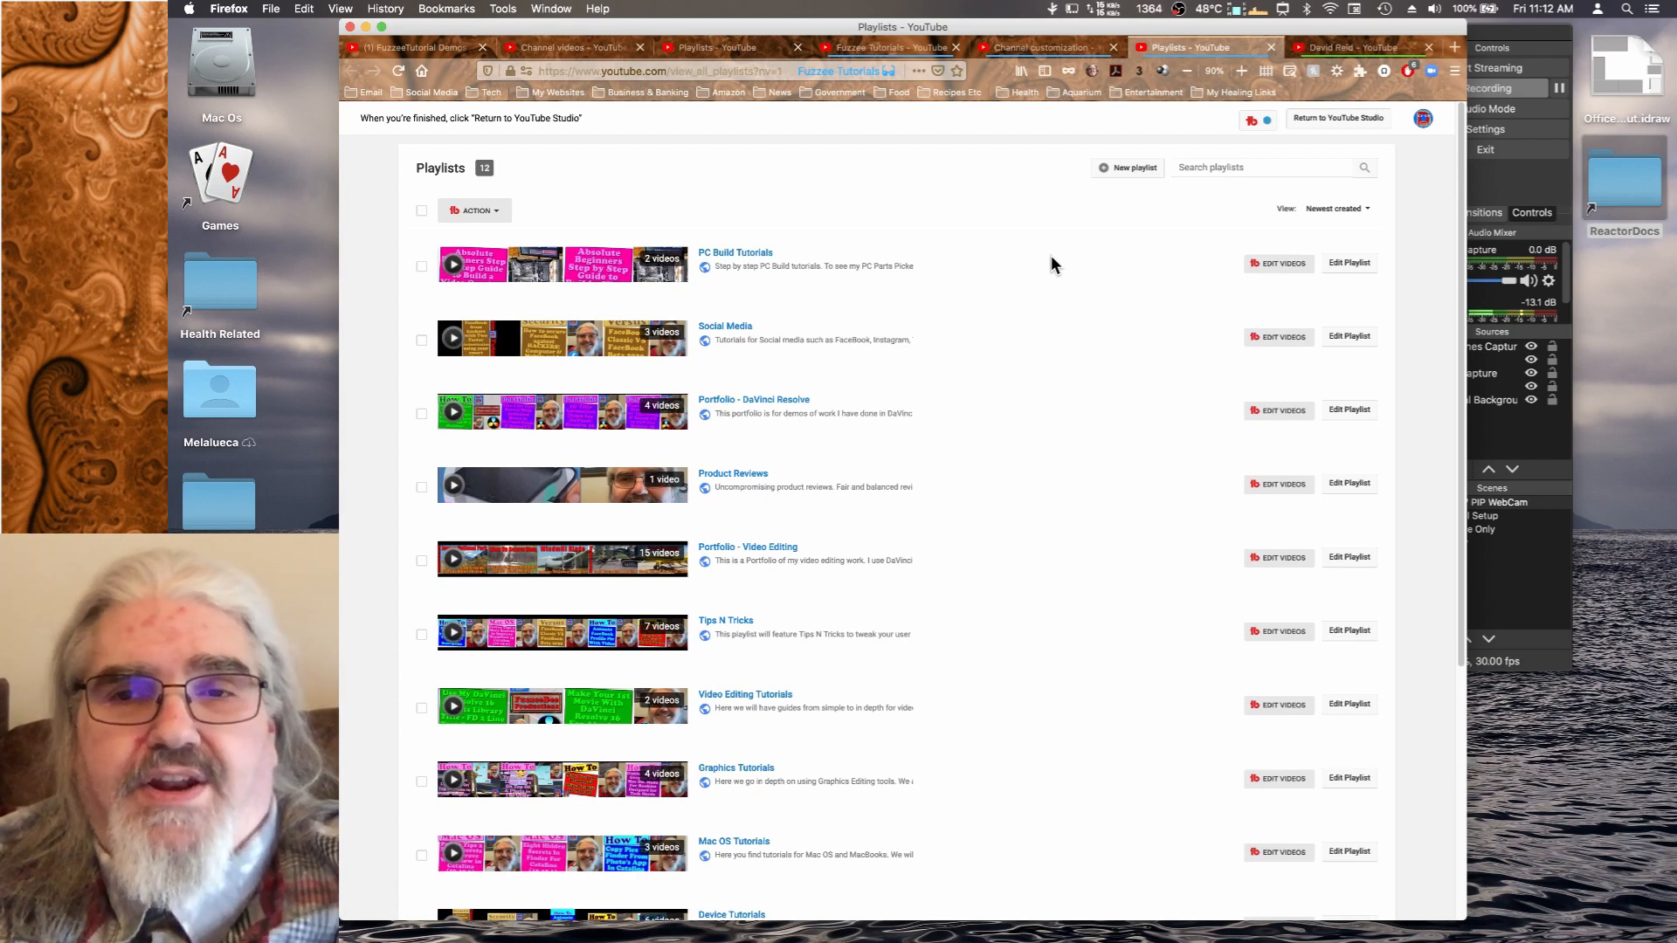
{"action": "left_click", "coordinate": [1351, 264]}
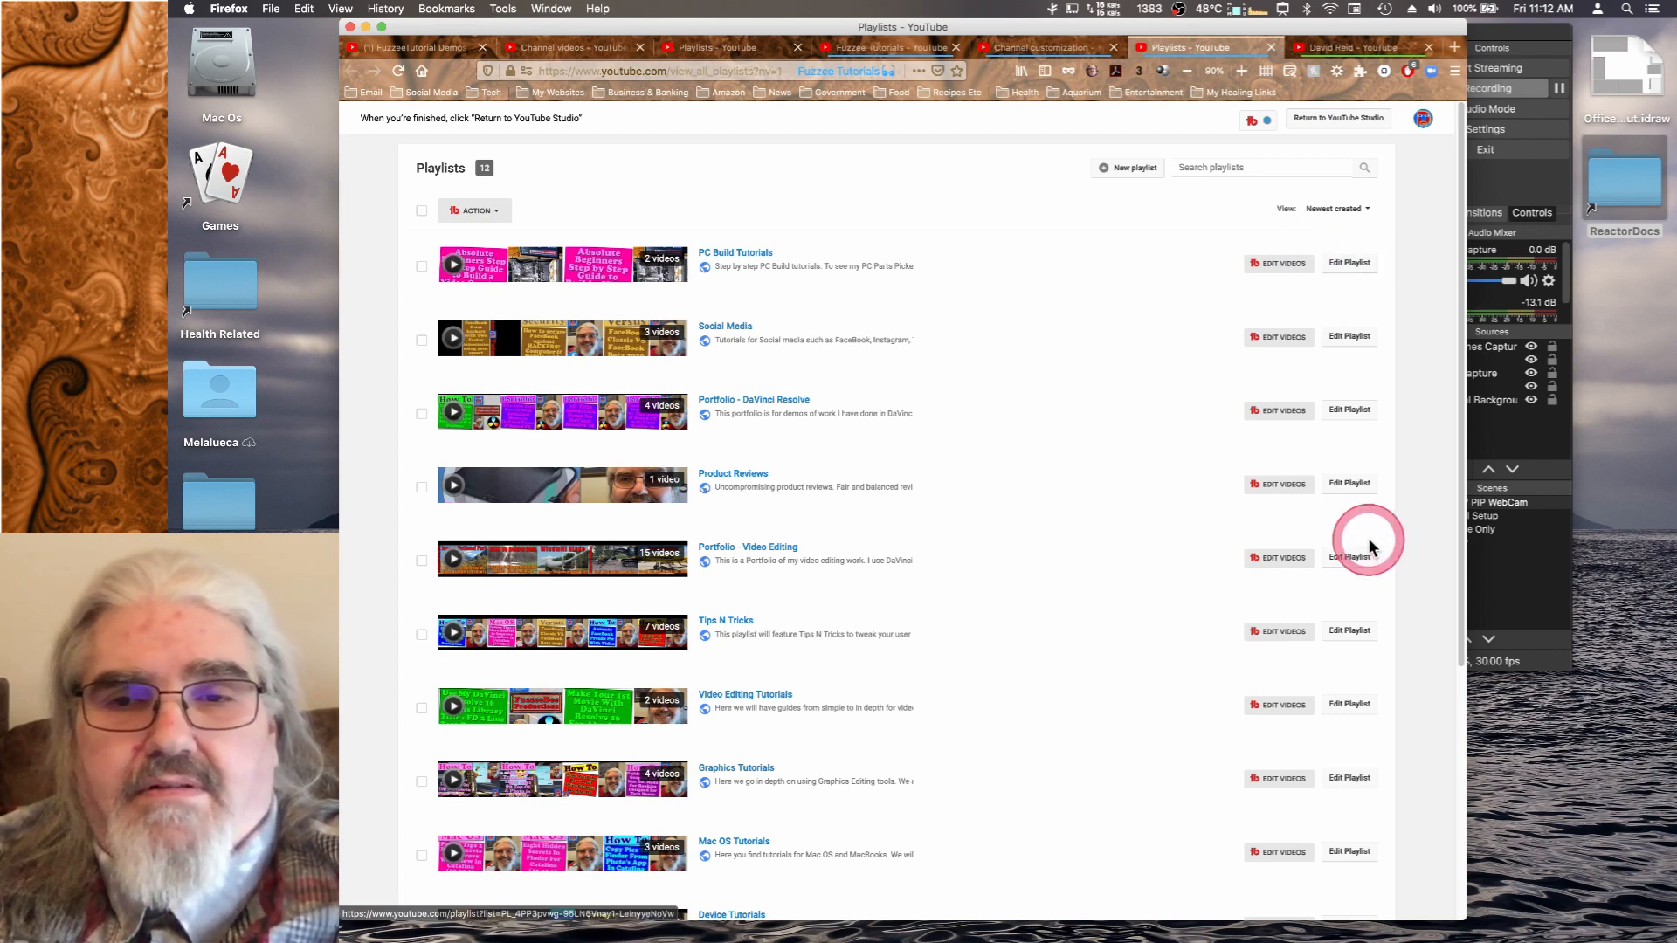
Open the Portfolio - Video Editing playlist for editing and bring up its advanced playlist settings.
{"action": "left_click", "coordinate": [1347, 563]}
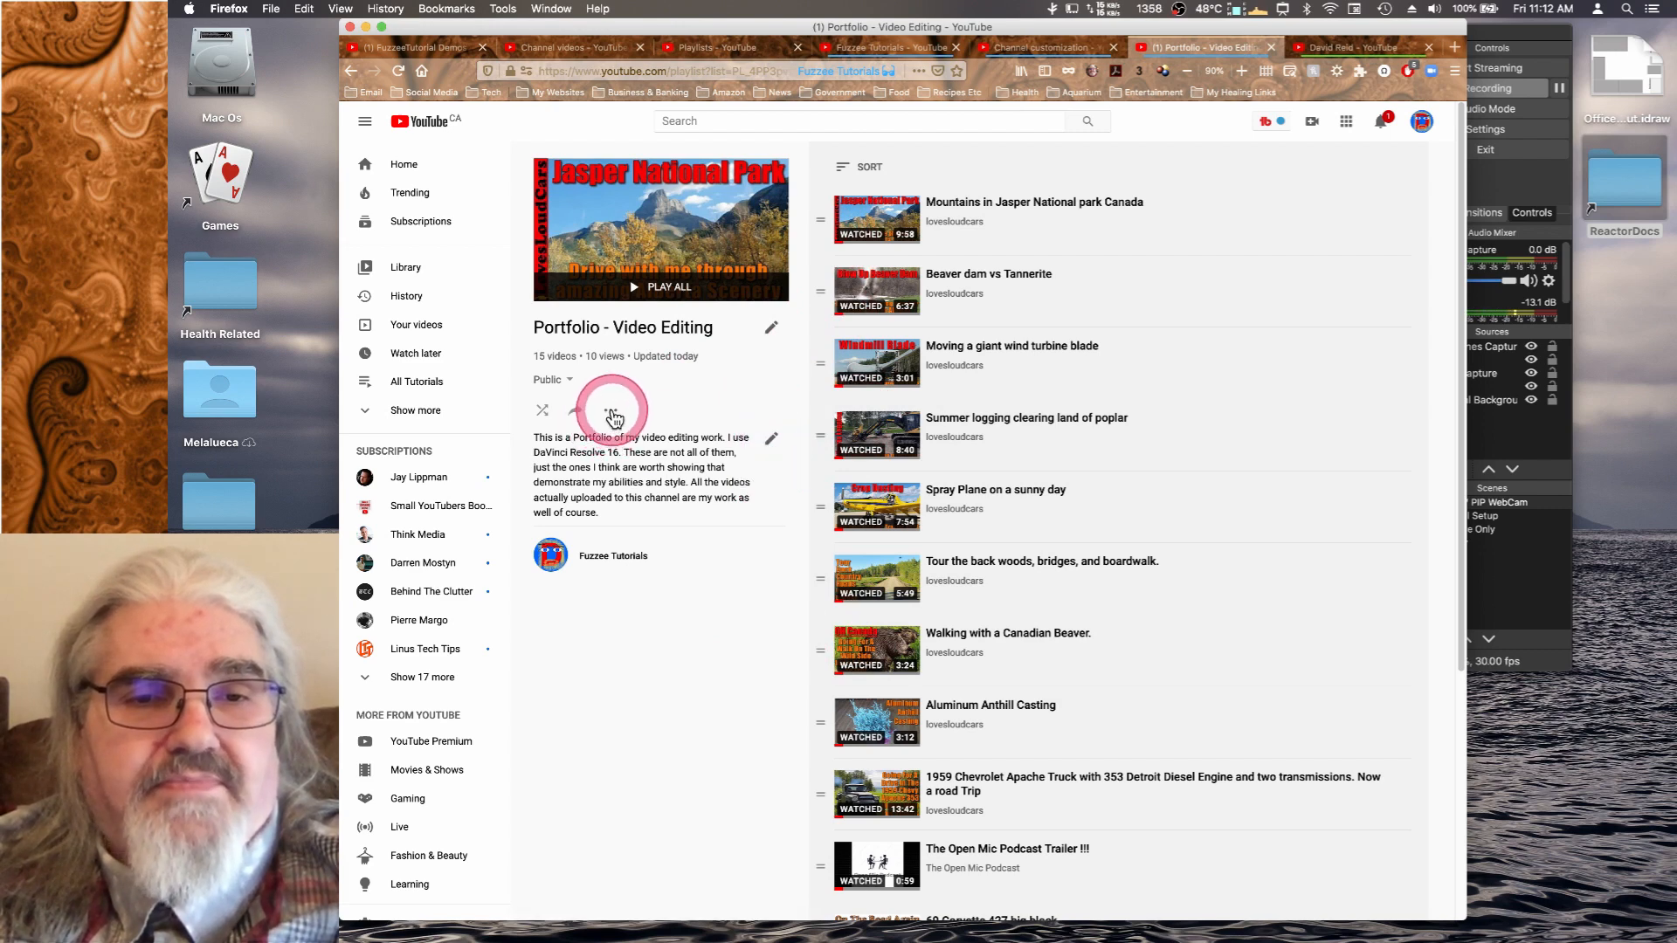
{"action": "left_click", "coordinate": [611, 412]}
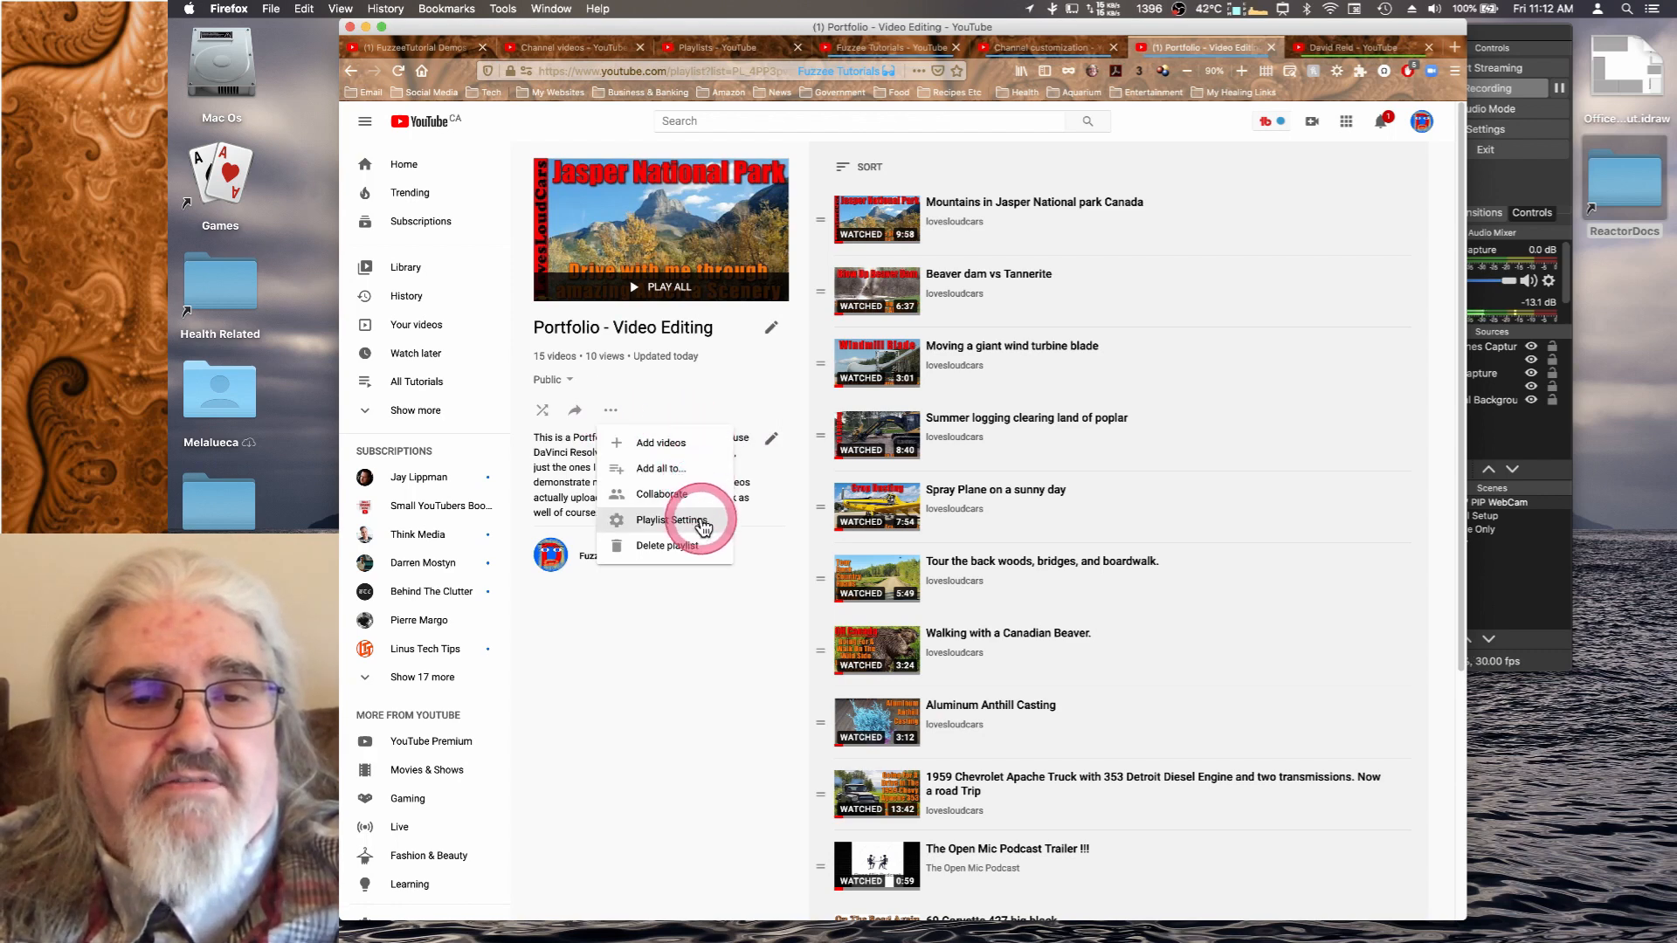
{"action": "left_click", "coordinate": [702, 522]}
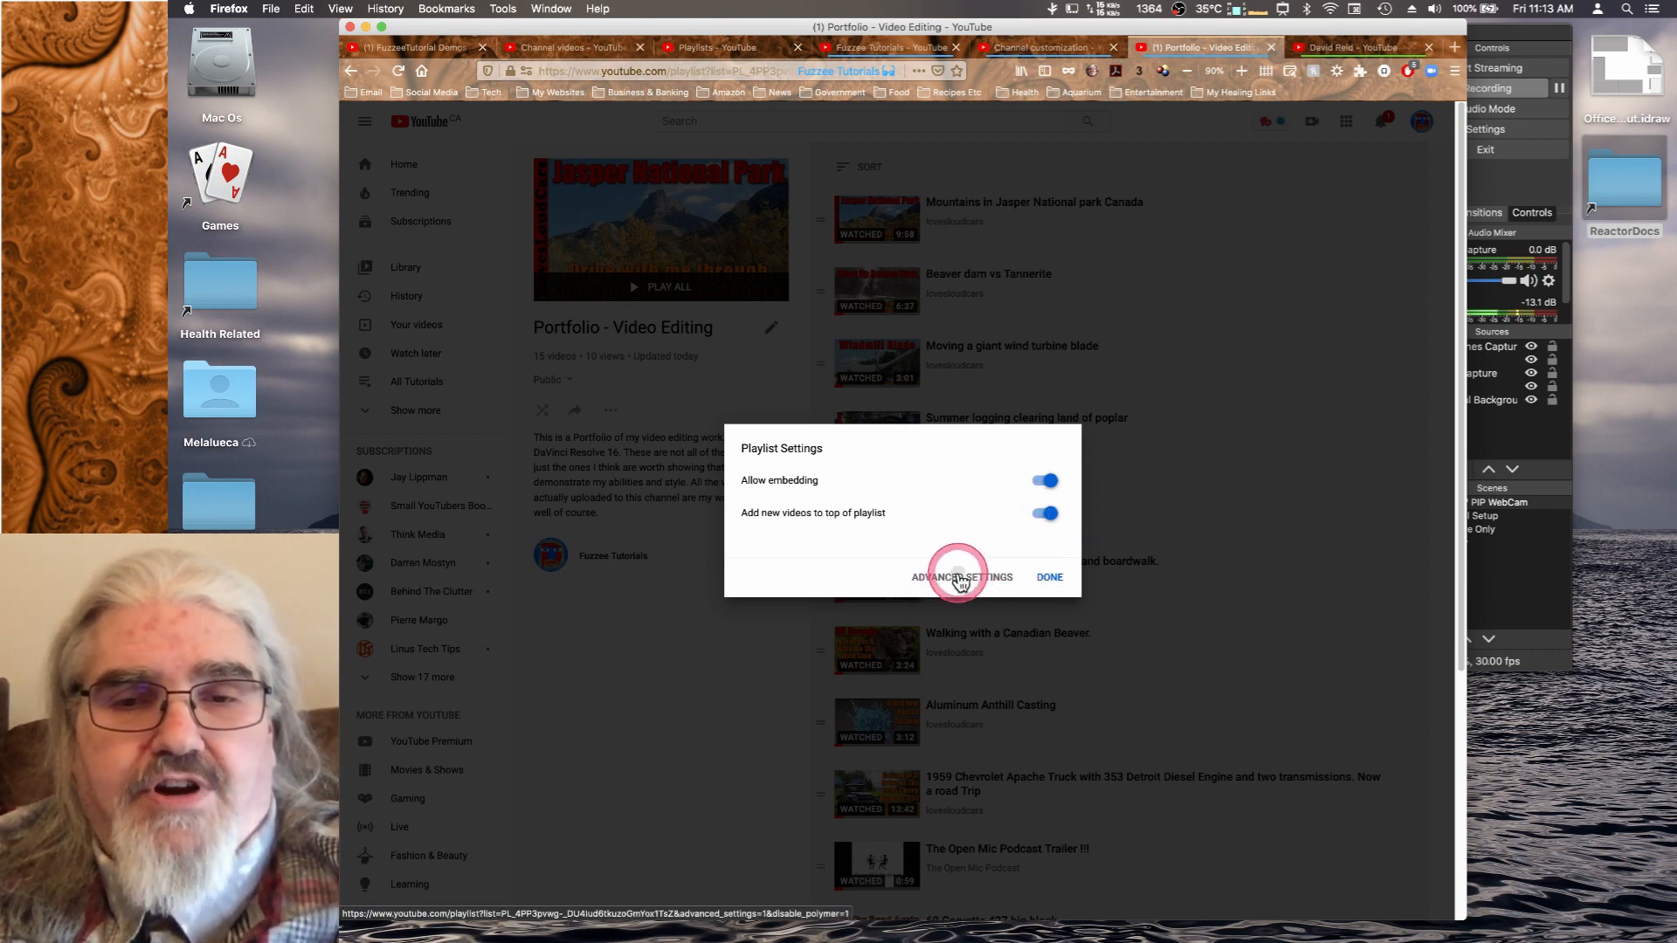
{"action": "left_click", "coordinate": [961, 578]}
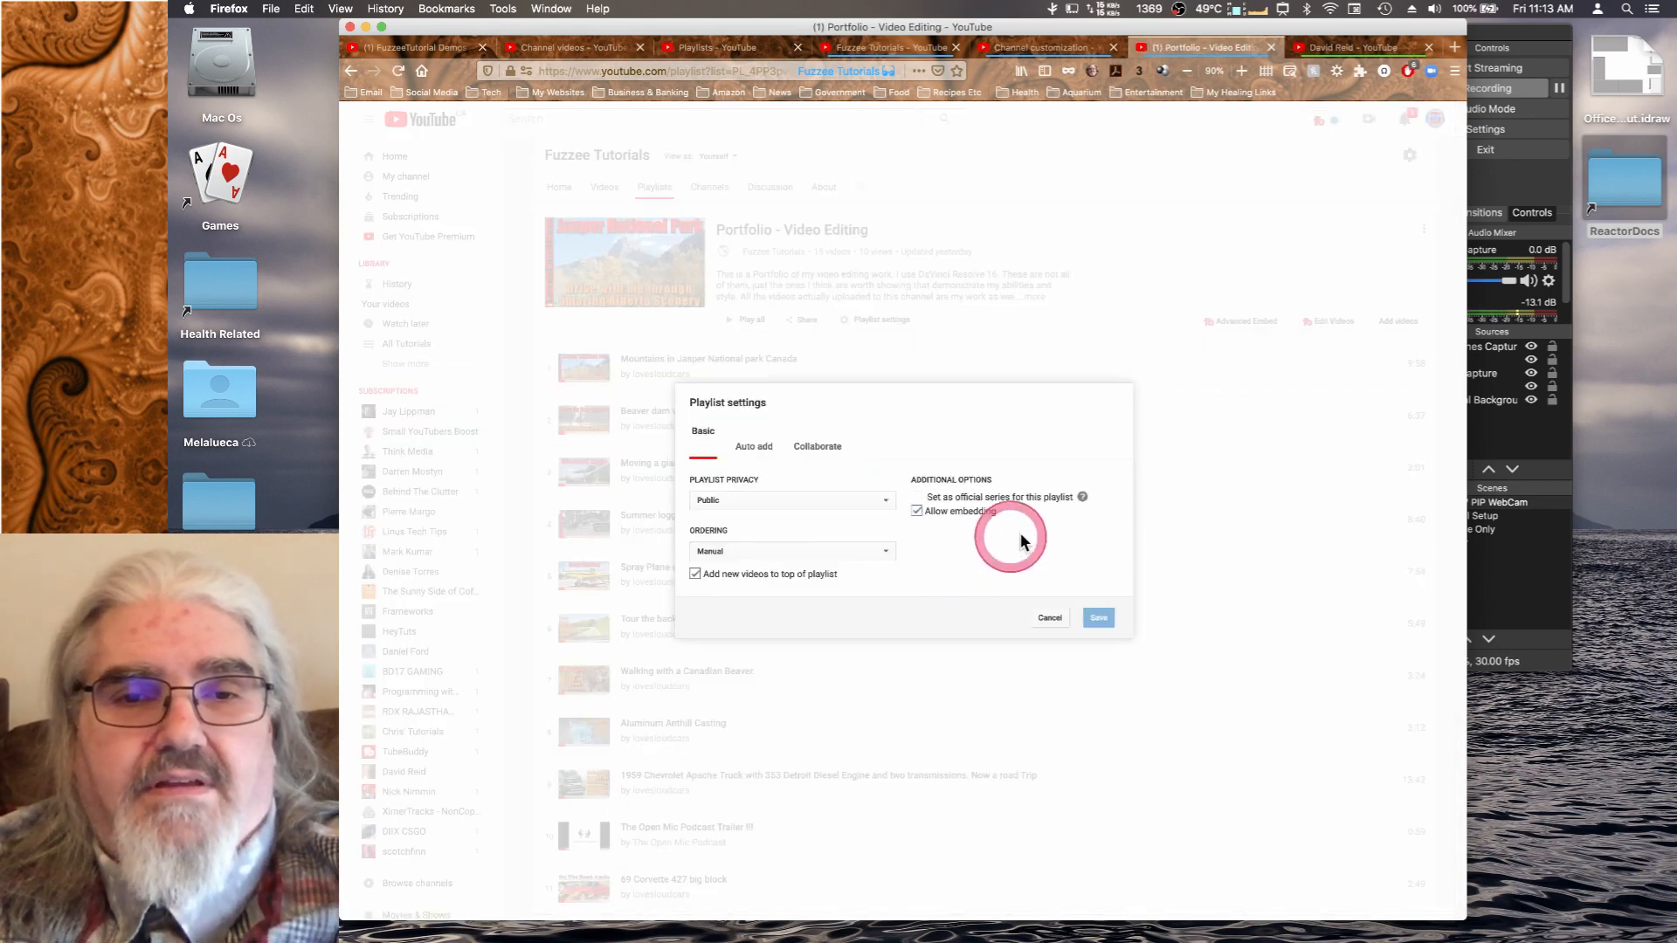
Examine the playlist's ordering choices, auto-add rules and collaboration options, leaving the settings without saving.
{"action": "left_click", "coordinate": [884, 553]}
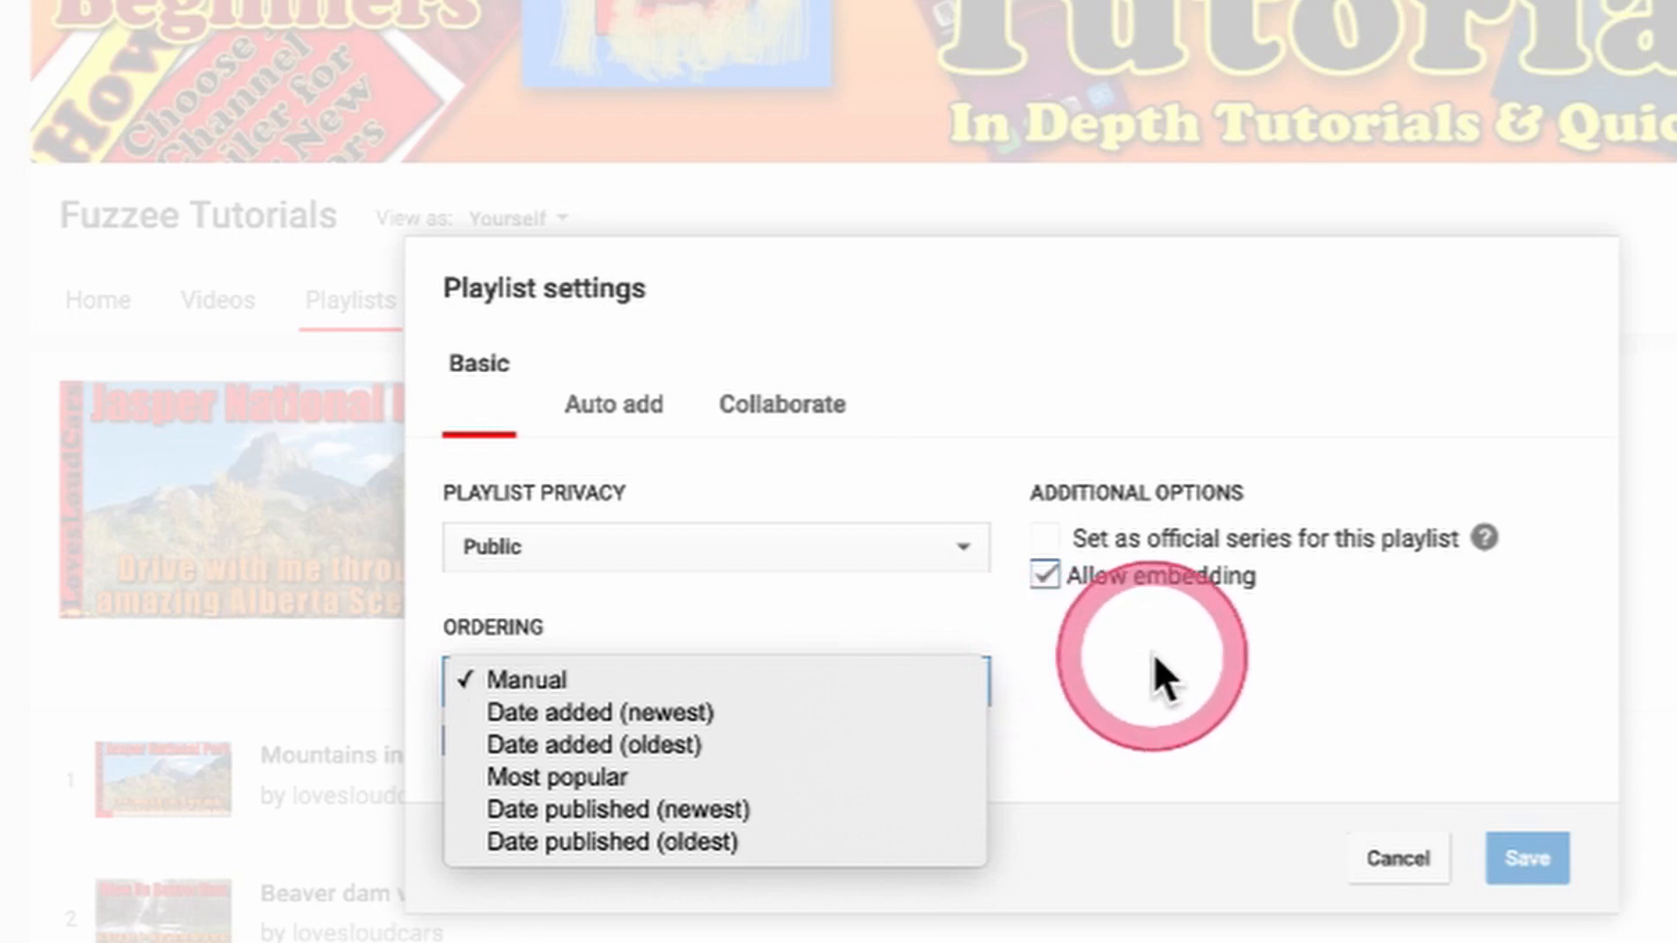
{"action": "left_click", "coordinate": [1265, 657]}
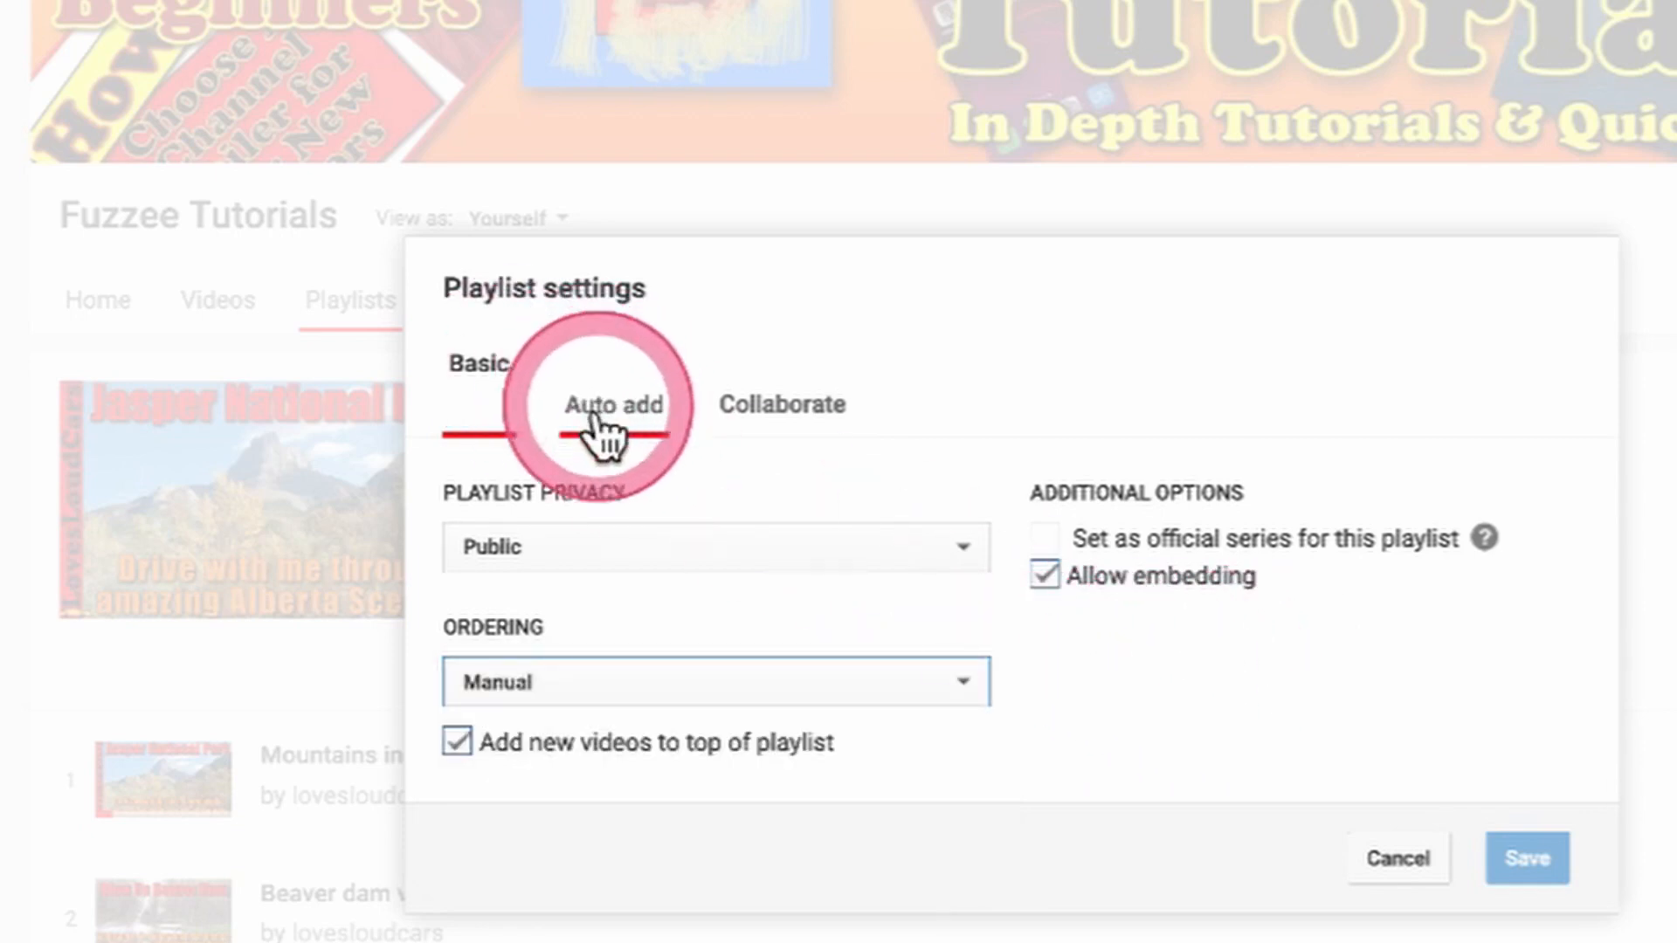
{"action": "left_click", "coordinate": [624, 413]}
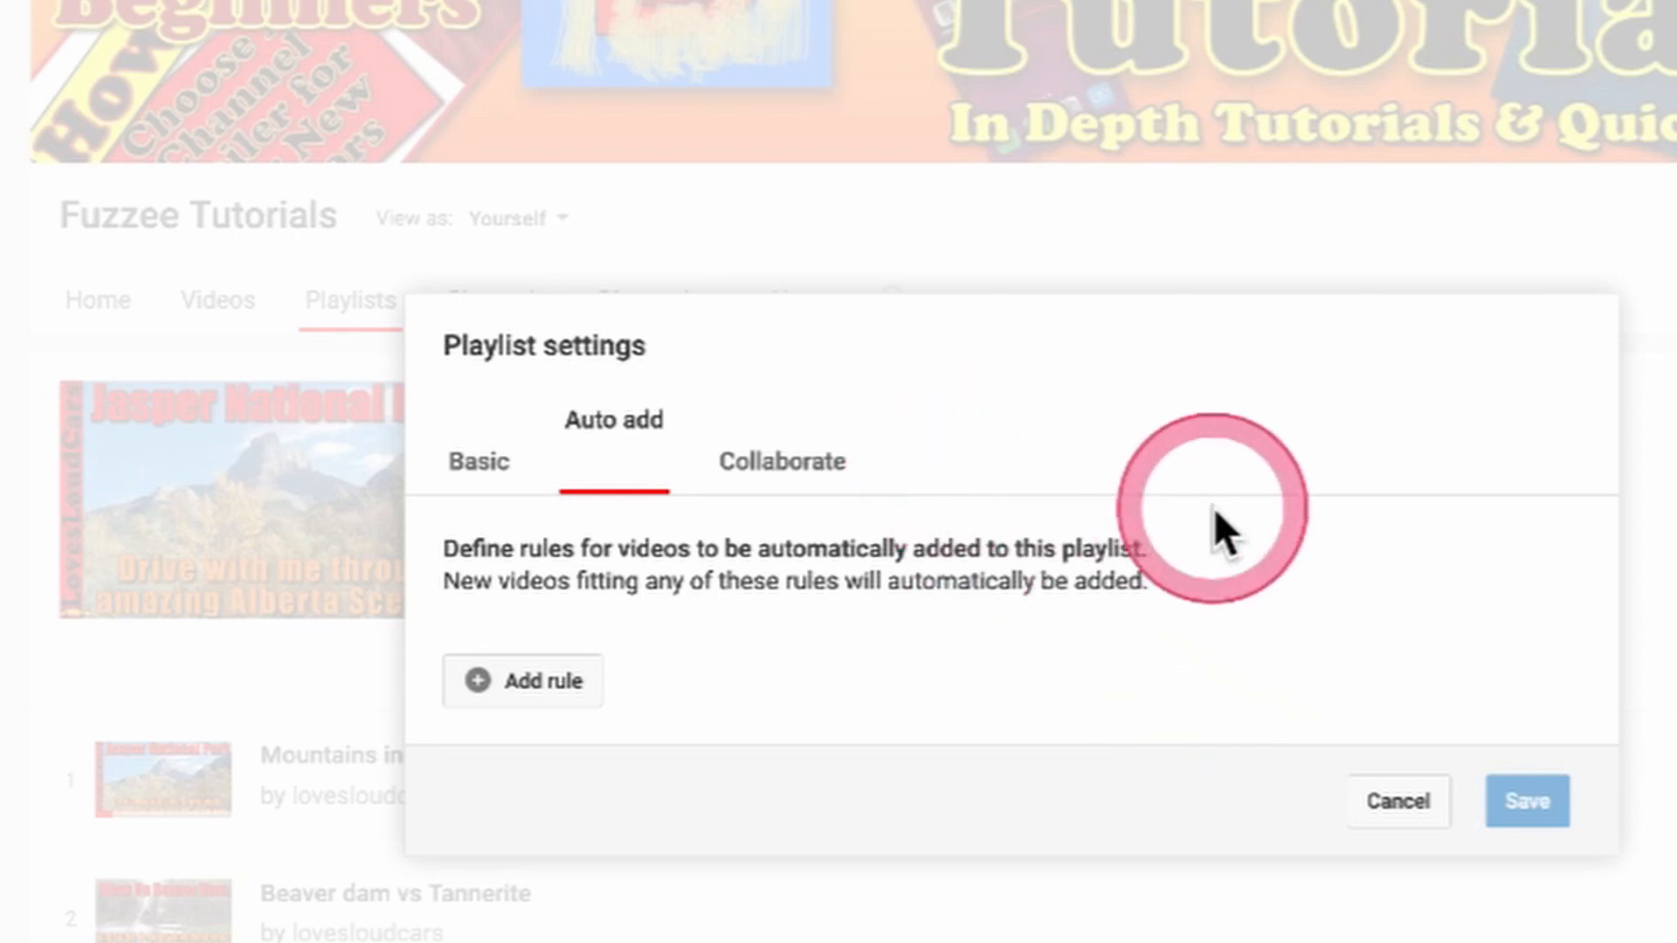
{"action": "left_click", "coordinate": [780, 472]}
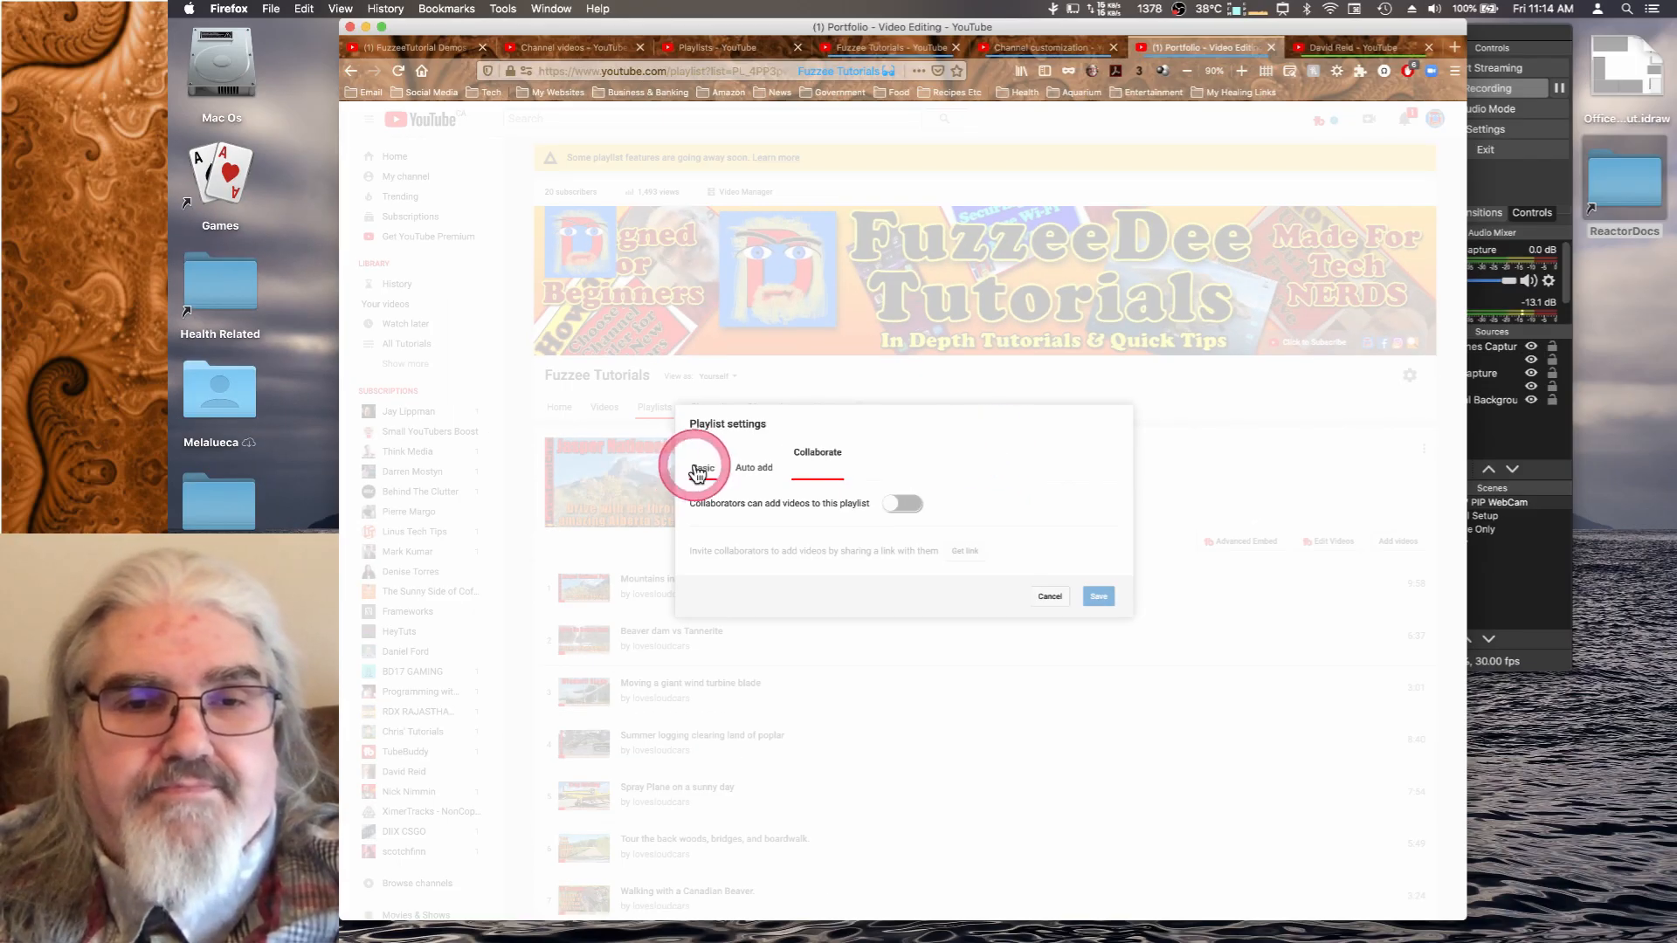
{"action": "left_click", "coordinate": [1059, 599]}
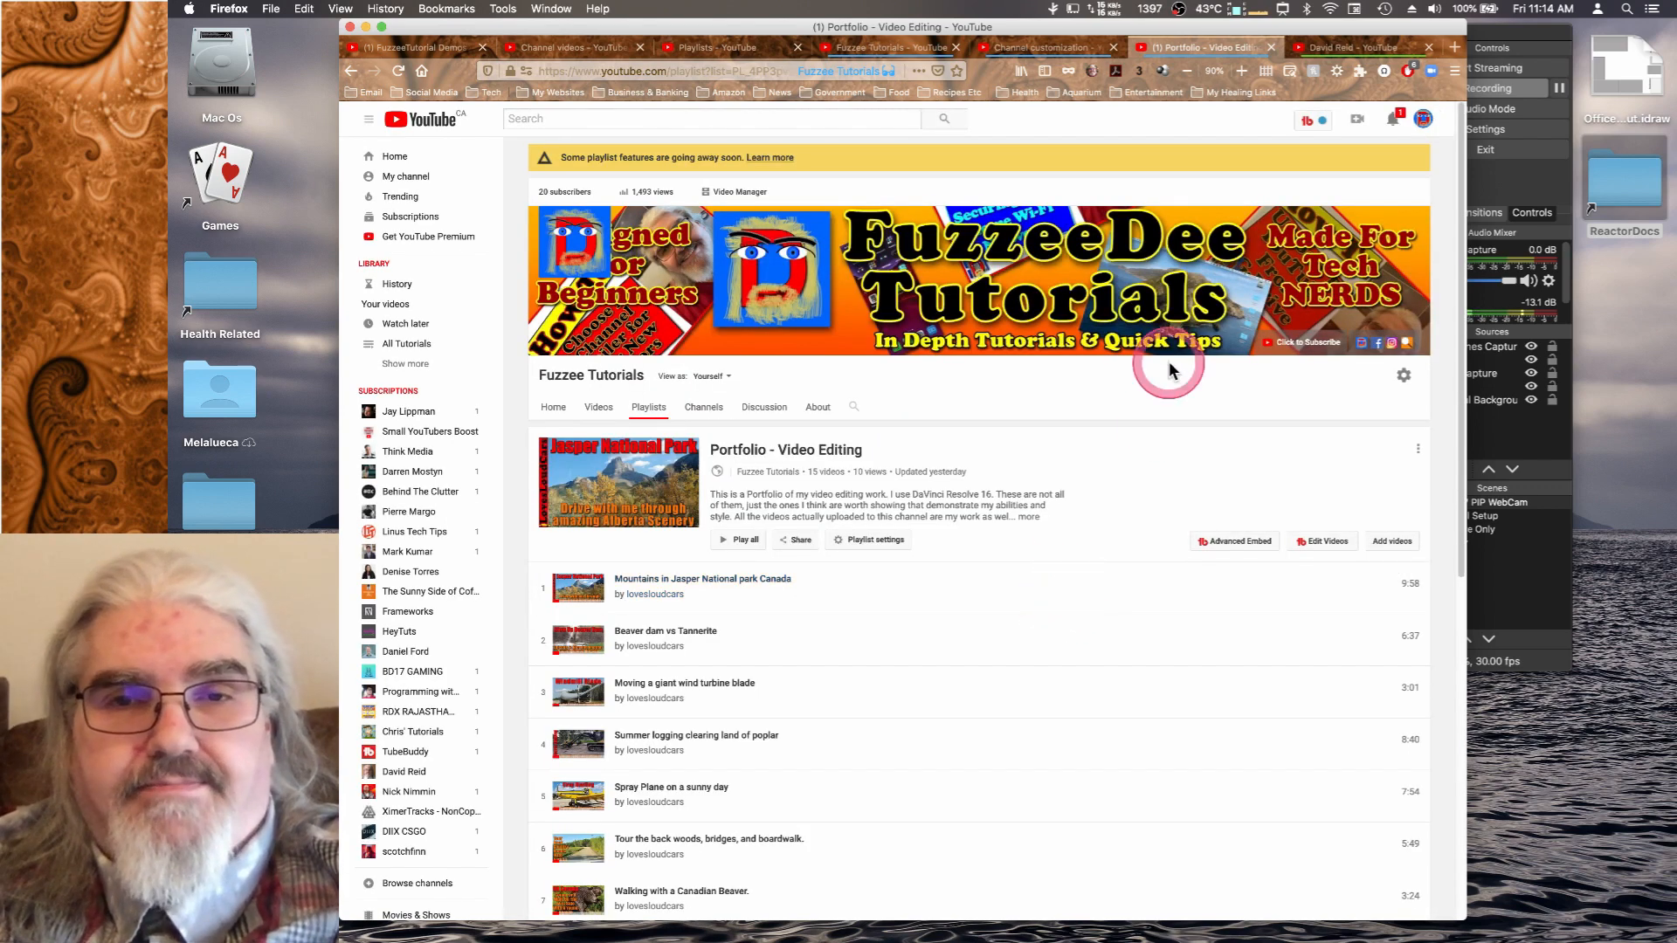
{"action": "left_click", "coordinate": [868, 542]}
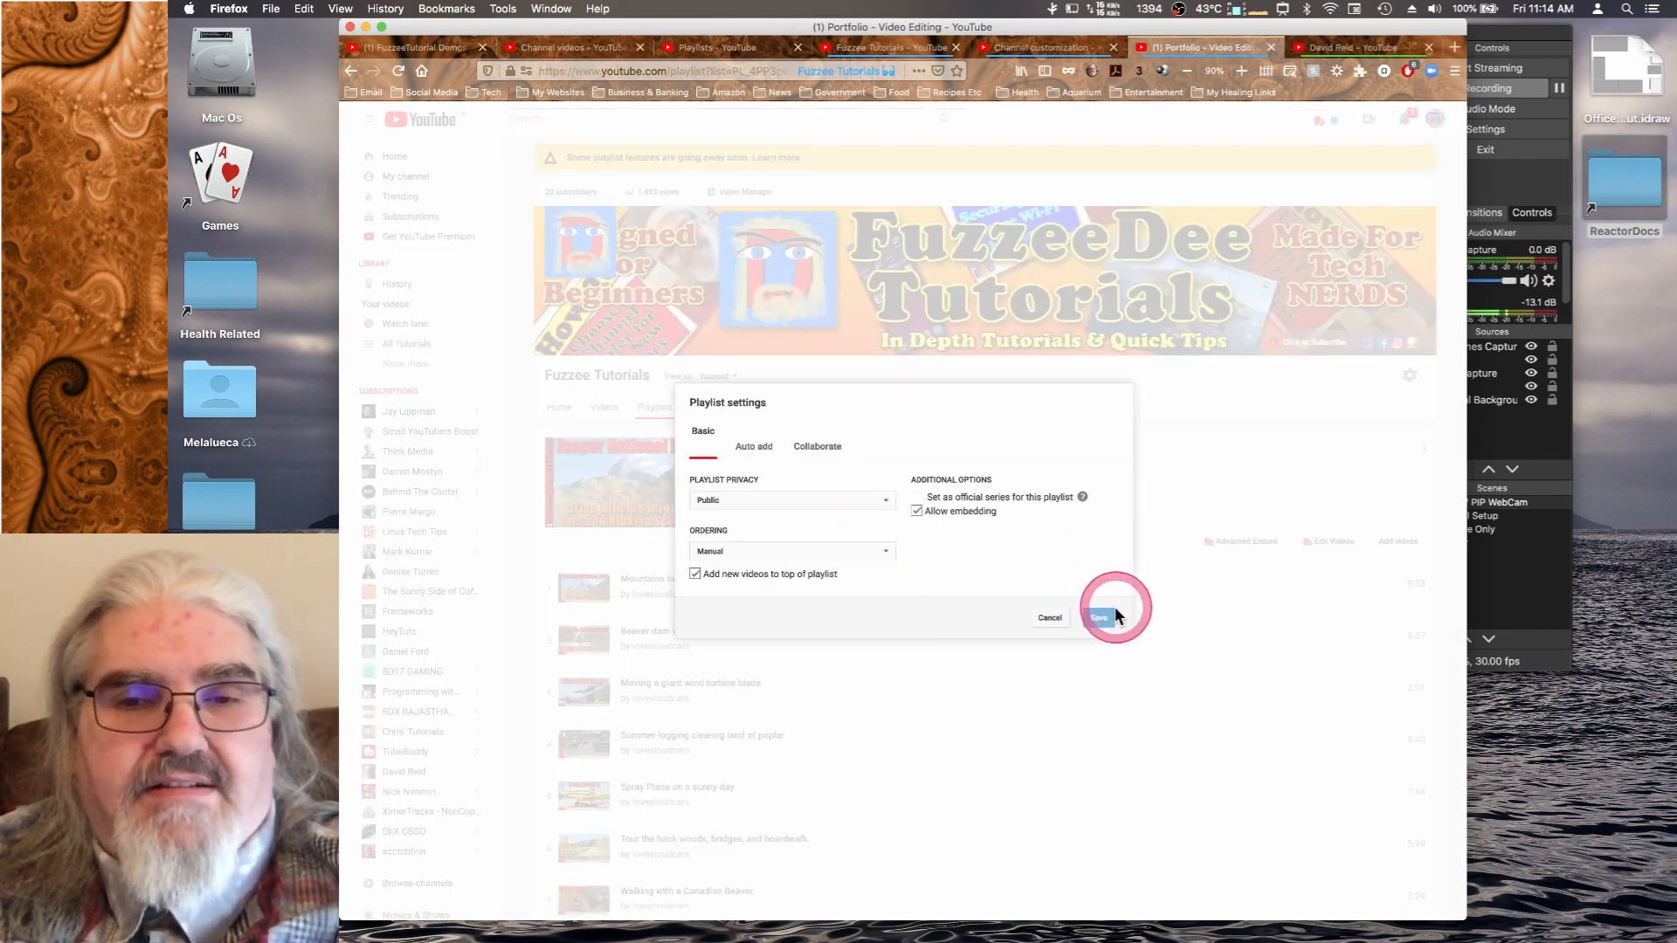
{"action": "left_click", "coordinate": [1051, 618]}
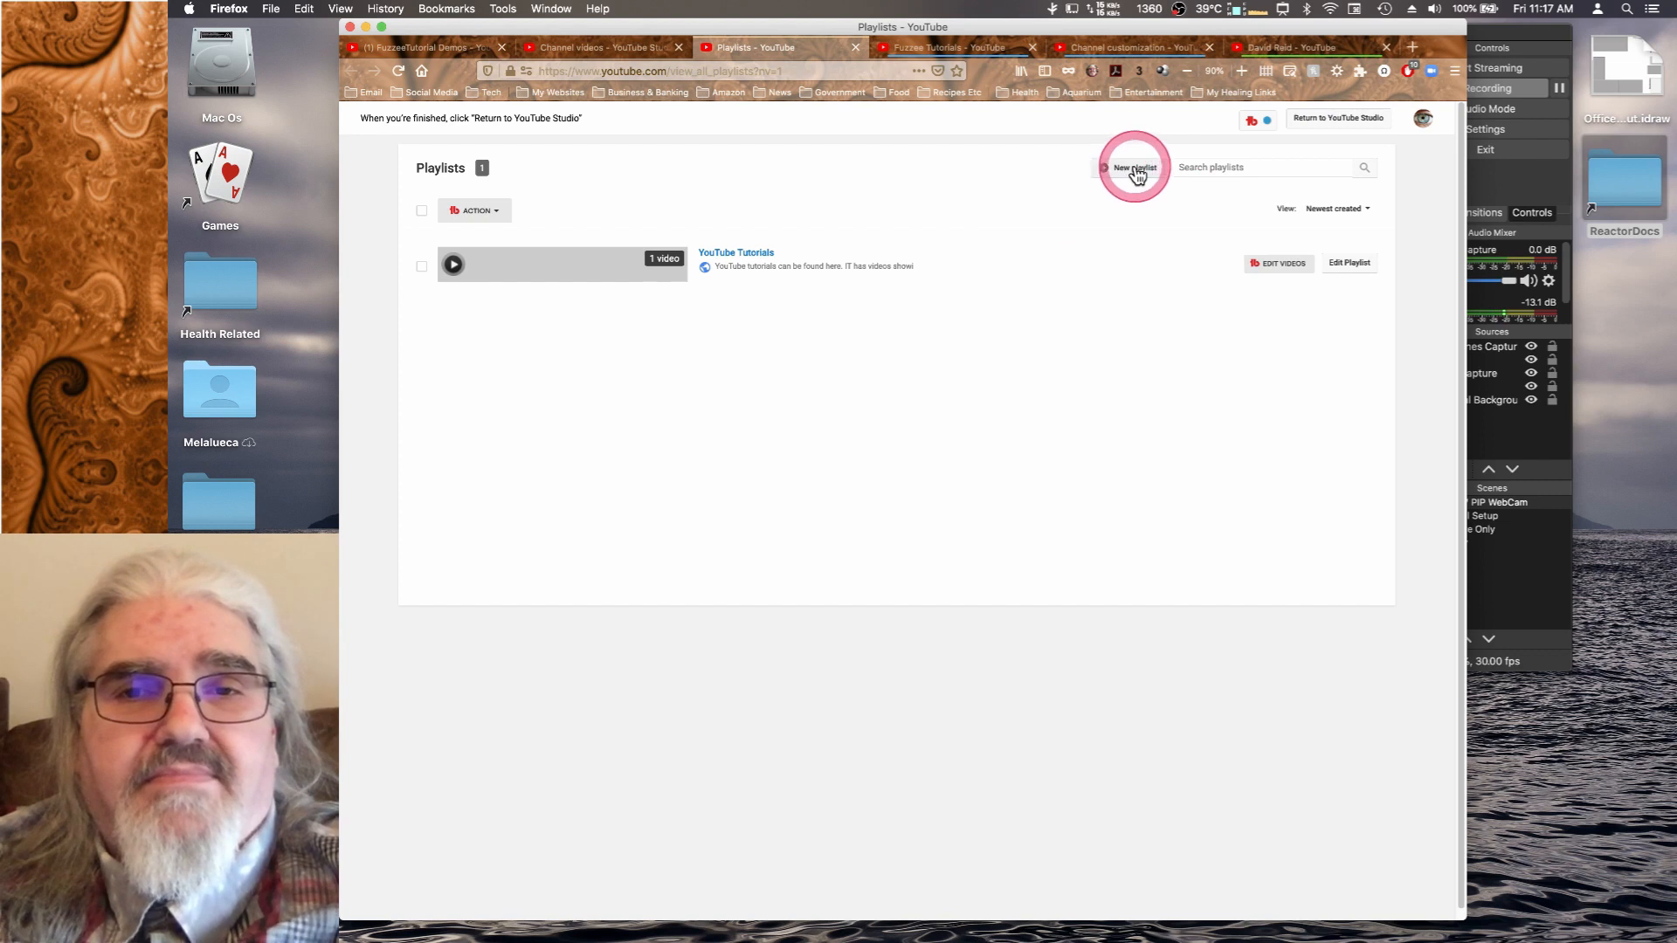
Create a new public playlist titled "Sample playlist" on the demo channel.
{"action": "left_click", "coordinate": [1132, 176]}
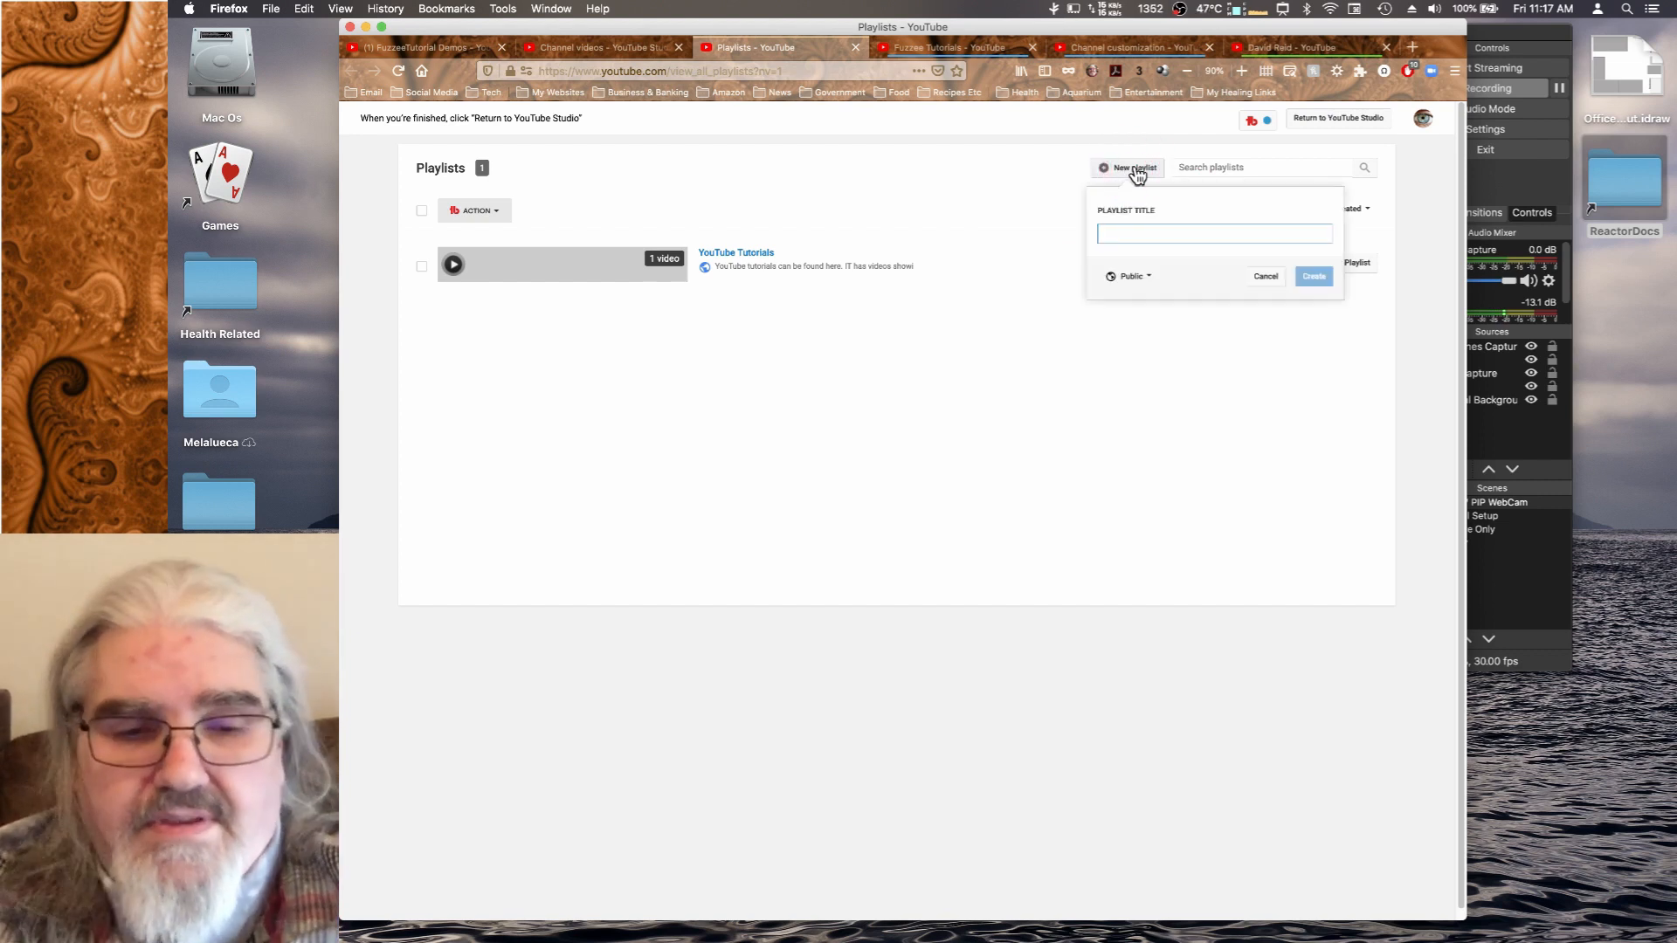
{"action": "type", "text": "Samp"}
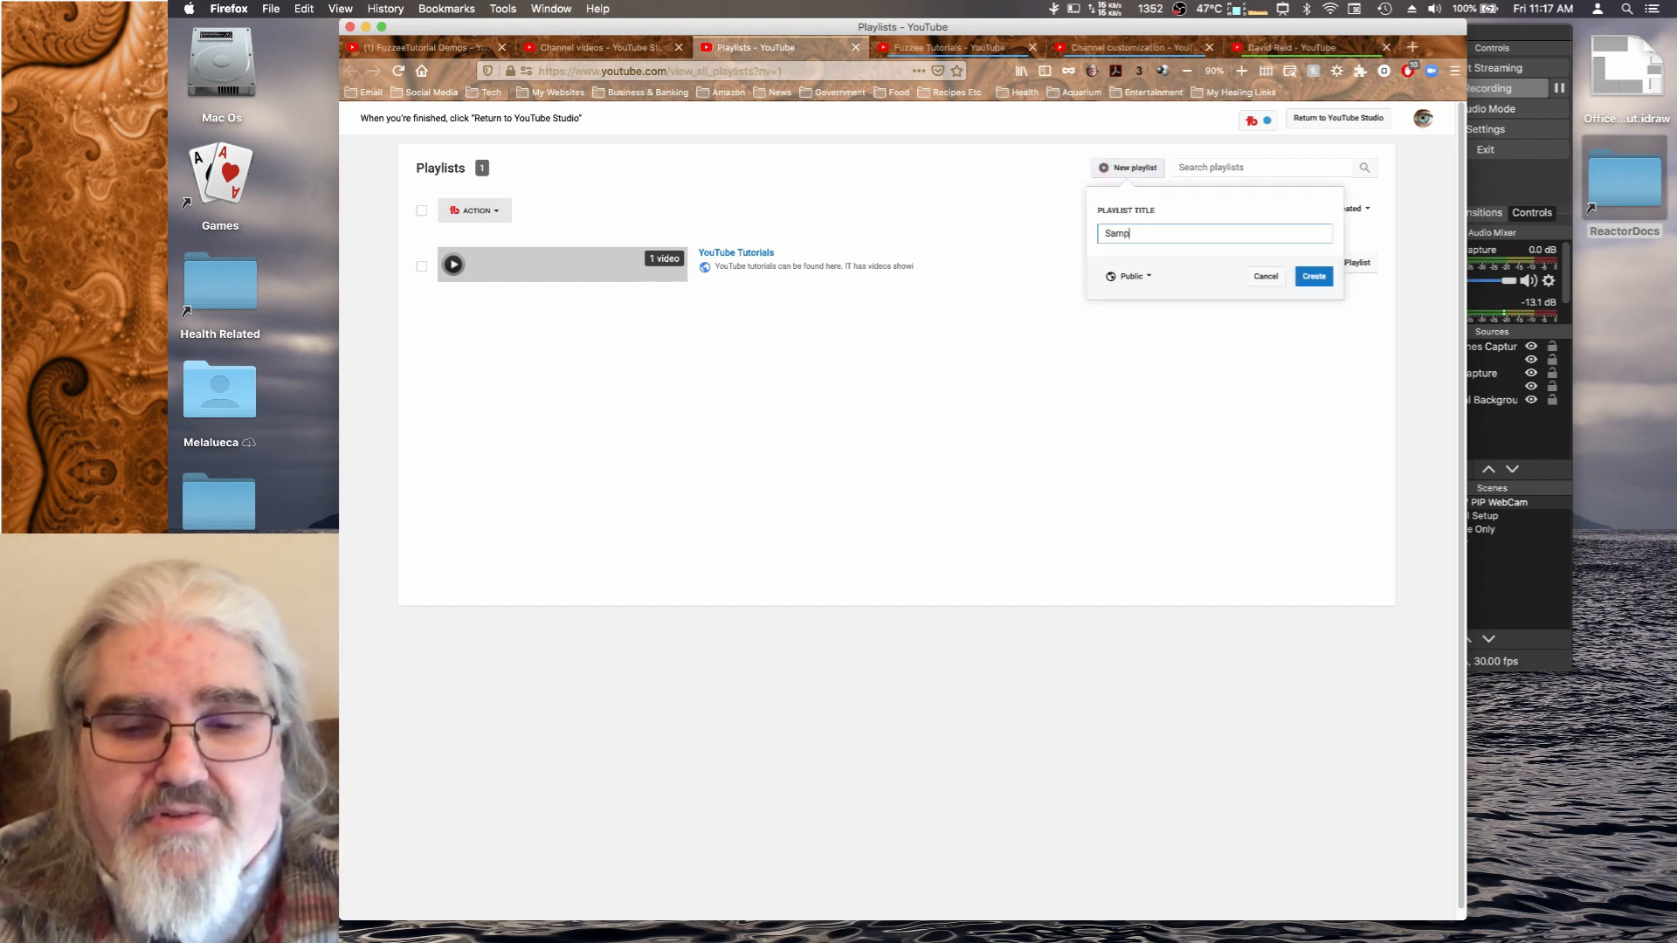
{"action": "type", "text": "le play"}
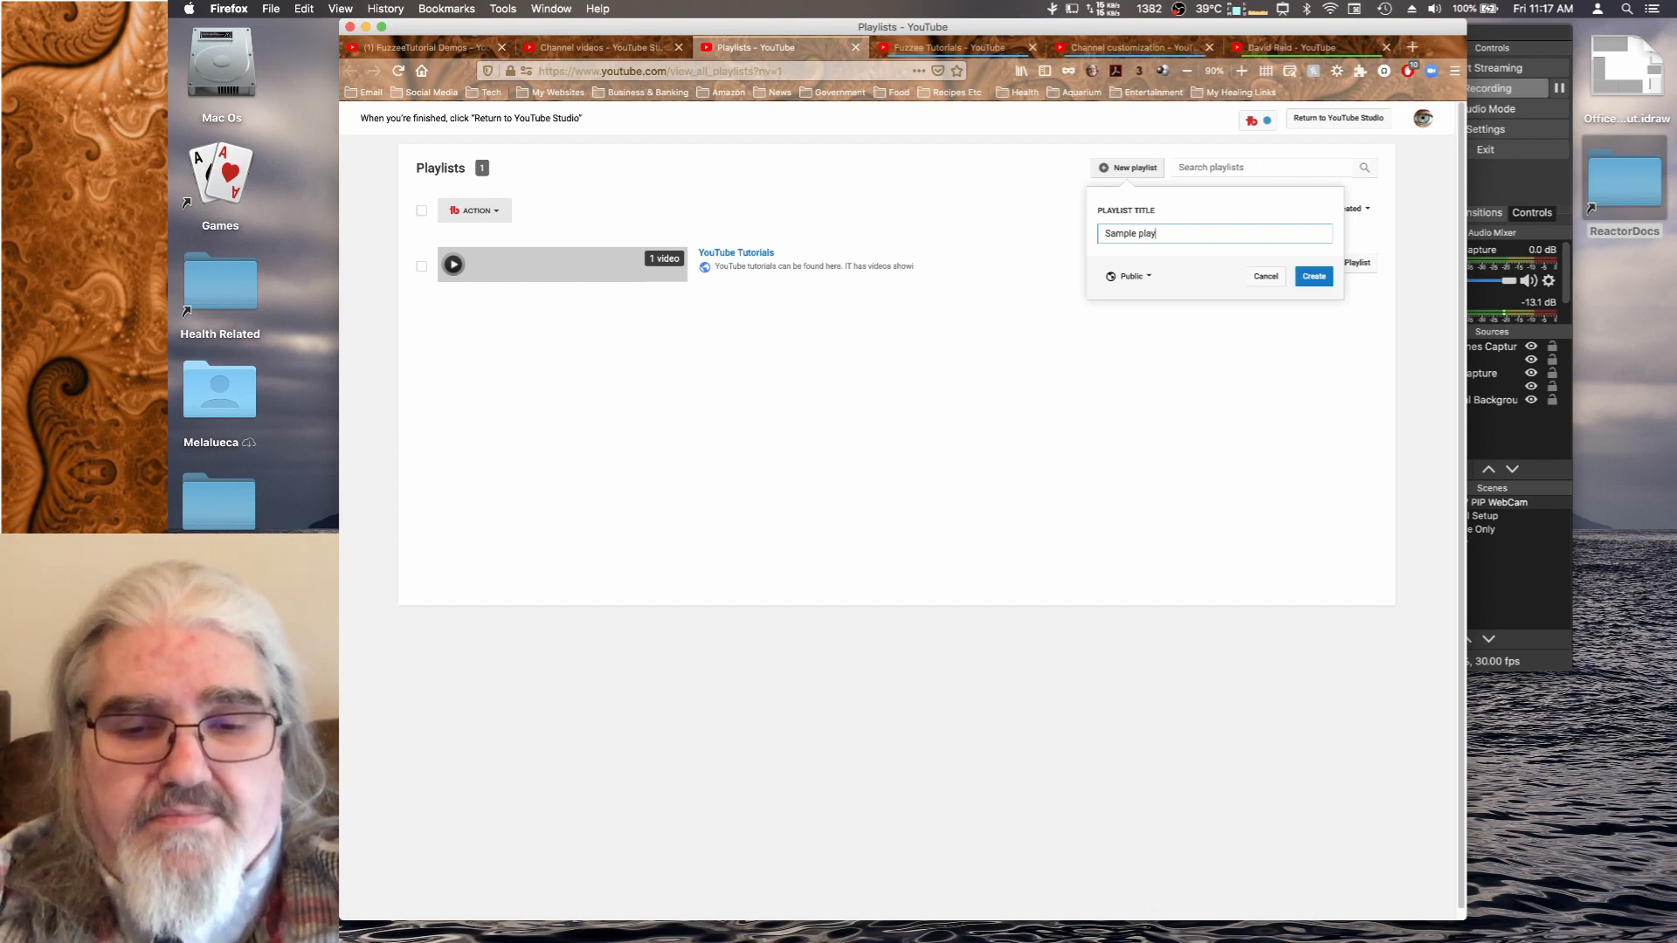
{"action": "type", "text": "list"}
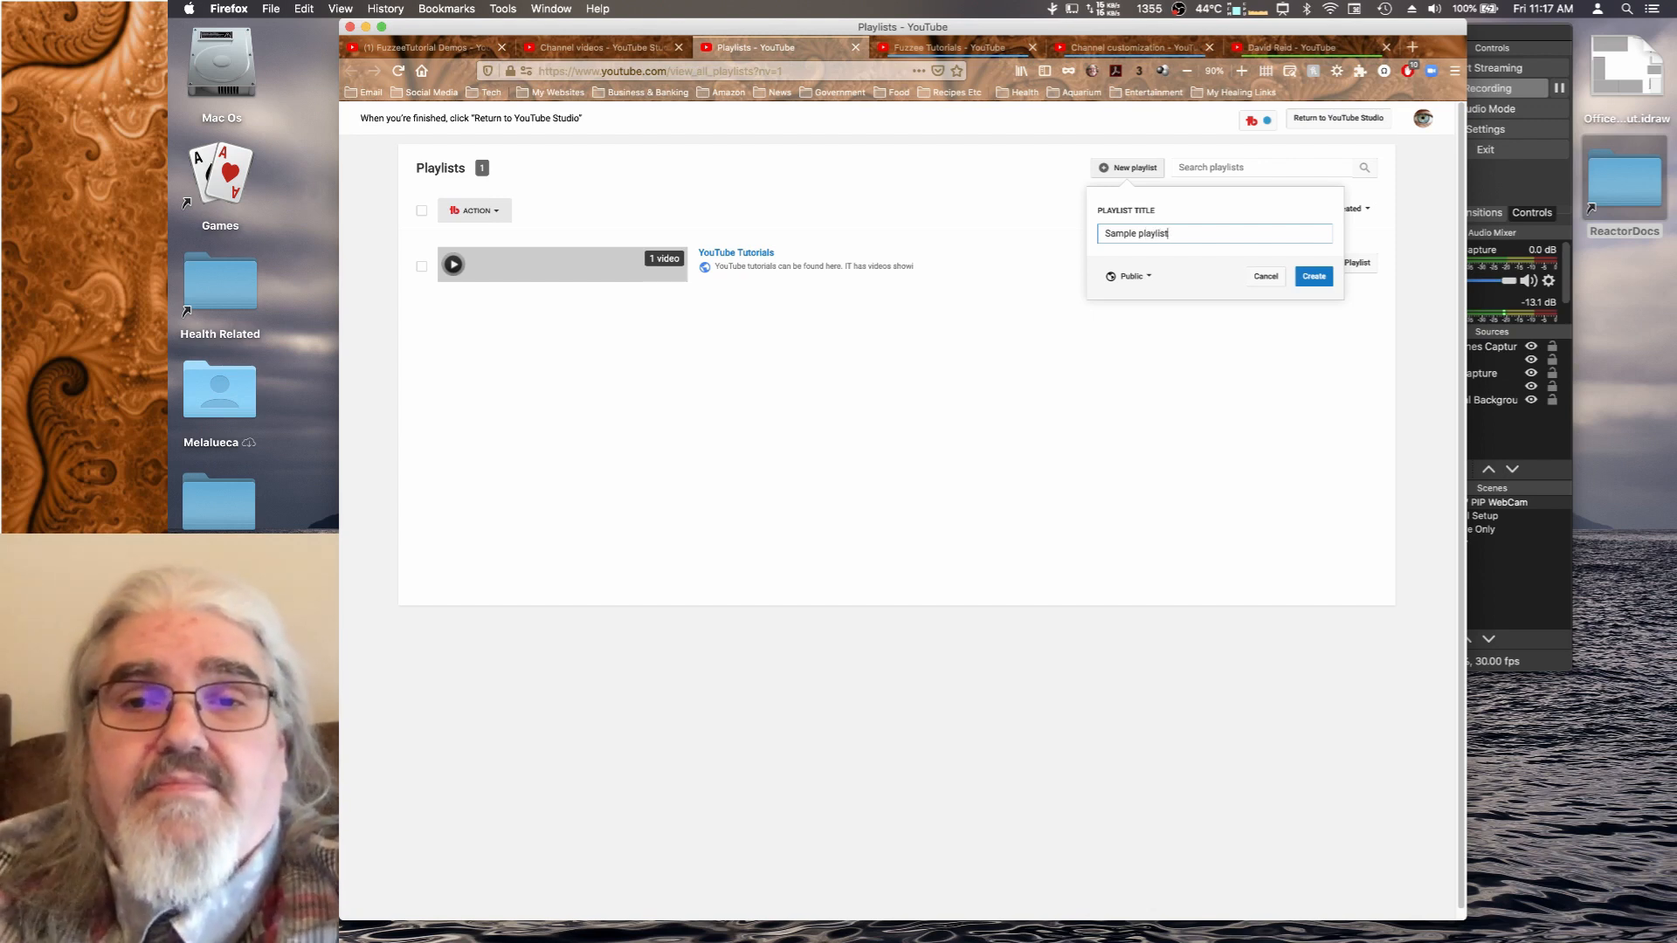
{"action": "left_click", "coordinate": [1147, 278]}
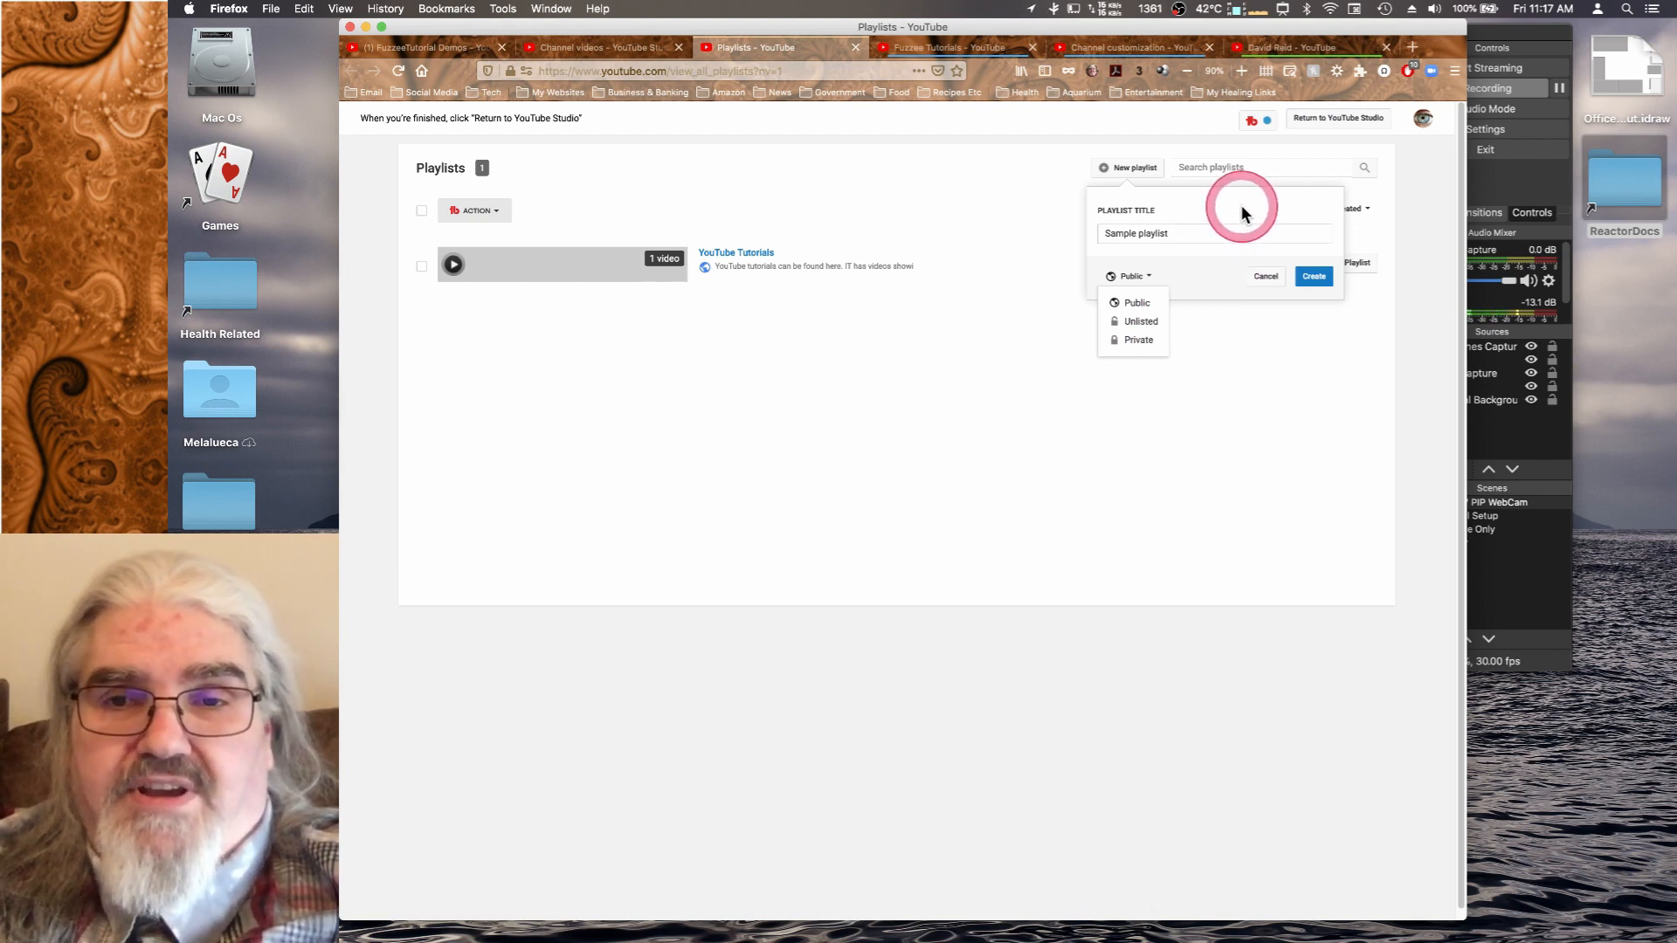
{"action": "left_click", "coordinate": [1314, 279]}
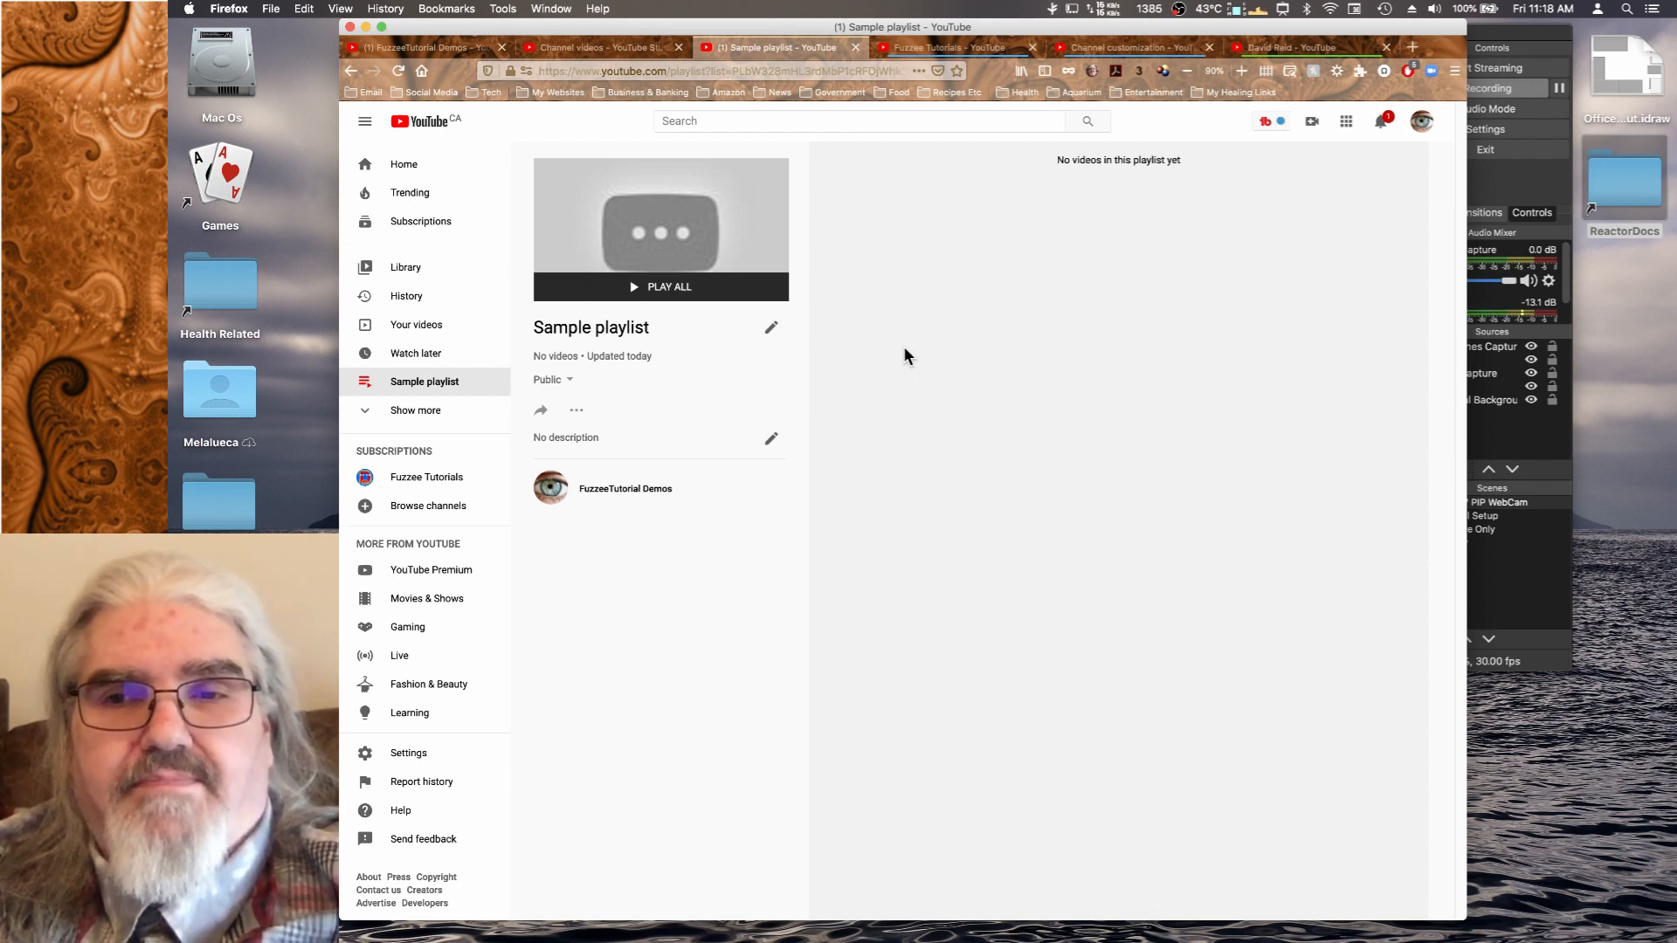
{"action": "left_click", "coordinate": [930, 317]}
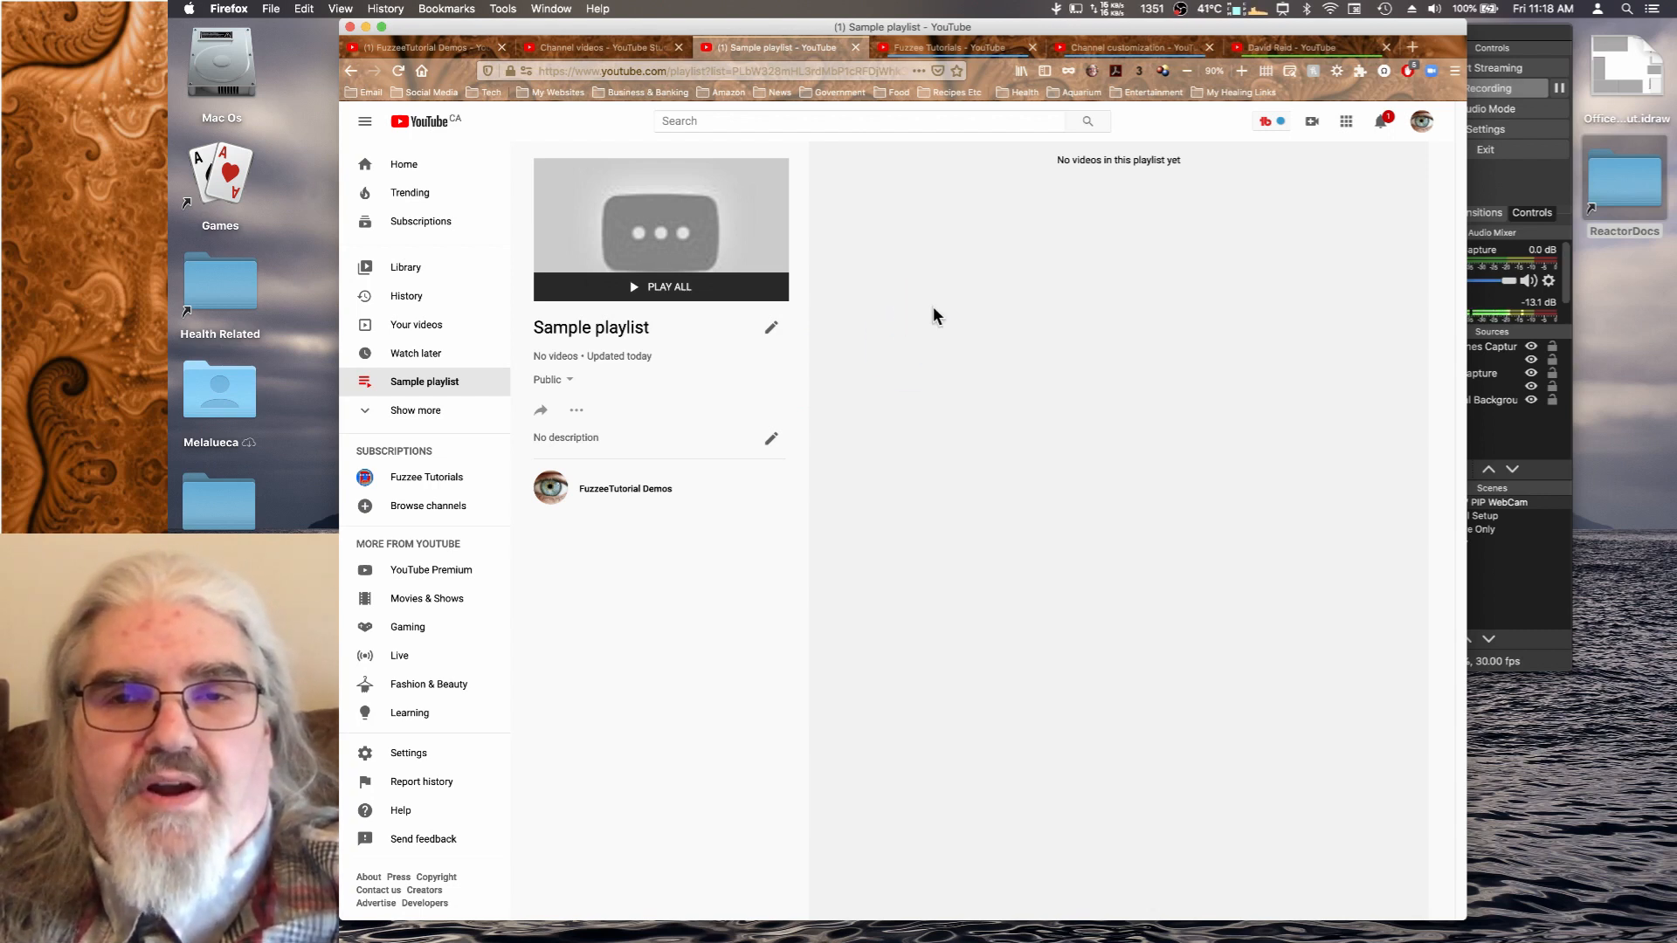
{"action": "left_click", "coordinate": [826, 255]}
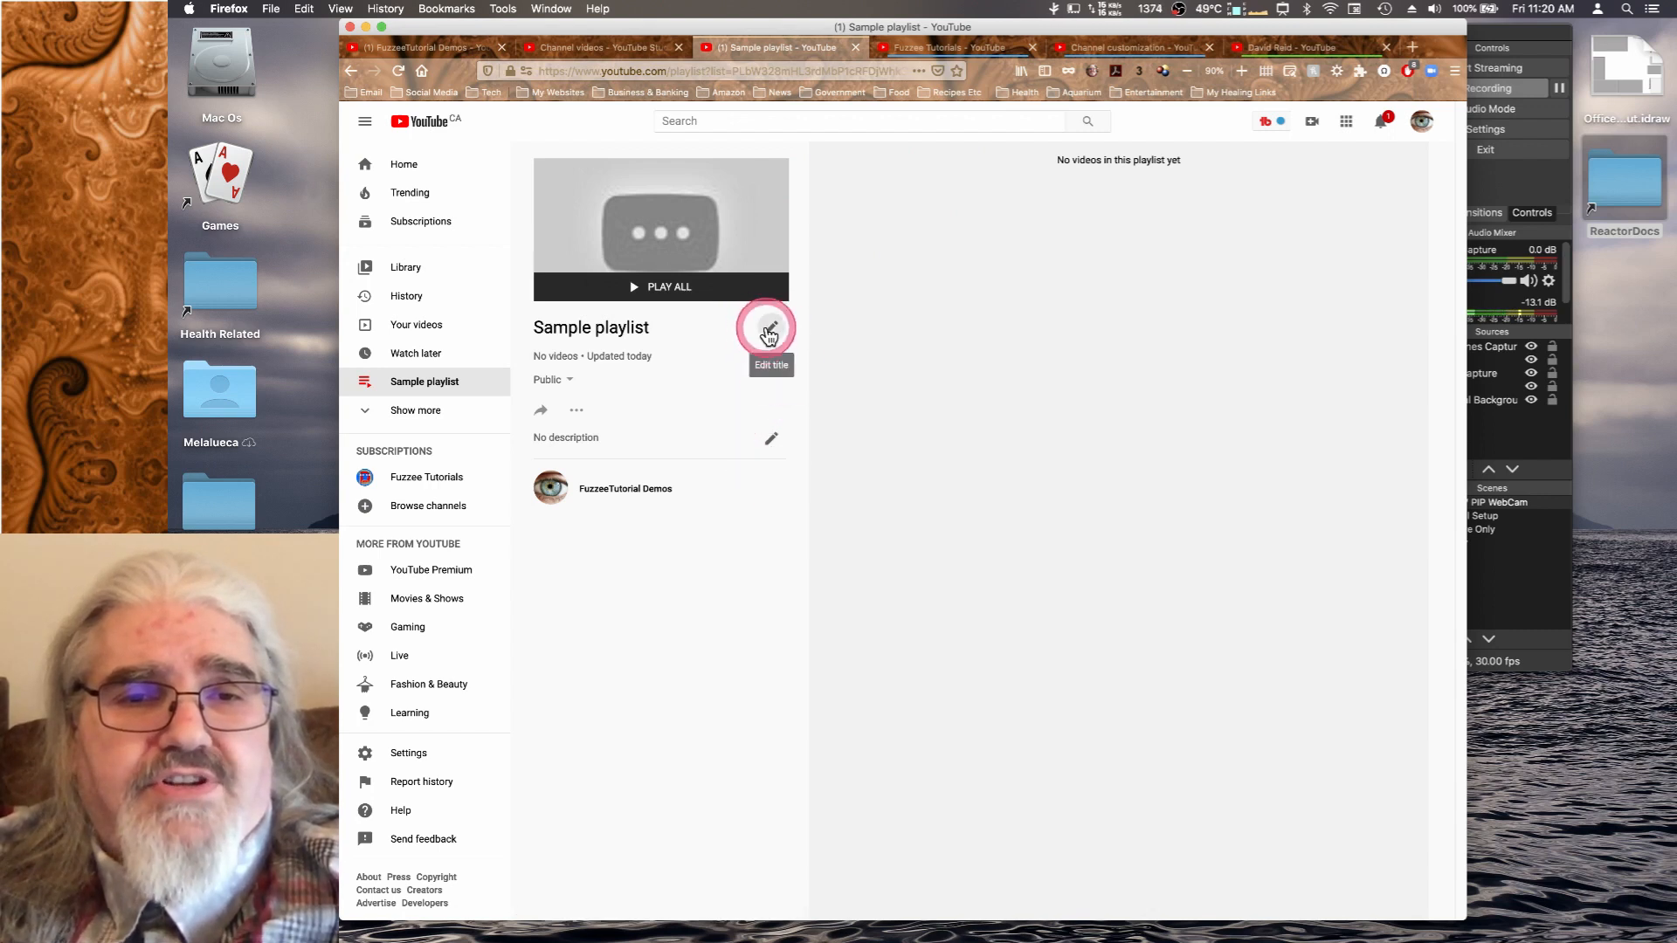
Rename the sample playlist to "New Name" and save the title.
{"action": "left_click", "coordinate": [767, 327]}
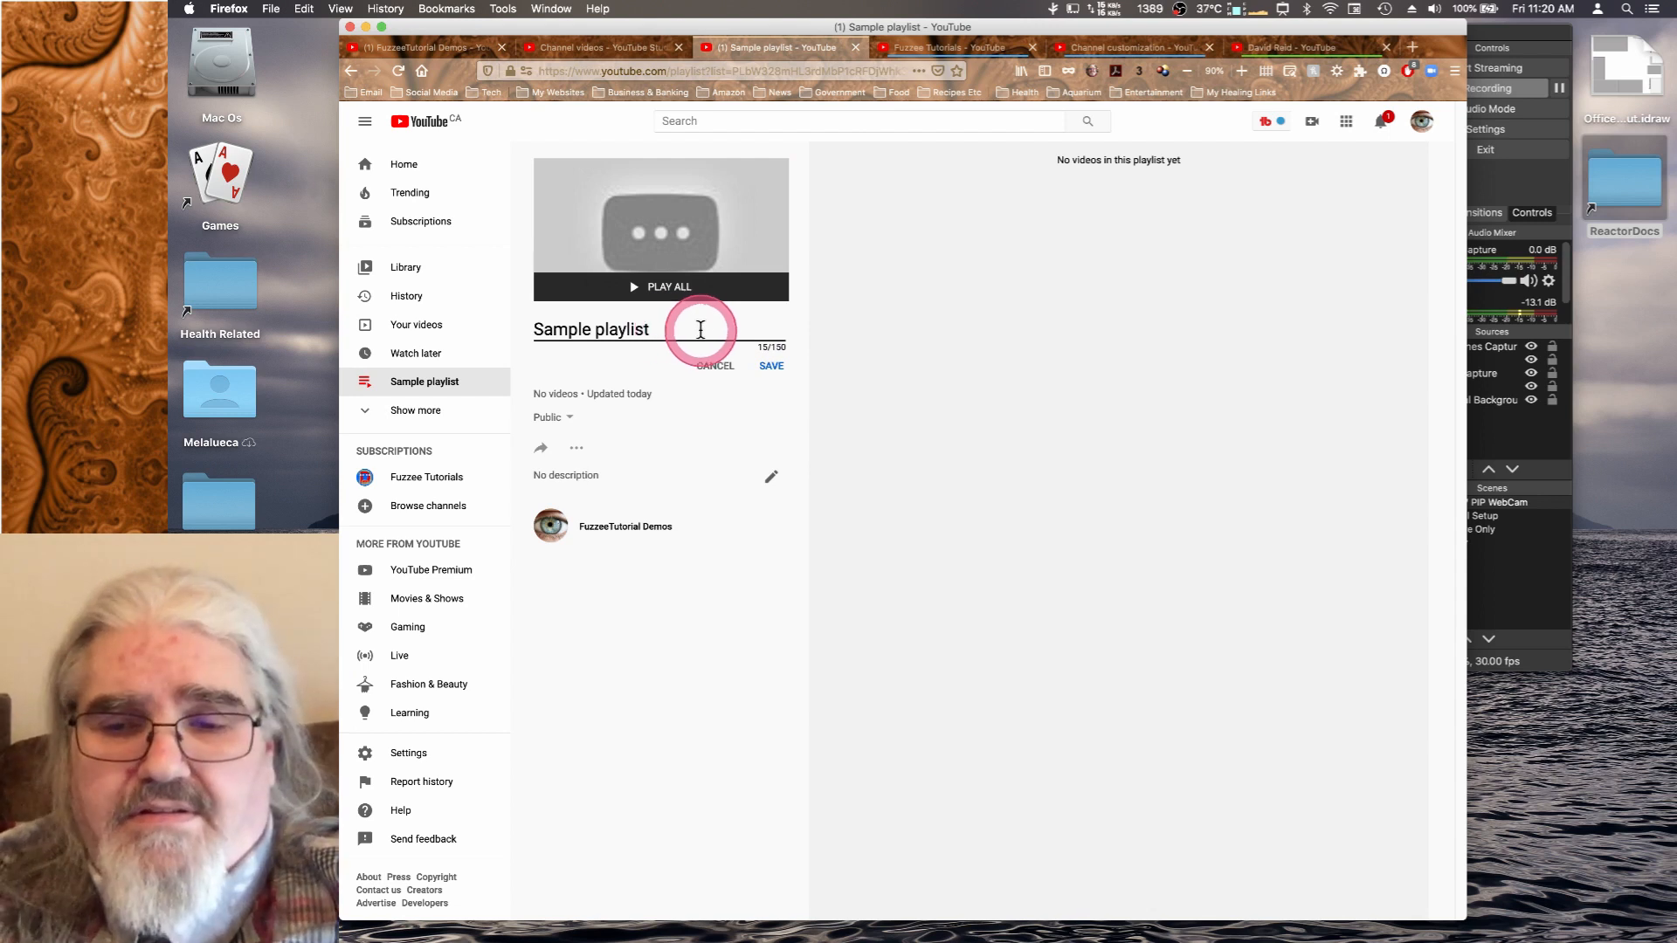
{"action": "key", "text": "BackSpace"}
{"action": "key", "text": "BackSpace"}
{"action": "key", "text": "BackSpace"}
{"action": "key", "text": "BackSpace"}
{"action": "key", "text": "BackSpace"}
{"action": "key", "text": "BackSpace"}
{"action": "key", "text": "BackSpace"}
{"action": "key", "text": "BackSpace"}
{"action": "key", "text": "BackSpace"}
{"action": "key", "text": "BackSpace"}
{"action": "key", "text": "BackSpace"}
{"action": "key", "text": "BackSpace"}
{"action": "key", "text": "BackSpace"}
{"action": "key", "text": "BackSpace"}
{"action": "key", "text": "BackSpace"}
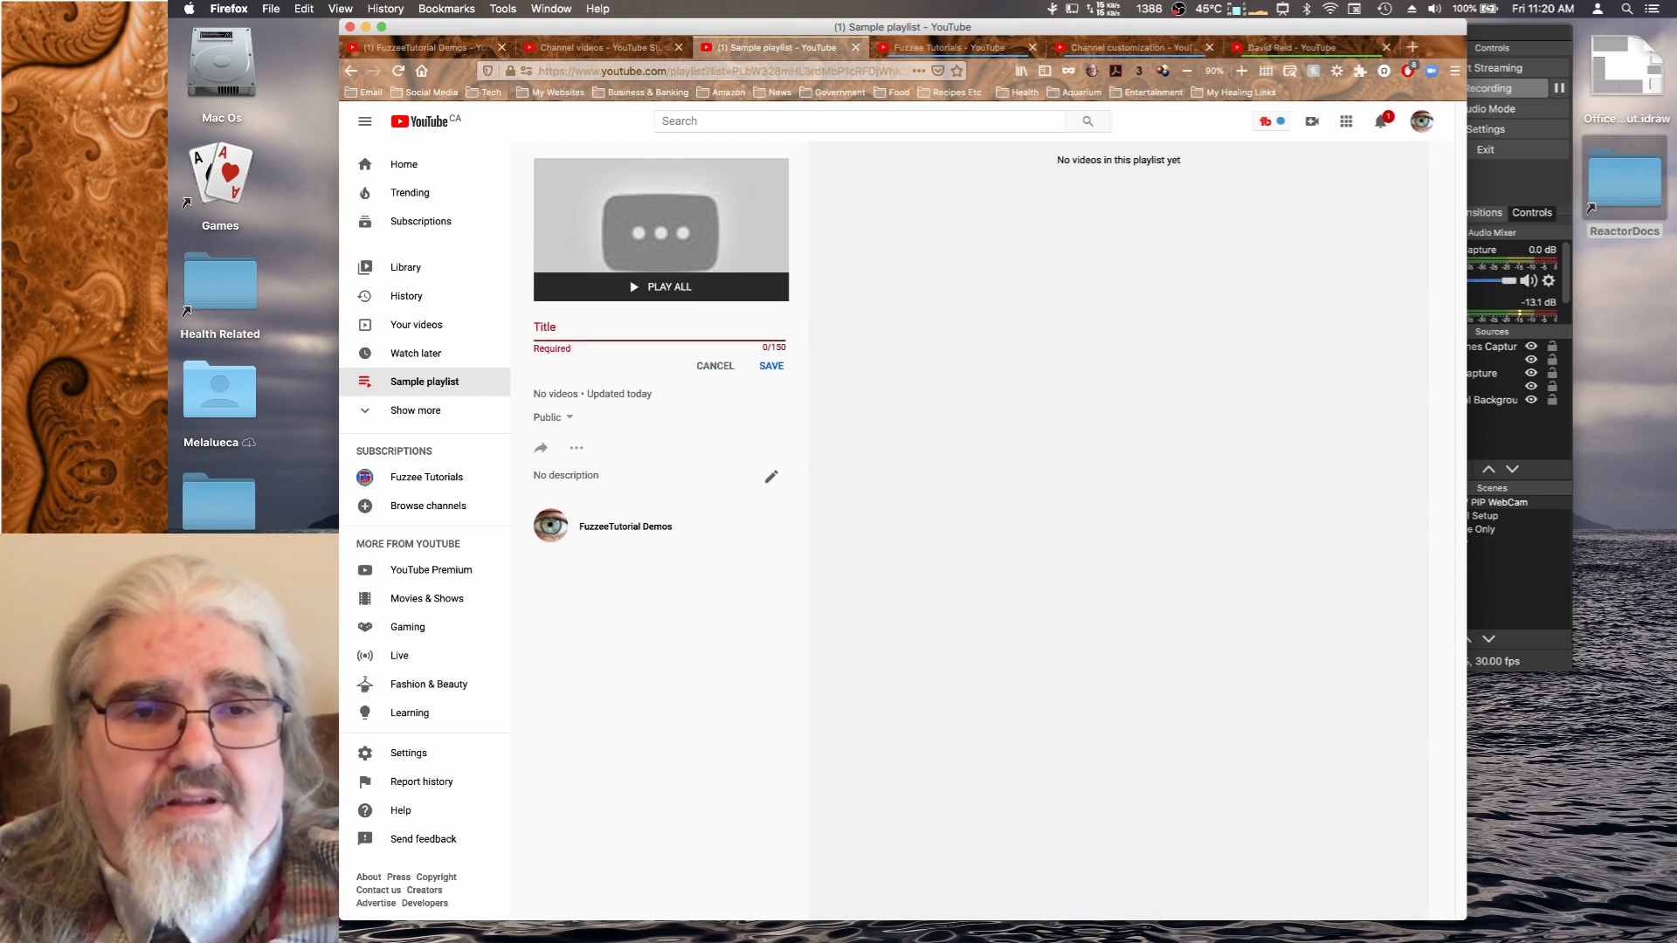
{"action": "type", "text": "Ne"}
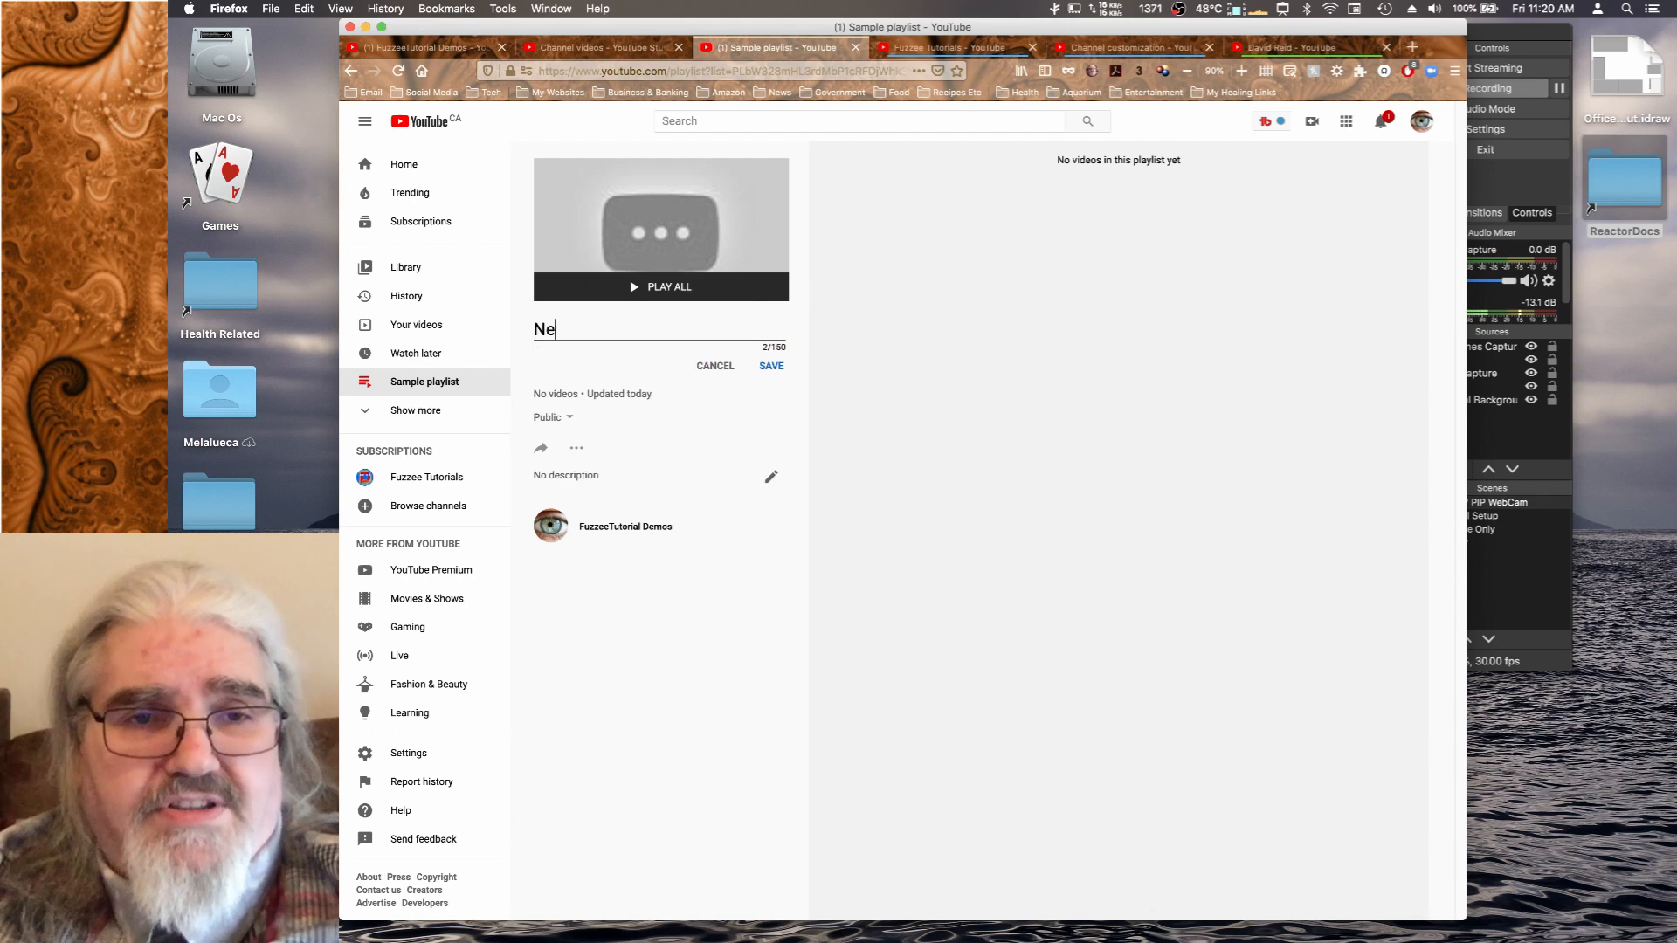
{"action": "type", "text": "w Name"}
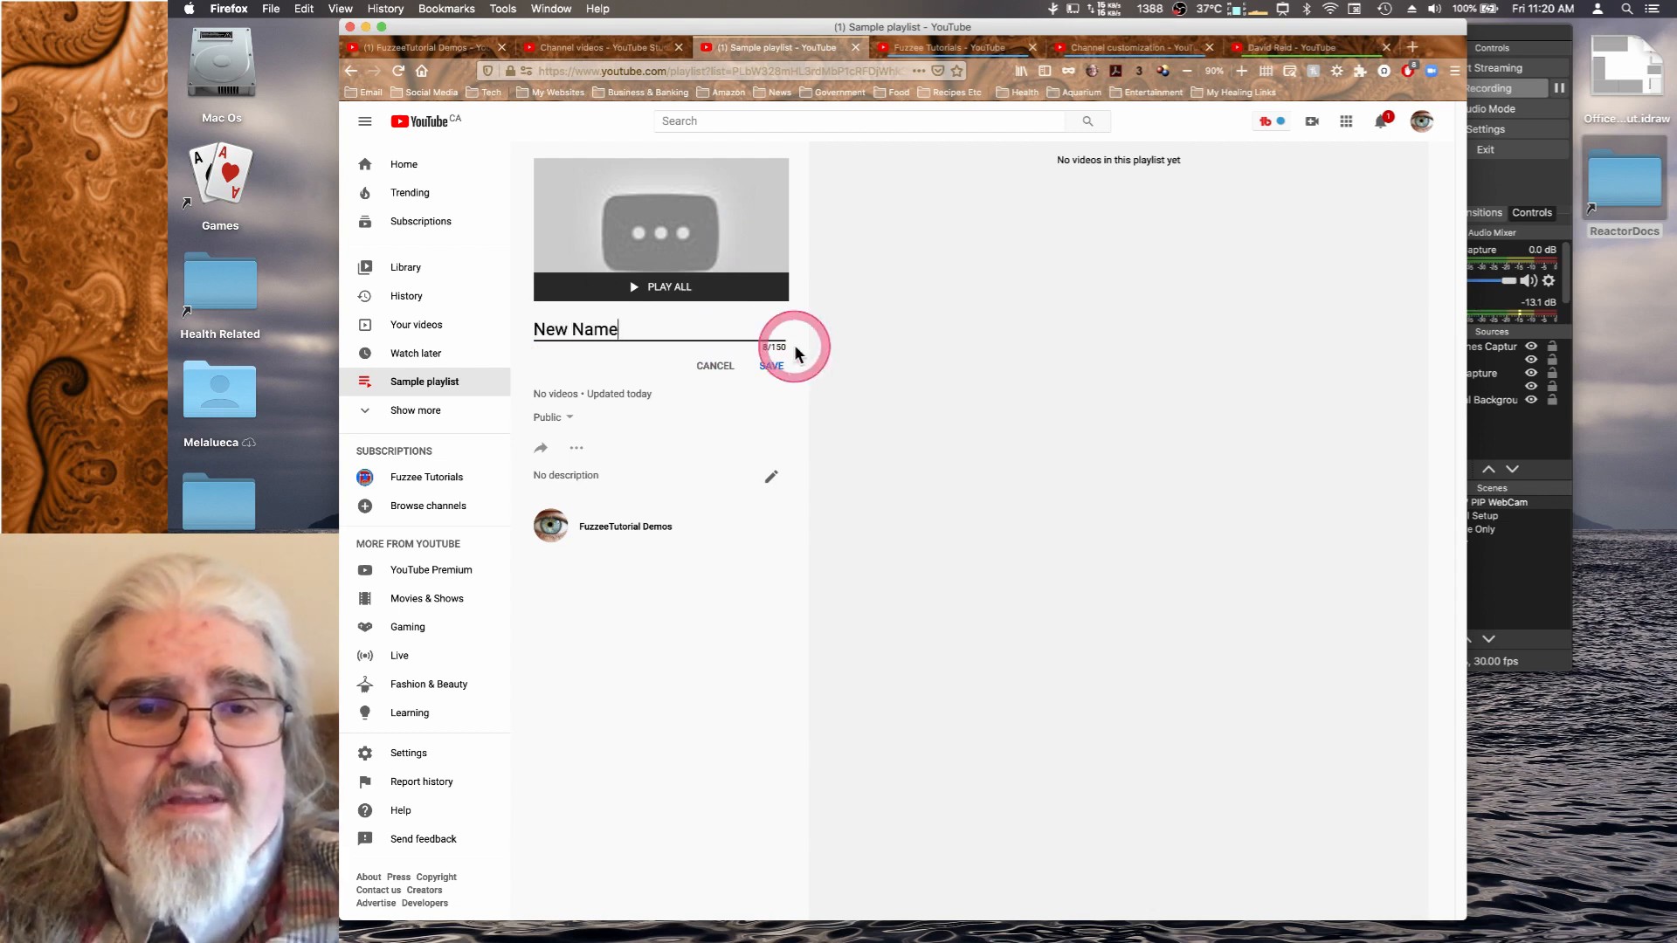
{"action": "left_click", "coordinate": [773, 371]}
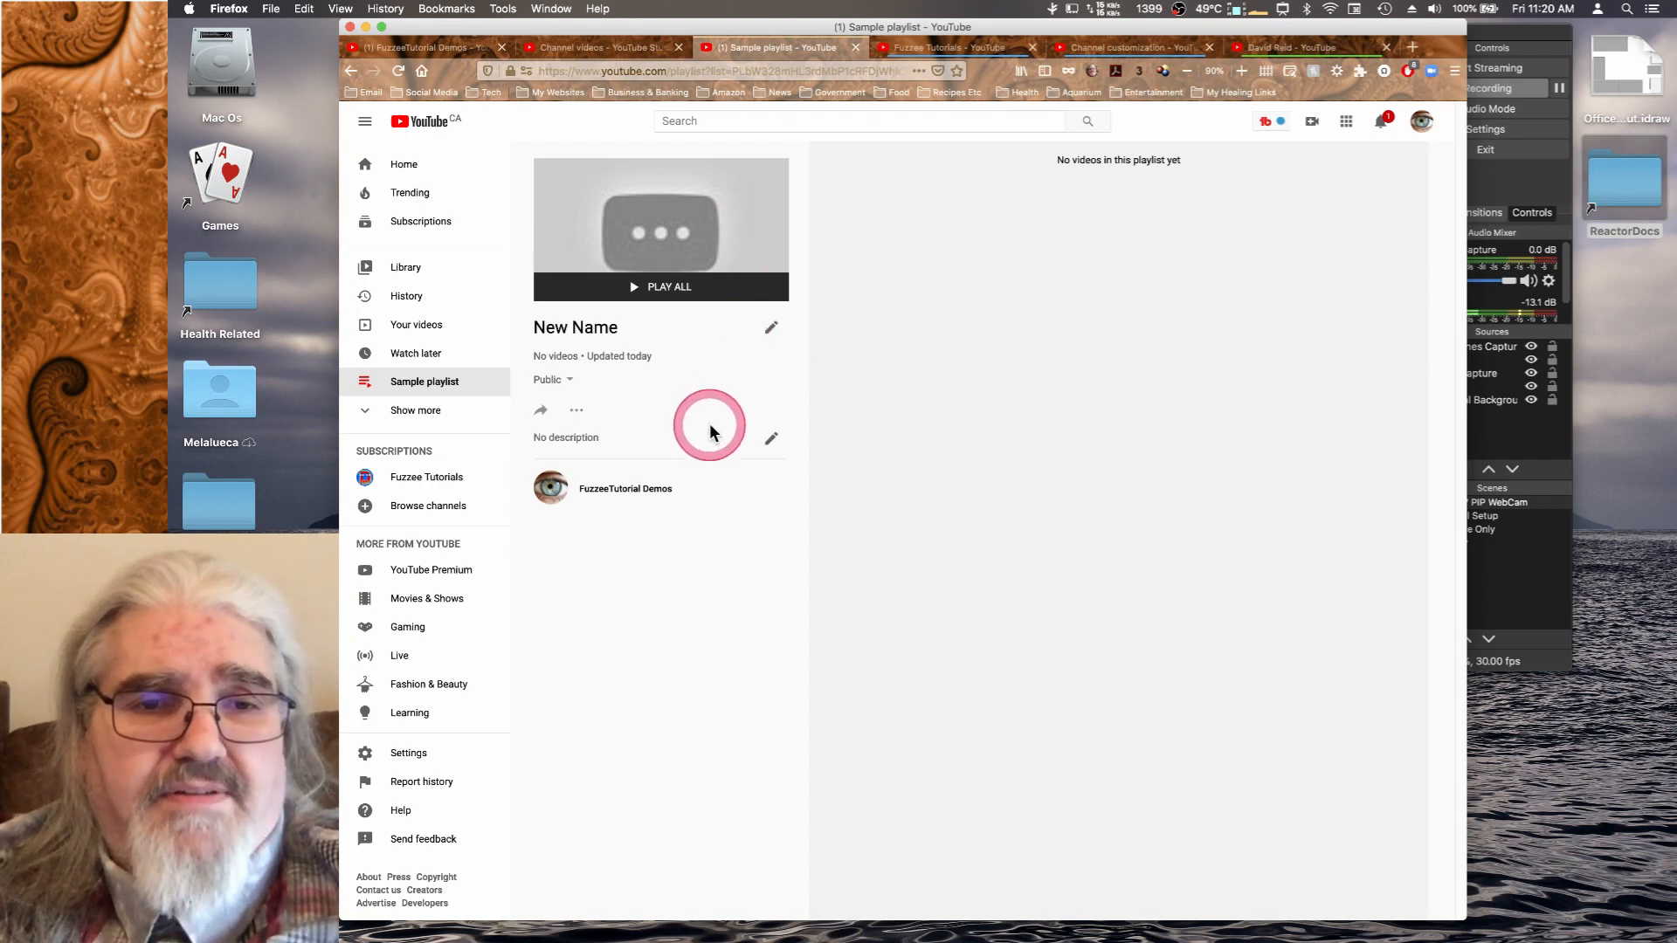
Add the description "Sample description" to the New Name playlist and save it.
{"action": "left_click", "coordinate": [774, 446]}
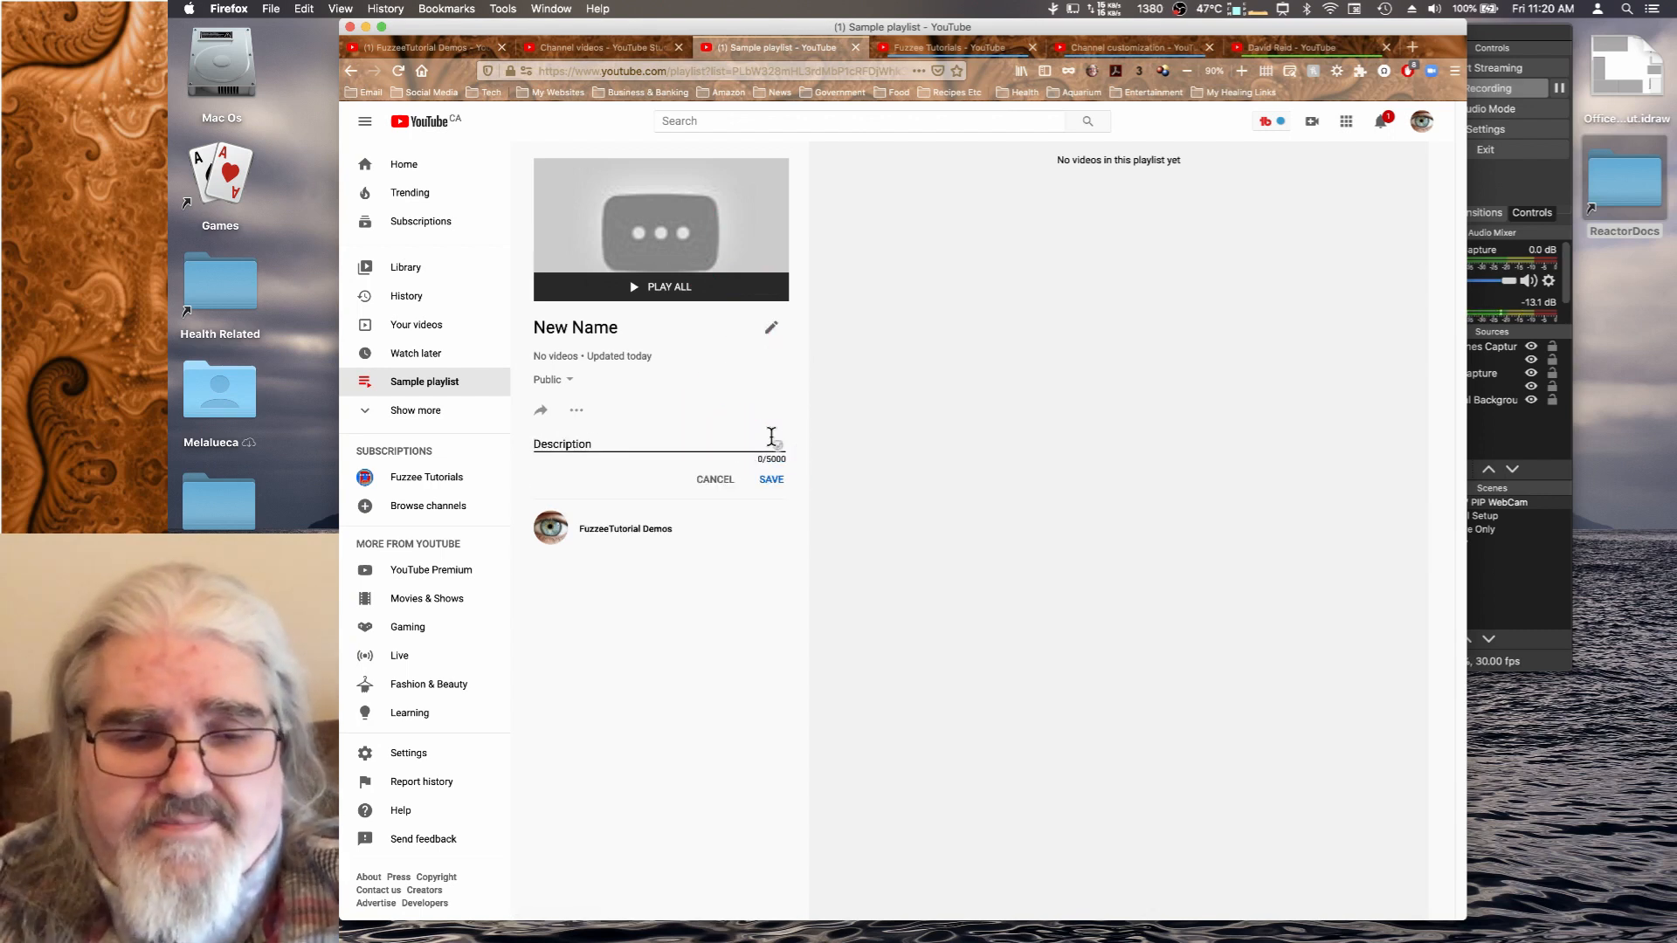
{"action": "type", "text": "Sample des"}
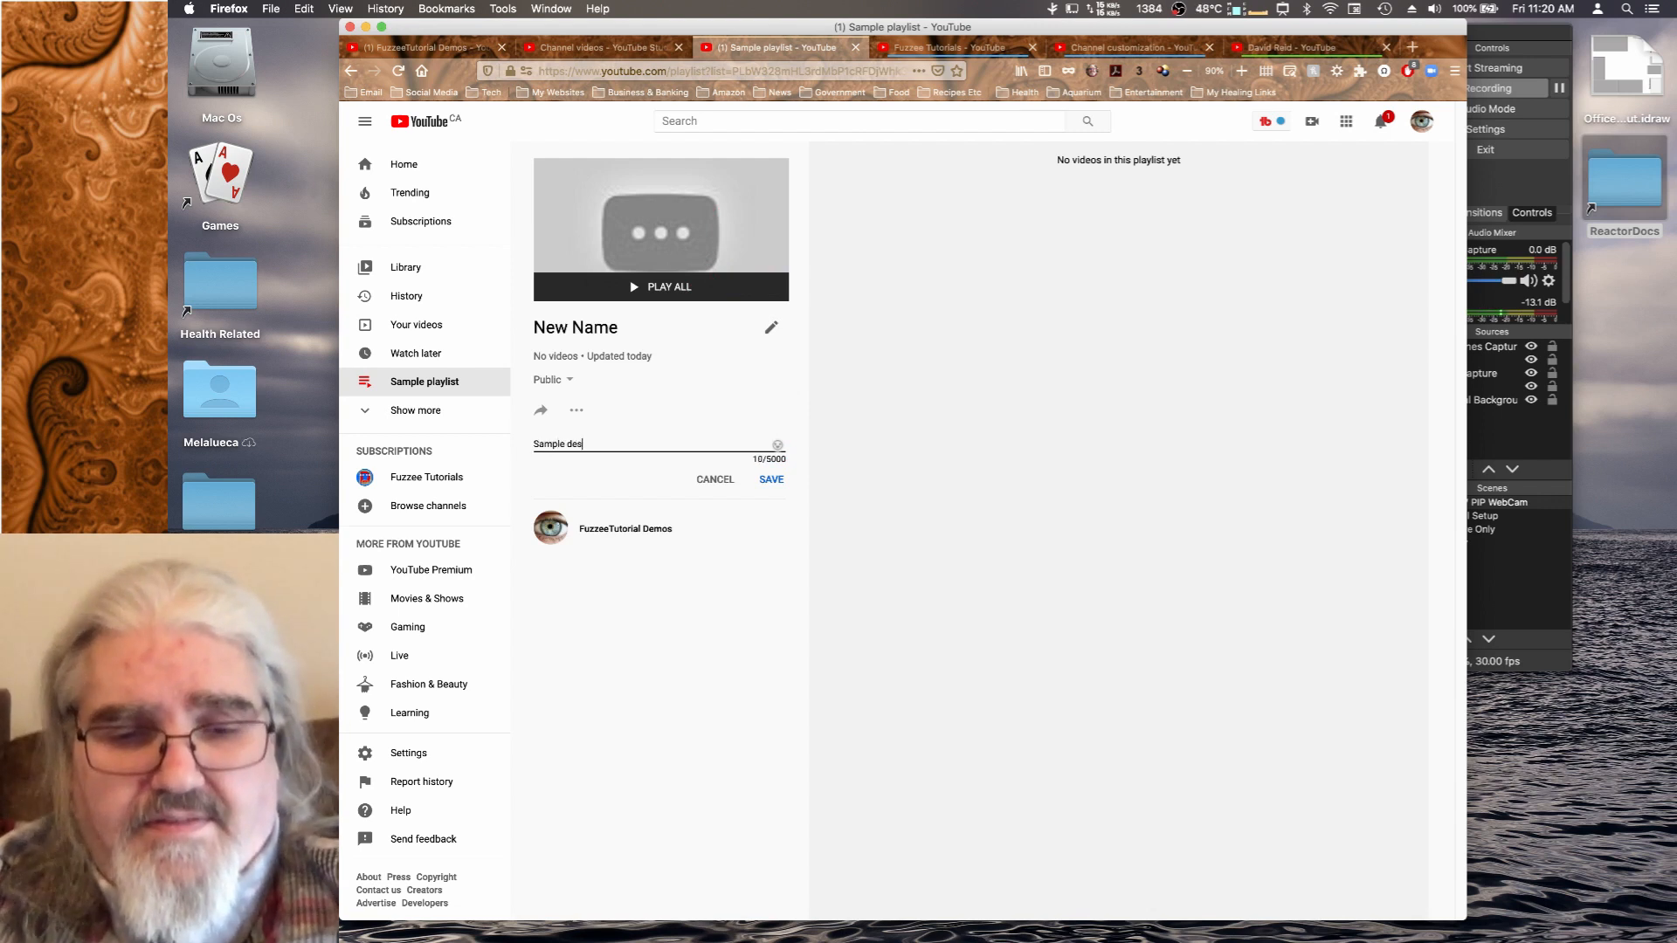
{"action": "type", "text": "cription"}
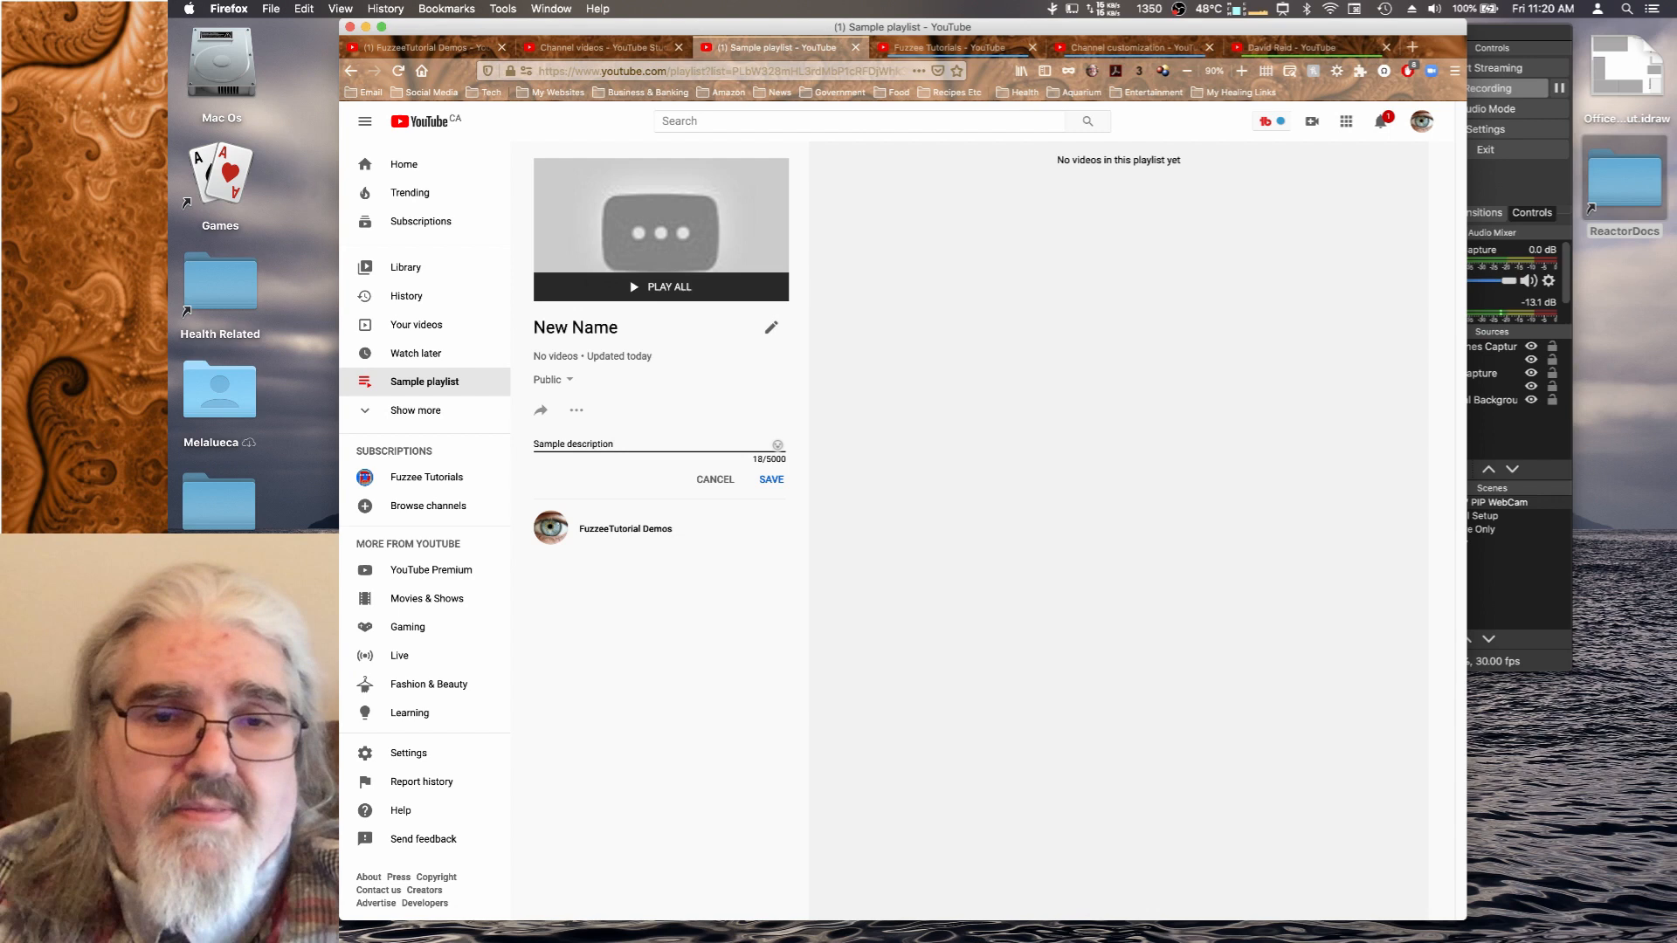
{"action": "left_click", "coordinate": [773, 480]}
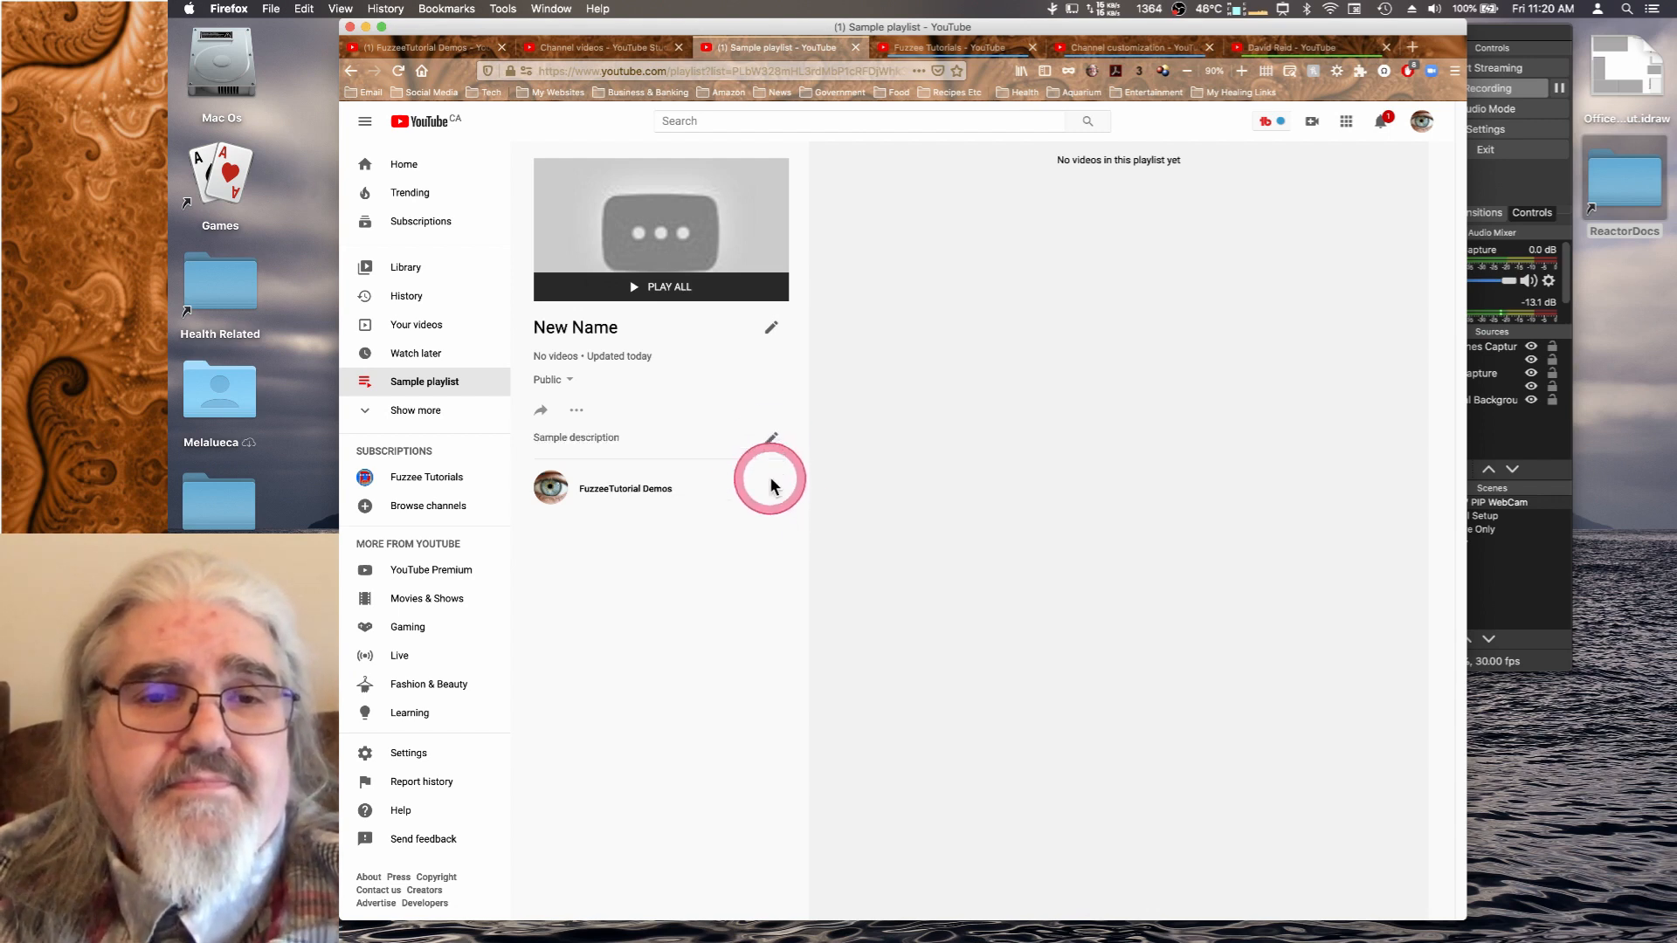
Turn on adding new videos to the top of the New Name playlist in its playlist settings.
{"action": "left_click", "coordinate": [578, 415]}
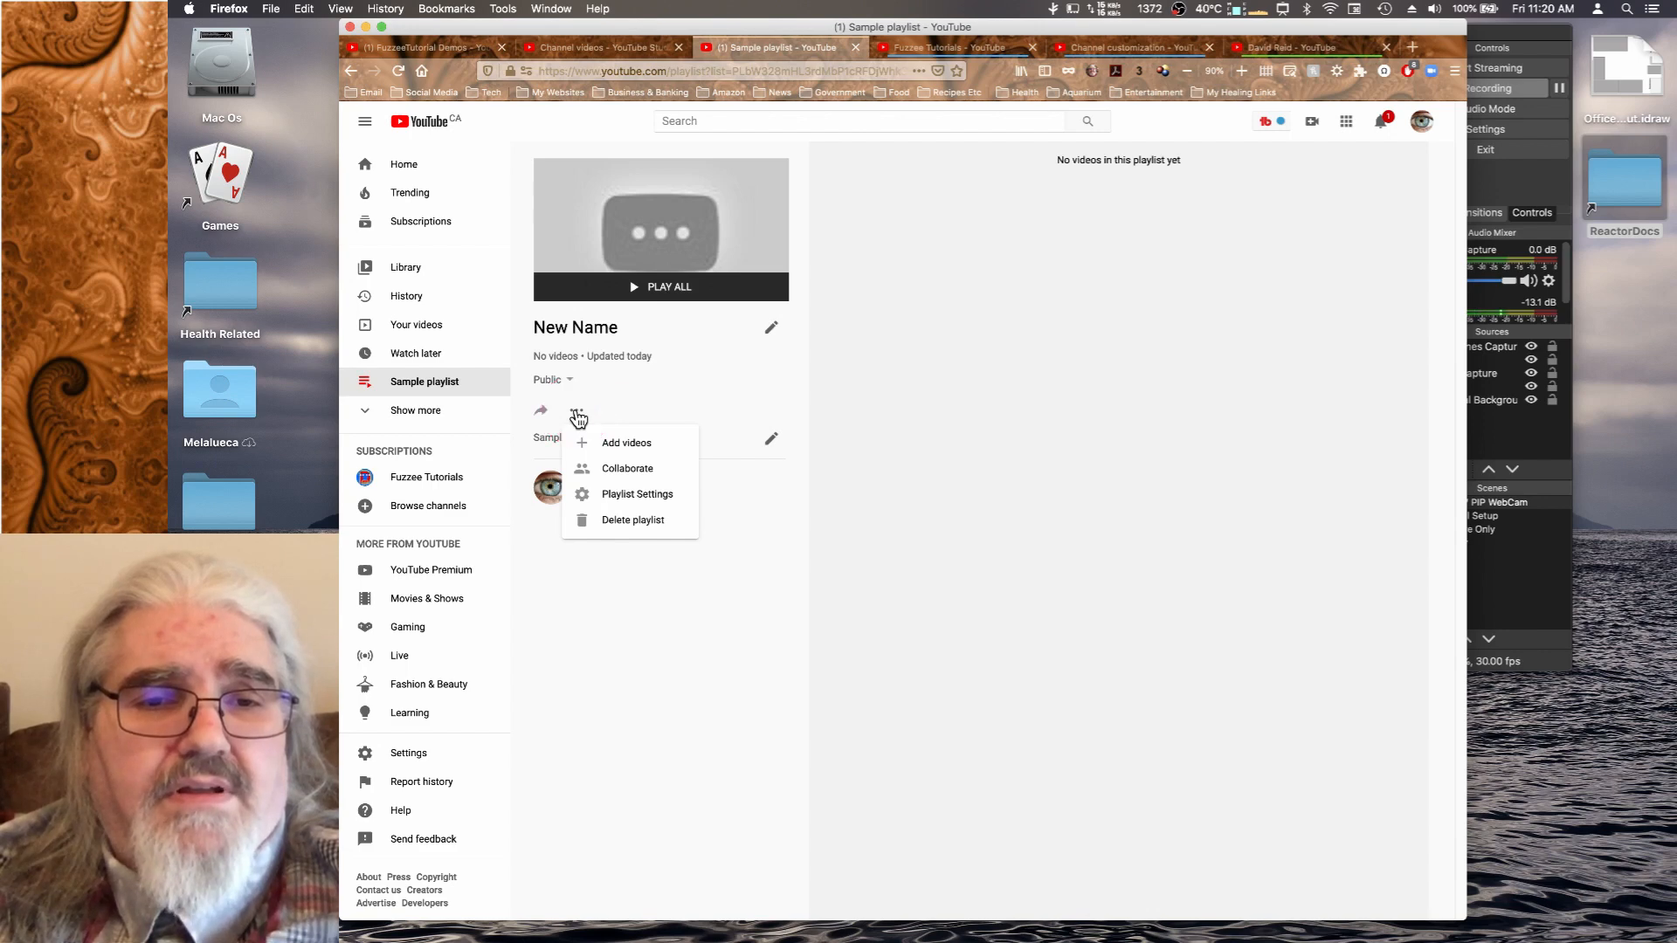
{"action": "left_click", "coordinate": [669, 447]}
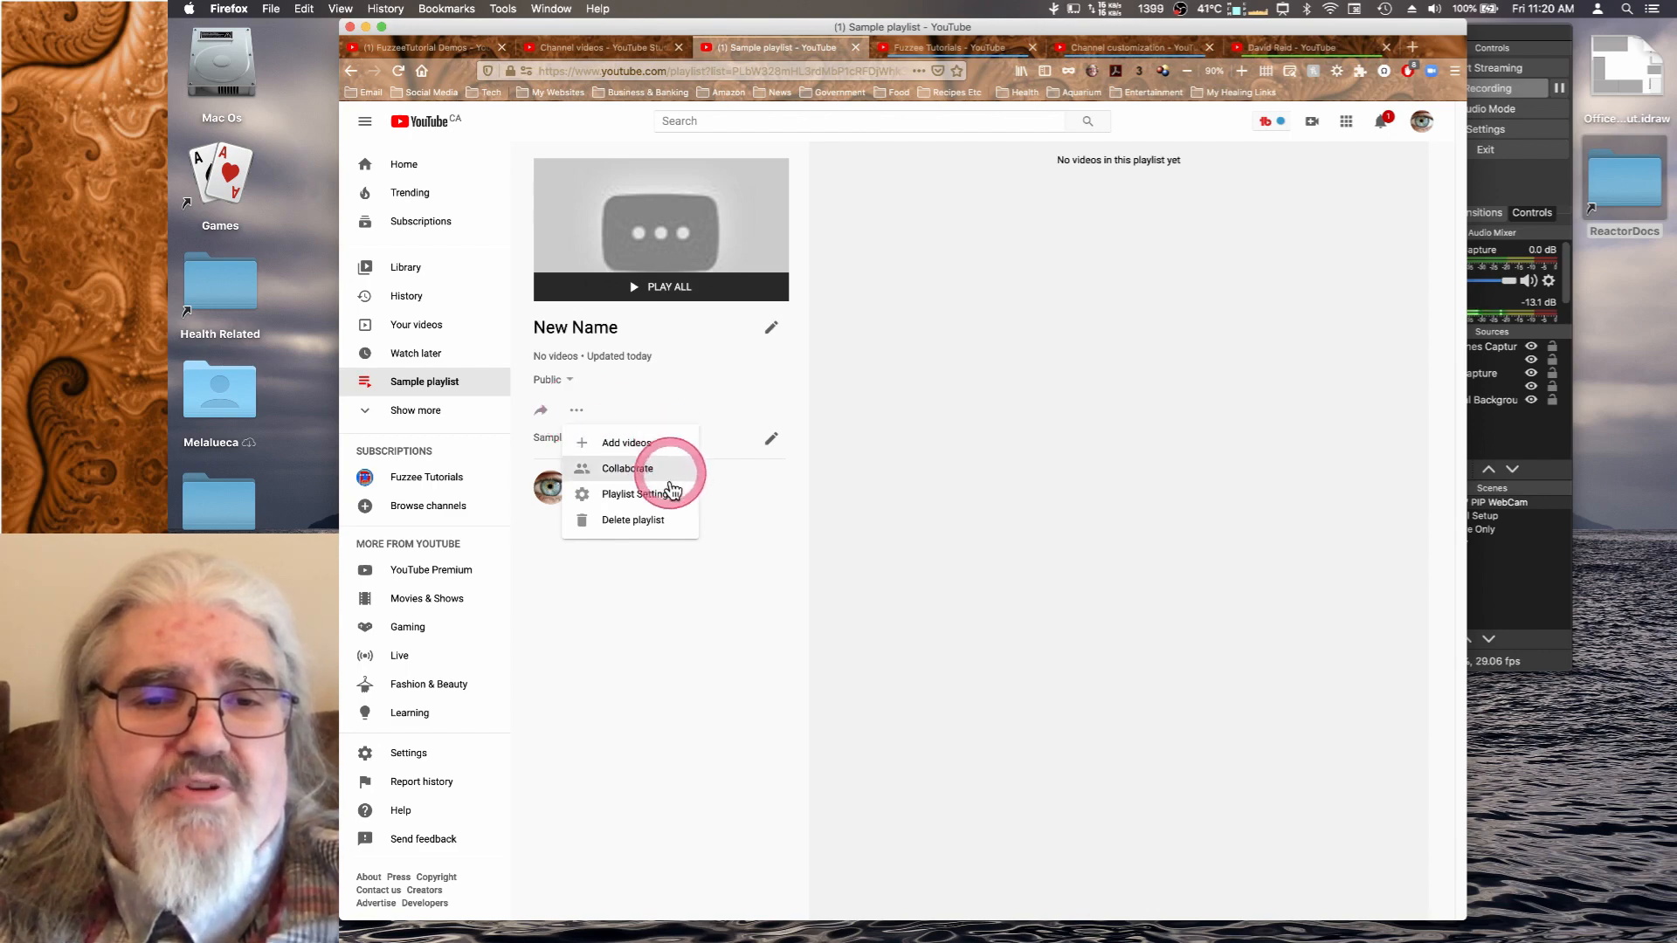
{"action": "left_click", "coordinate": [667, 498]}
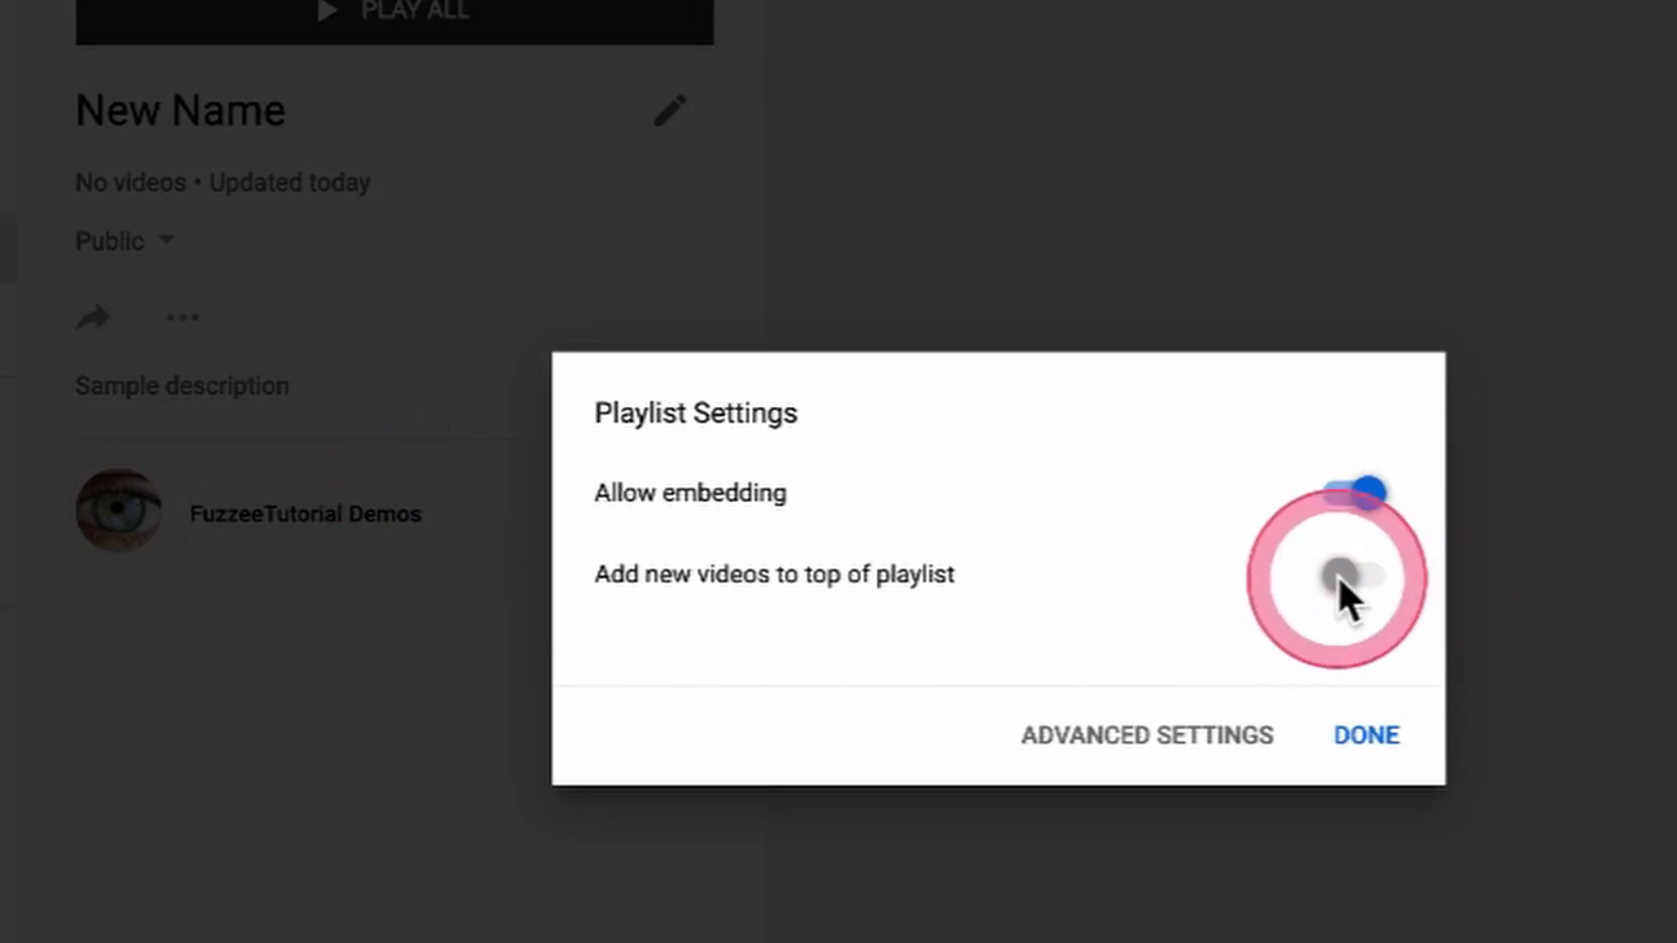
{"action": "left_click", "coordinate": [1339, 574]}
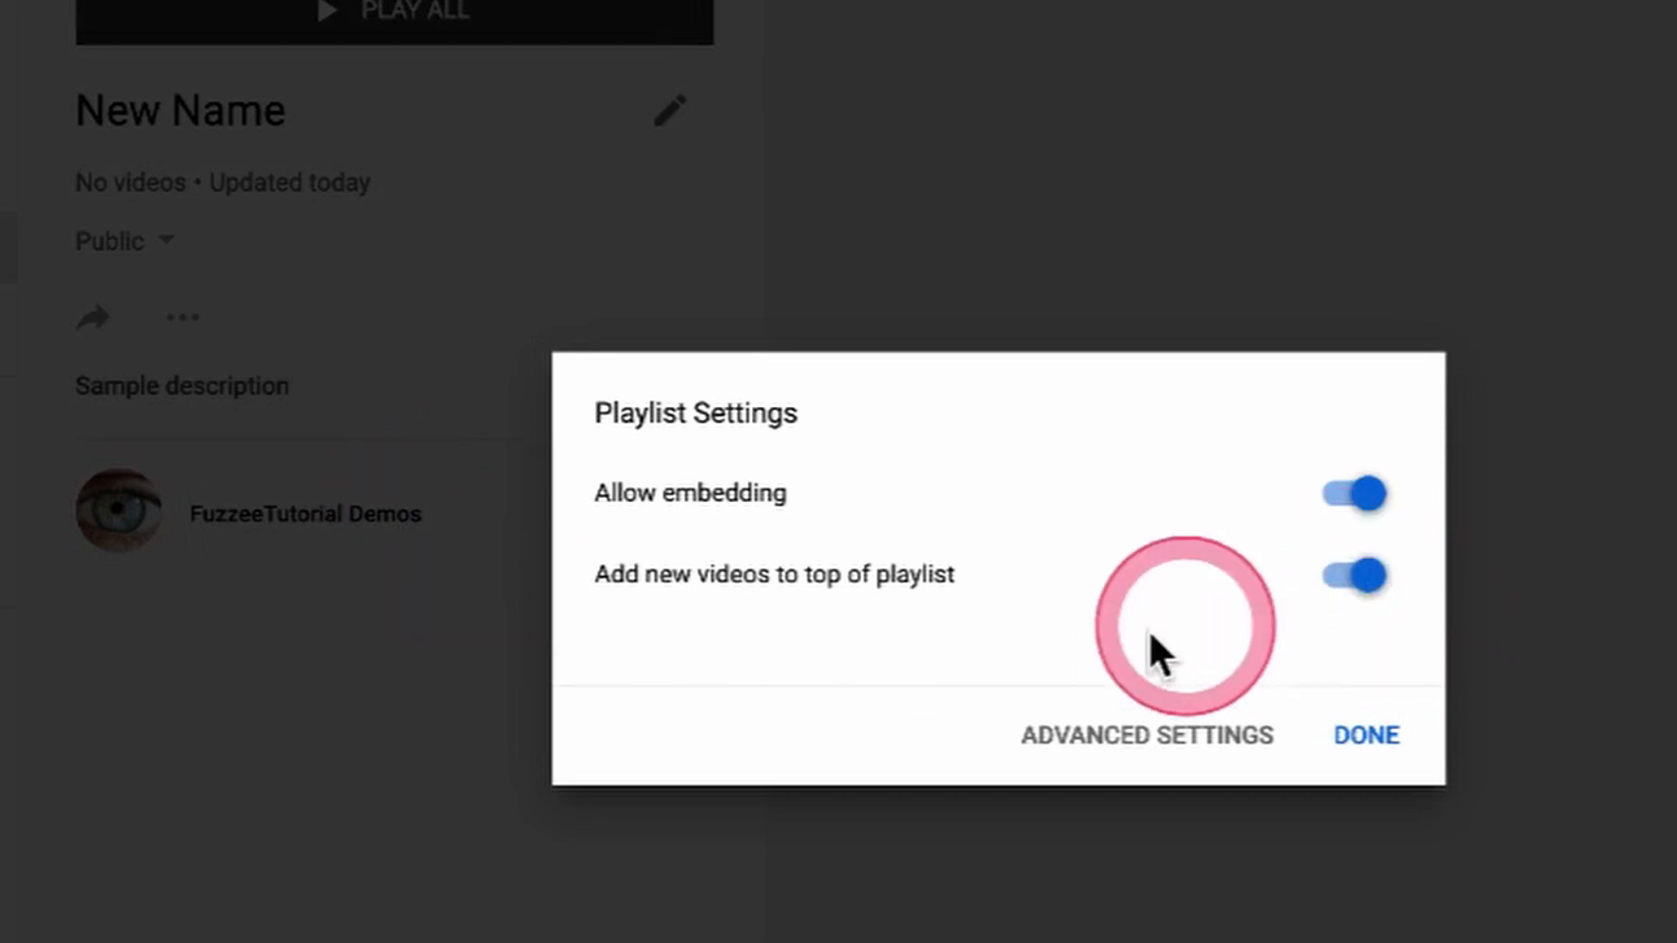
{"action": "left_click", "coordinate": [1365, 738]}
View the demo channel's analytics overview and open its comments page.
{"action": "left_click", "coordinate": [421, 447]}
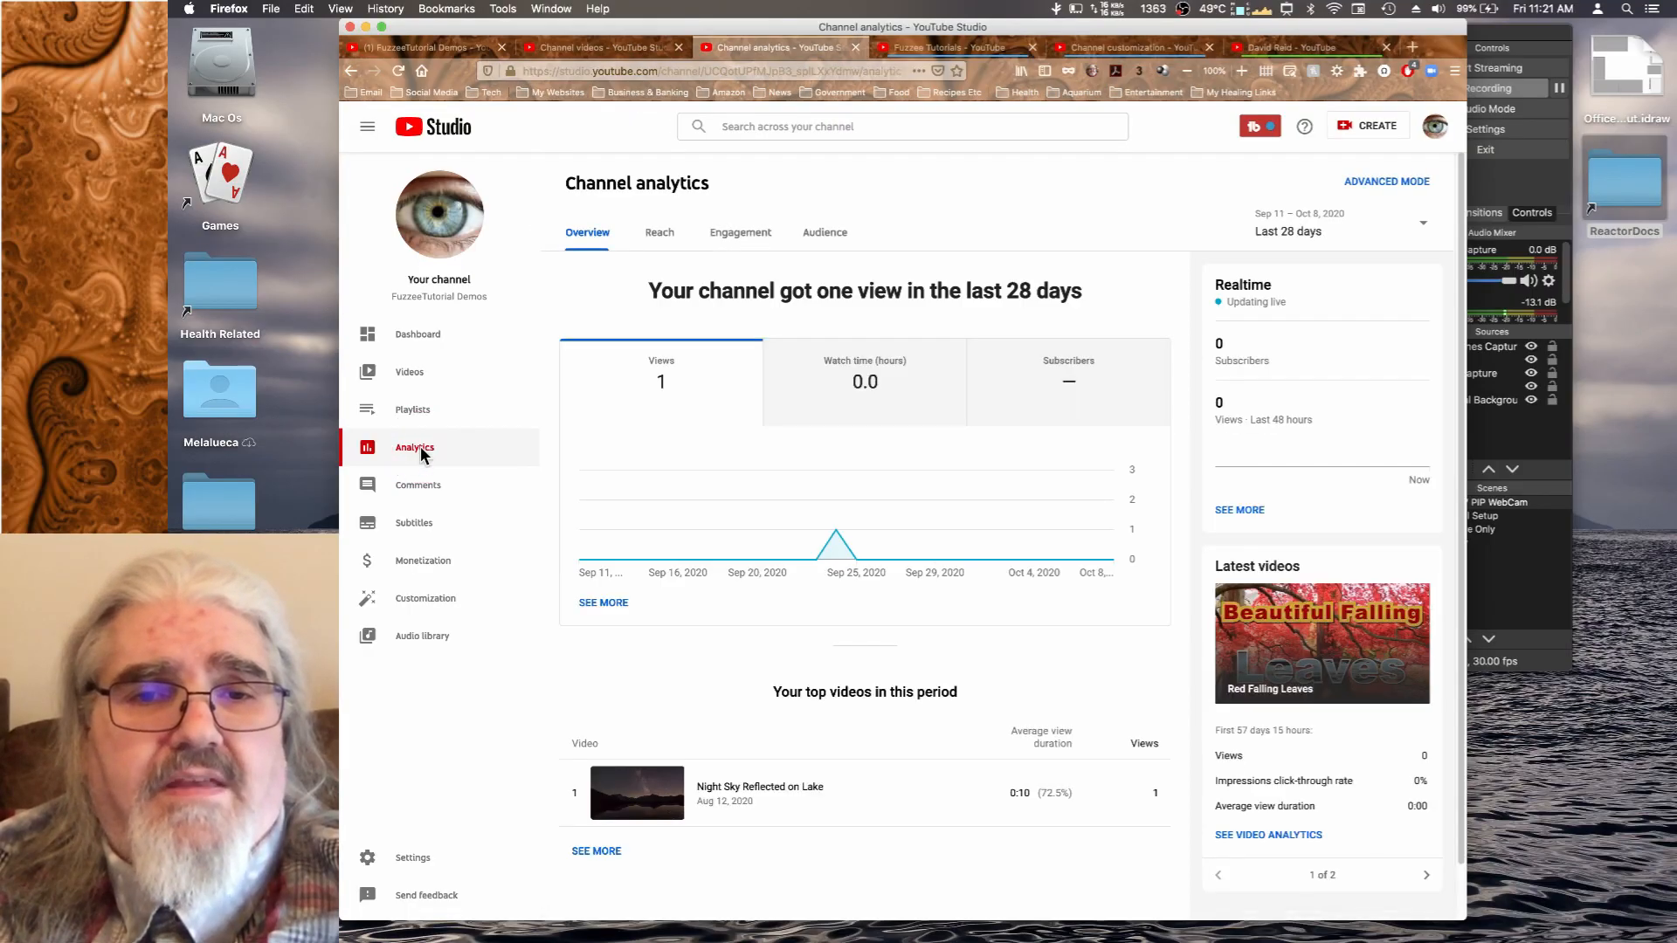
{"action": "left_click", "coordinate": [908, 466]}
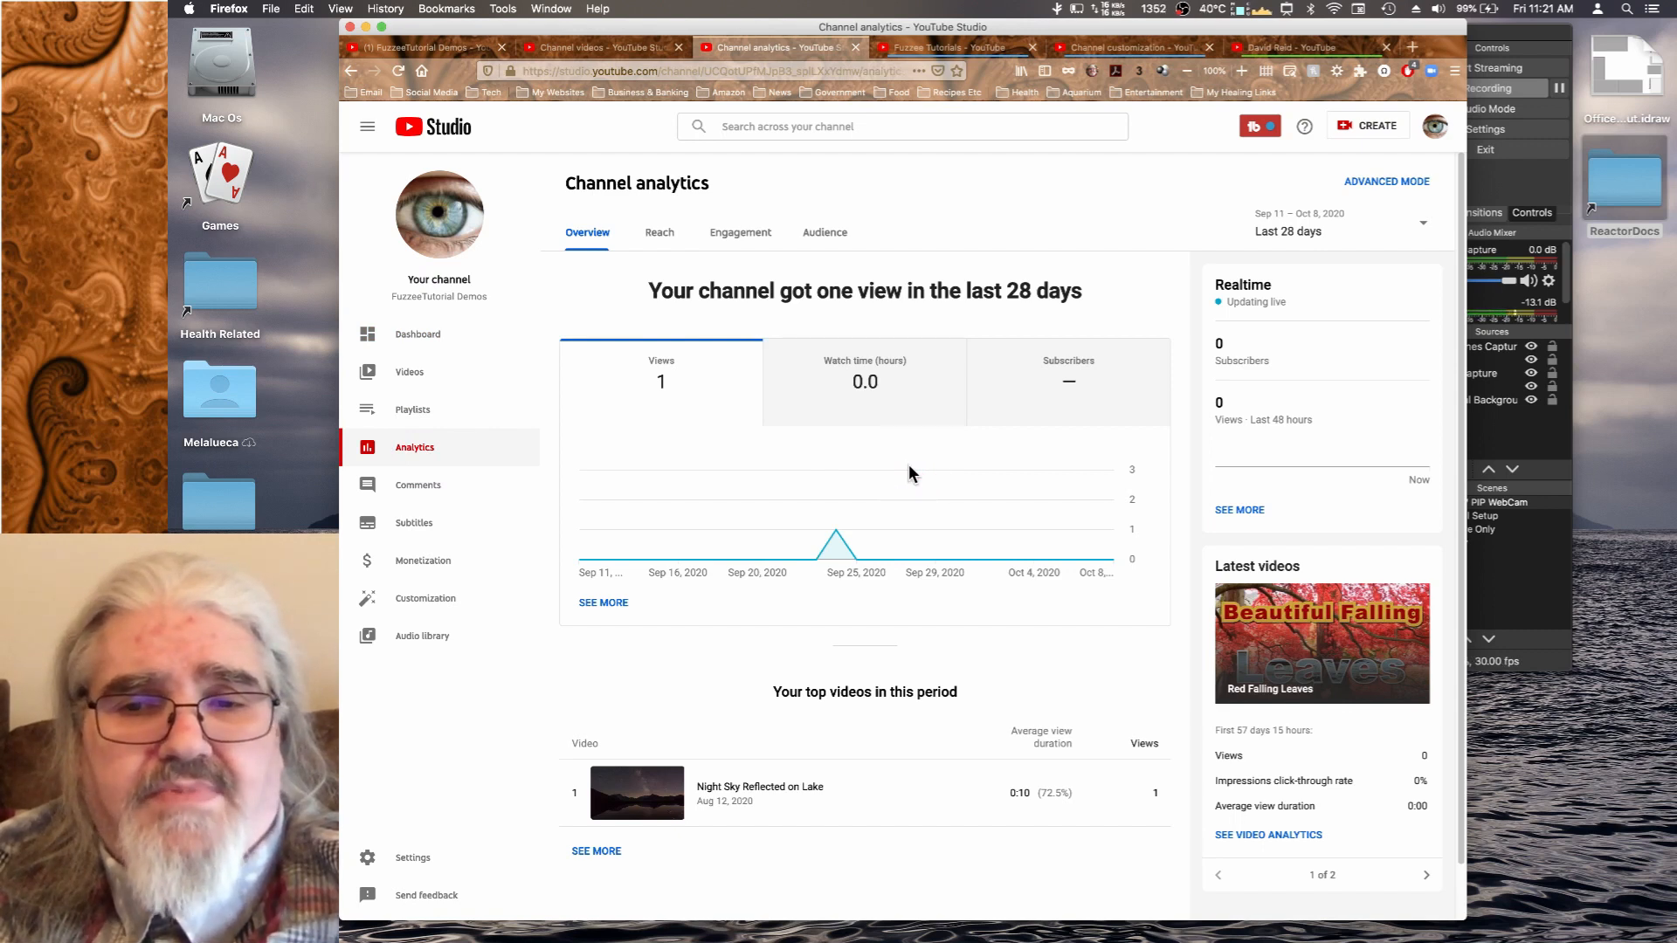
{"action": "left_click", "coordinate": [421, 485]}
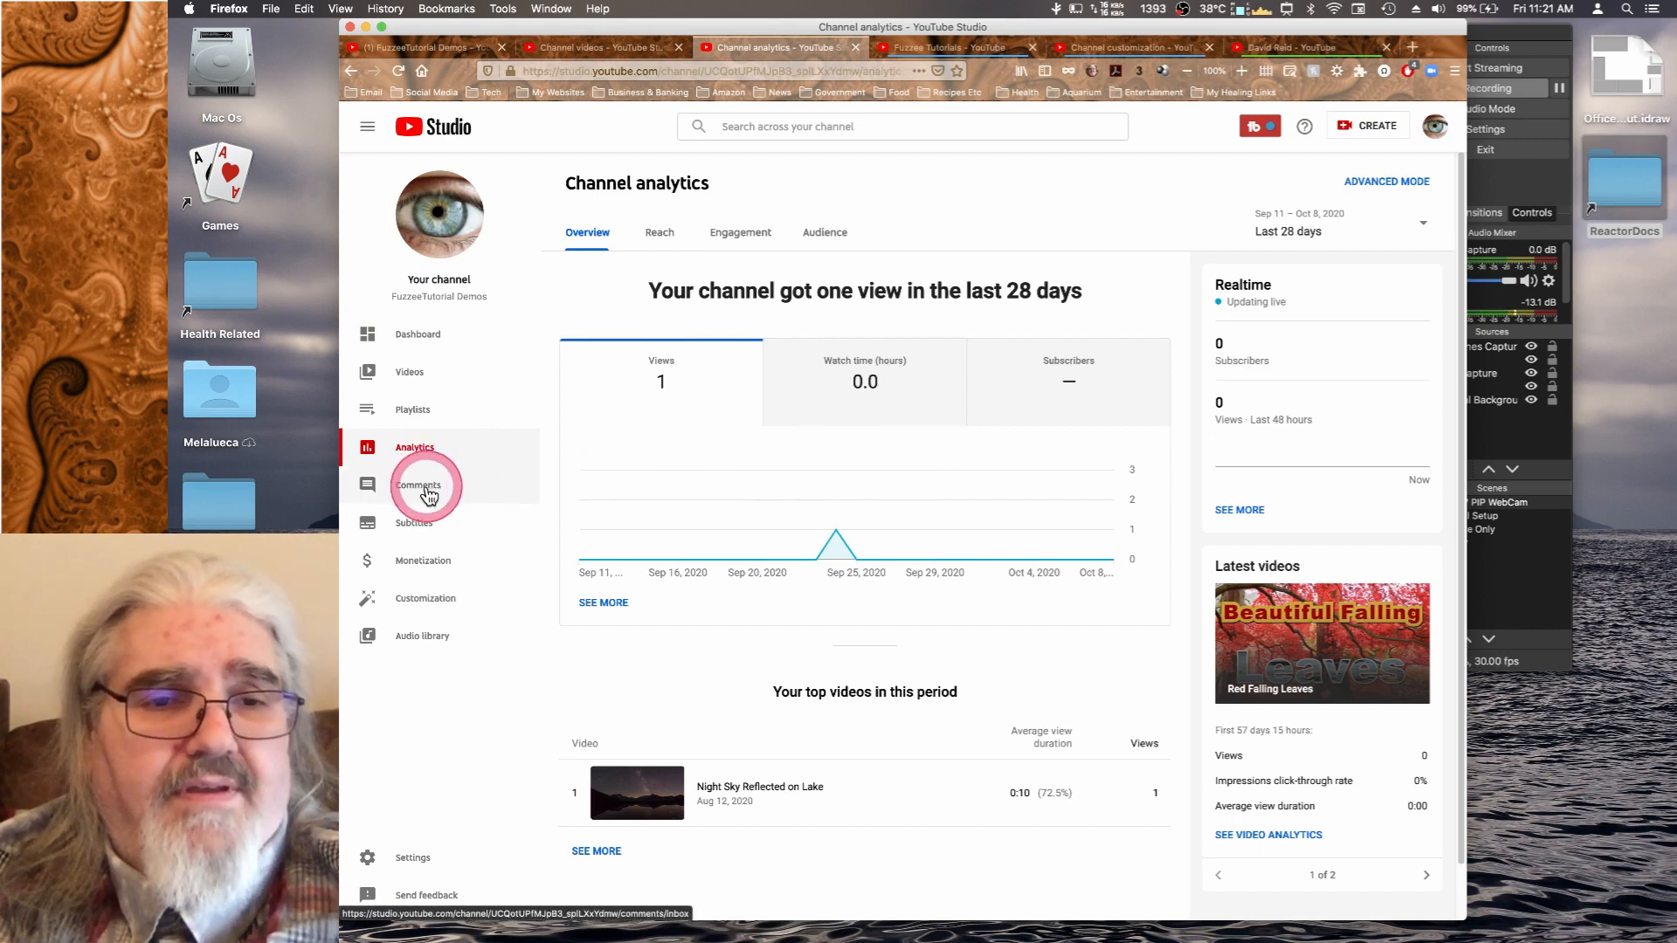
View the channel's comments, subtitles, monetization and customization pages, opening the video watermark upload in the branding section.
{"action": "left_click", "coordinate": [426, 486]}
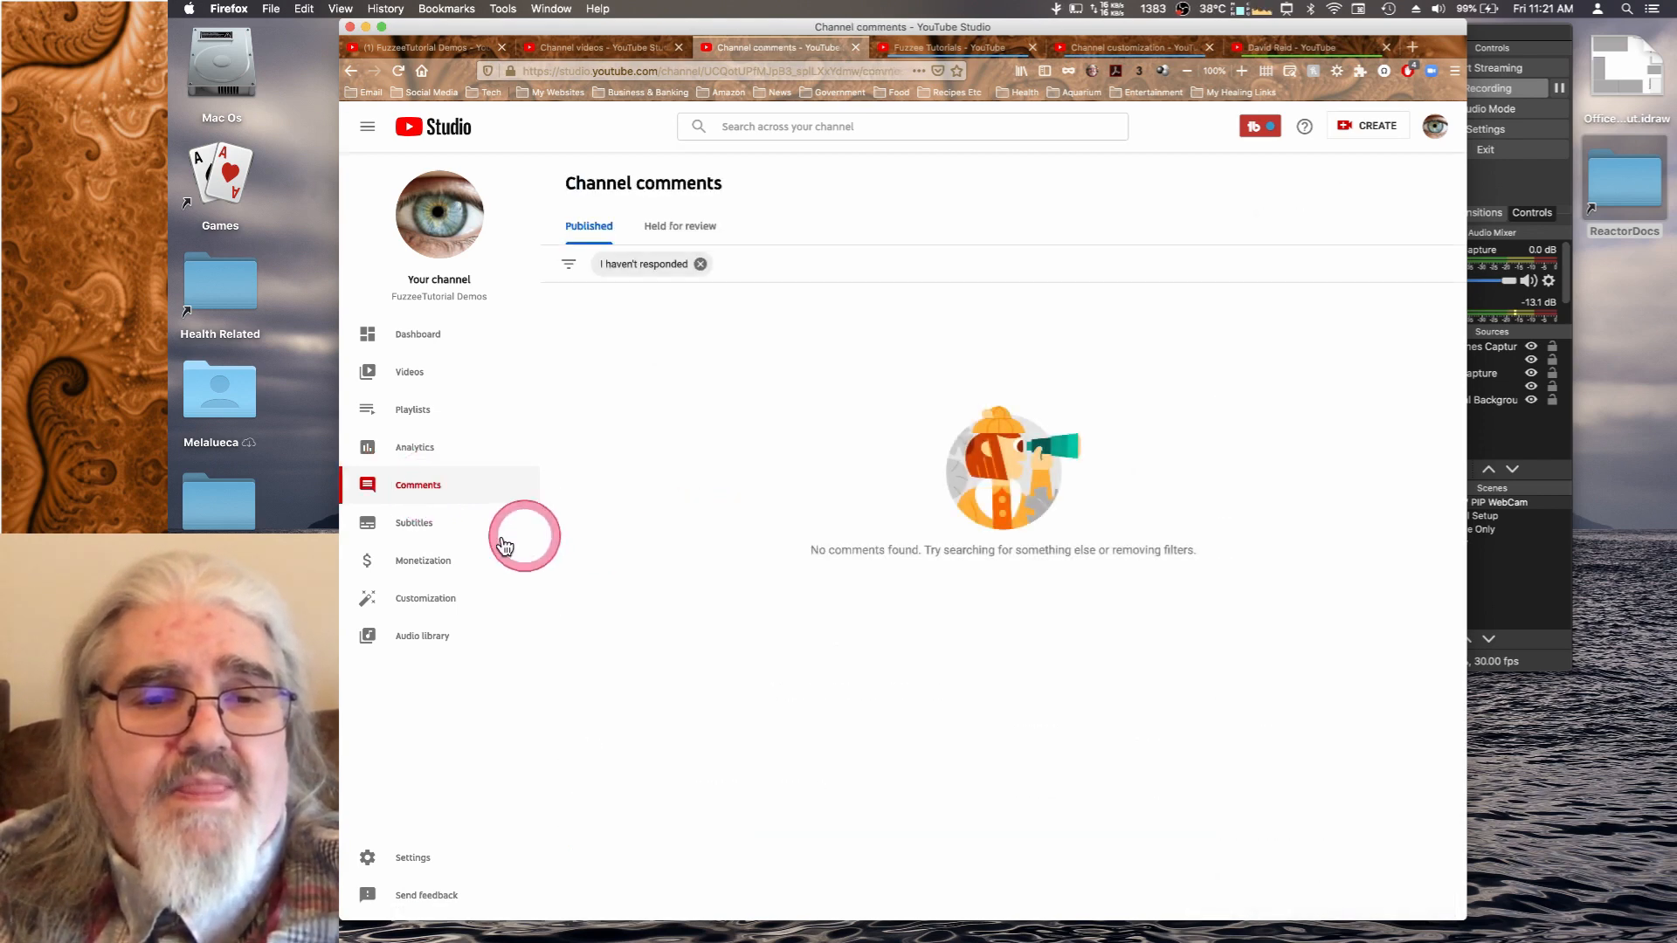
{"action": "left_click", "coordinate": [420, 525]}
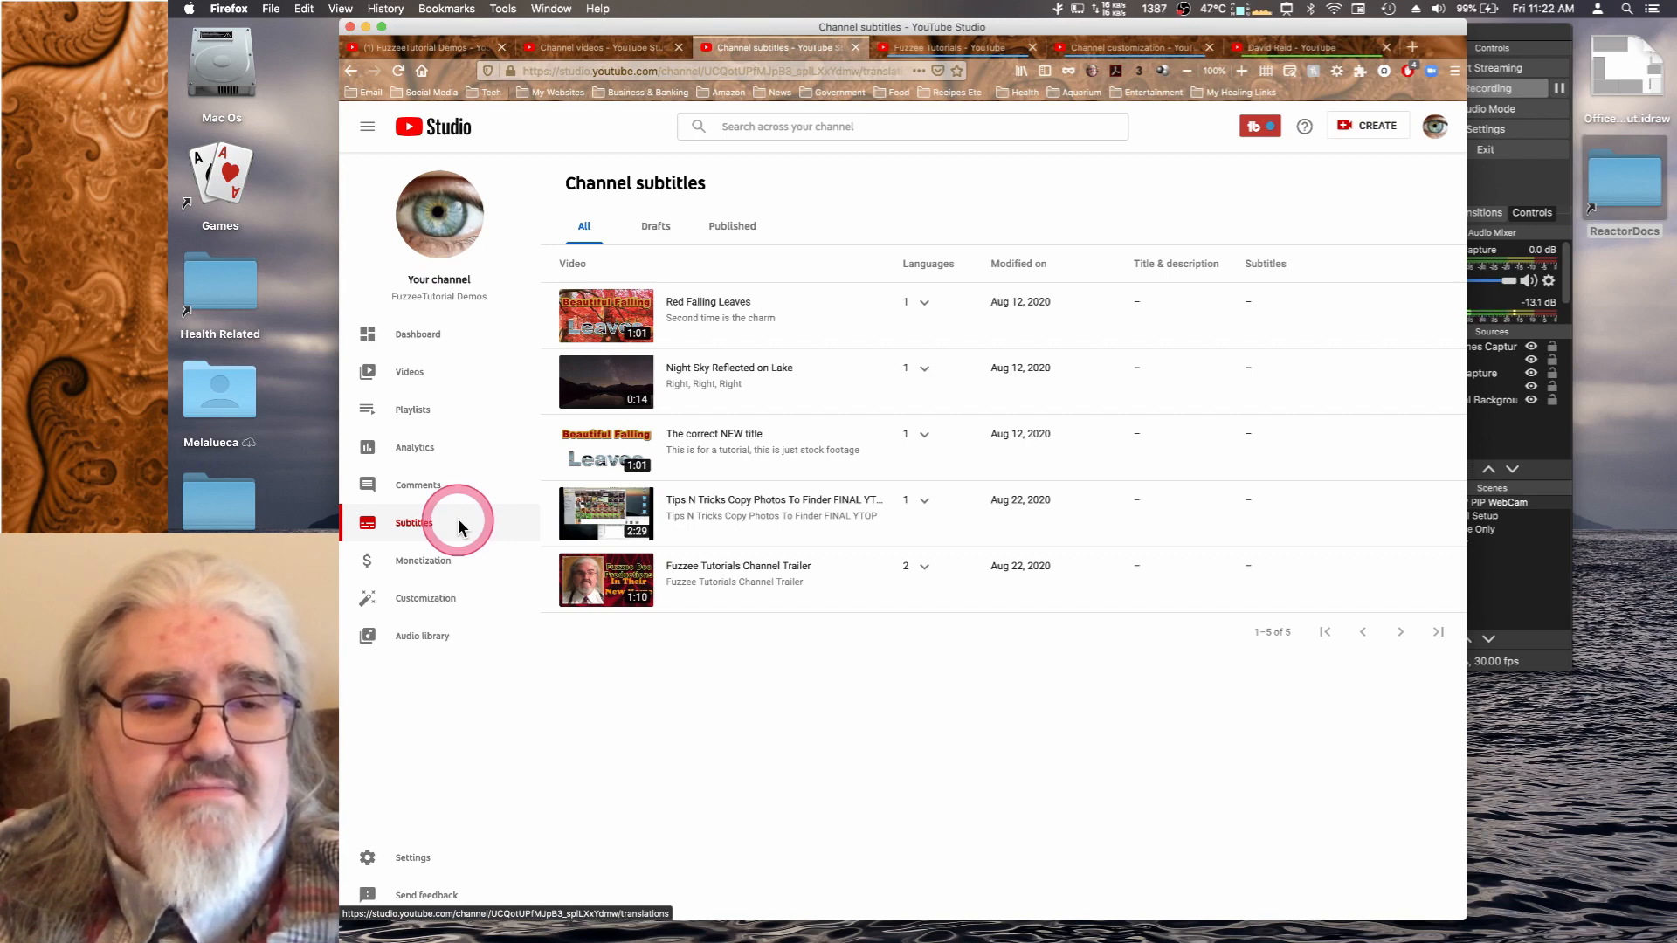
{"action": "left_click", "coordinate": [441, 567]}
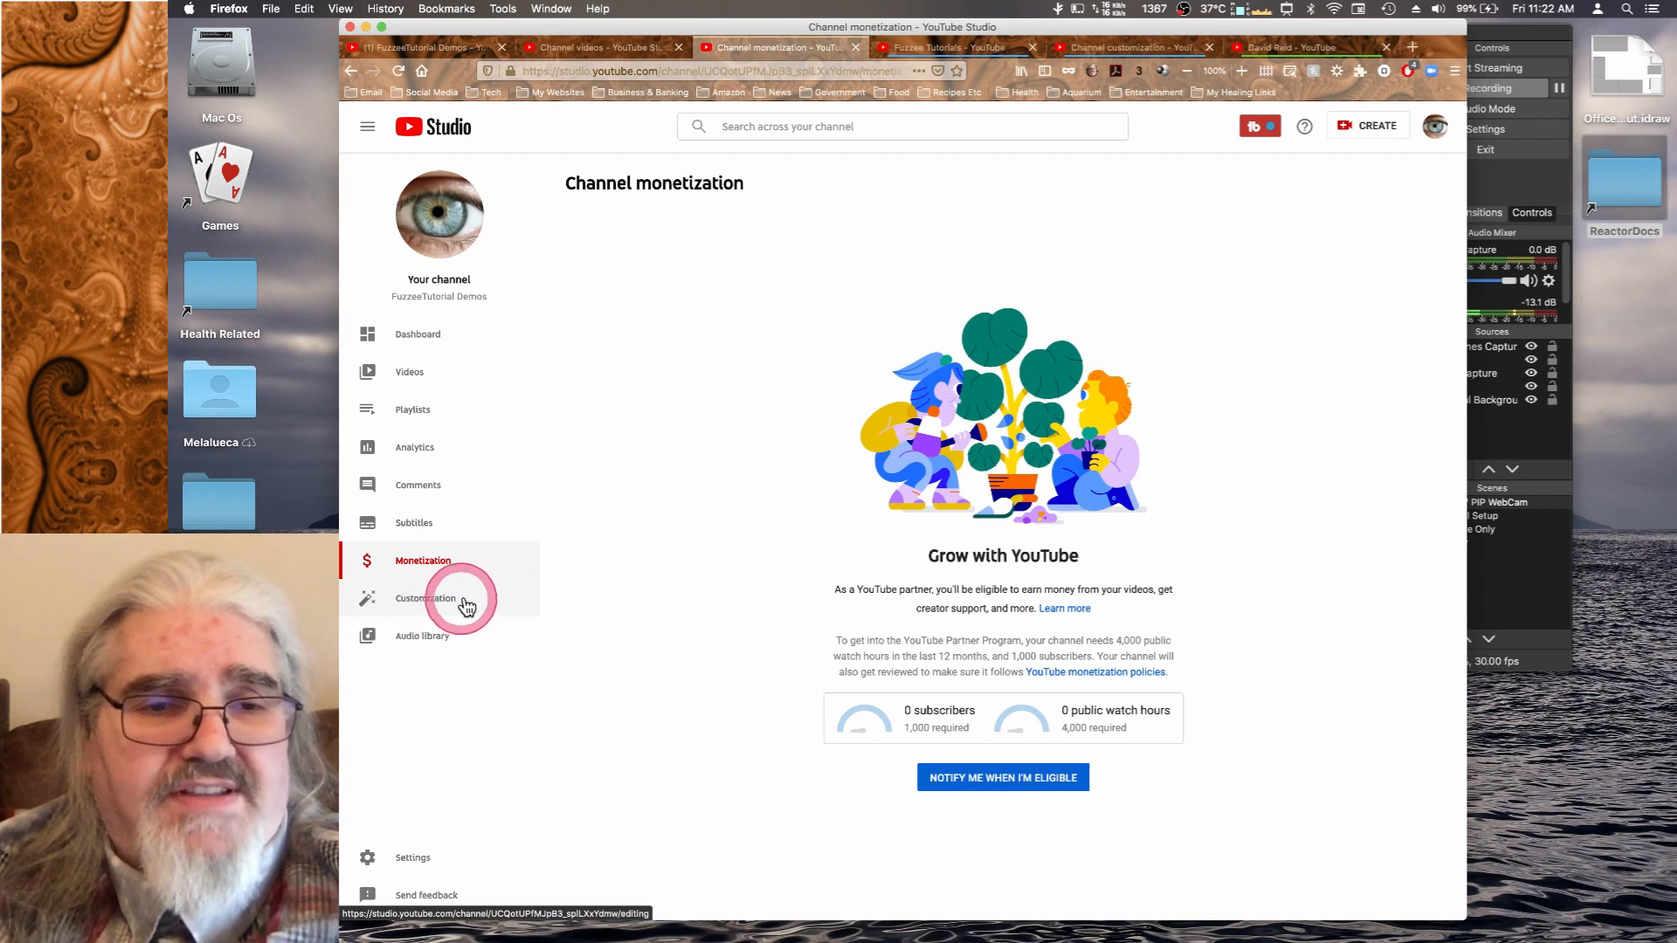
{"action": "left_click", "coordinate": [426, 605]}
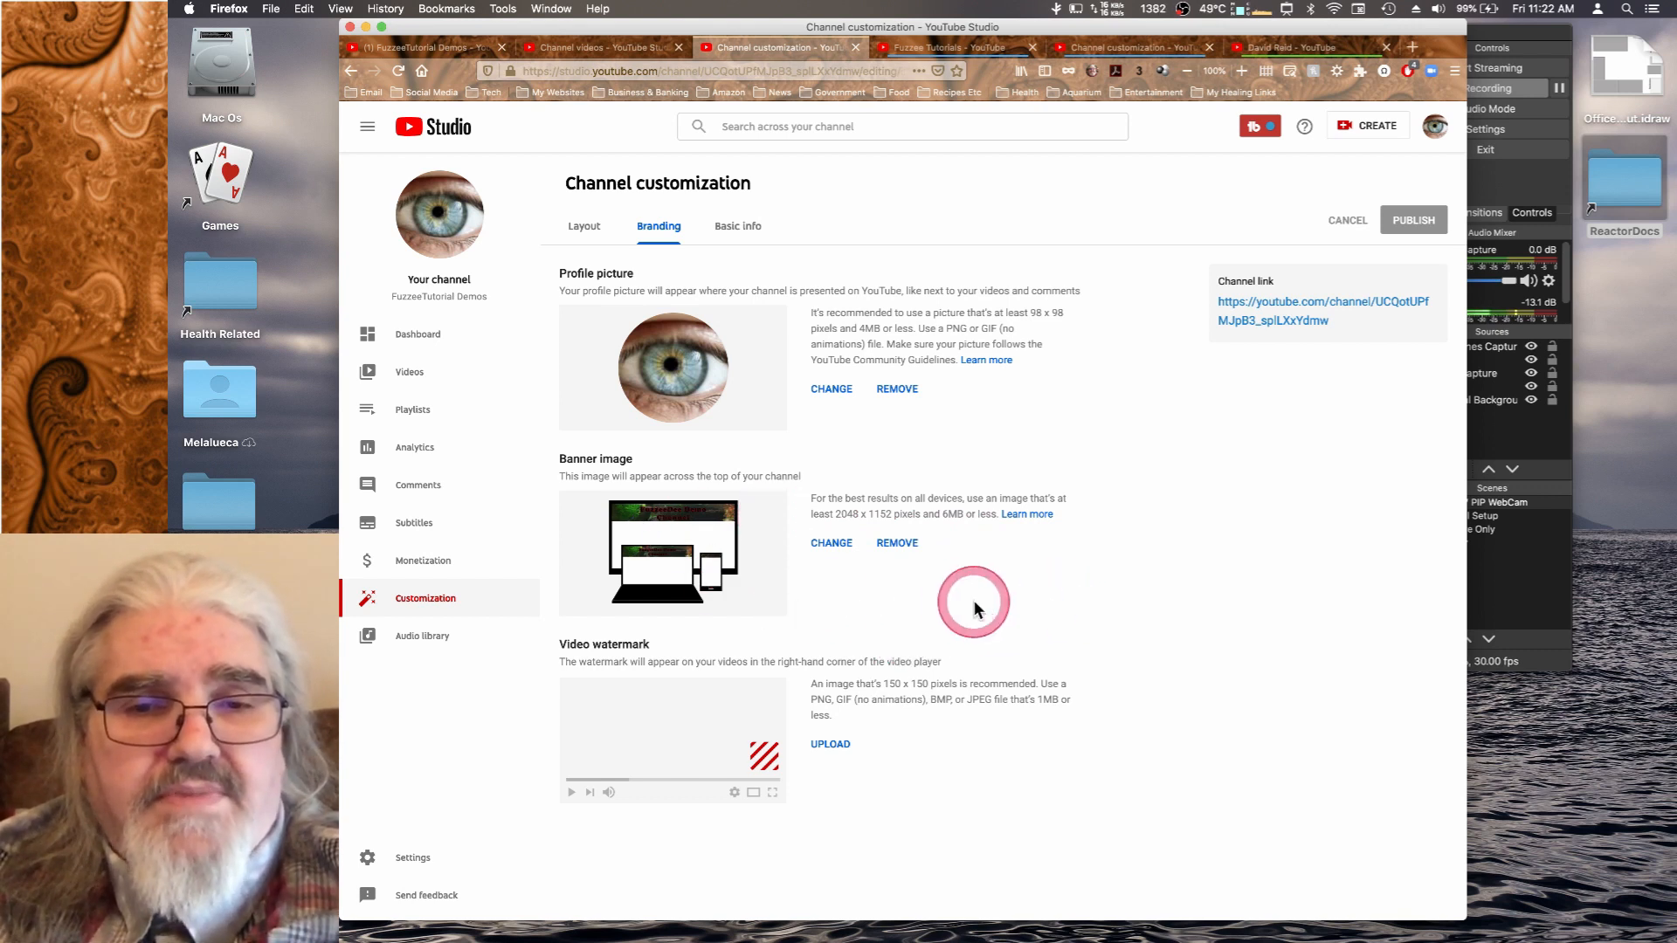
{"action": "left_click", "coordinate": [836, 746]}
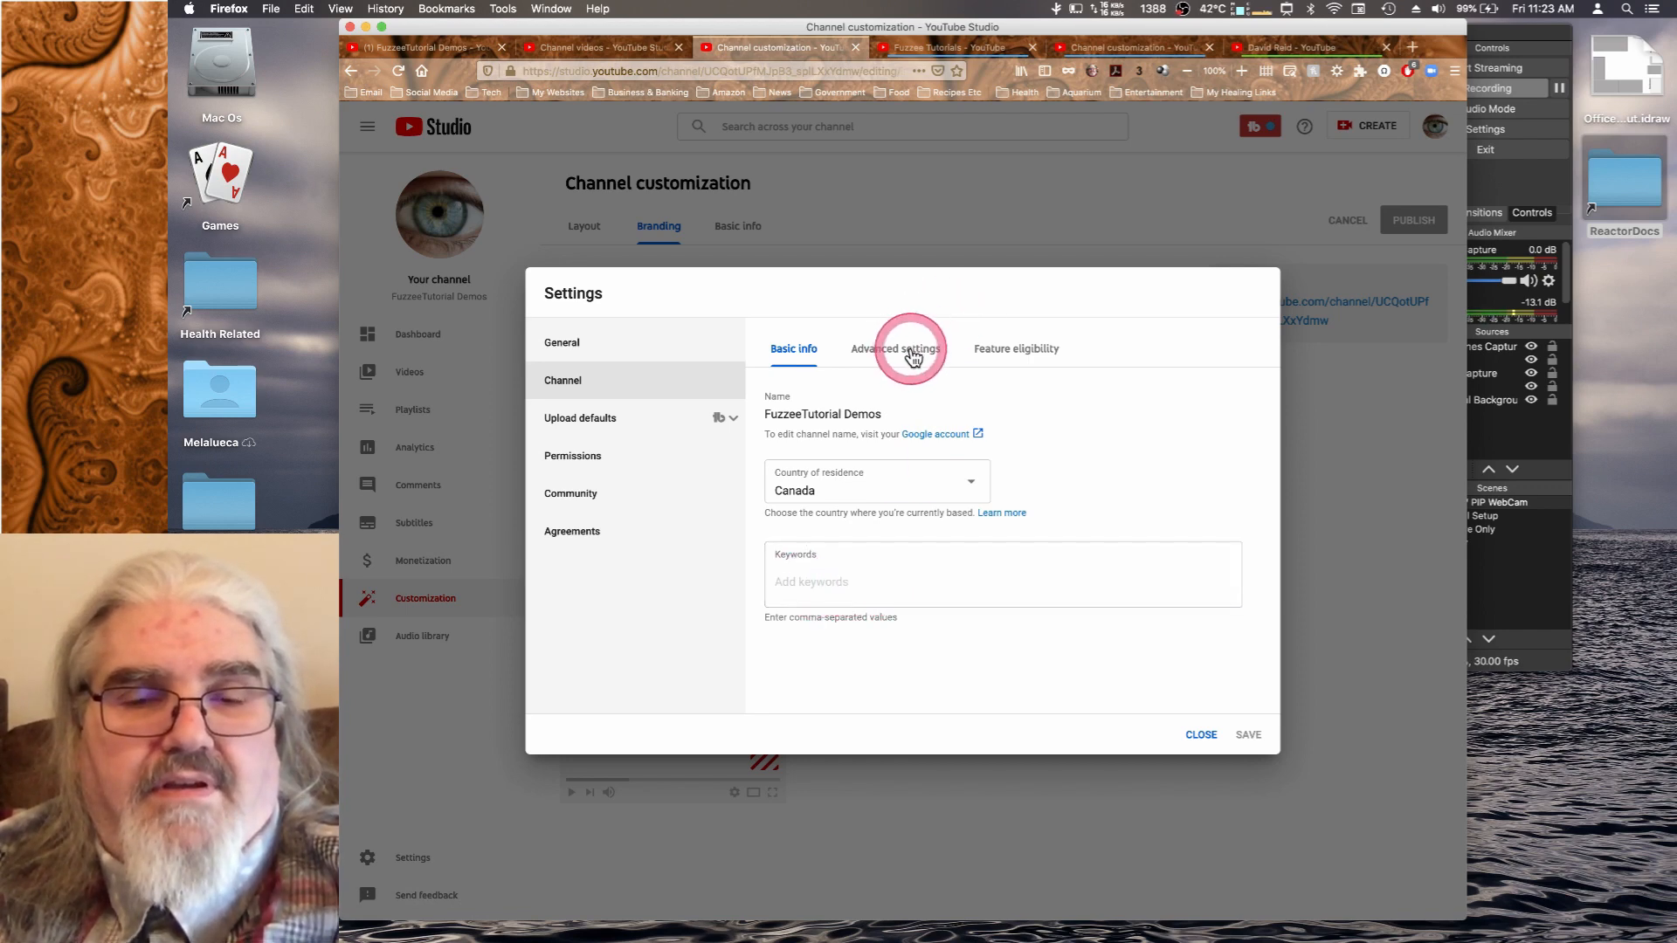
Review the channel's advanced settings and feature eligibility, expanding the details of the default features and those requiring phone verification.
{"action": "left_click", "coordinate": [913, 354]}
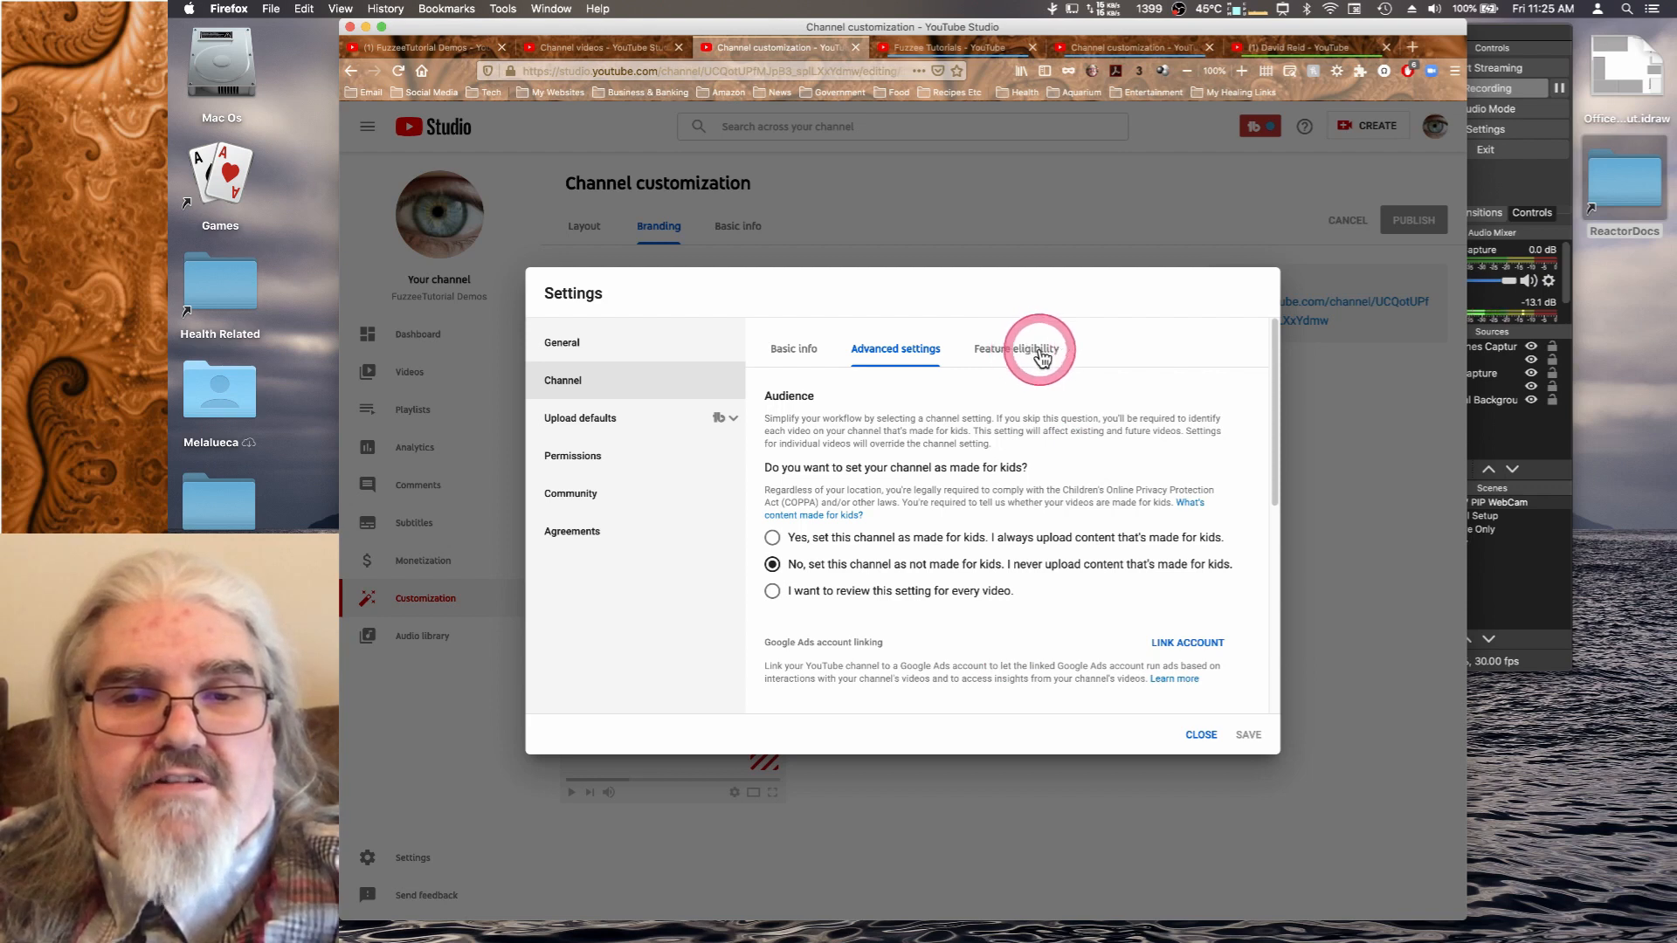
{"action": "left_click", "coordinate": [1031, 350]}
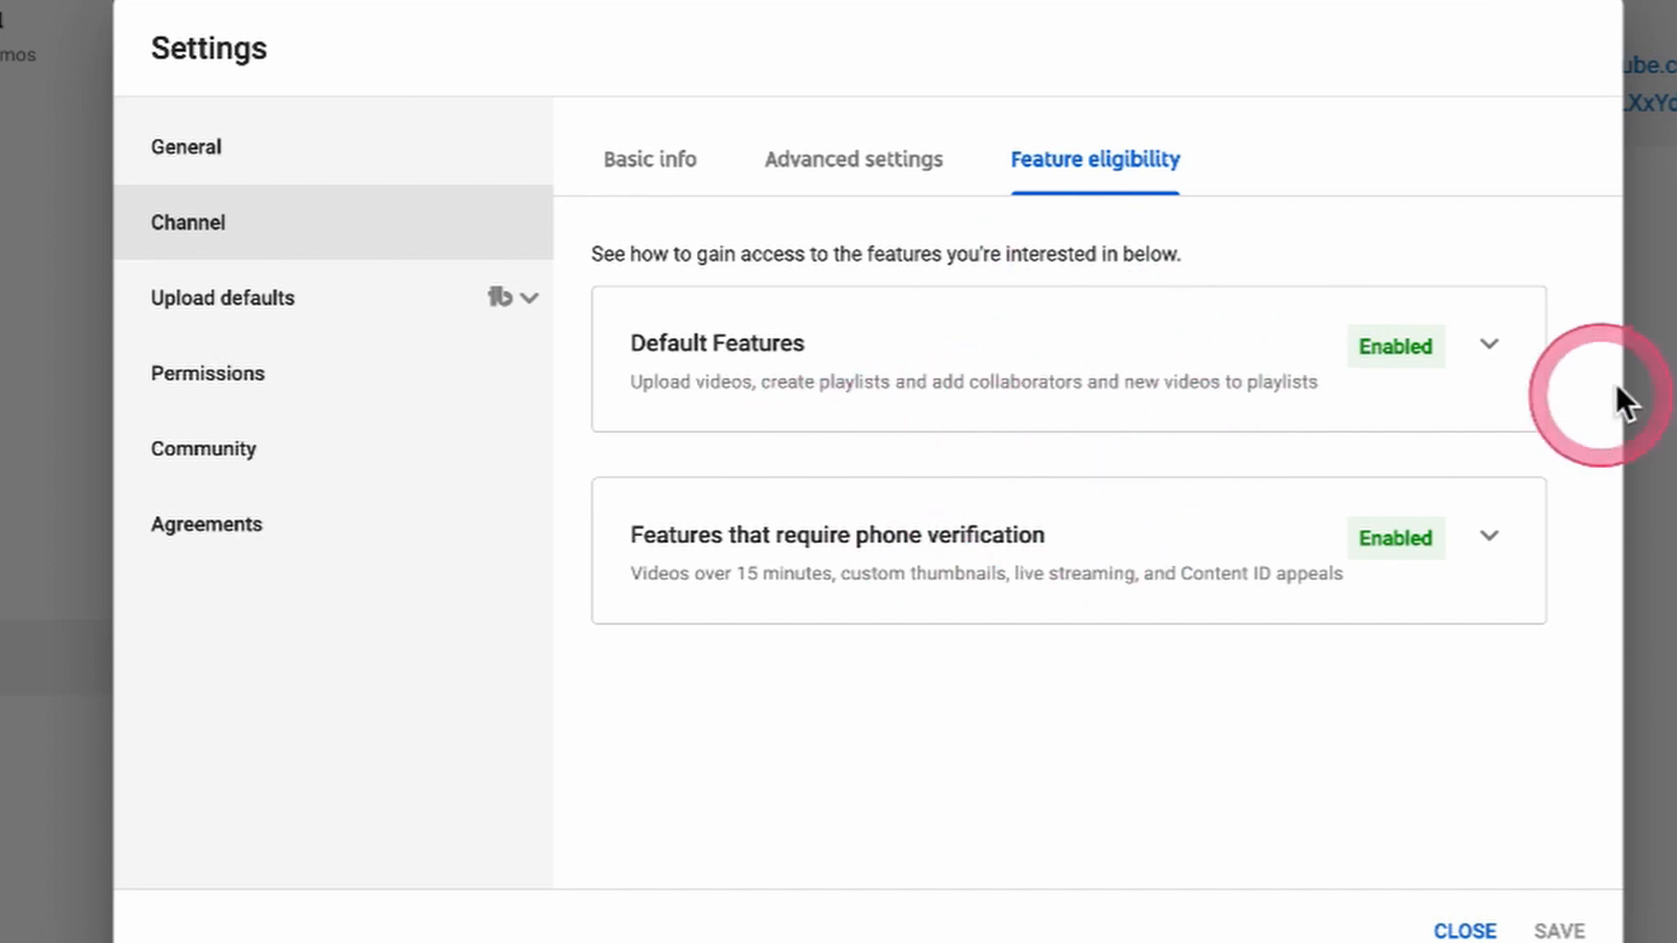
{"action": "left_click", "coordinate": [1487, 344]}
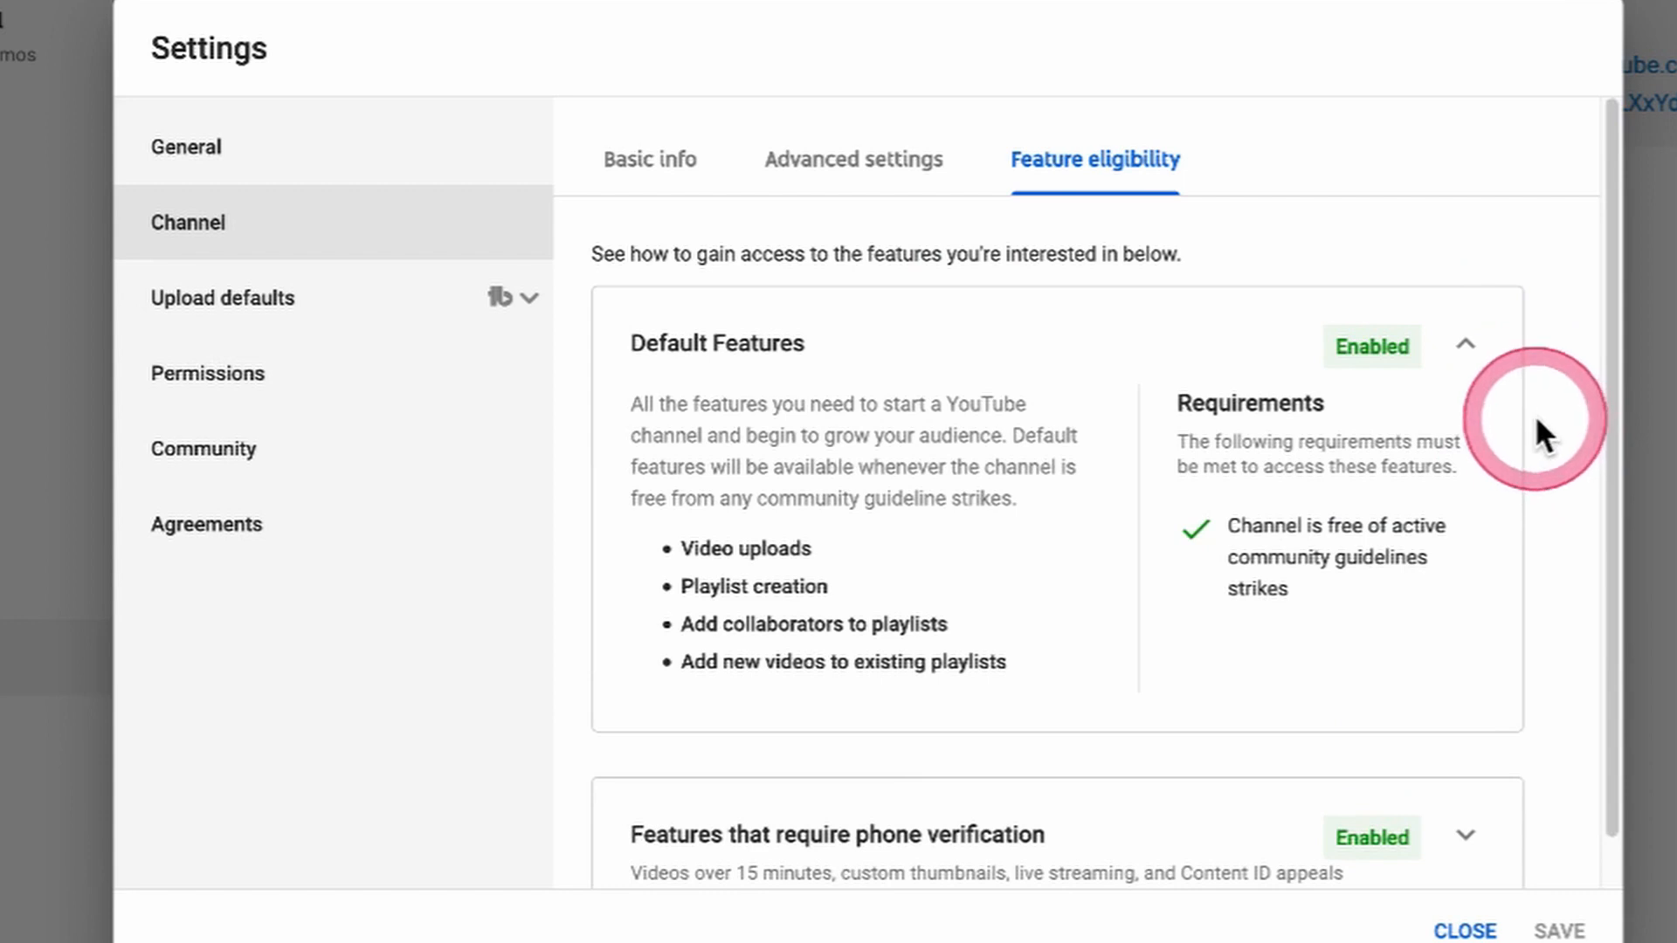
{"action": "scroll", "coordinate": [1538, 433], "scroll_direction": "down", "scroll_amount": 1}
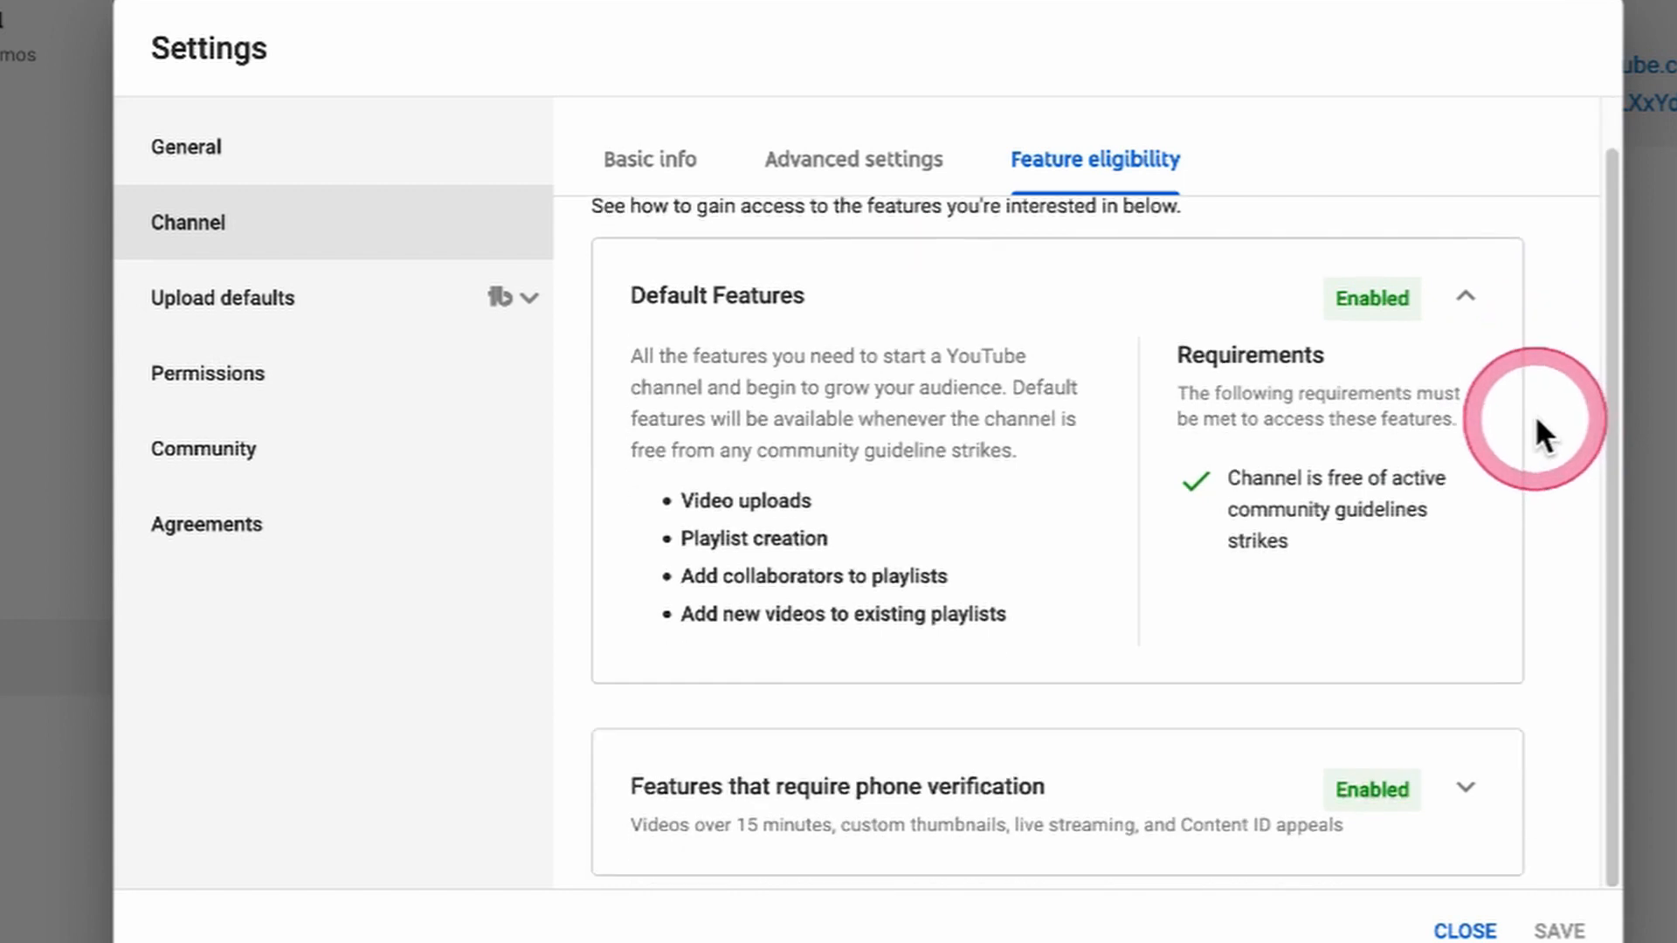
{"action": "left_click", "coordinate": [1468, 791]}
{"action": "scroll", "coordinate": [1528, 601], "scroll_direction": "down", "scroll_amount": 3}
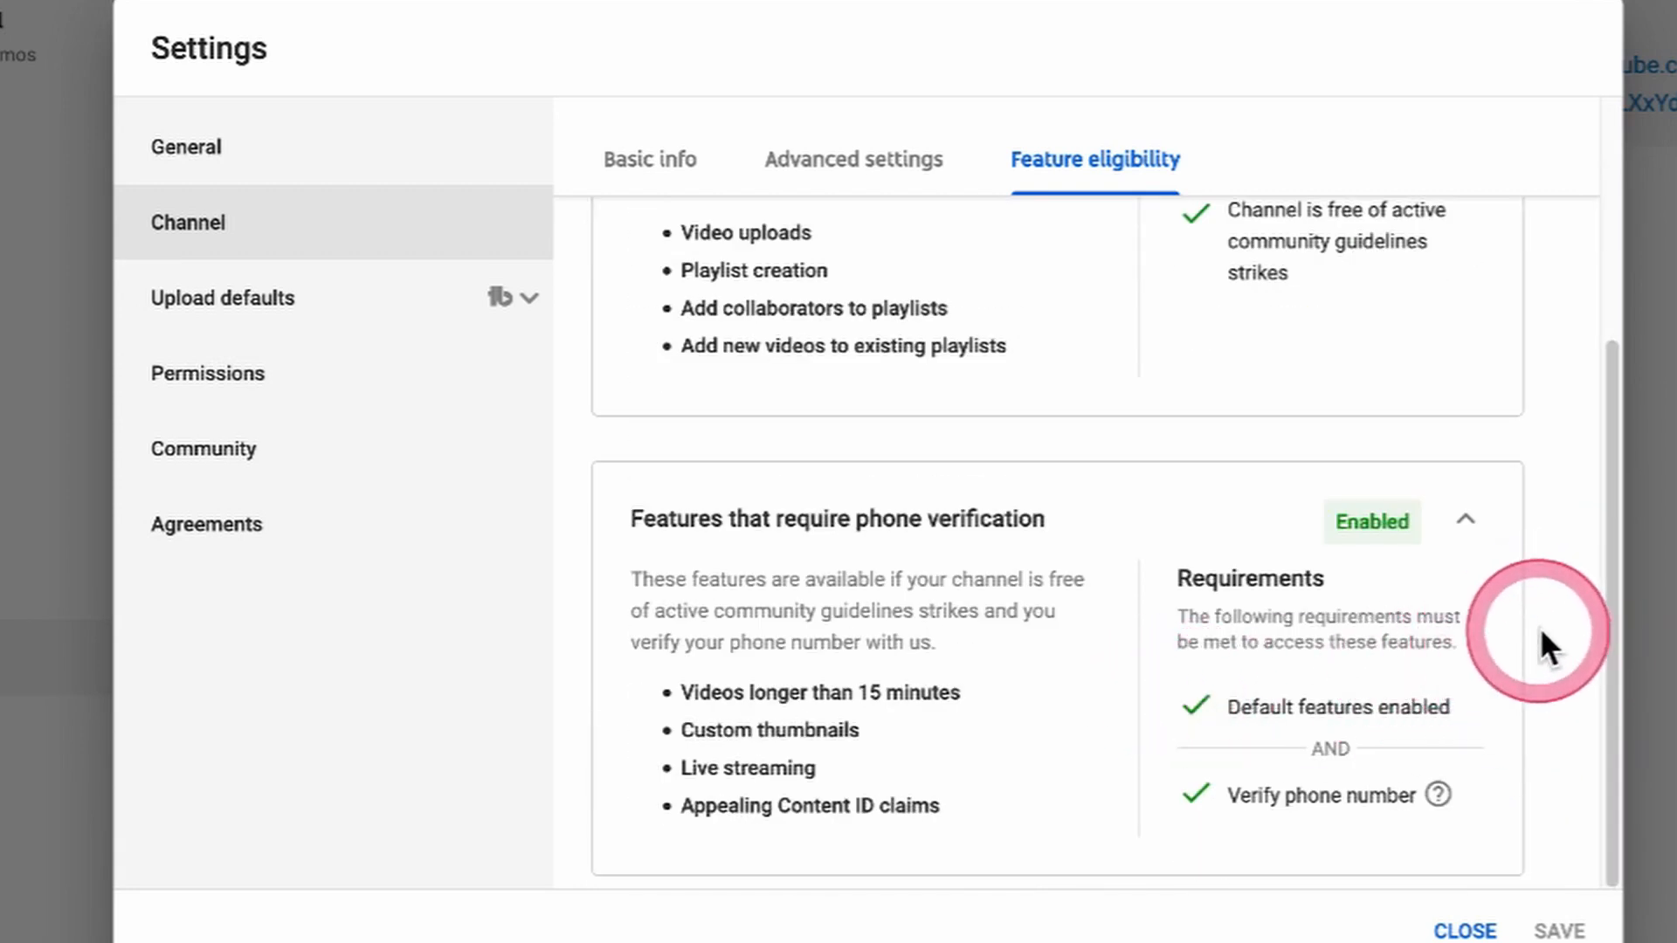
{"action": "scroll", "coordinate": [1540, 622], "scroll_direction": "up", "scroll_amount": 4}
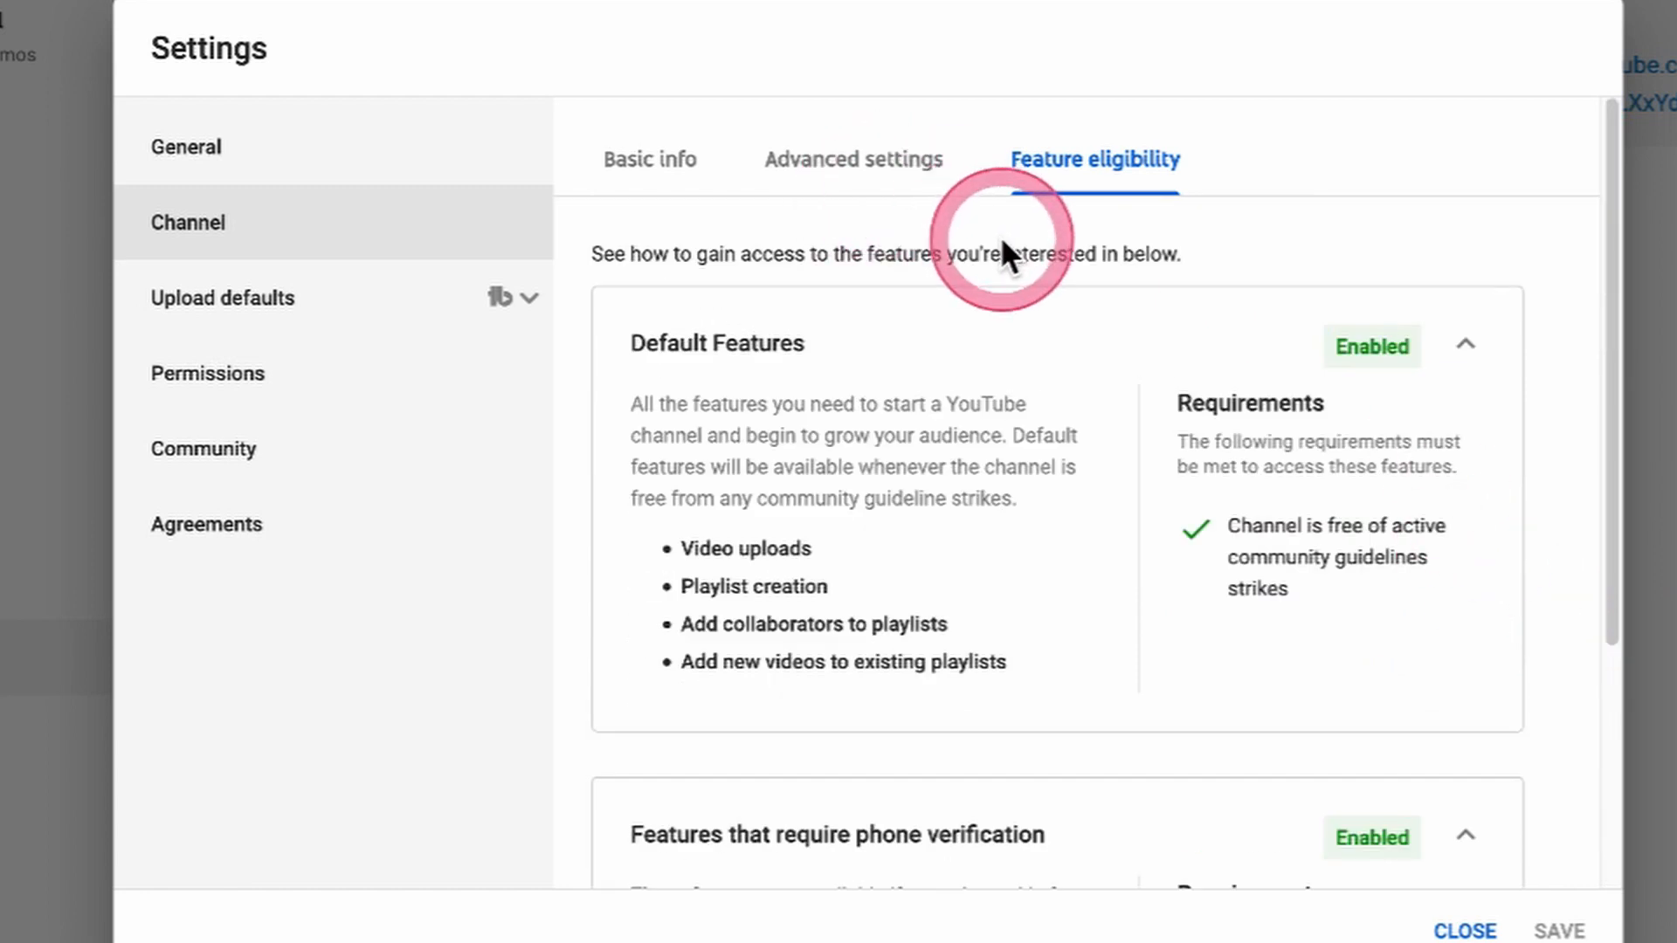
Review the basic info fields of the upload defaults, including the available visibility options, without changing anything.
{"action": "left_click", "coordinate": [275, 320]}
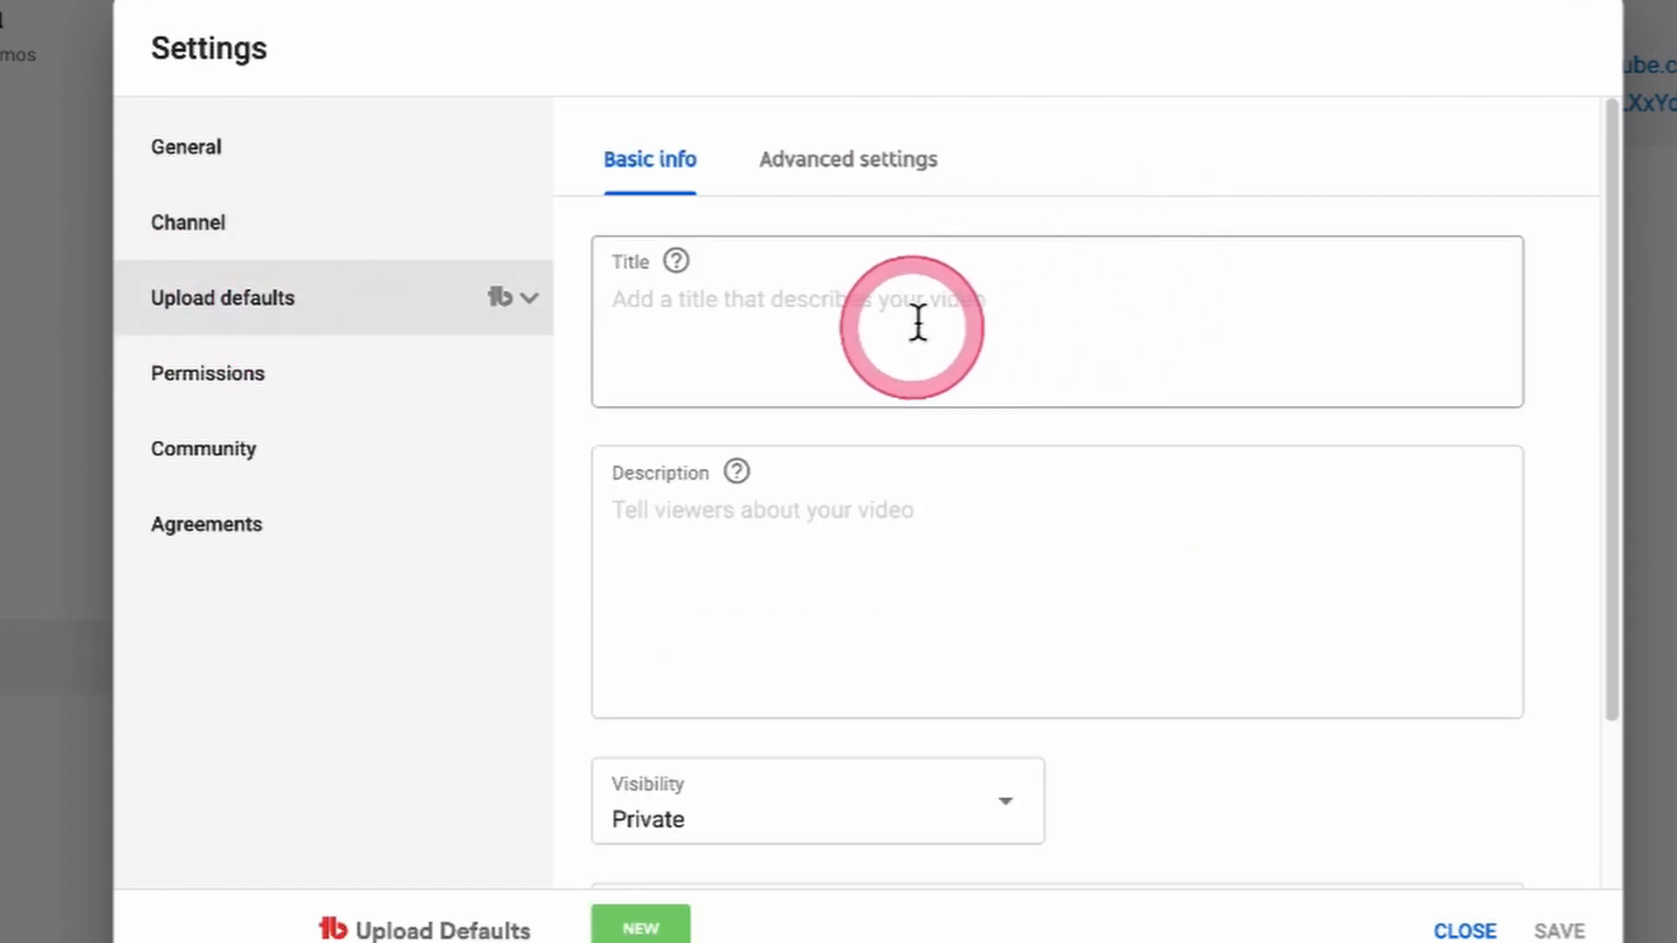
{"action": "scroll", "coordinate": [1053, 281], "scroll_direction": "down", "scroll_amount": 2}
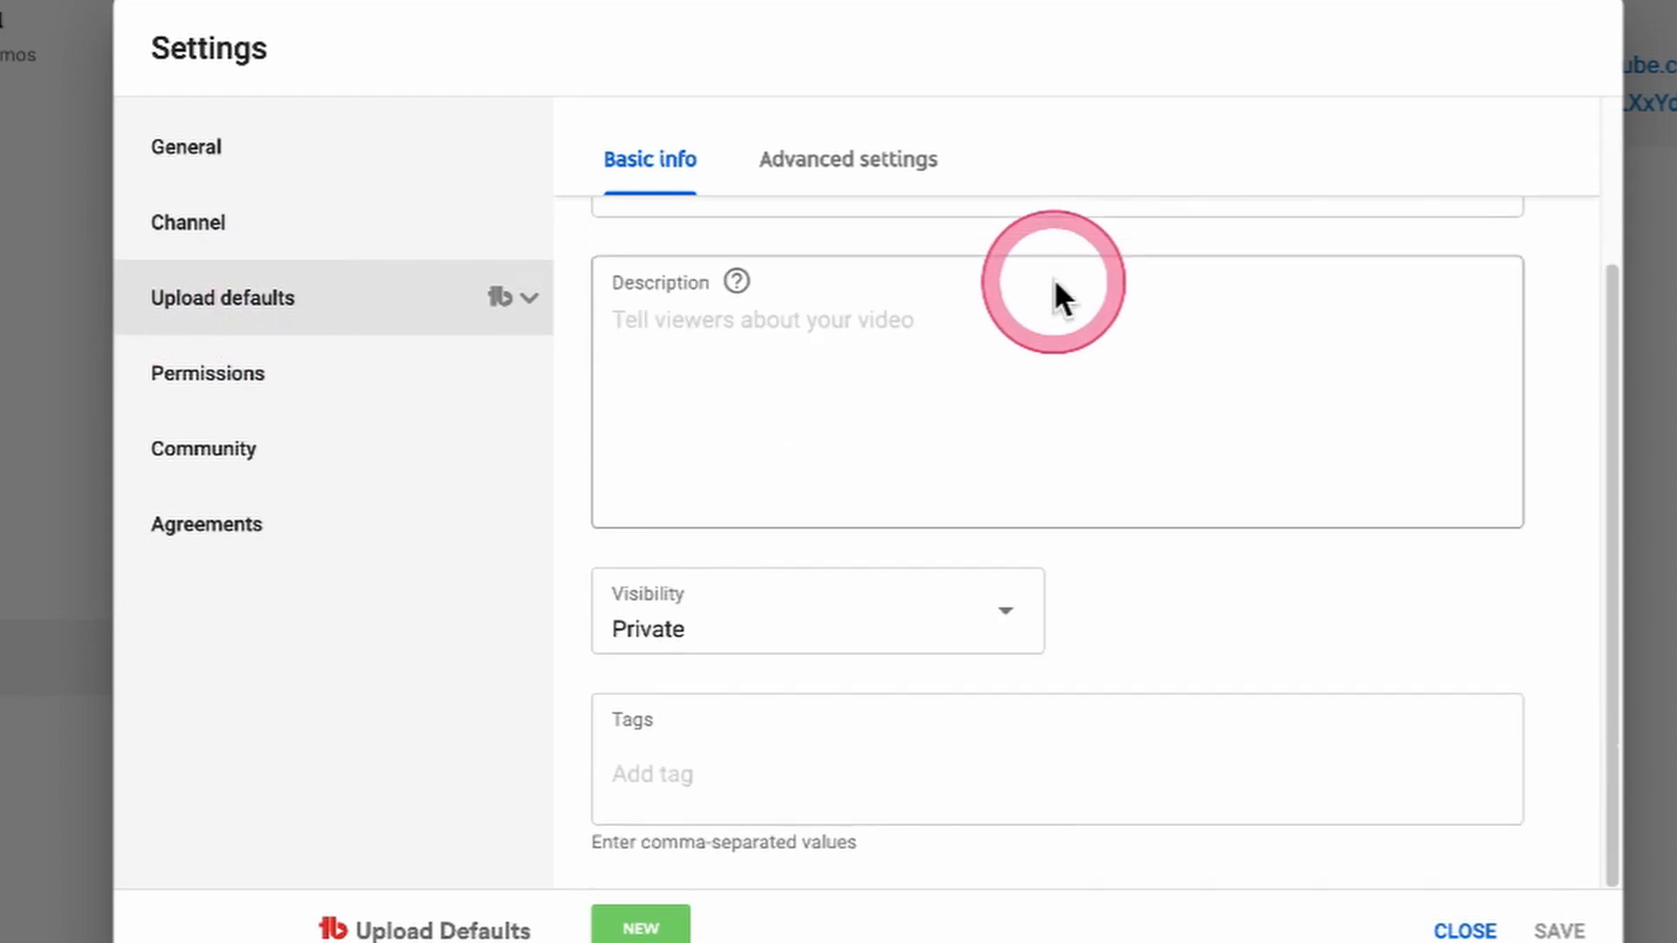
{"action": "scroll", "coordinate": [1053, 297], "scroll_direction": "up", "scroll_amount": 2}
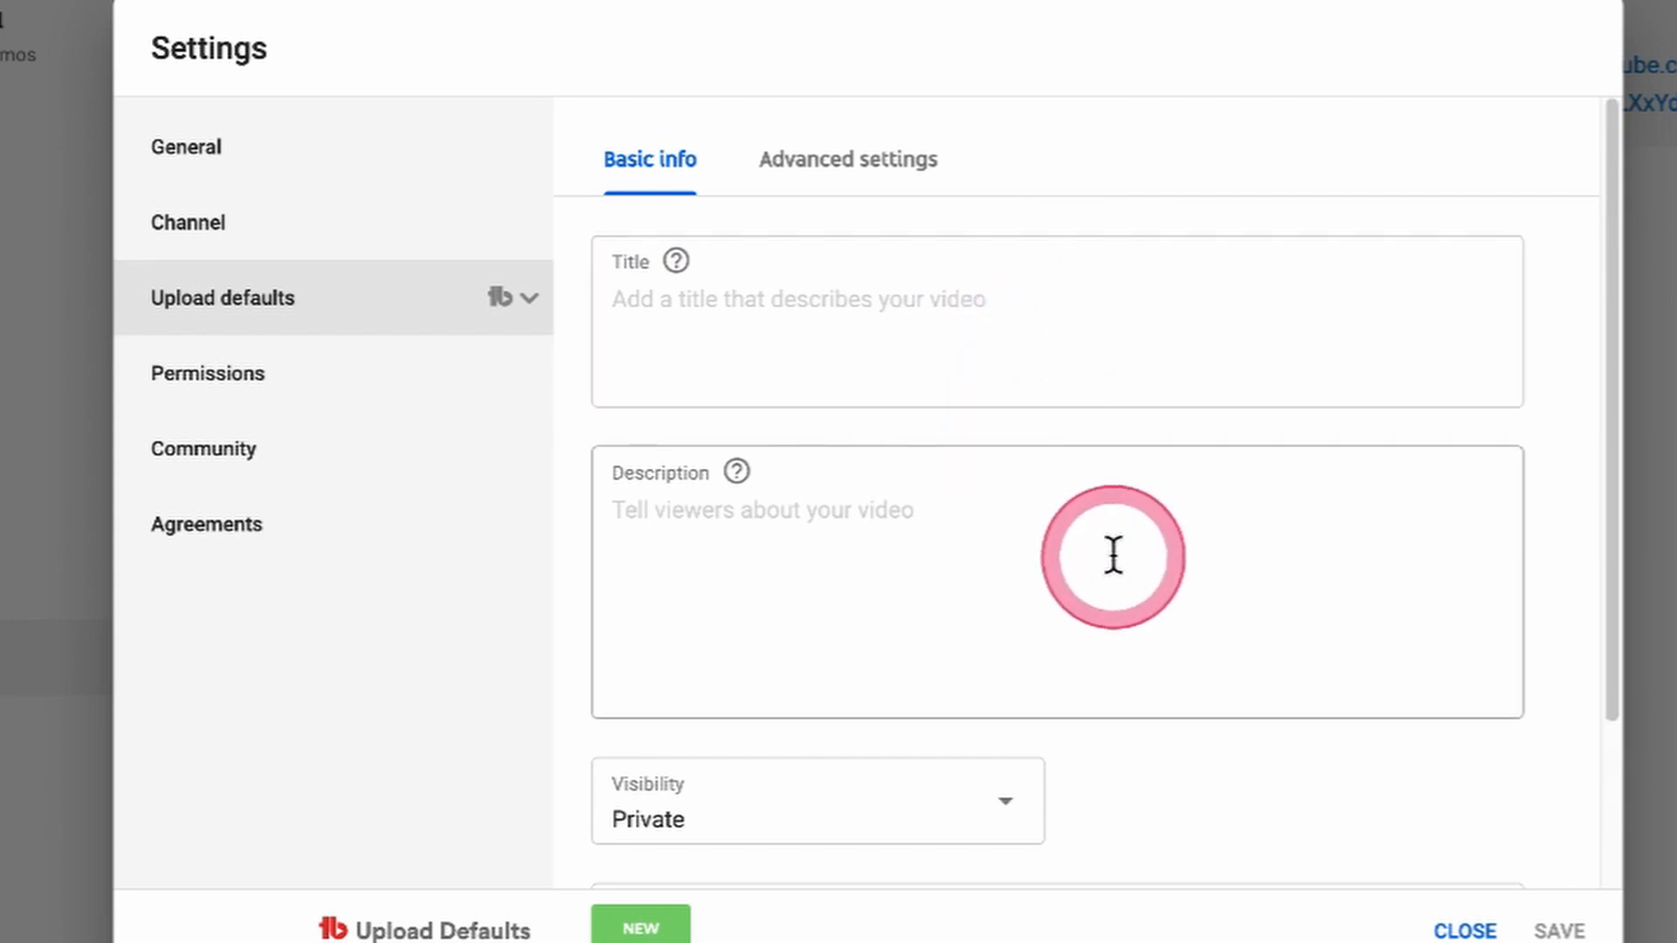
{"action": "scroll", "coordinate": [1112, 559], "scroll_direction": "down", "scroll_amount": 2}
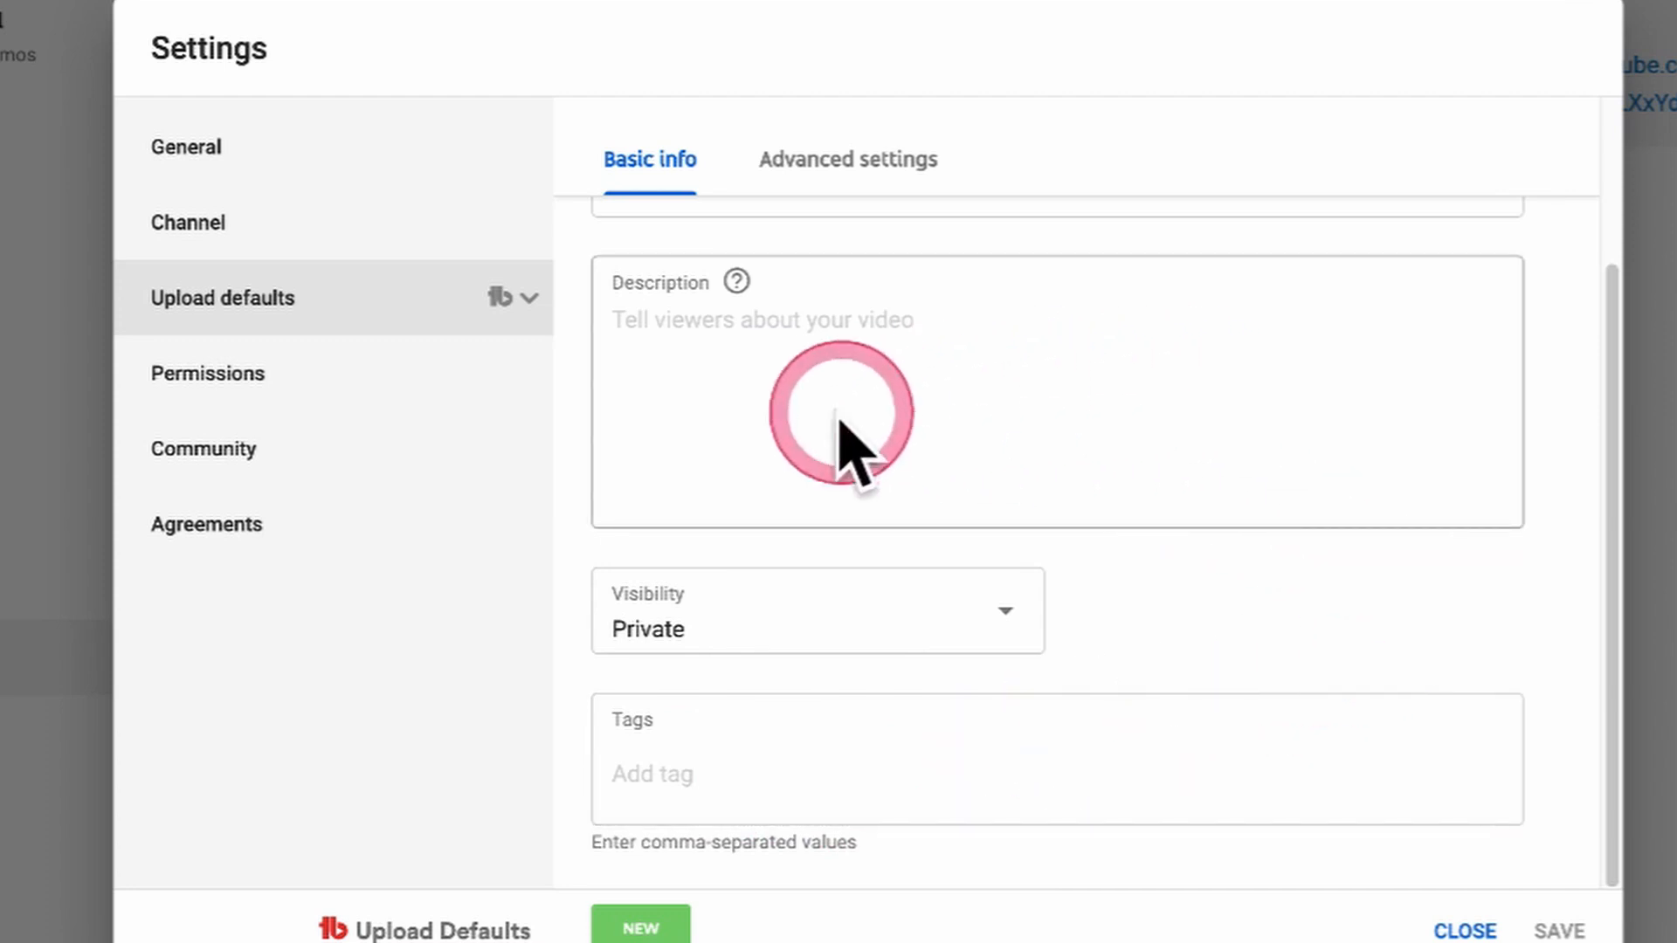
{"action": "left_click", "coordinate": [1007, 622]}
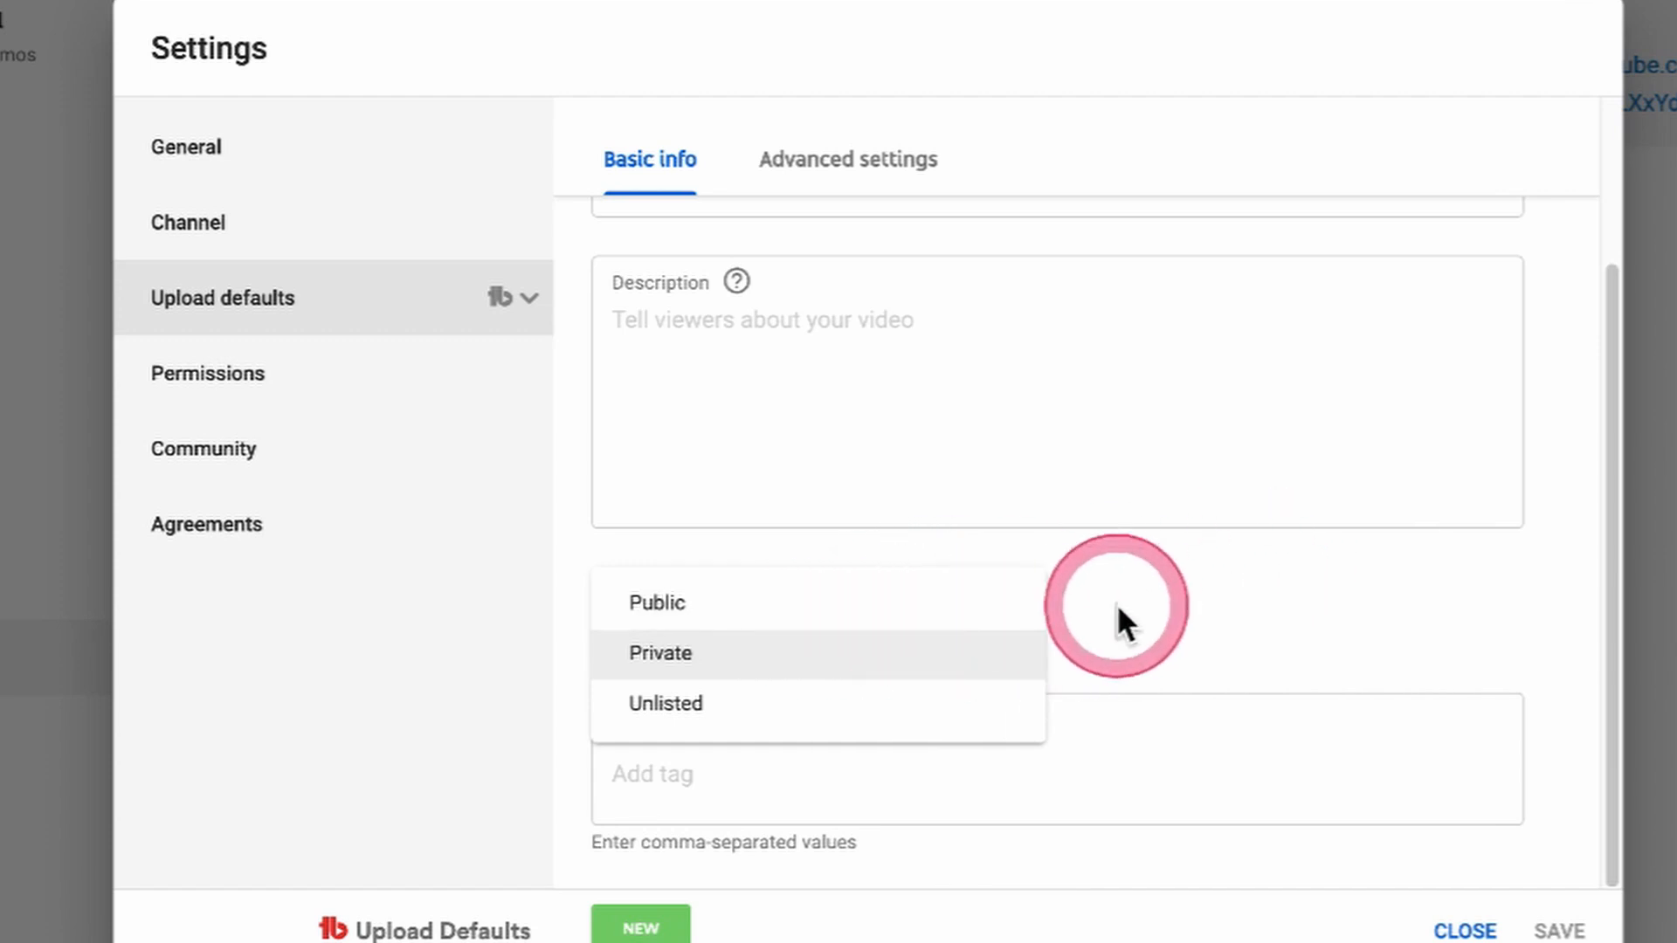
{"action": "left_click", "coordinate": [1202, 603]}
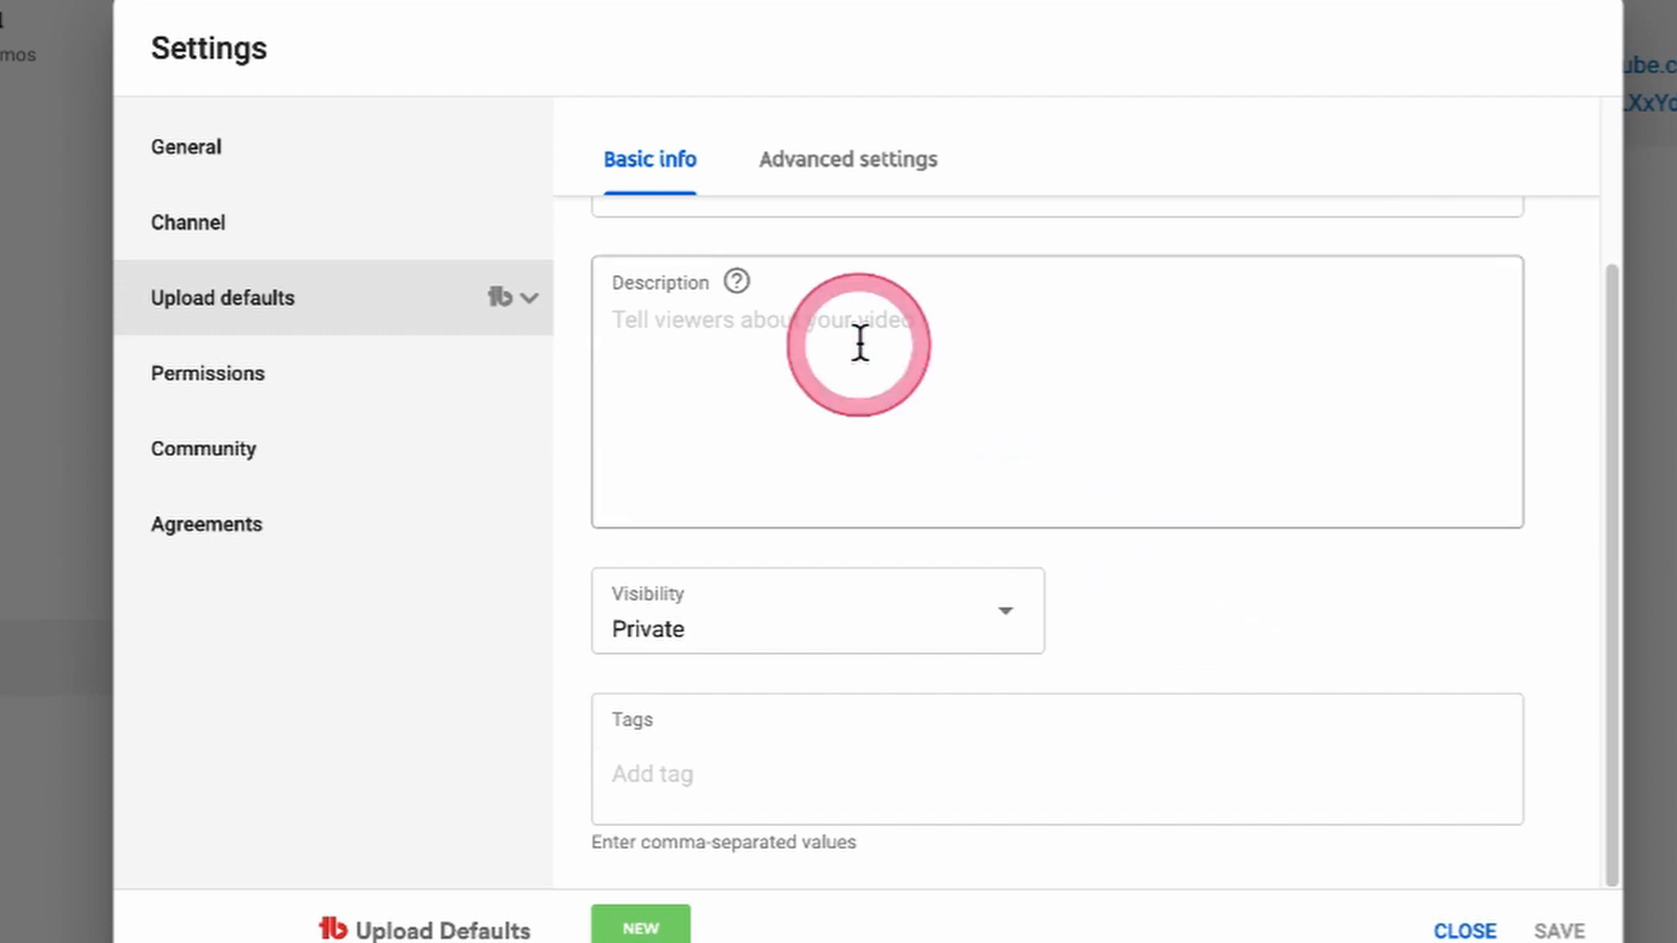
{"action": "scroll", "coordinate": [1003, 326], "scroll_direction": "up", "scroll_amount": 2}
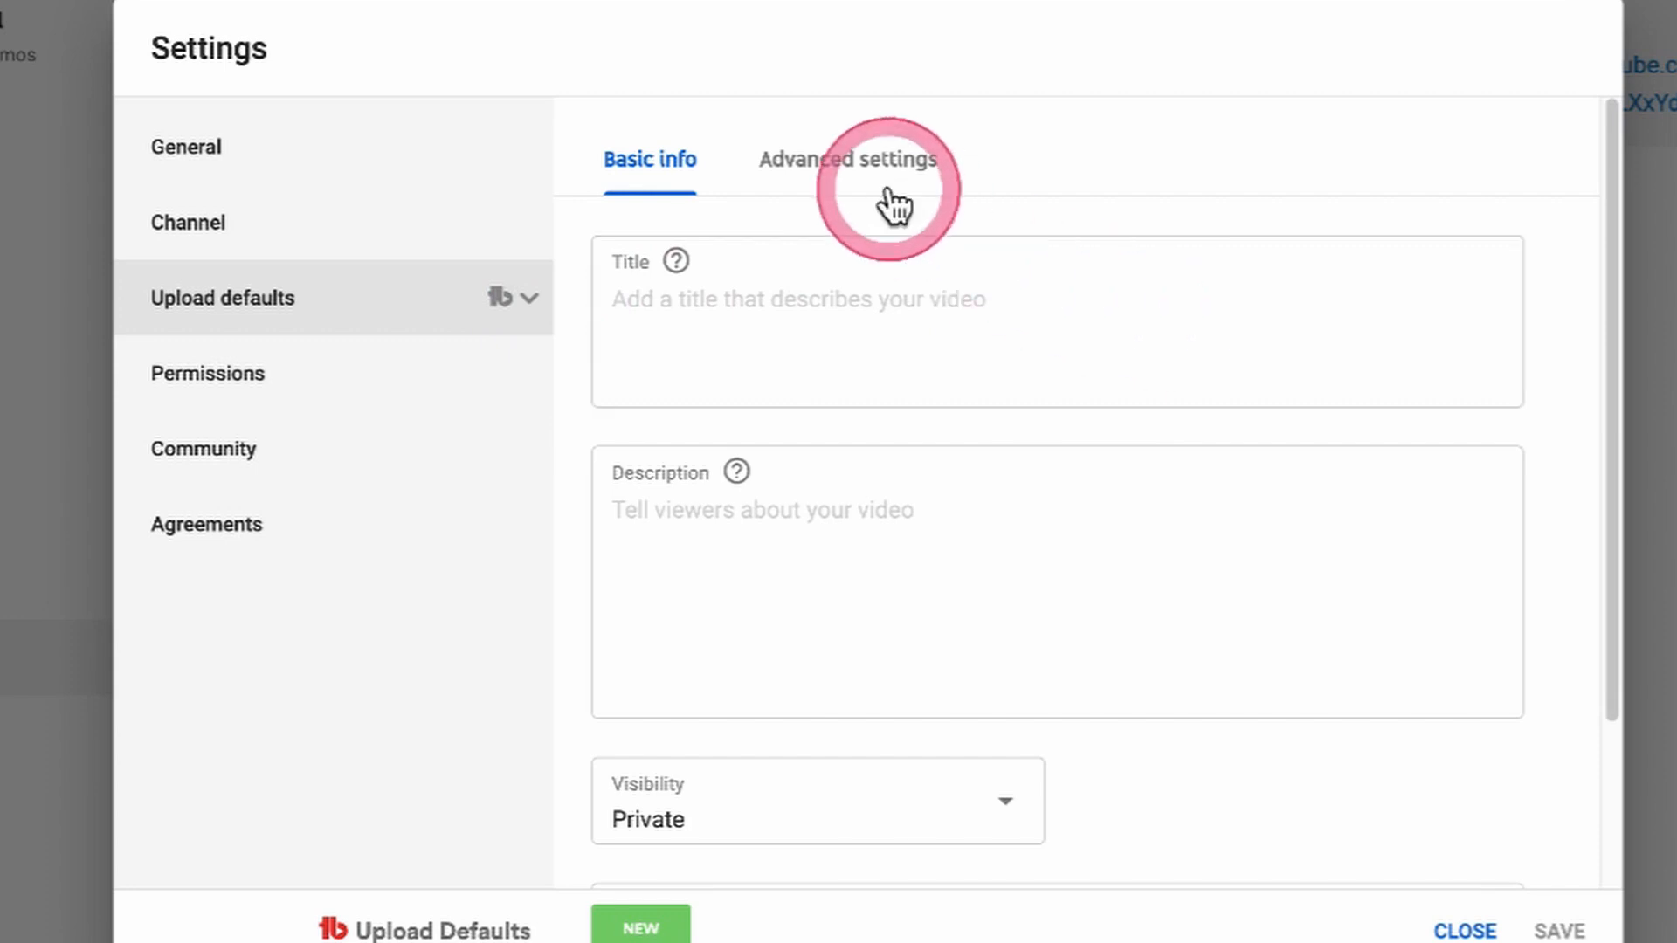
Set the default video language to English (Canada) in the advanced upload defaults.
{"action": "left_click", "coordinate": [911, 169]}
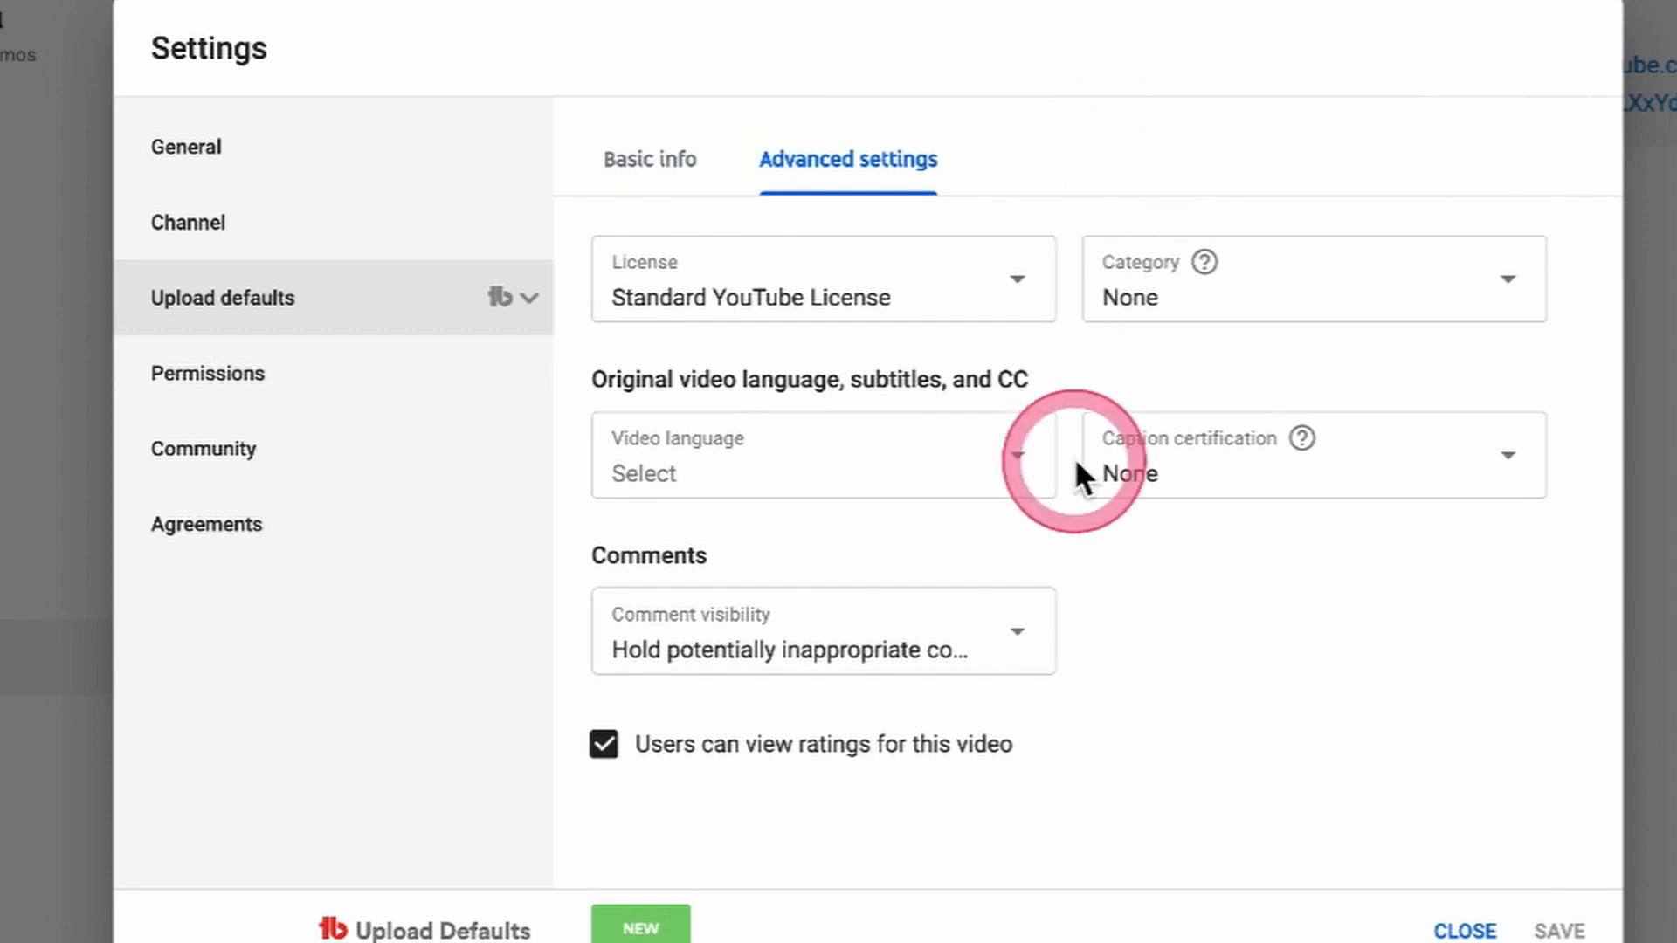
{"action": "left_click", "coordinate": [1020, 469]}
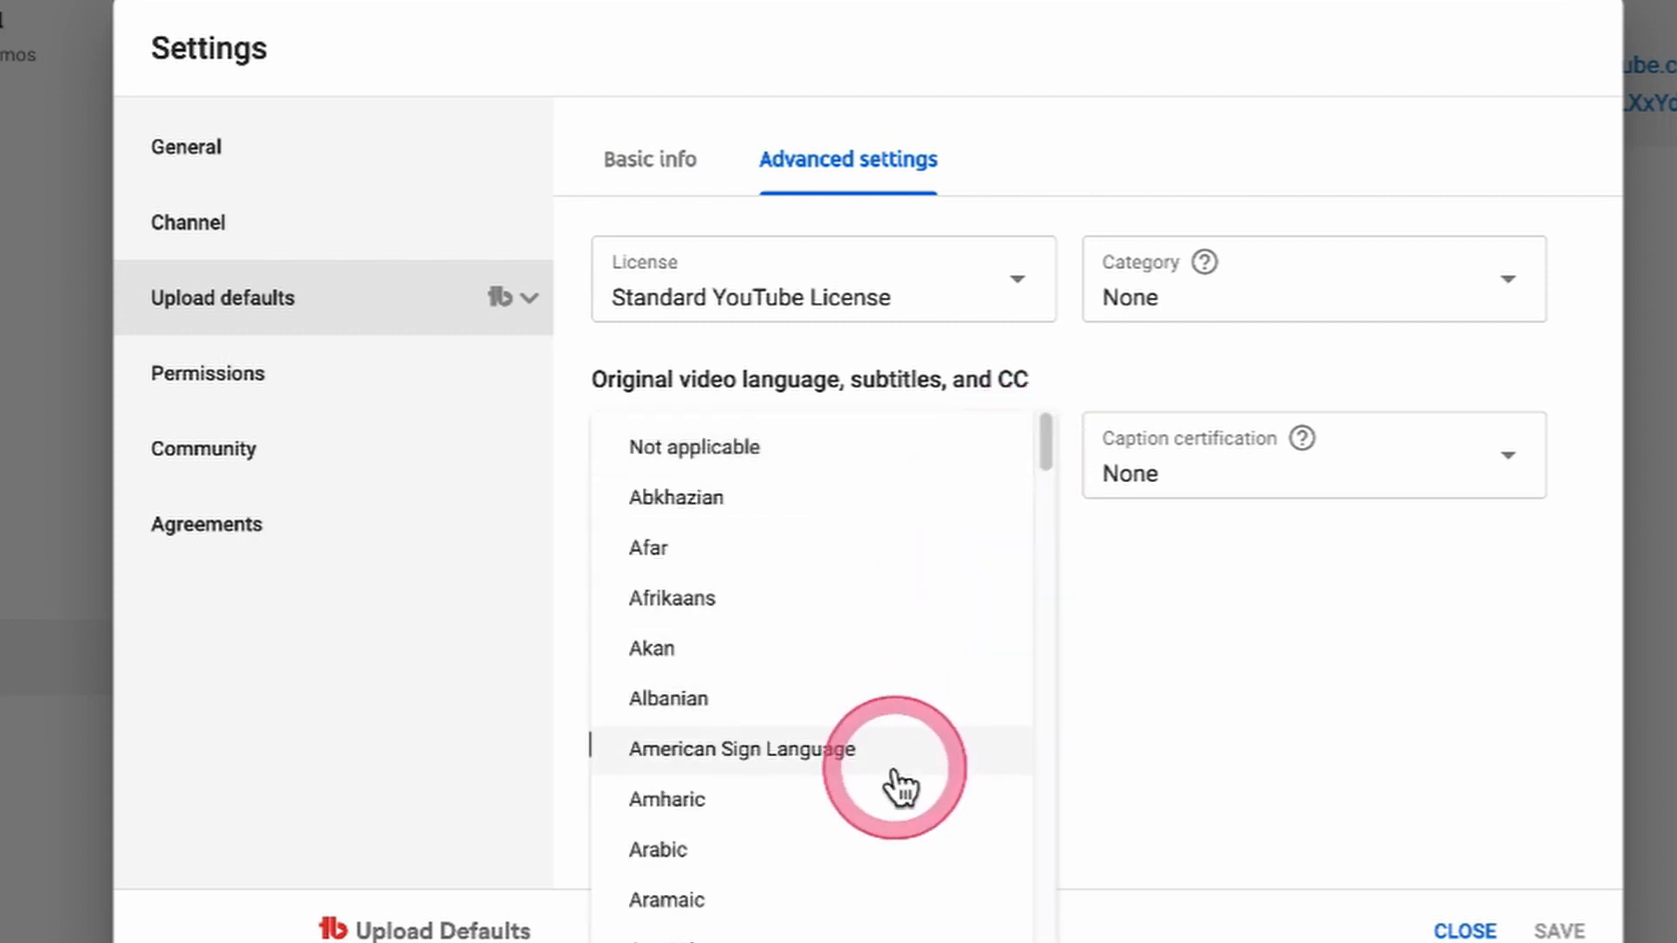
{"action": "scroll", "coordinate": [900, 786], "scroll_direction": "down", "scroll_amount": 15}
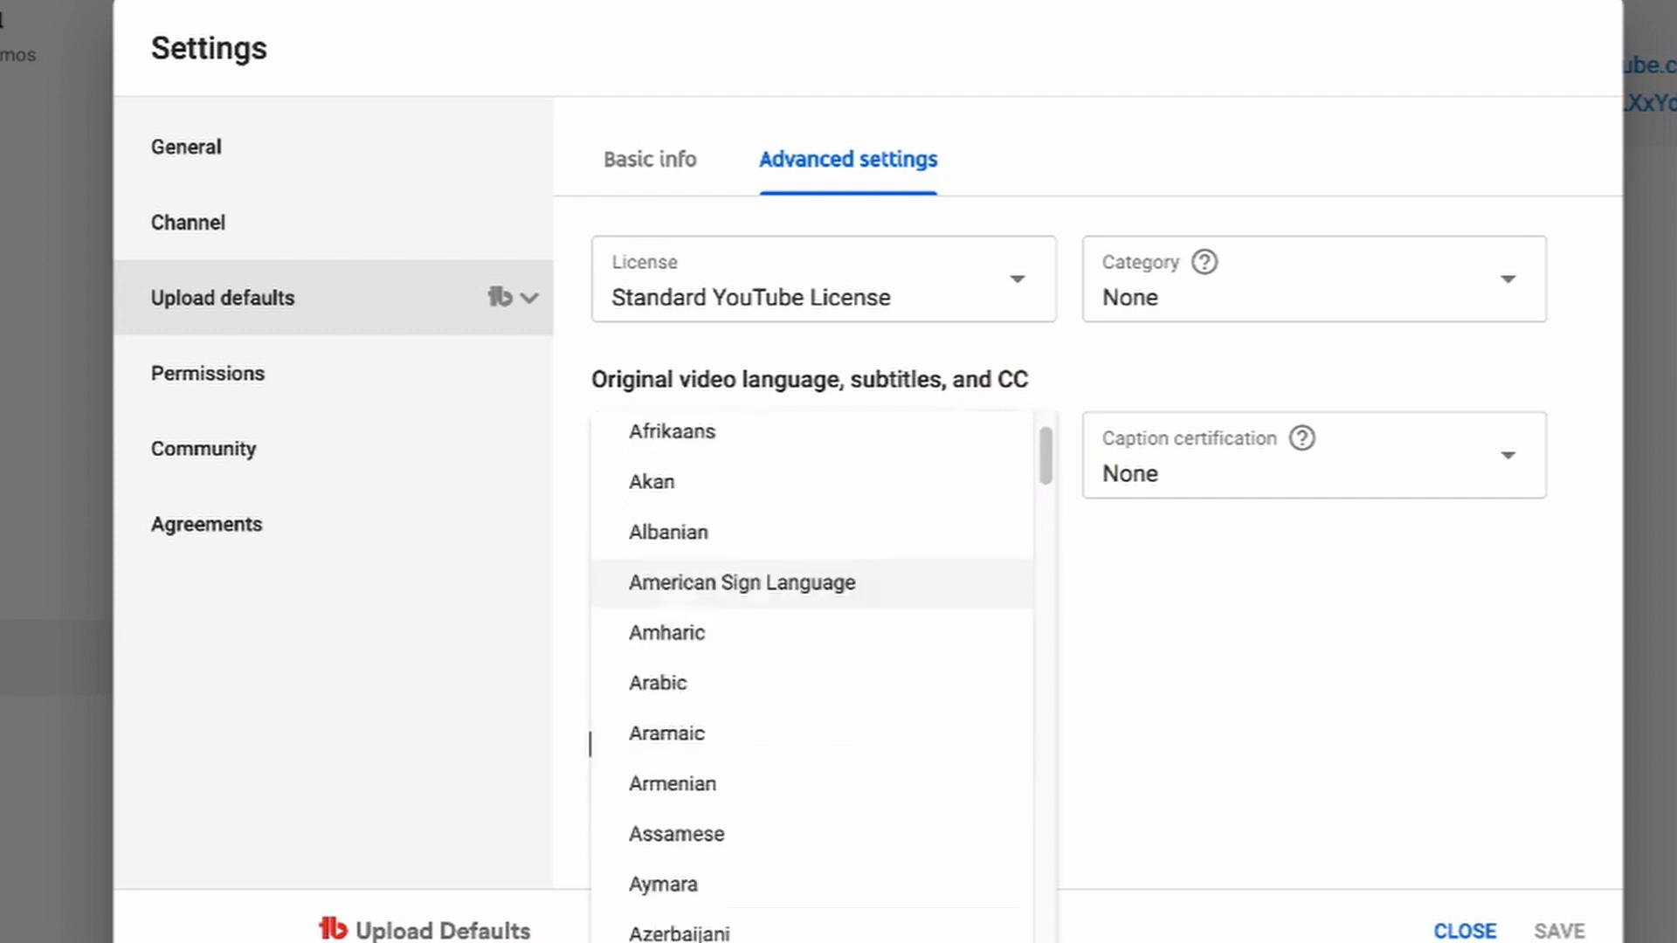
{"action": "scroll", "coordinate": [590, 744], "scroll_direction": "down", "scroll_amount": 7}
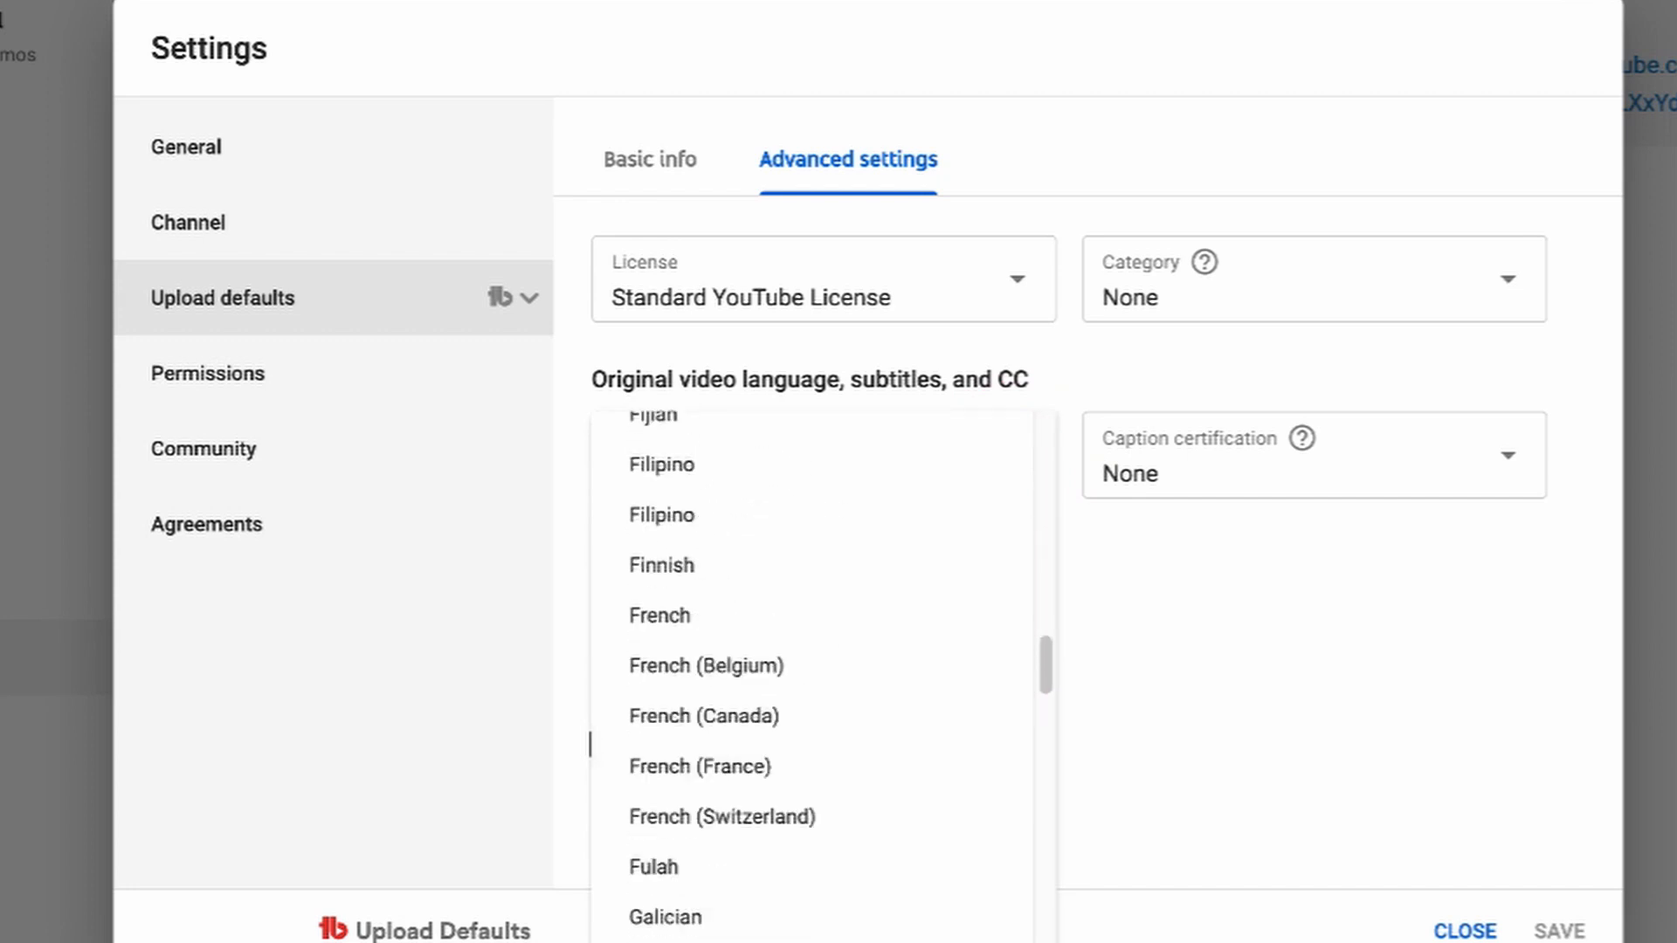
{"action": "scroll", "coordinate": [591, 744], "scroll_direction": "up", "scroll_amount": 6}
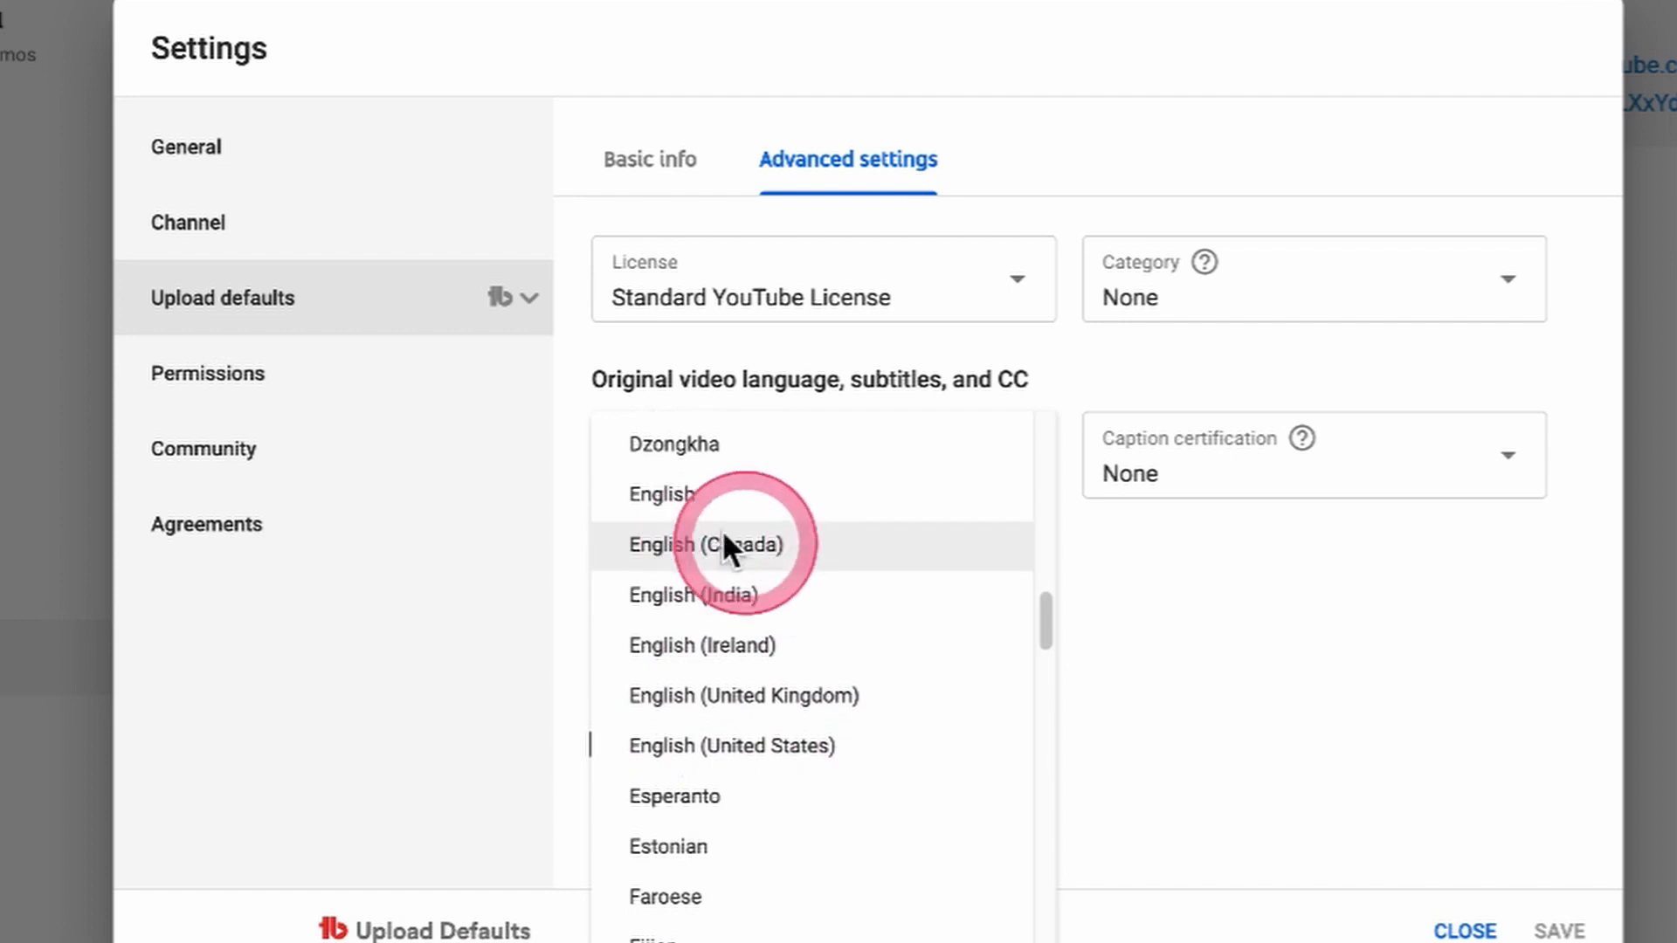
{"action": "left_click", "coordinate": [743, 548]}
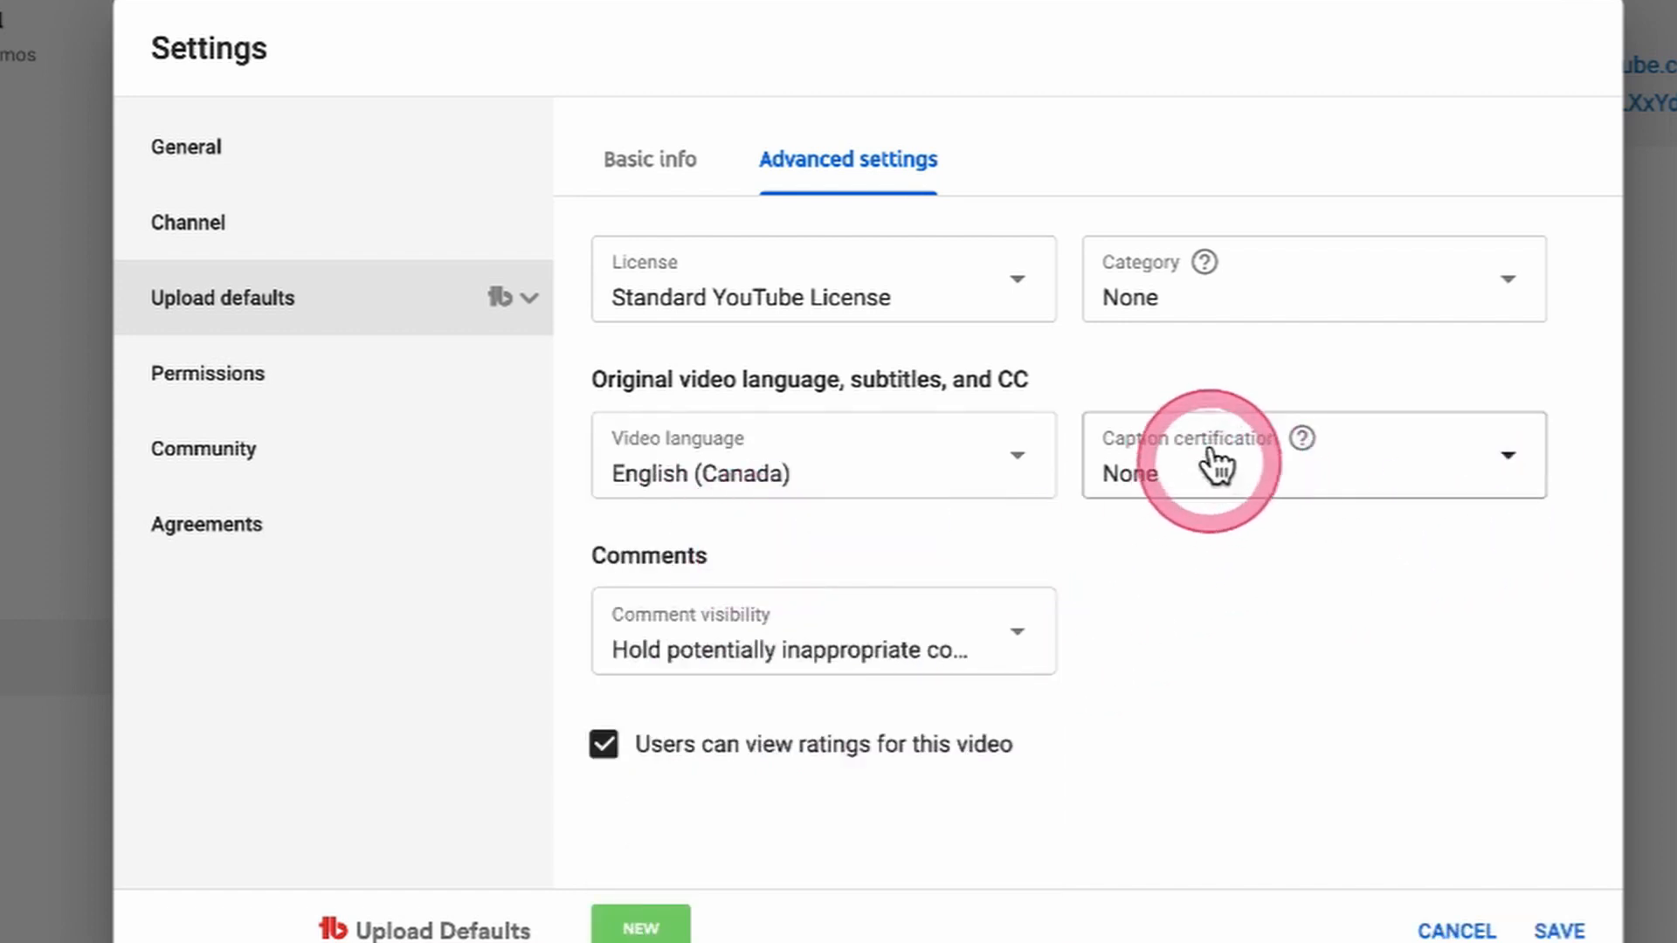
Set the default upload category to Howto & Style and check the comment visibility setting.
{"action": "left_click", "coordinate": [1513, 302]}
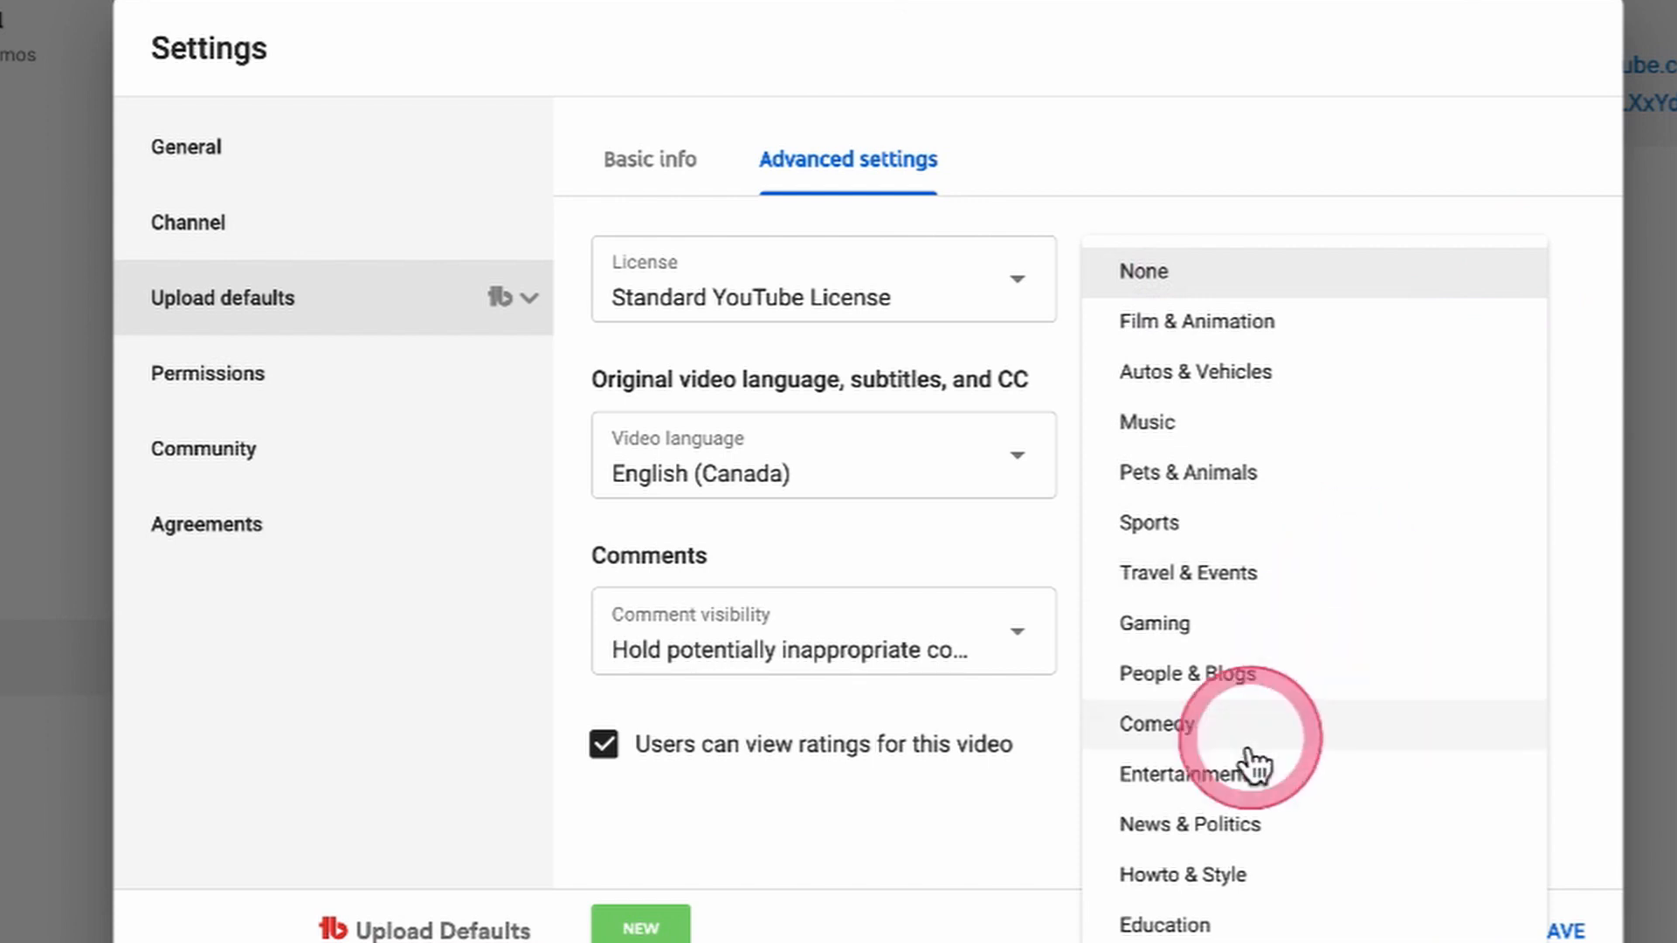
{"action": "left_click", "coordinate": [1249, 878]}
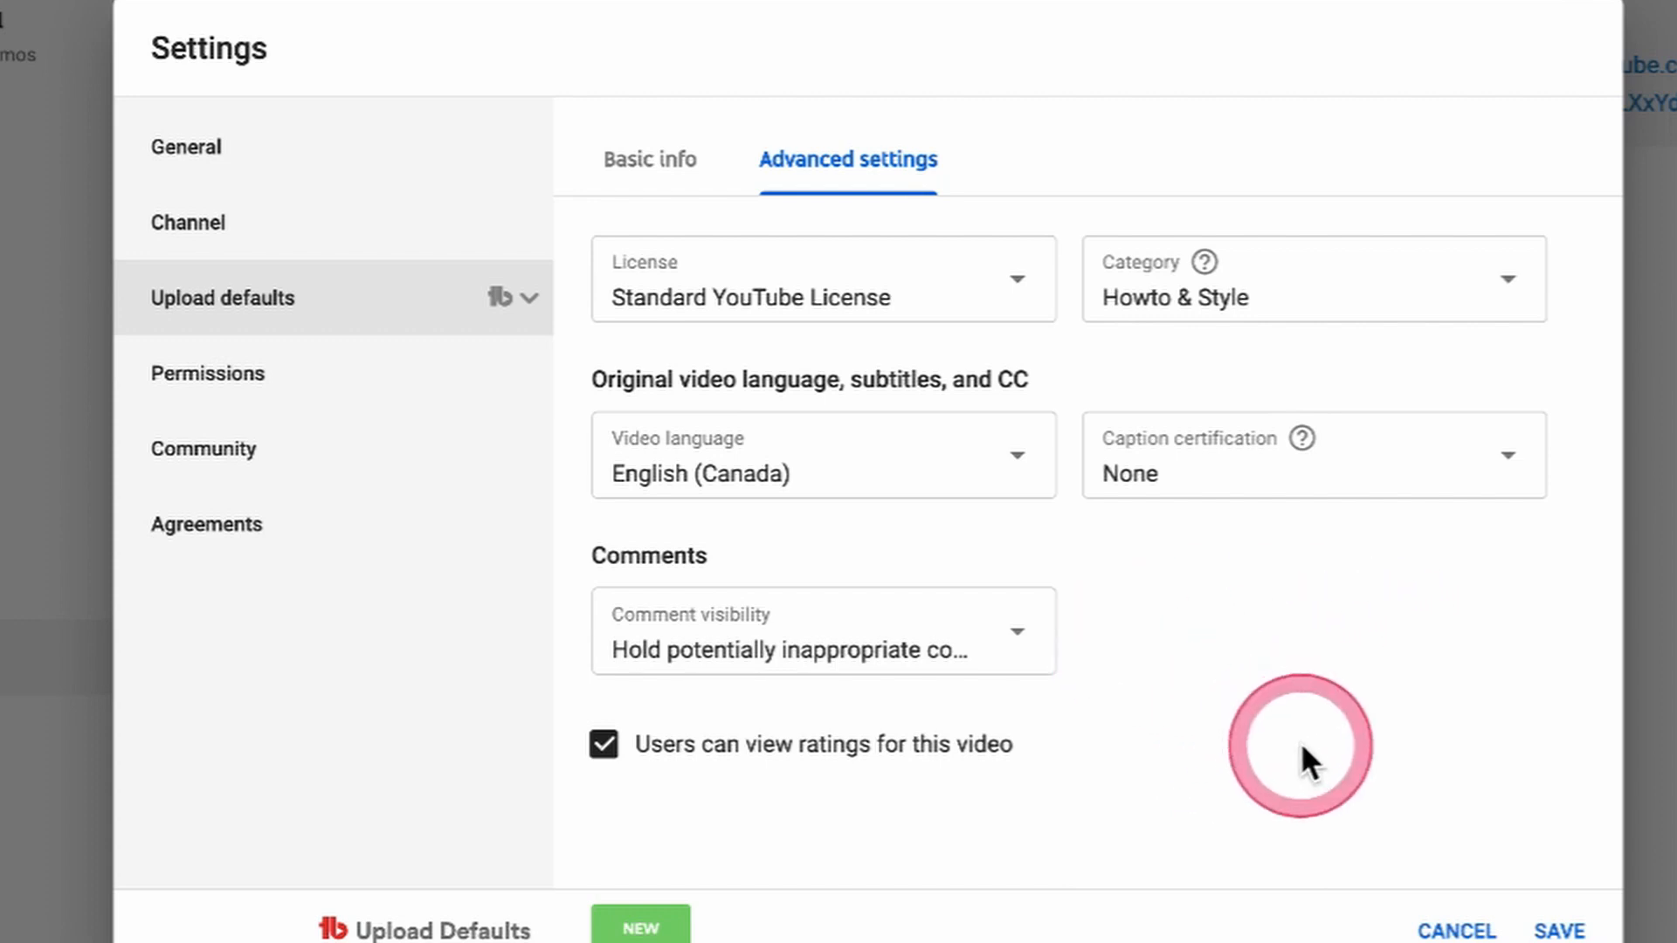
{"action": "left_click", "coordinate": [773, 646]}
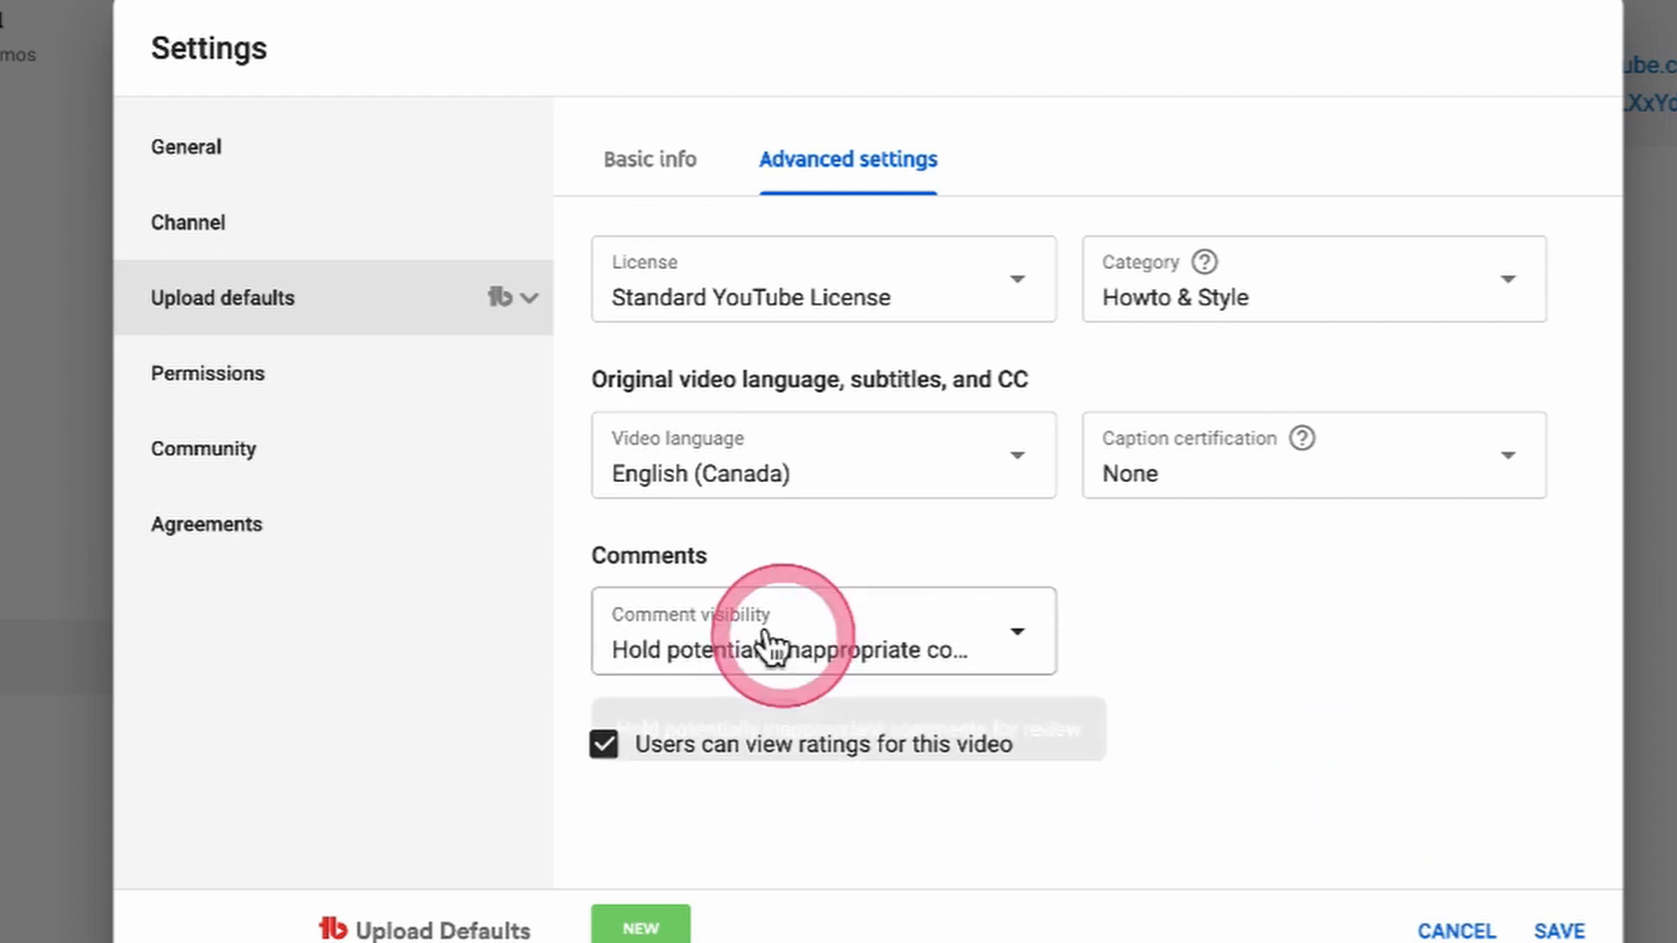
View the permissions settings and look through the community settings' automated filters down to the block links option.
{"action": "left_click", "coordinate": [243, 378]}
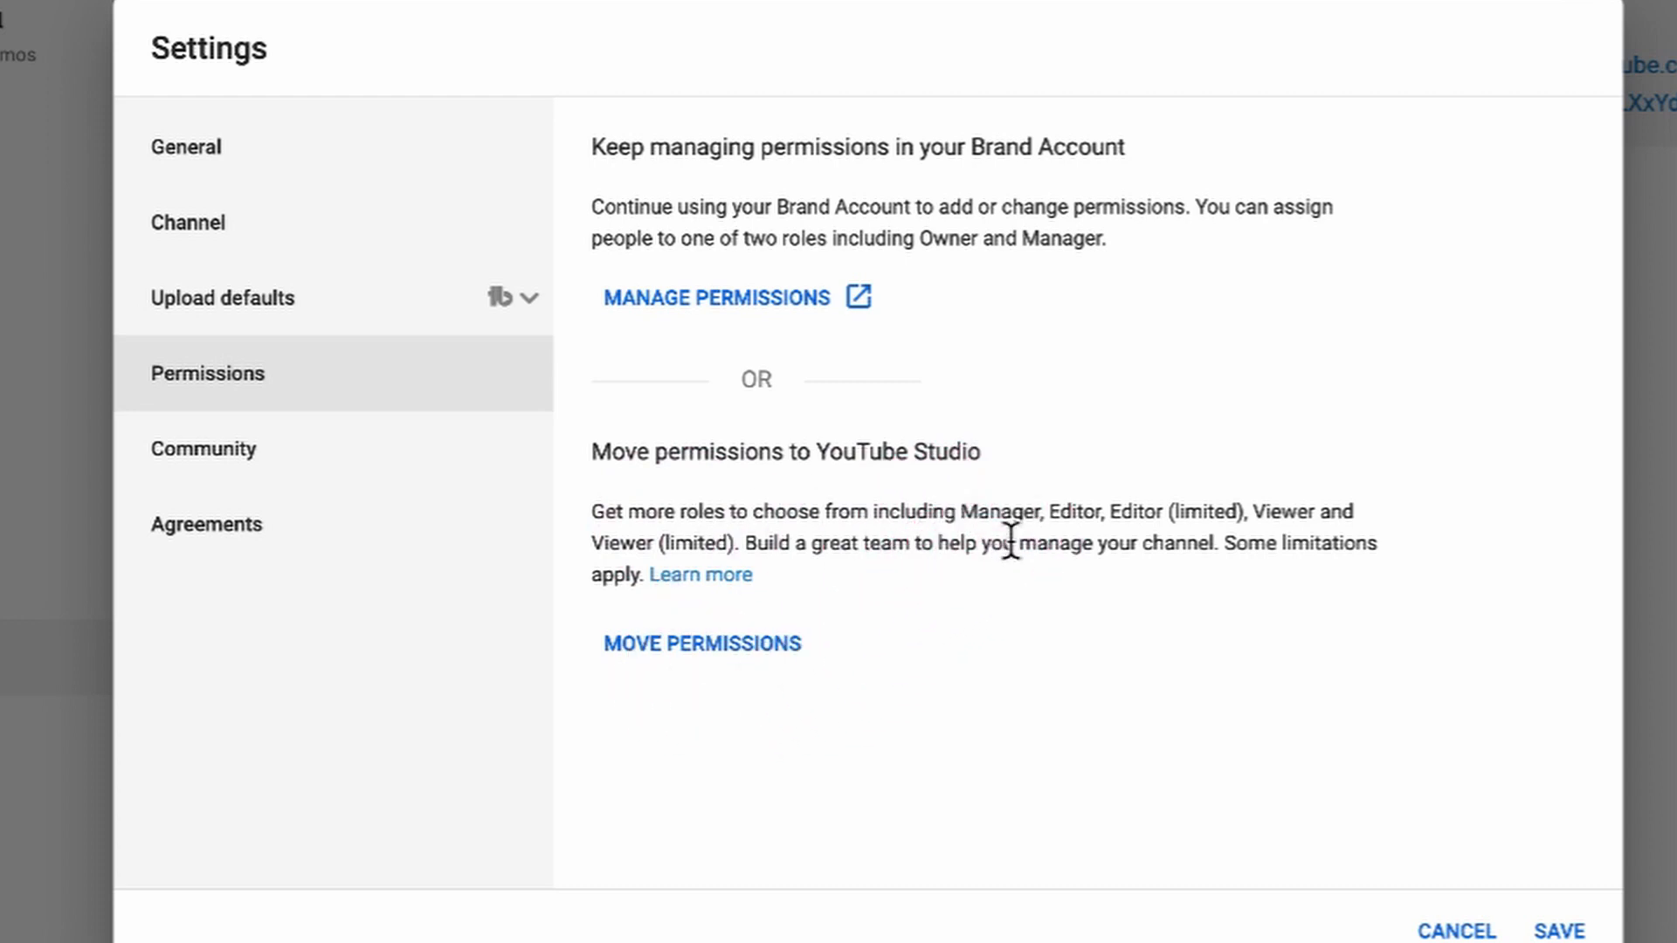
{"action": "left_click", "coordinate": [263, 474]}
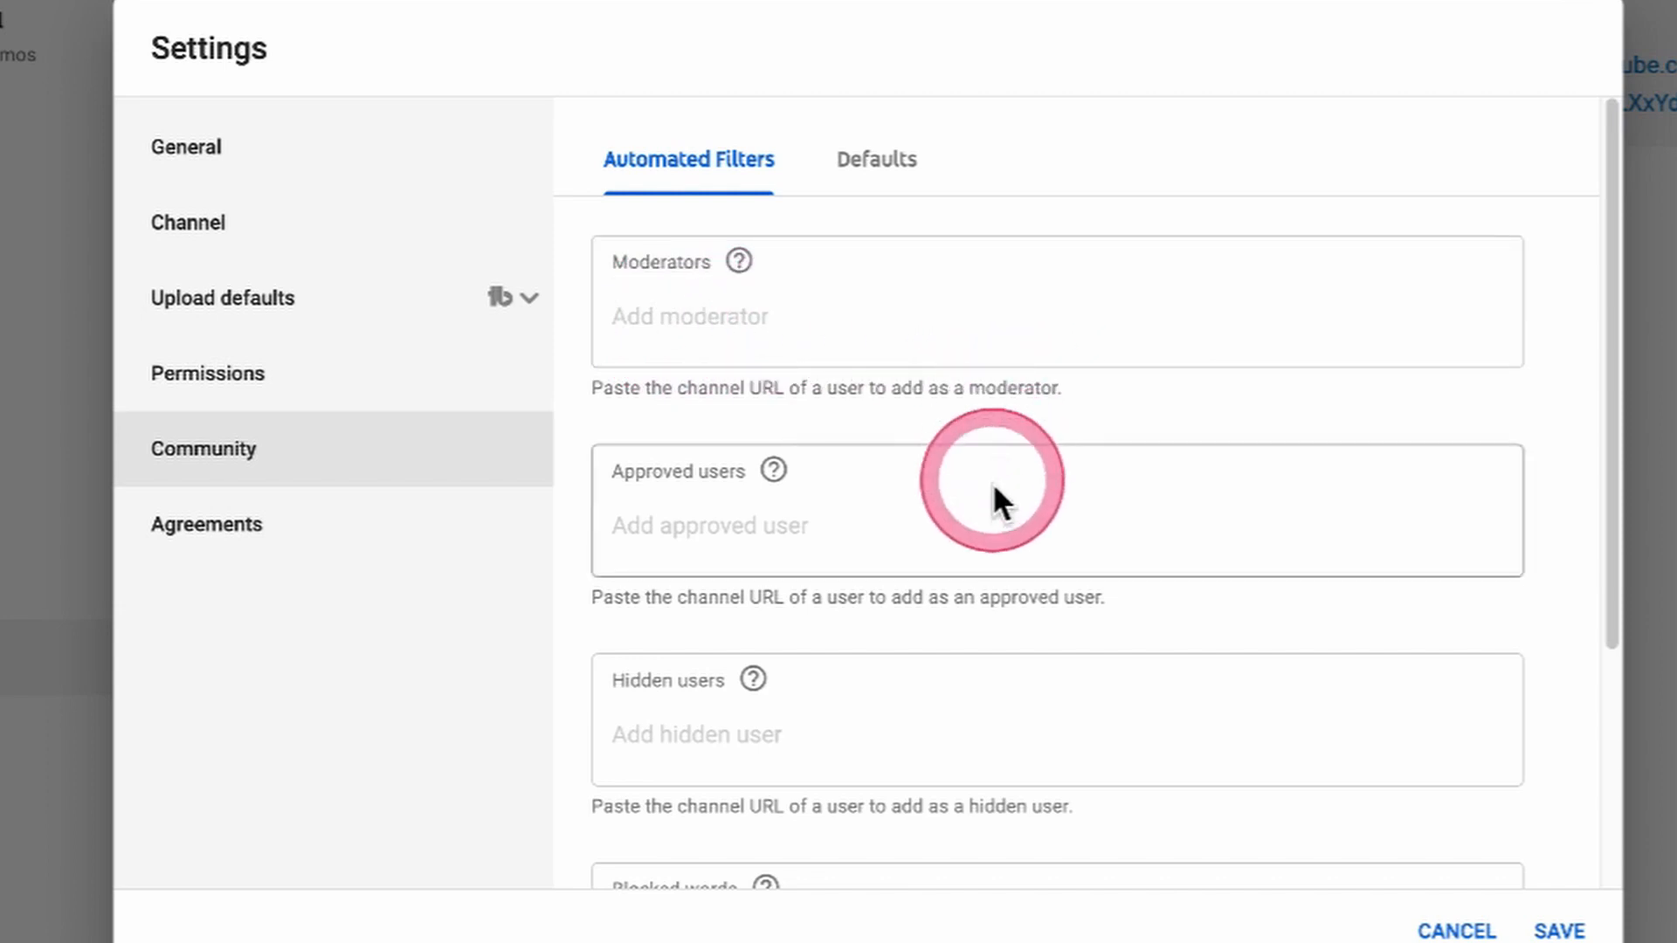
{"action": "scroll", "coordinate": [944, 611], "scroll_direction": "down", "scroll_amount": 3}
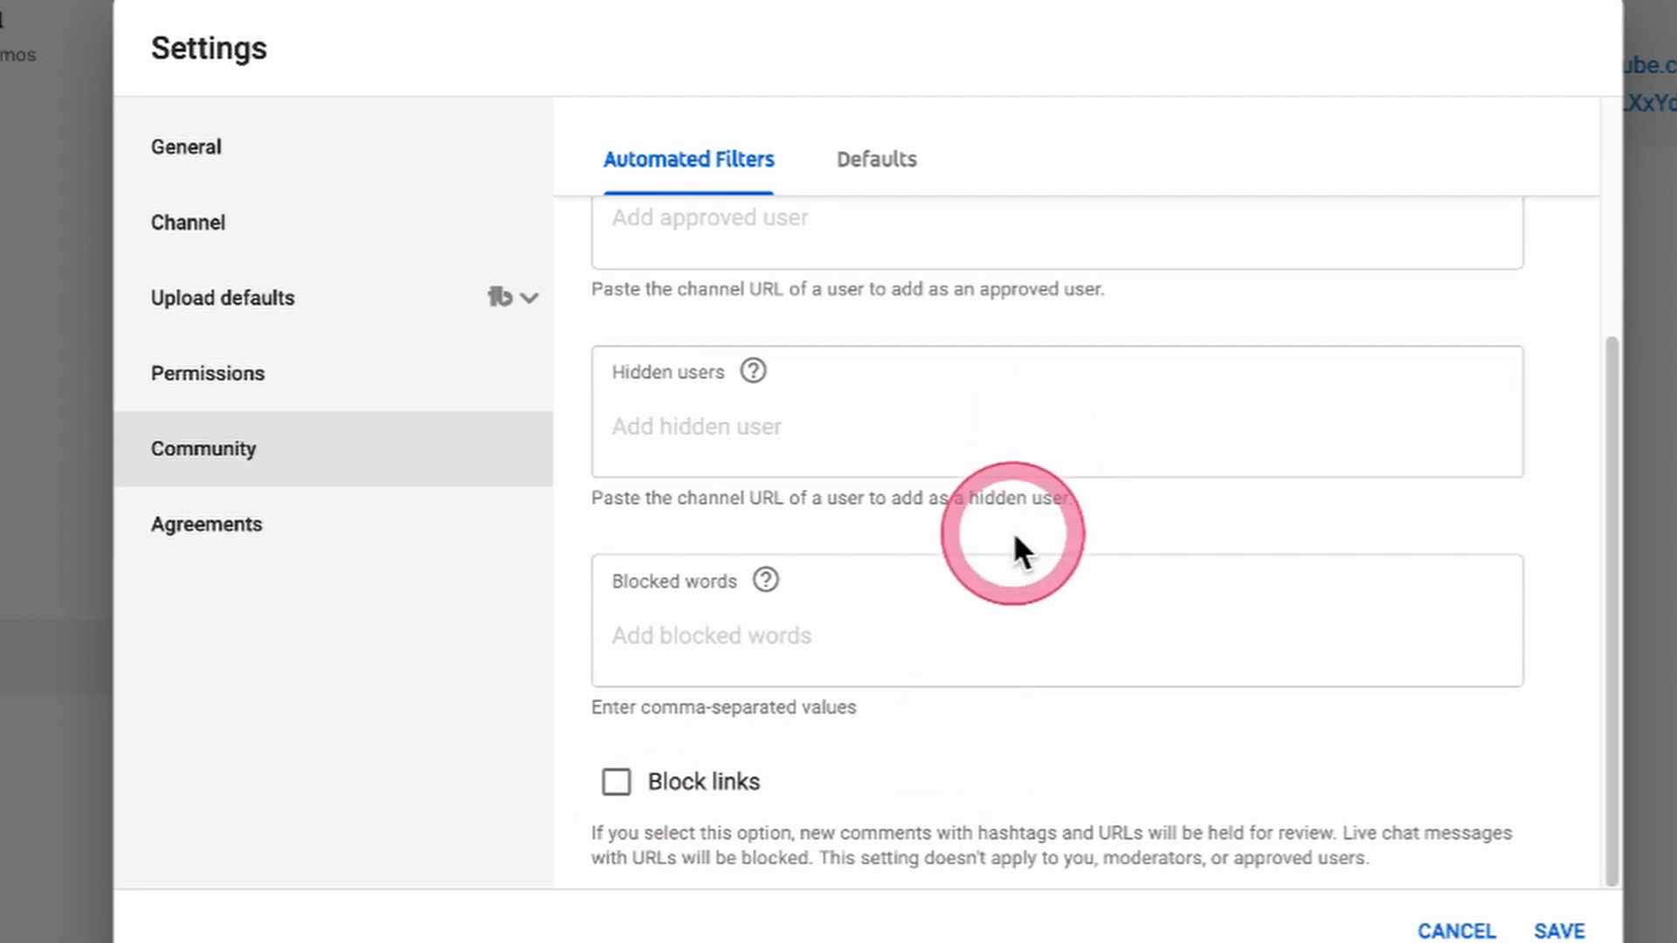
{"action": "scroll", "coordinate": [1013, 533], "scroll_direction": "up", "scroll_amount": 3}
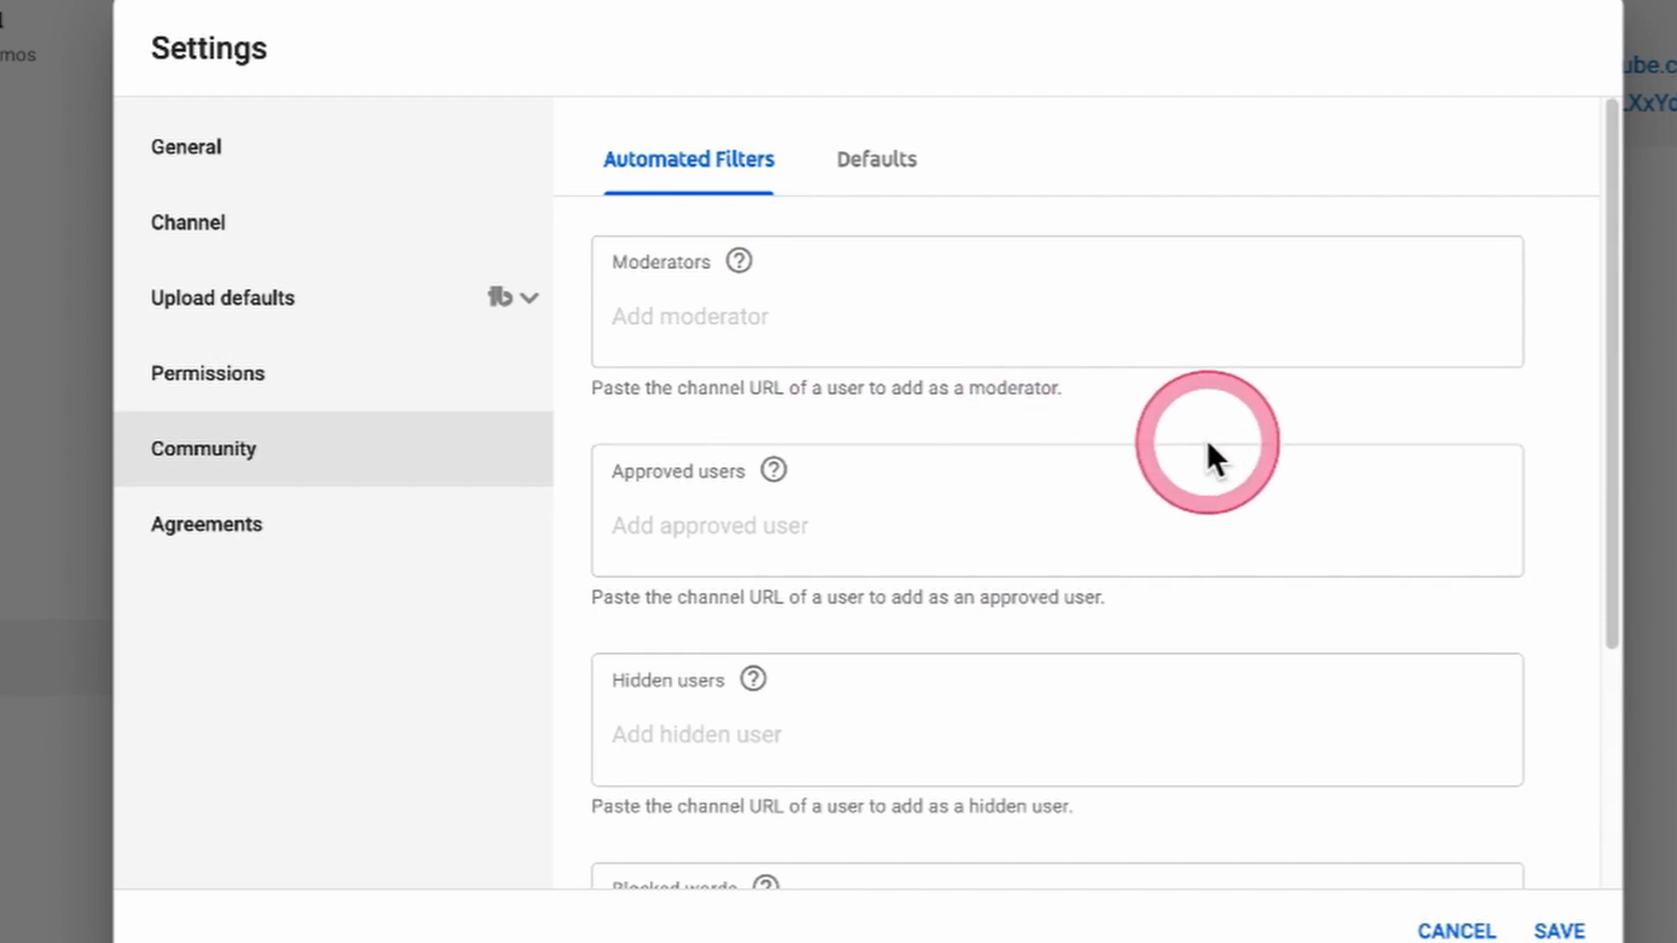
View the community comment defaults and the available options for comments on the Discussions tab, keeping the current choice.
{"action": "left_click", "coordinate": [900, 172]}
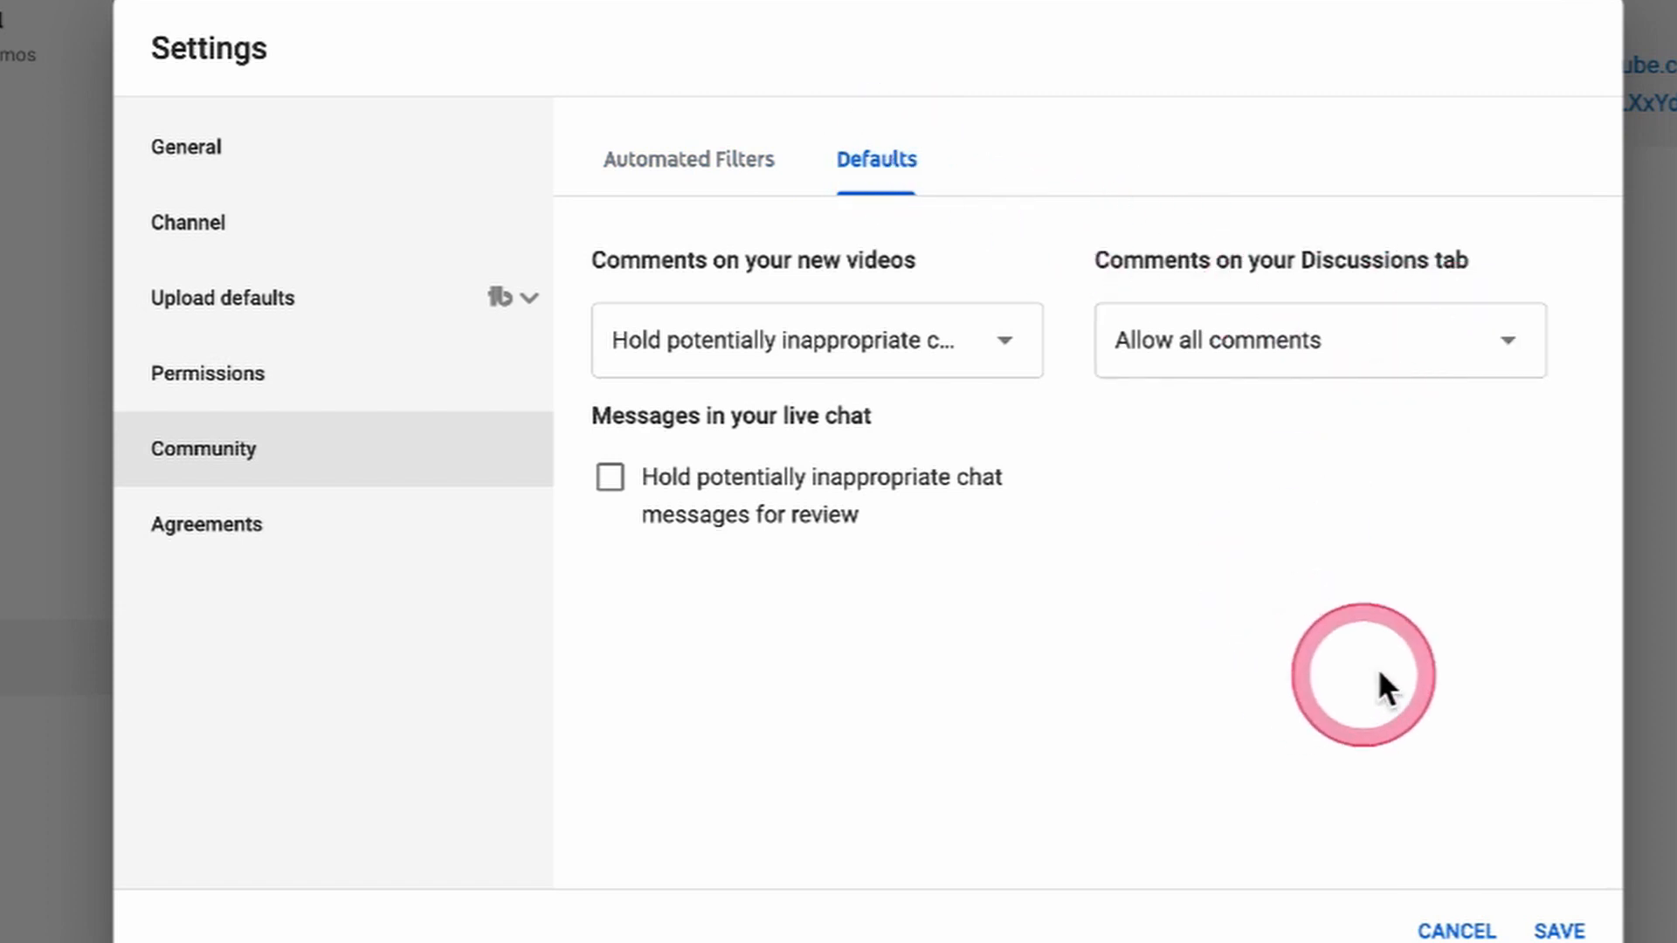
{"action": "left_click", "coordinate": [1507, 349]}
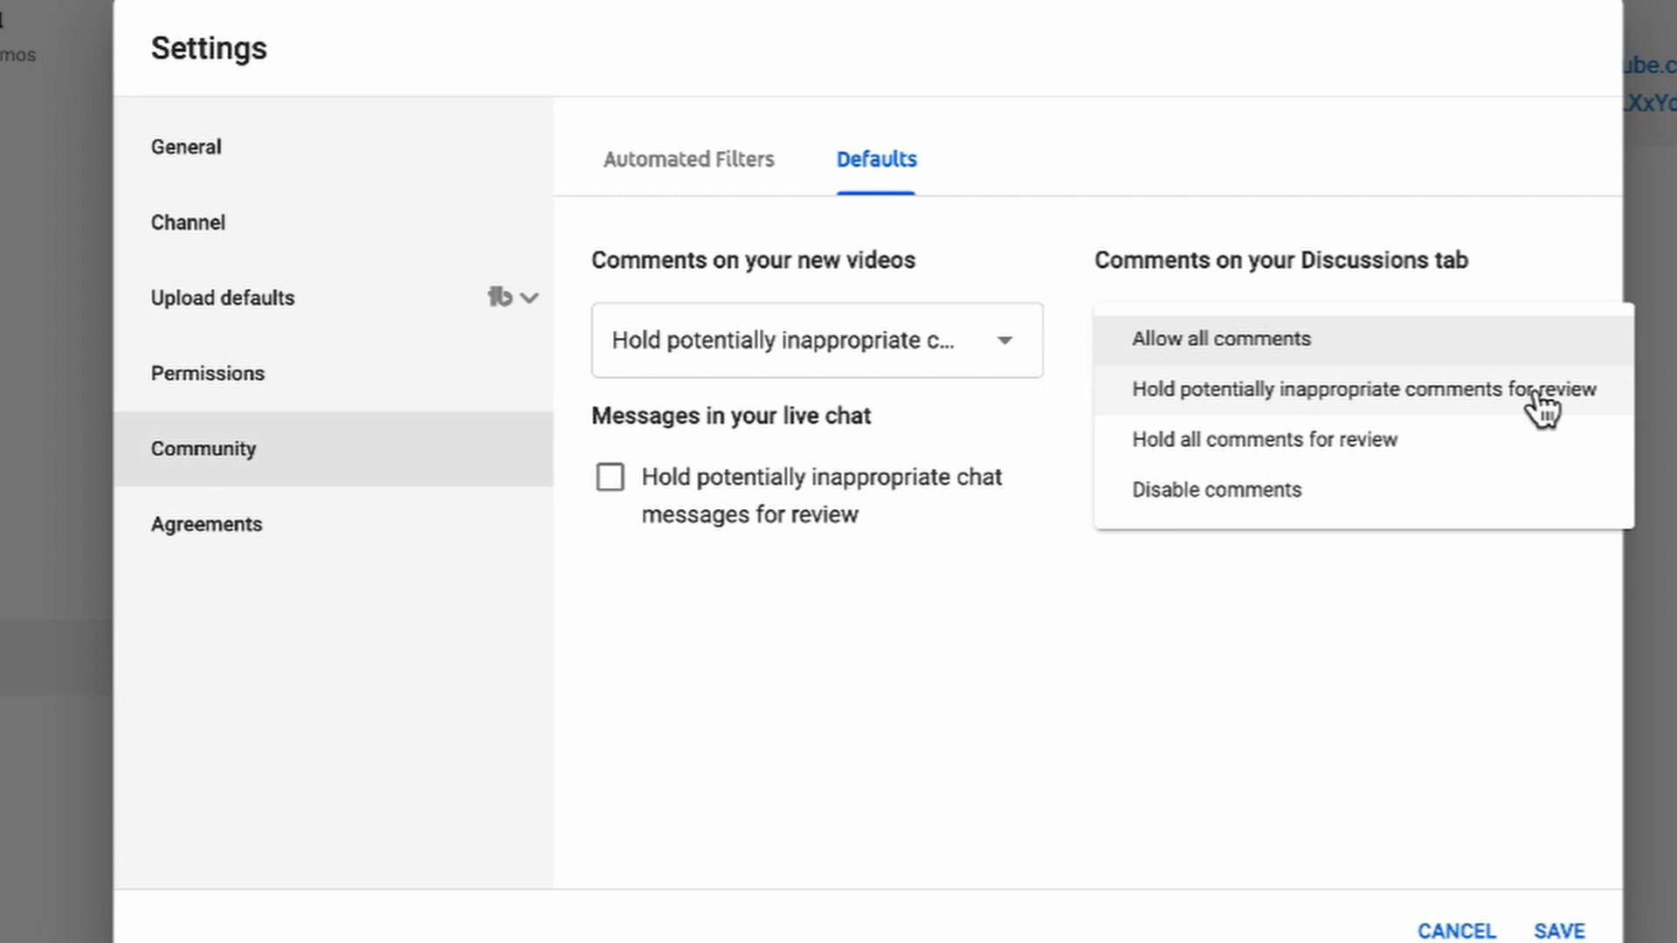
{"action": "left_click_drag", "start_coordinate": [1306, 454], "coordinate": [1178, 653]}
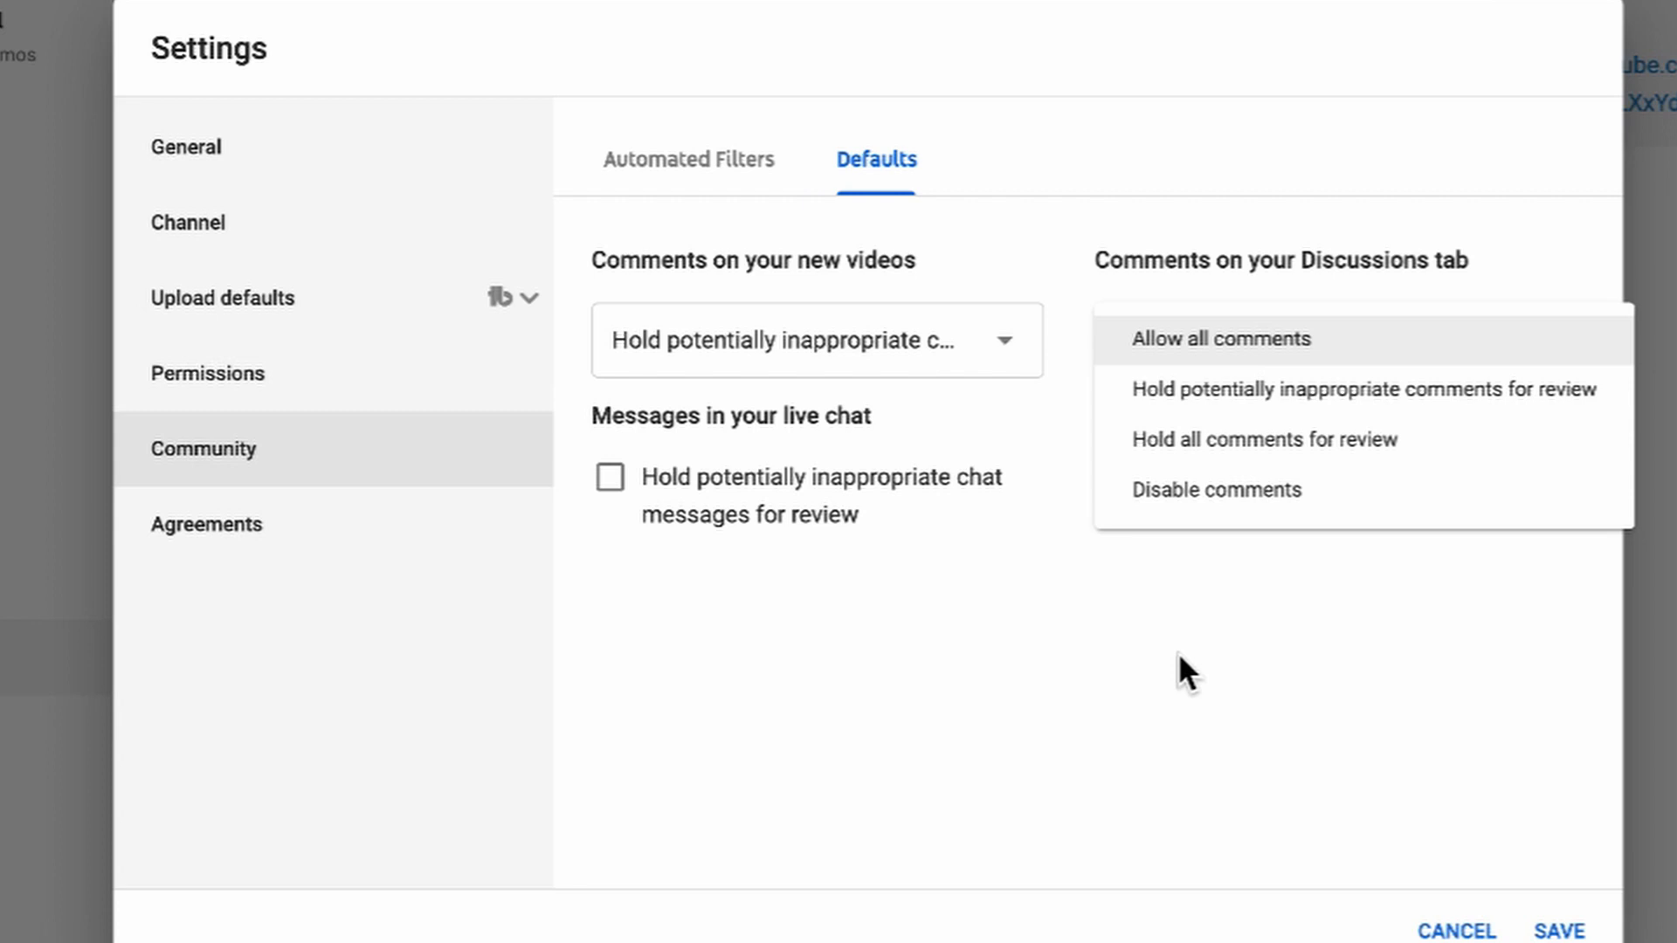
{"action": "left_click", "coordinate": [1146, 588]}
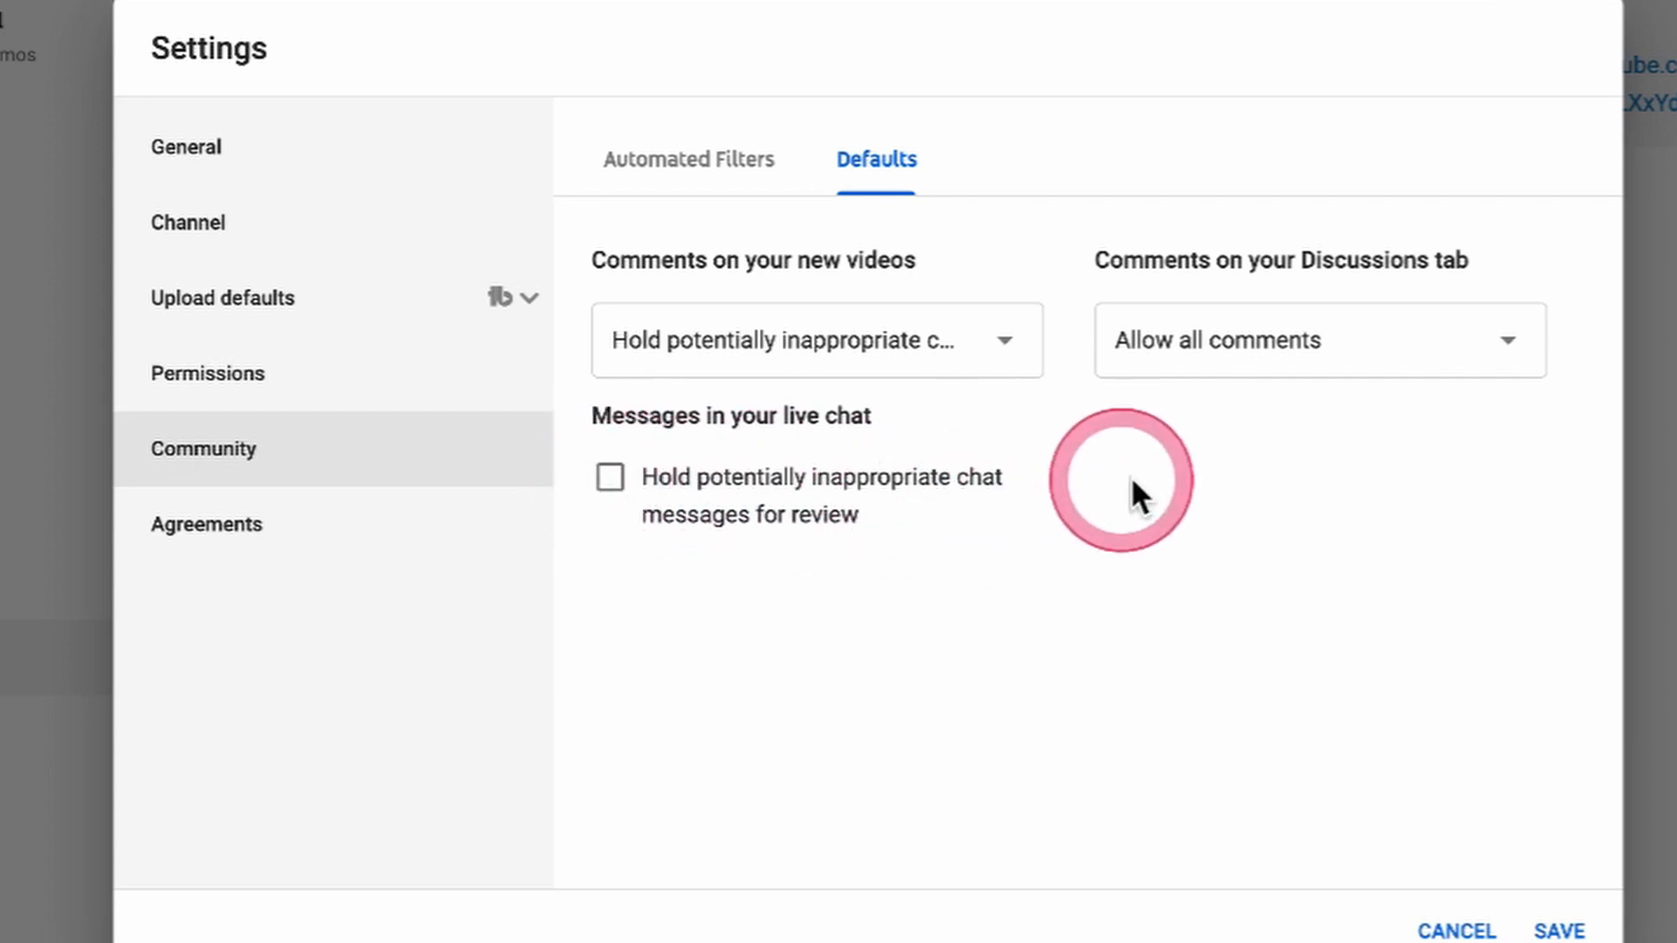
View the agreements information and save the channel settings.
{"action": "left_click", "coordinate": [248, 541]}
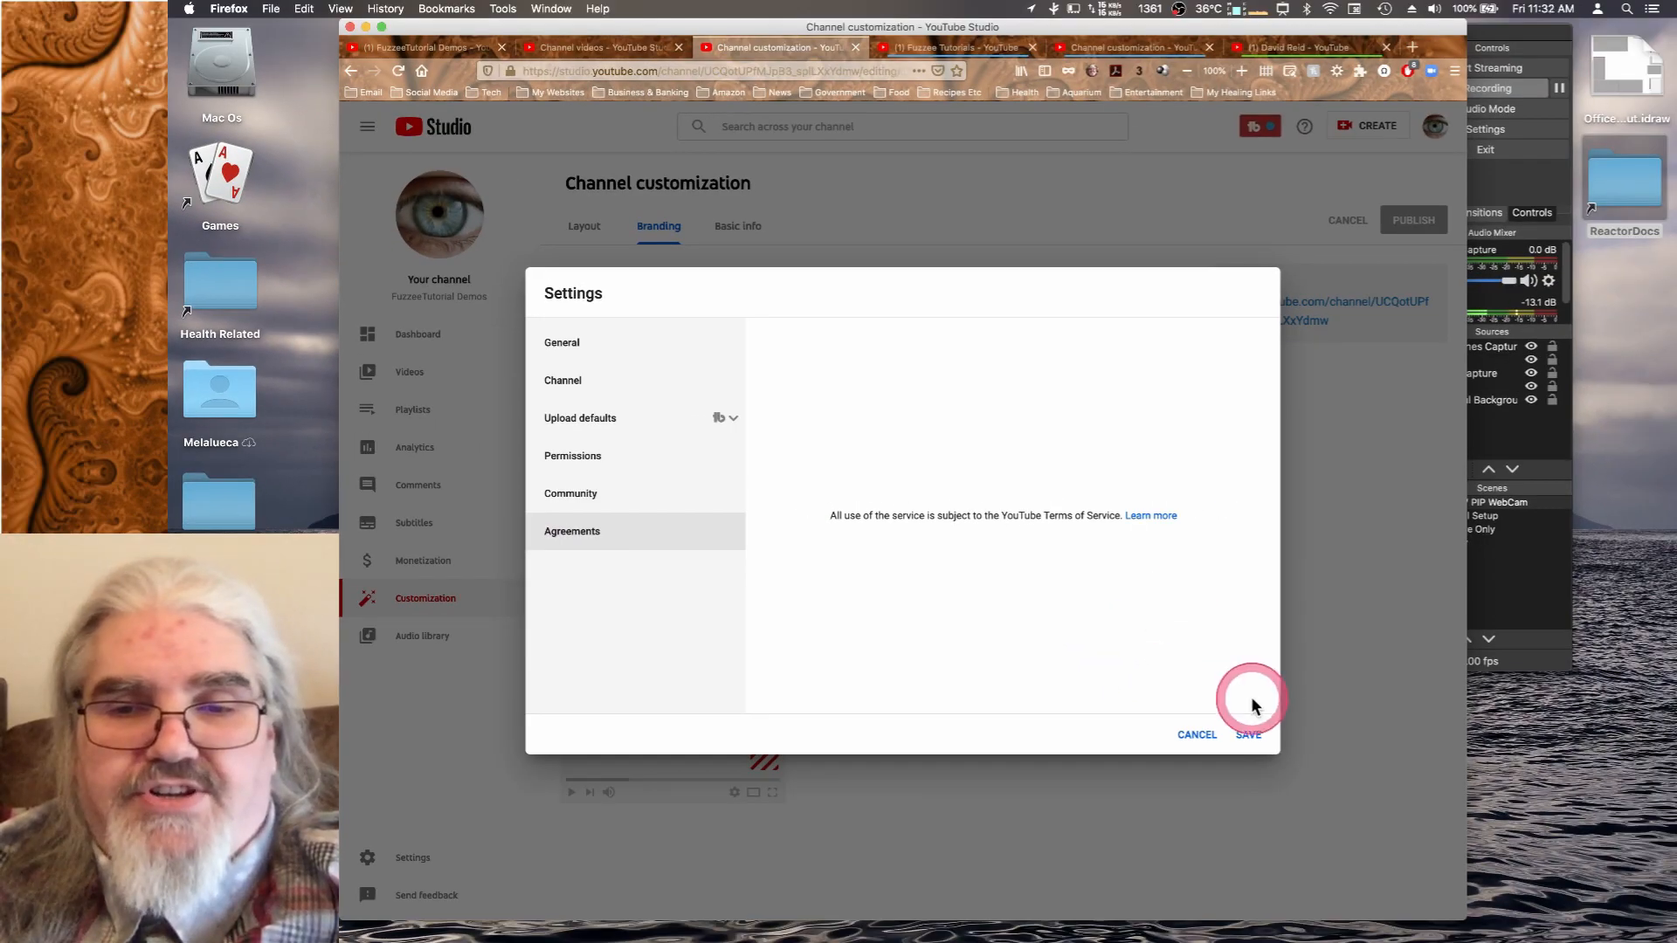
{"action": "left_click", "coordinate": [1249, 738]}
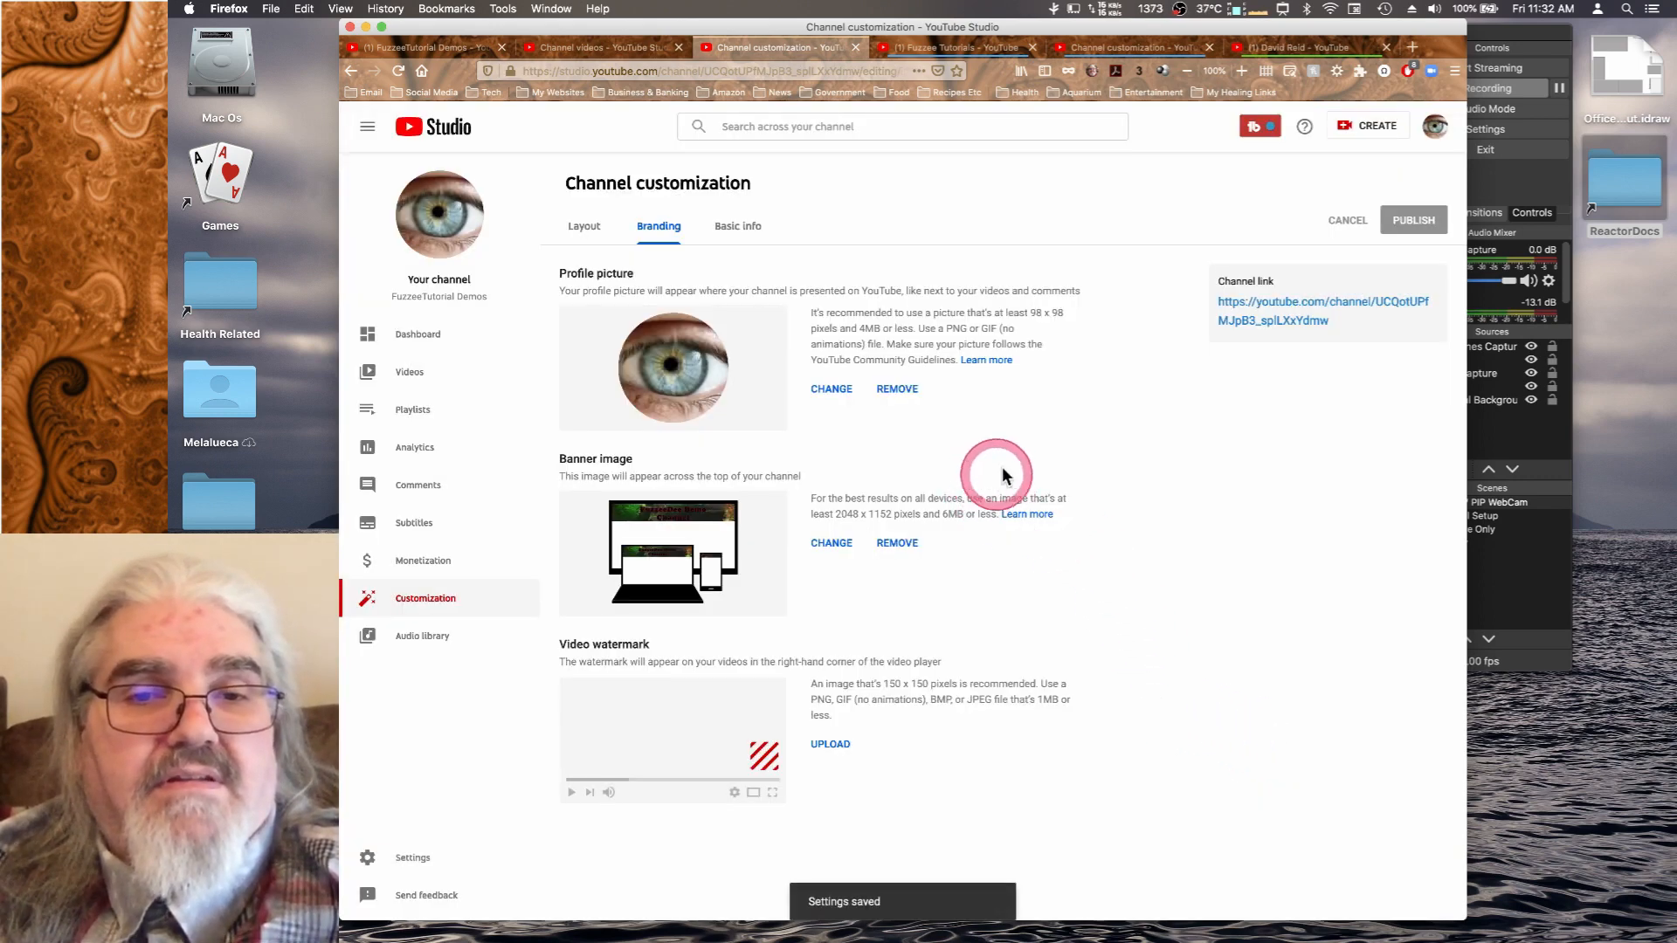
View the demo channel's basic info and compare it with the description and links on the Fuzzee Tutorials channel's About page.
{"action": "left_click", "coordinate": [748, 229]}
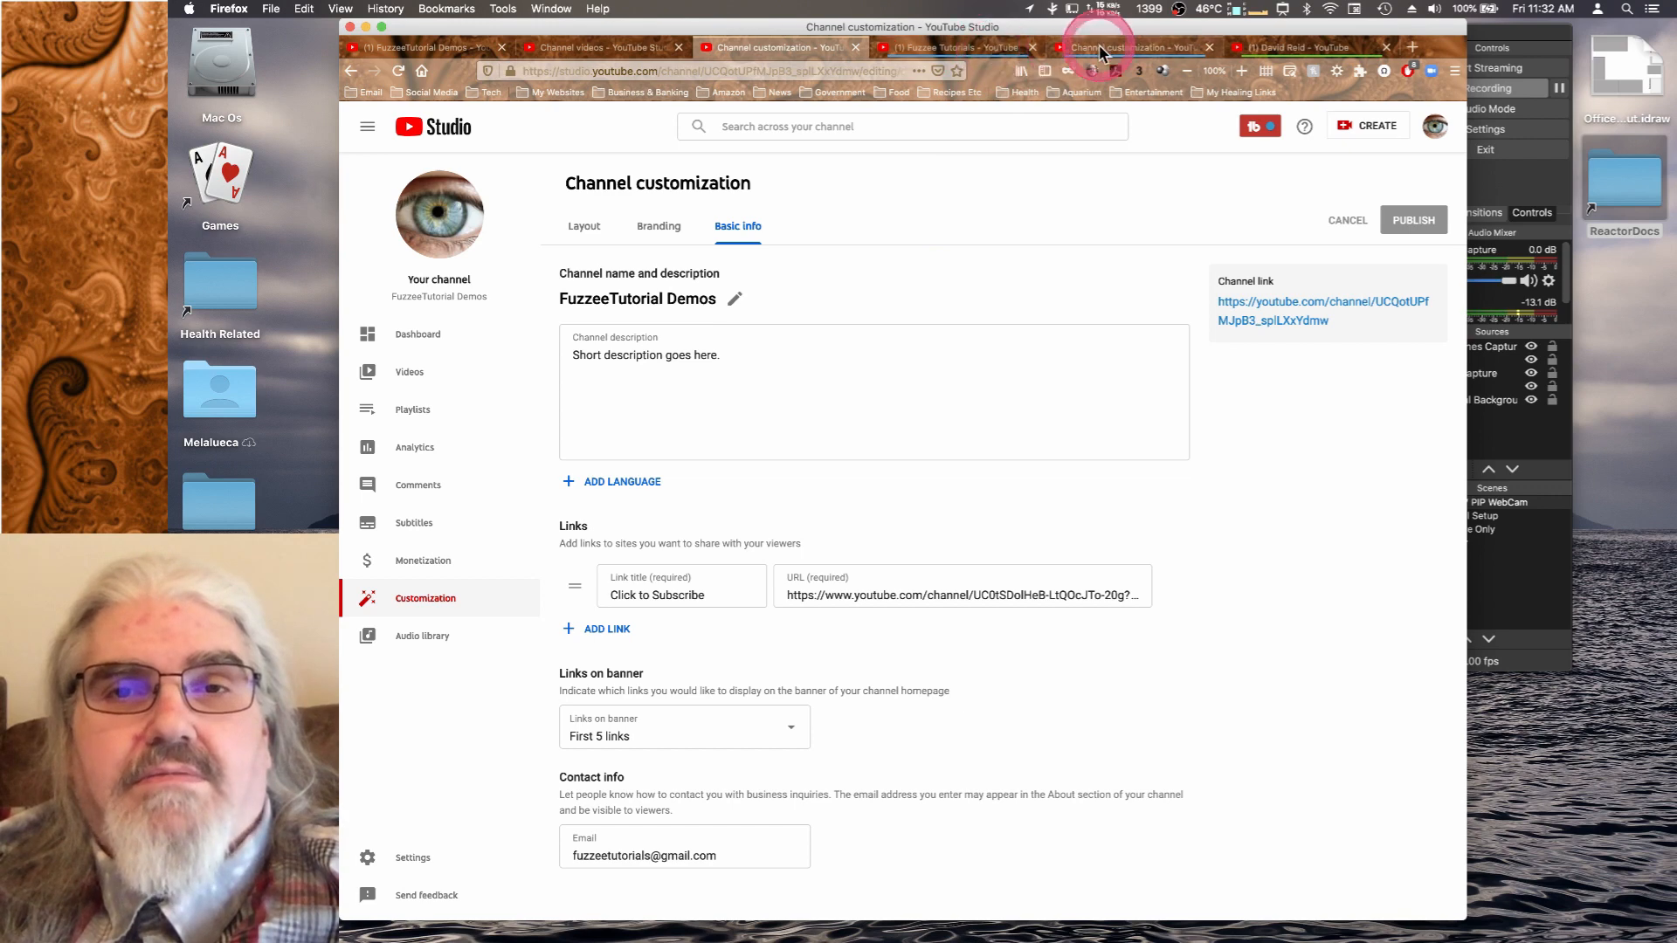
{"action": "left_click", "coordinate": [989, 57]}
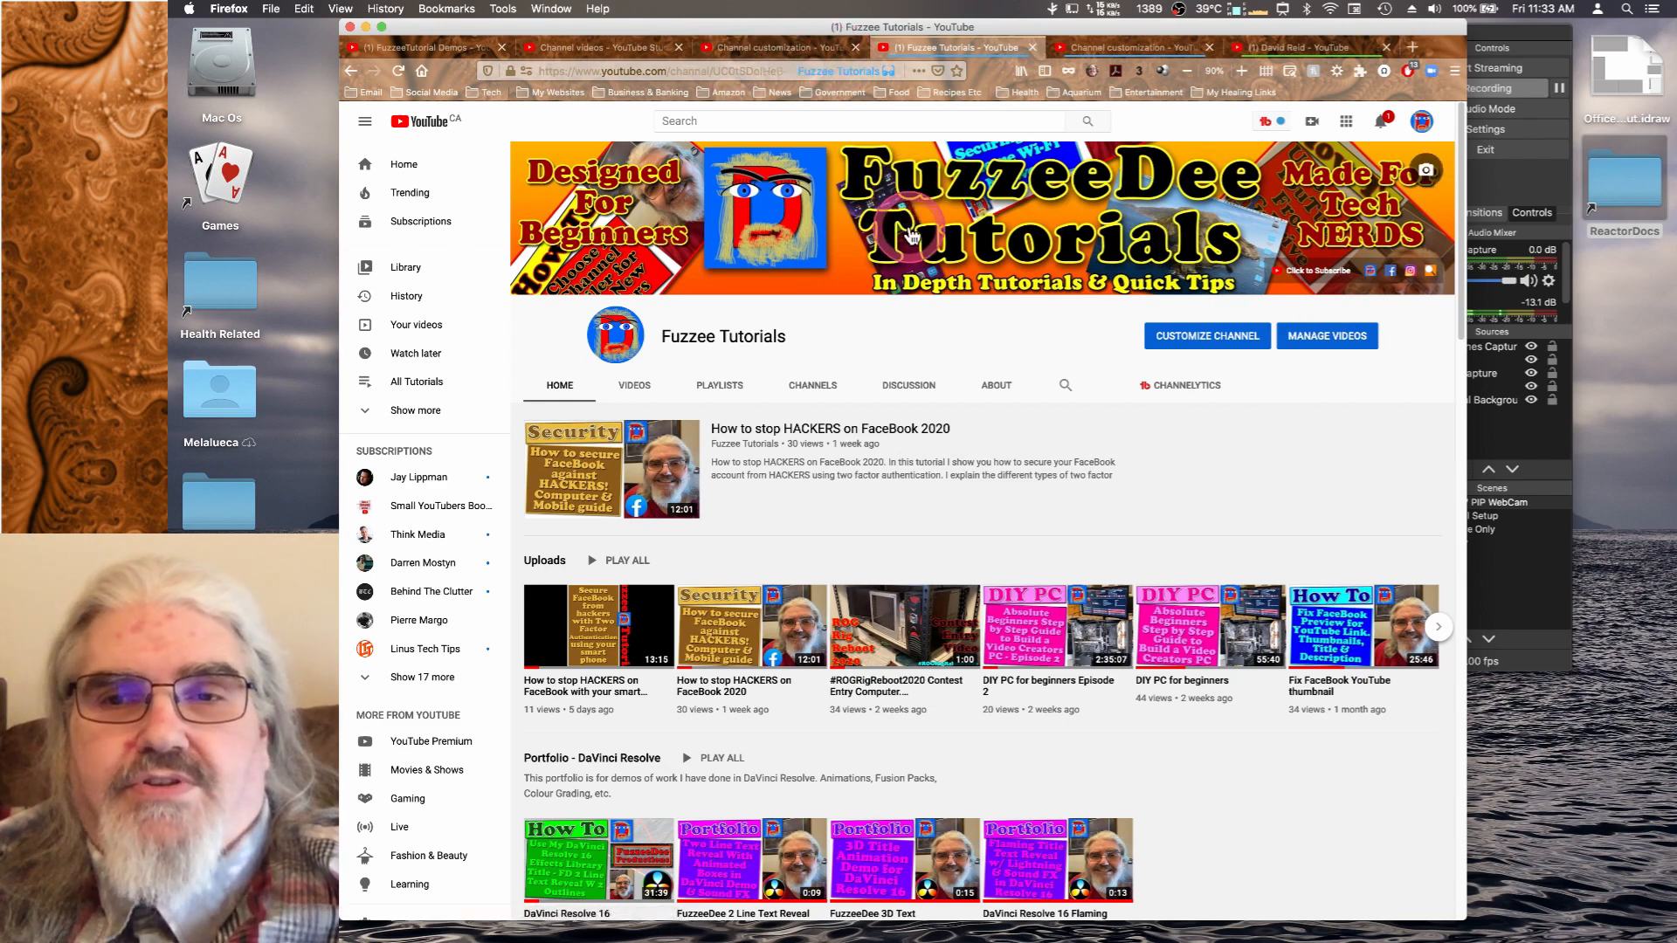
{"action": "left_click", "coordinate": [999, 391]}
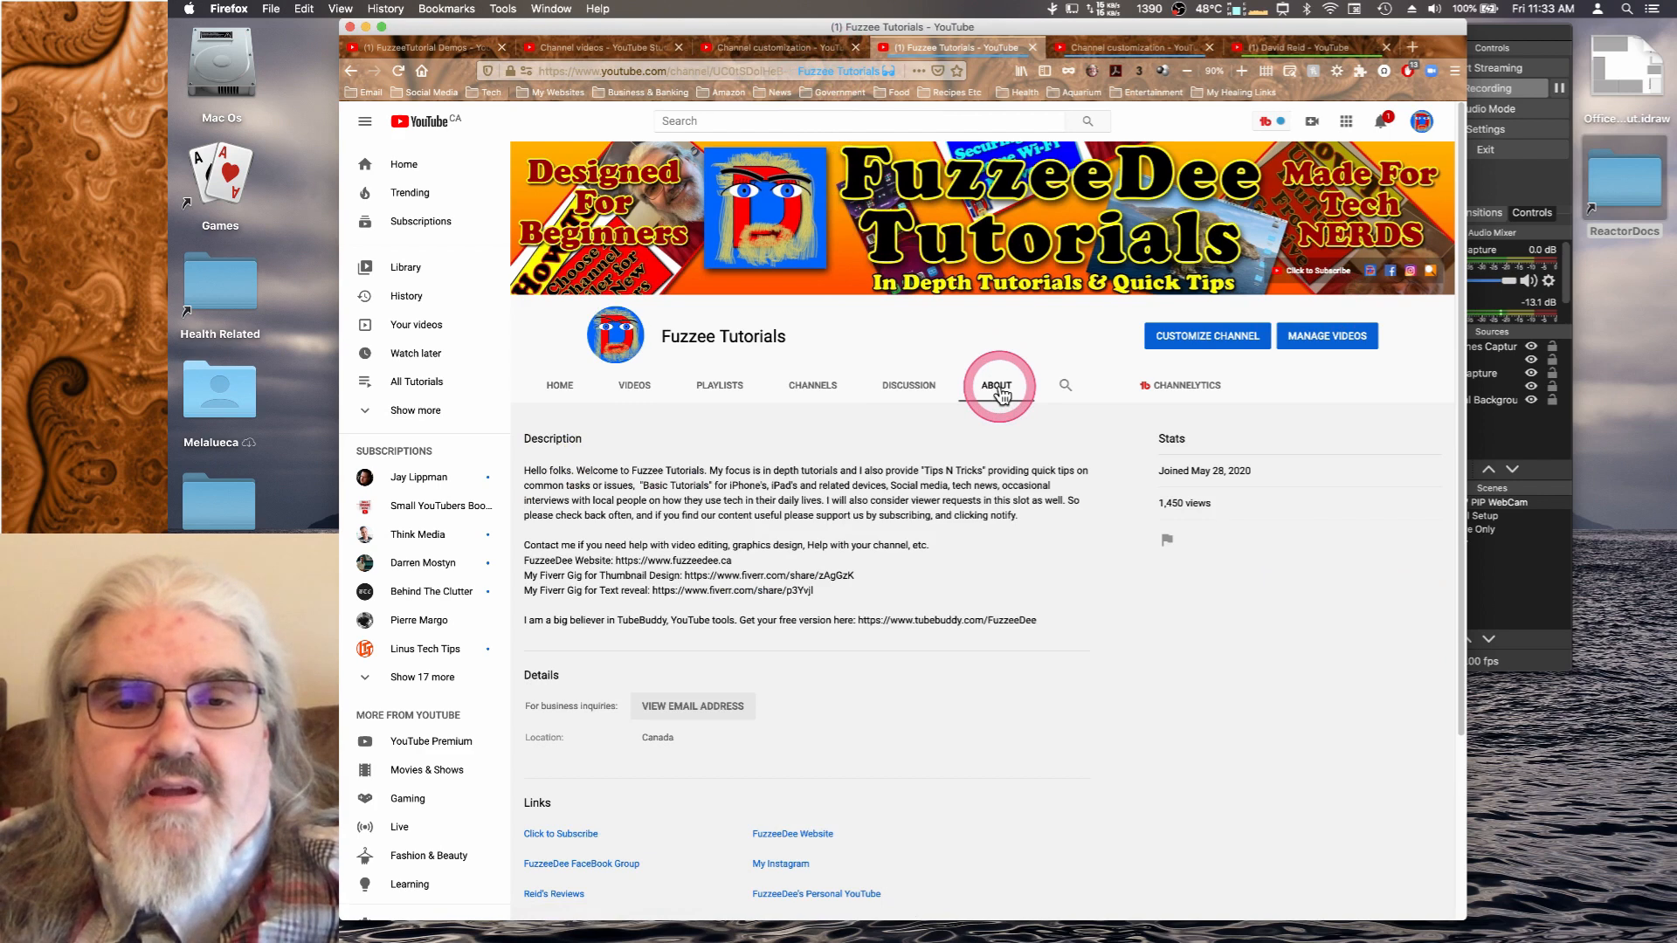
{"action": "scroll", "coordinate": [1070, 570], "scroll_direction": "down", "scroll_amount": 3}
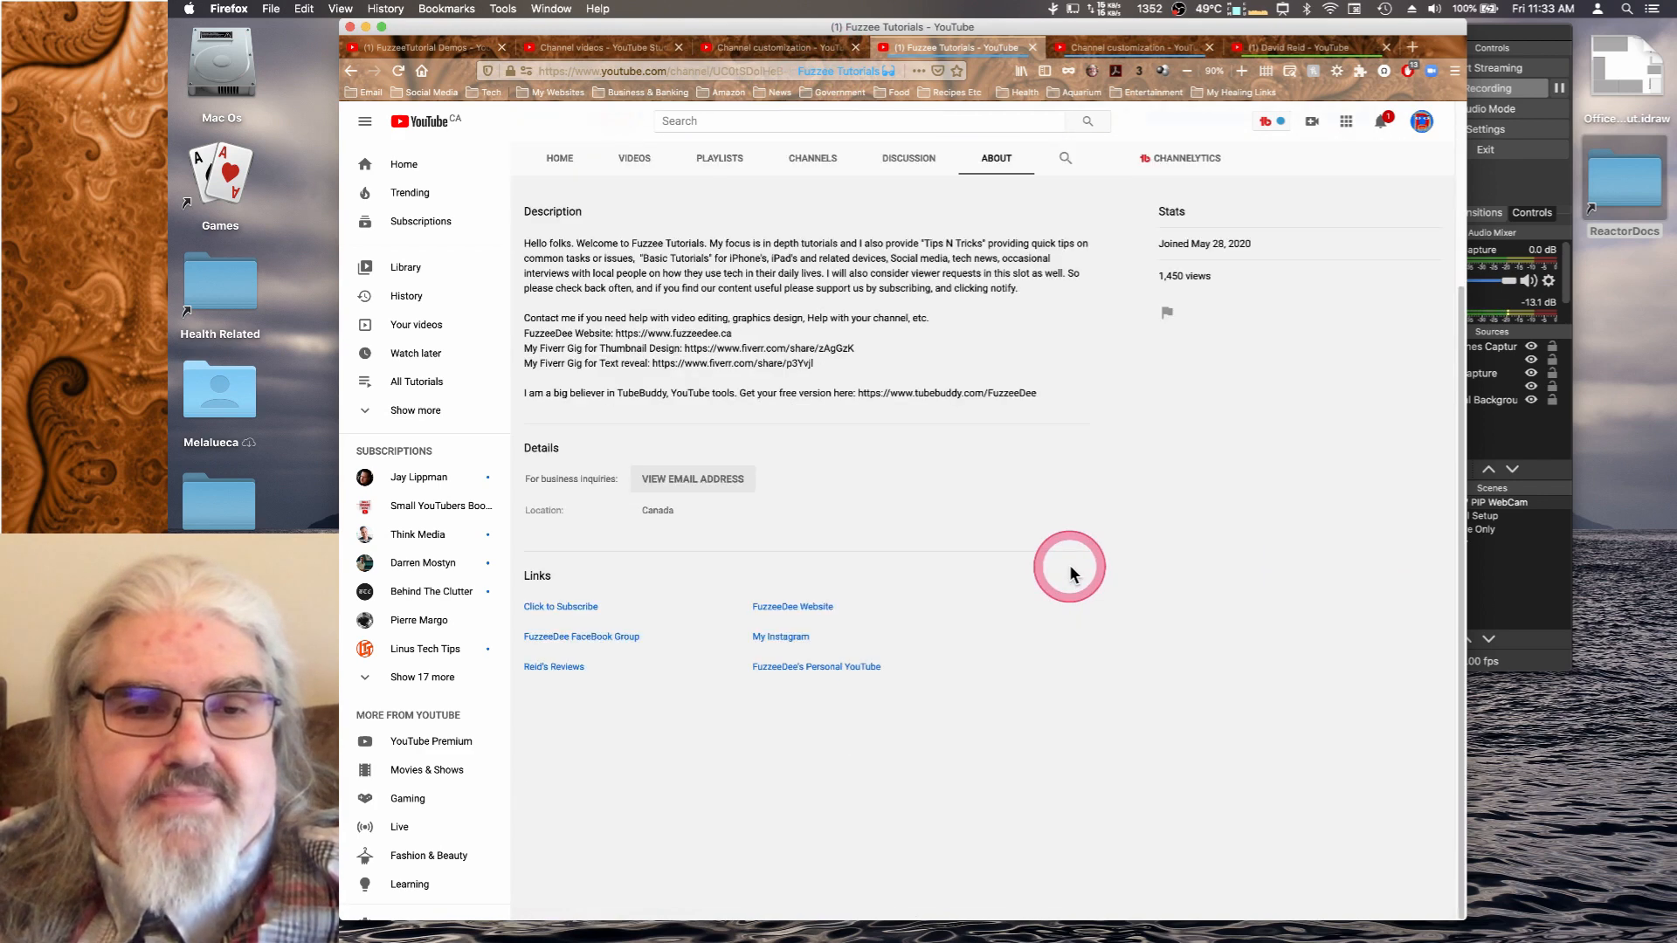
{"action": "scroll", "coordinate": [1071, 570], "scroll_direction": "up", "scroll_amount": 3}
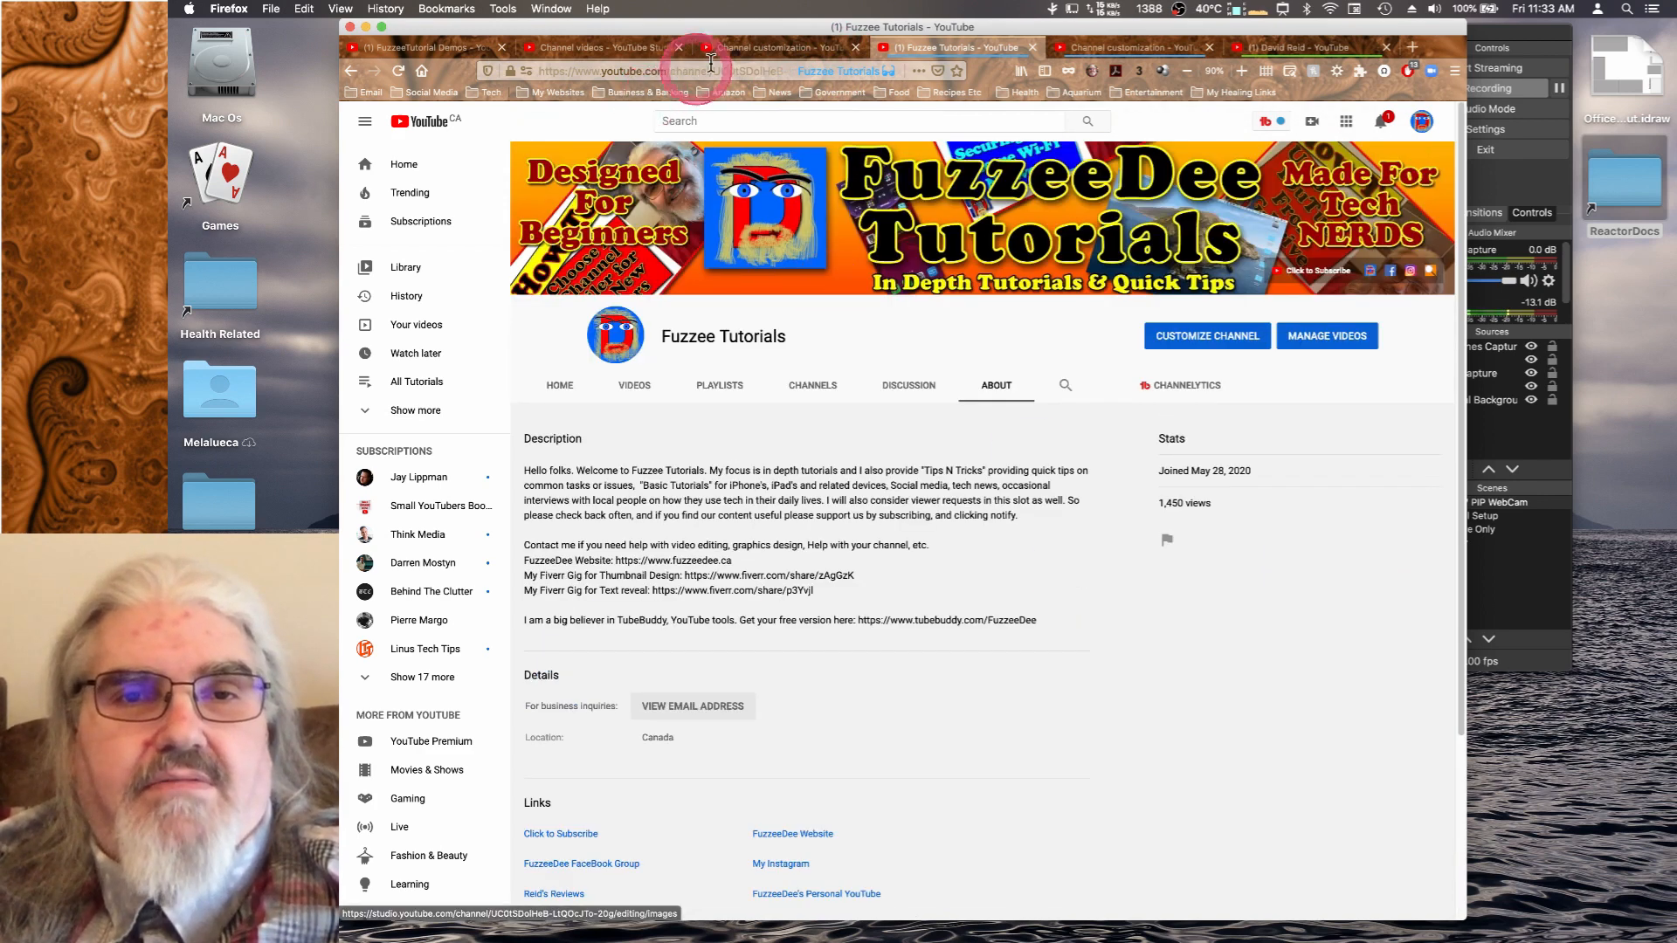
{"action": "left_click", "coordinate": [773, 47]}
Inspect the Click to Subscribe link's URL through to its end, highlighting the ?sub_confirmation=1 suffix.
{"action": "left_click", "coordinate": [823, 355]}
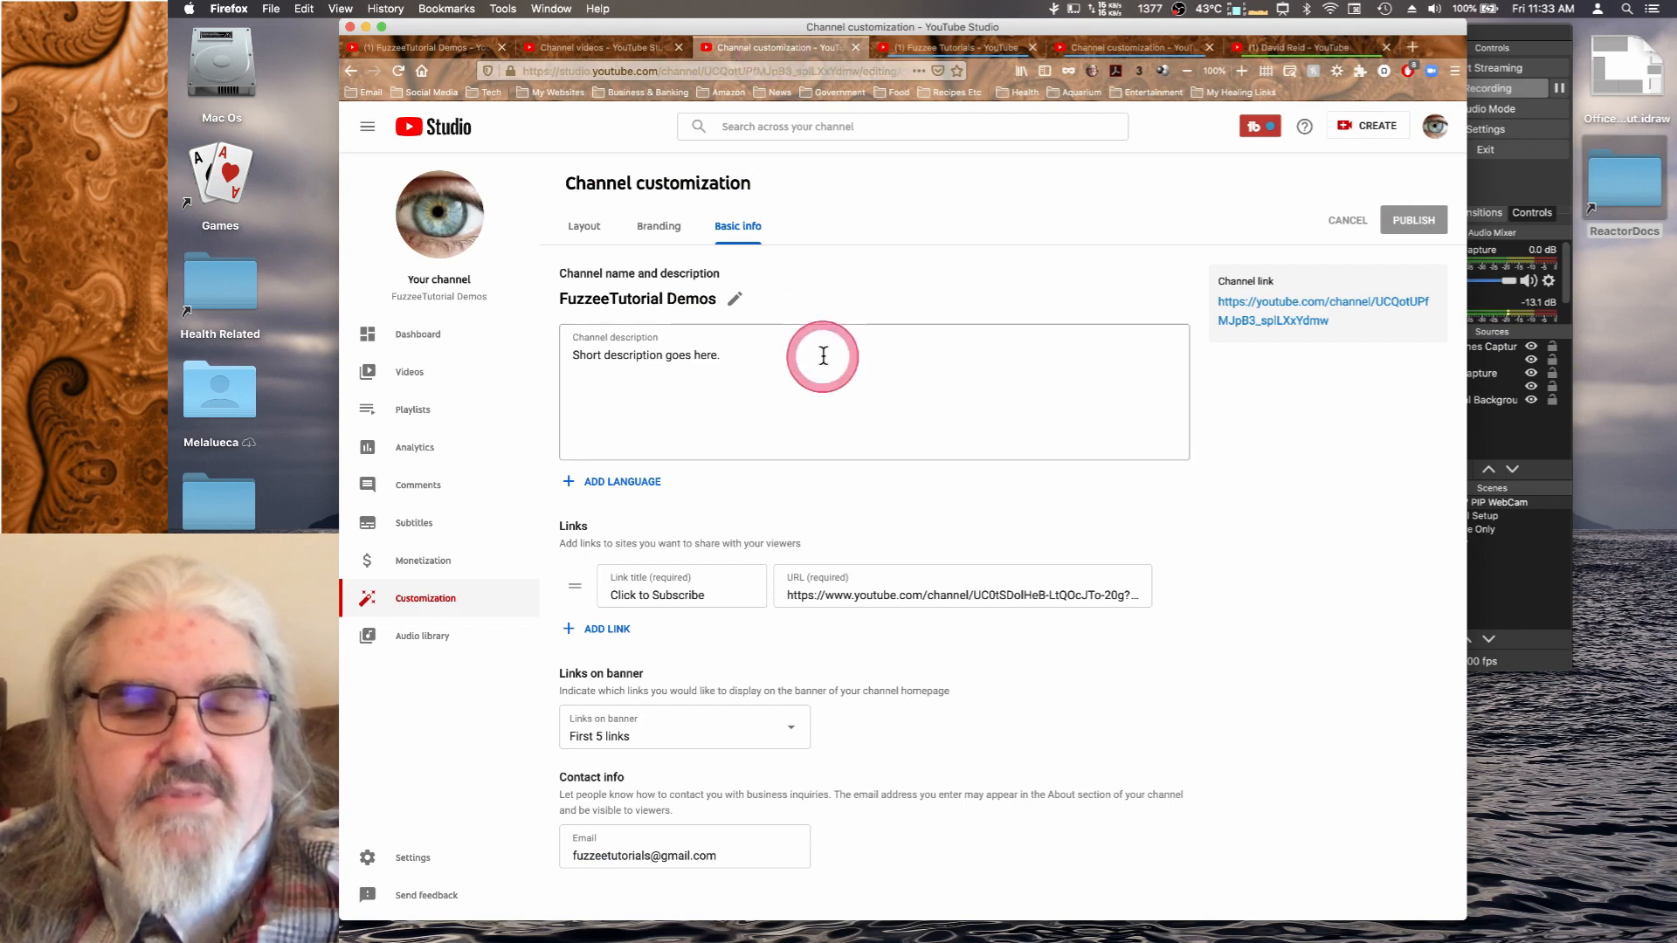
{"action": "left_click", "coordinate": [902, 516]}
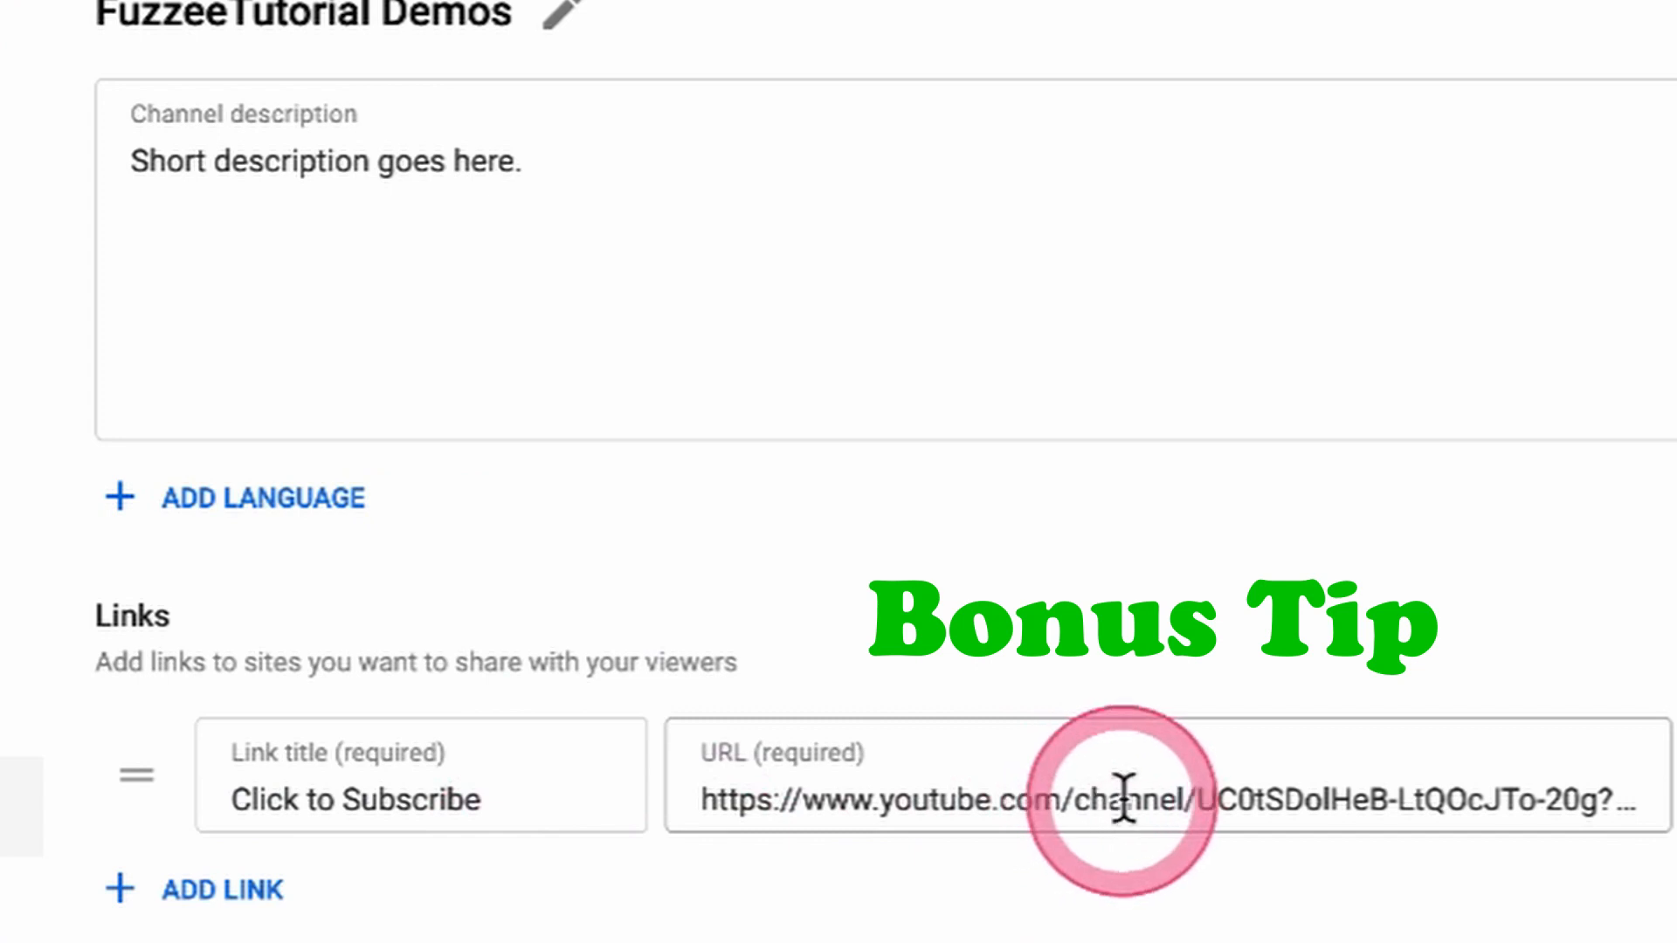
{"action": "left_click", "coordinate": [1124, 797]}
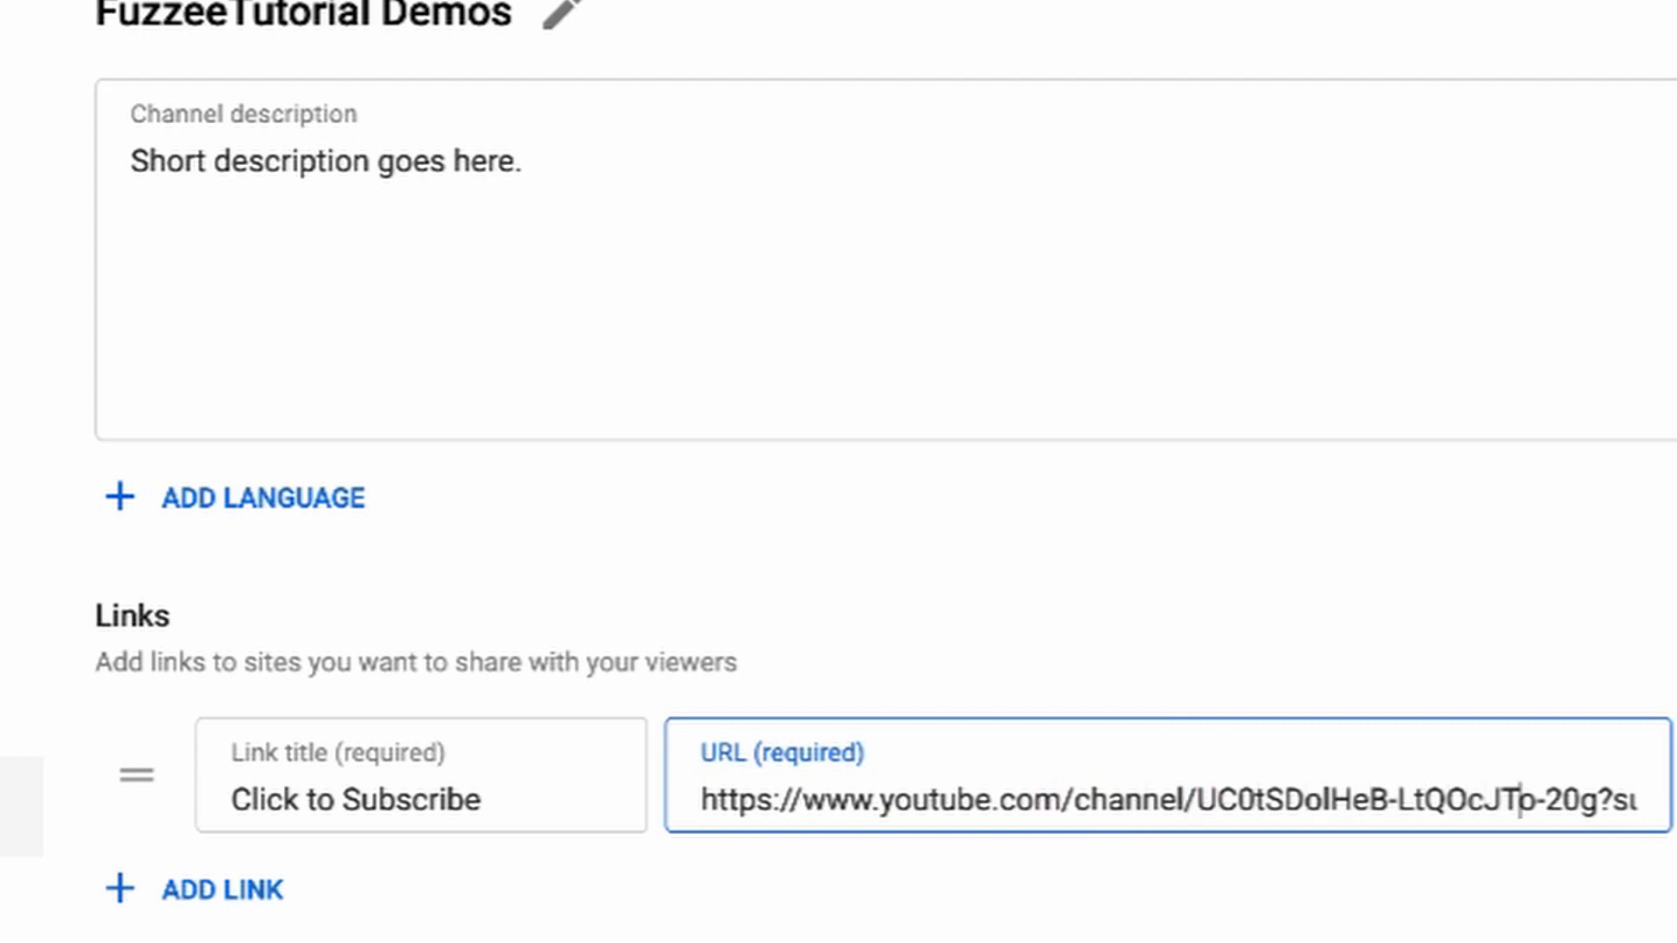
{"action": "type", "text": "b_confirmation="}
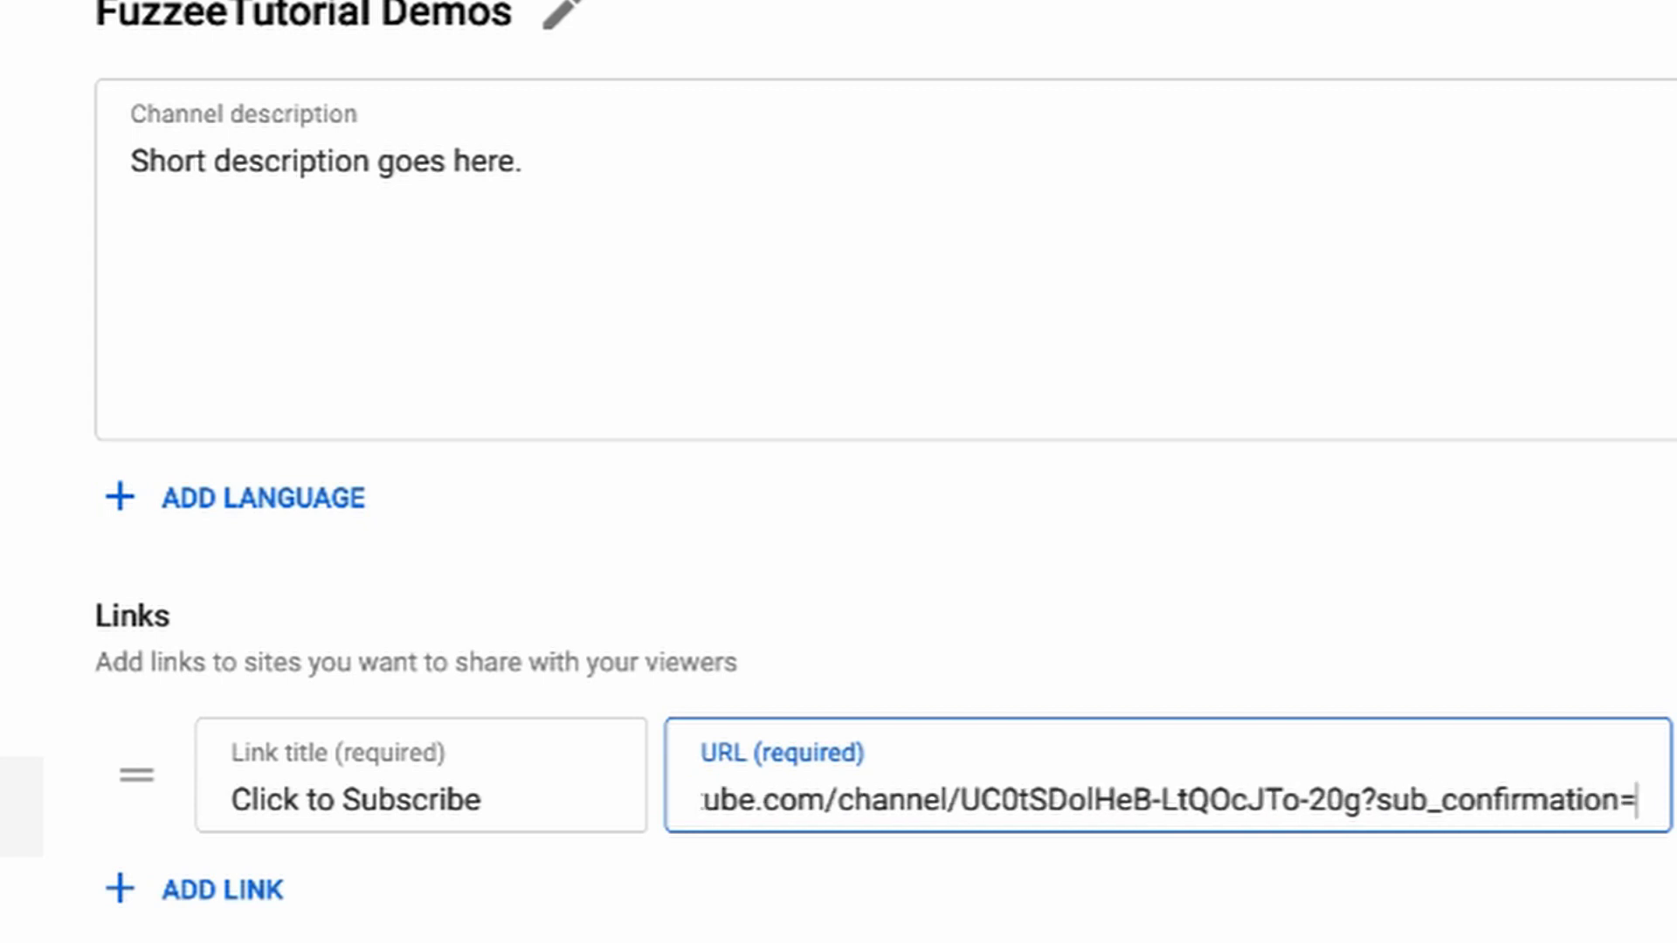
{"action": "type", "text": "1"}
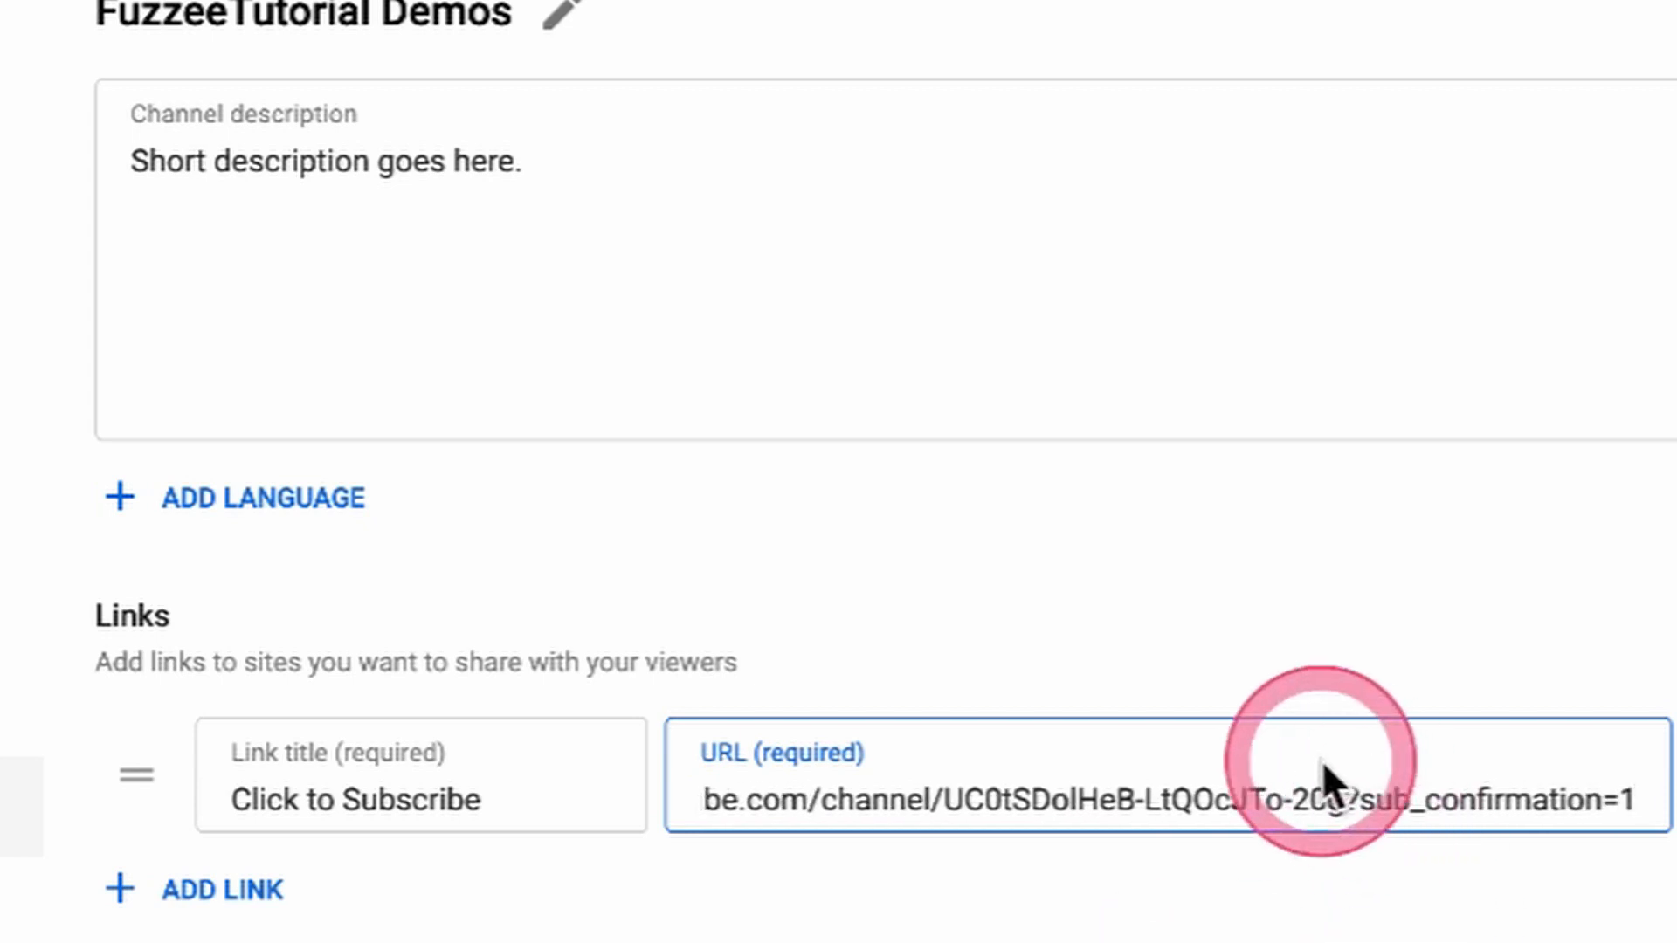
{"action": "left_click_drag", "start_coordinate": [1341, 802], "coordinate": [1665, 861]}
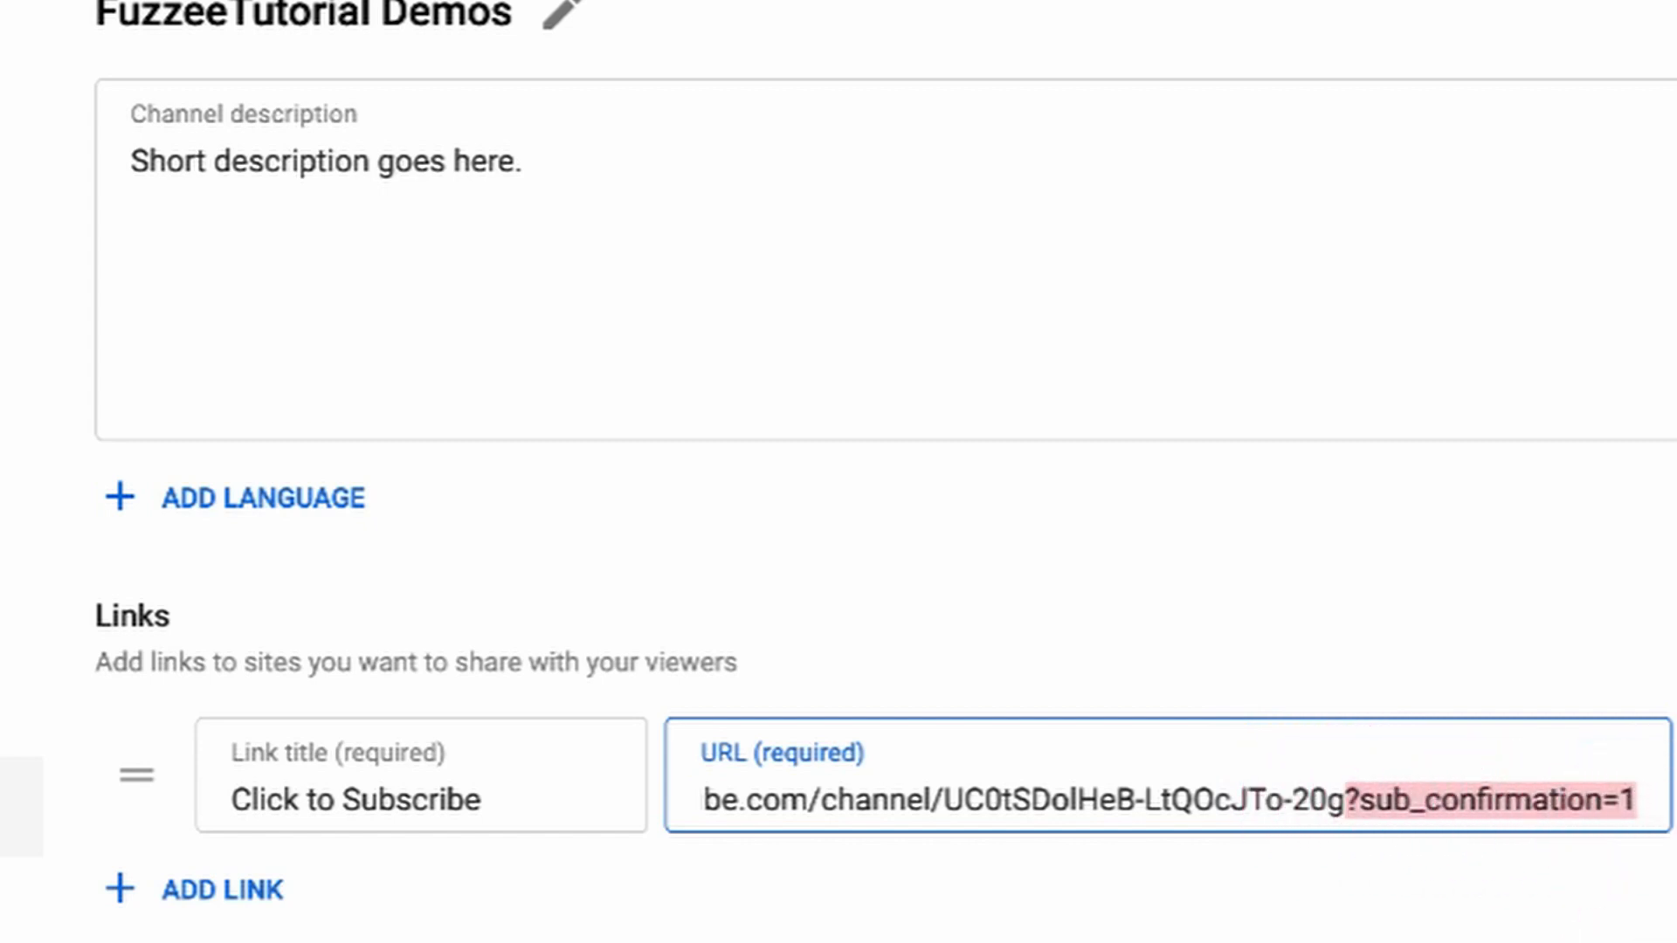
{"action": "left_click", "coordinate": [1652, 789]}
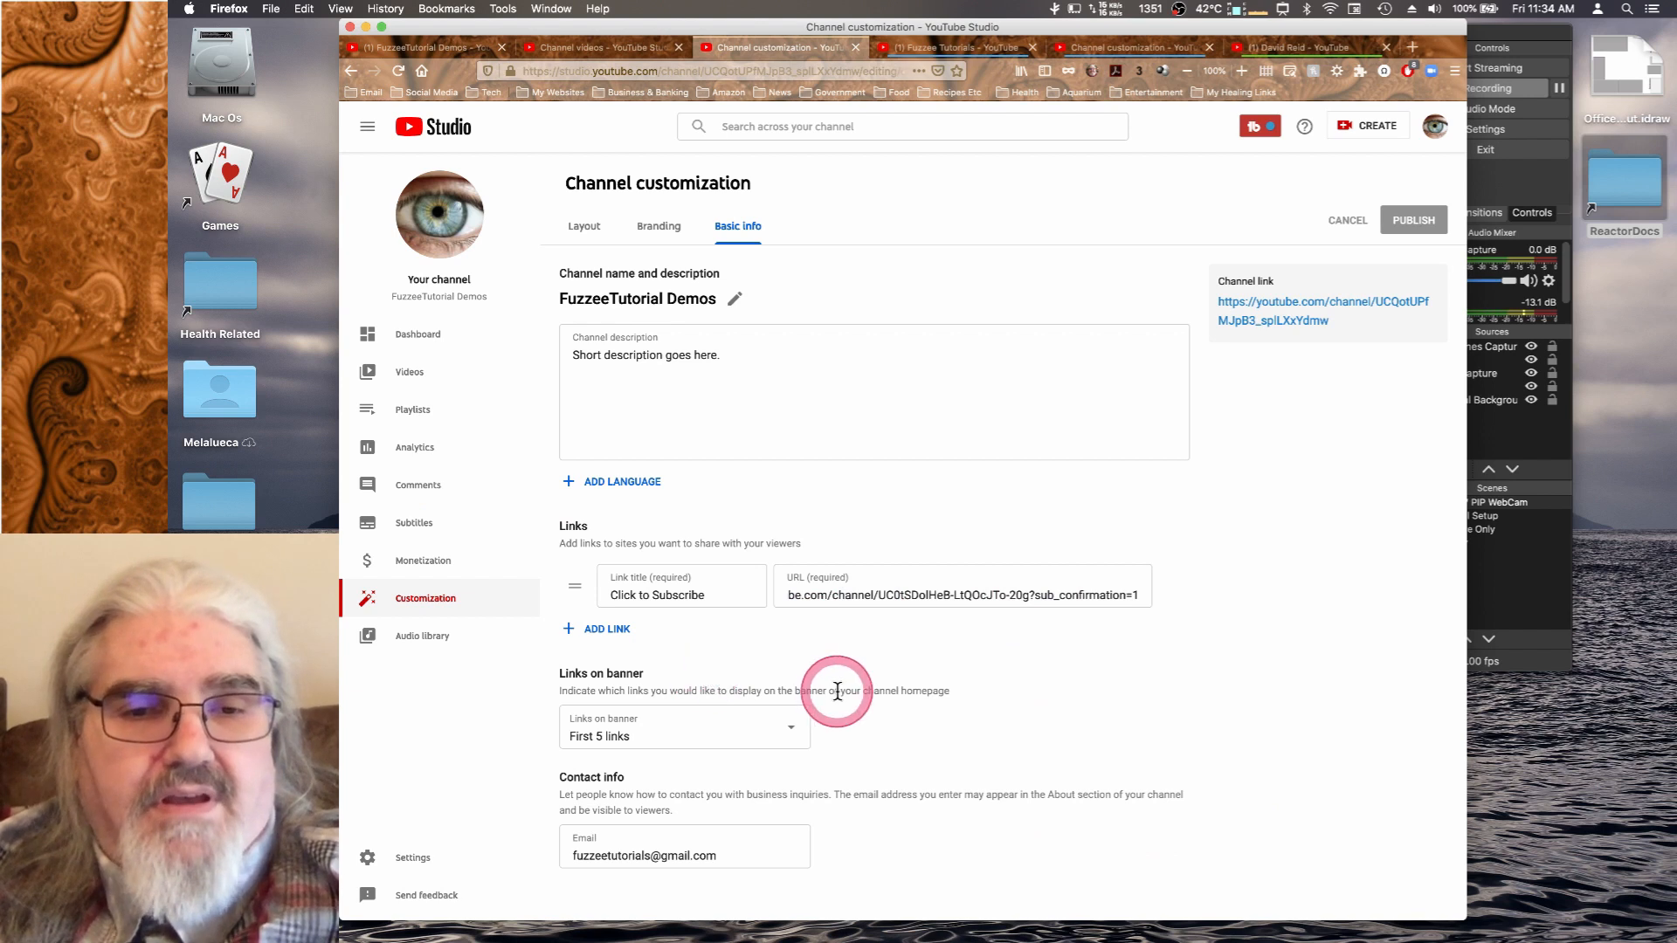
View the available options for how many links appear on the channel banner, keeping the current choice.
{"action": "left_click", "coordinate": [795, 732]}
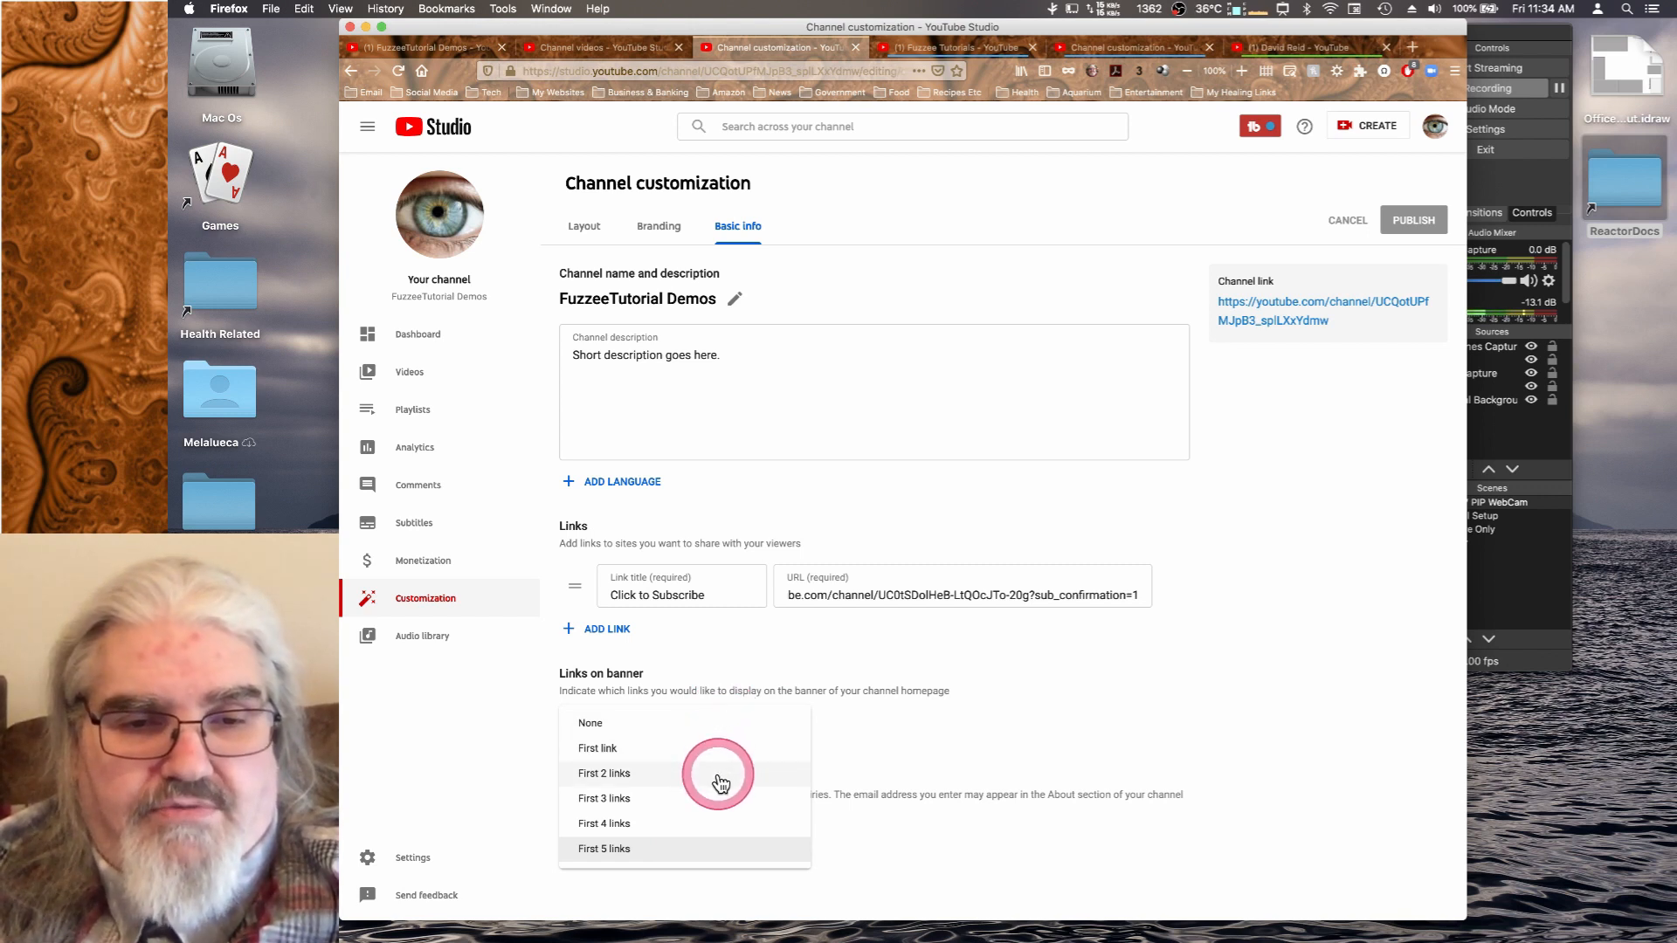
{"action": "left_click", "coordinate": [1140, 657]}
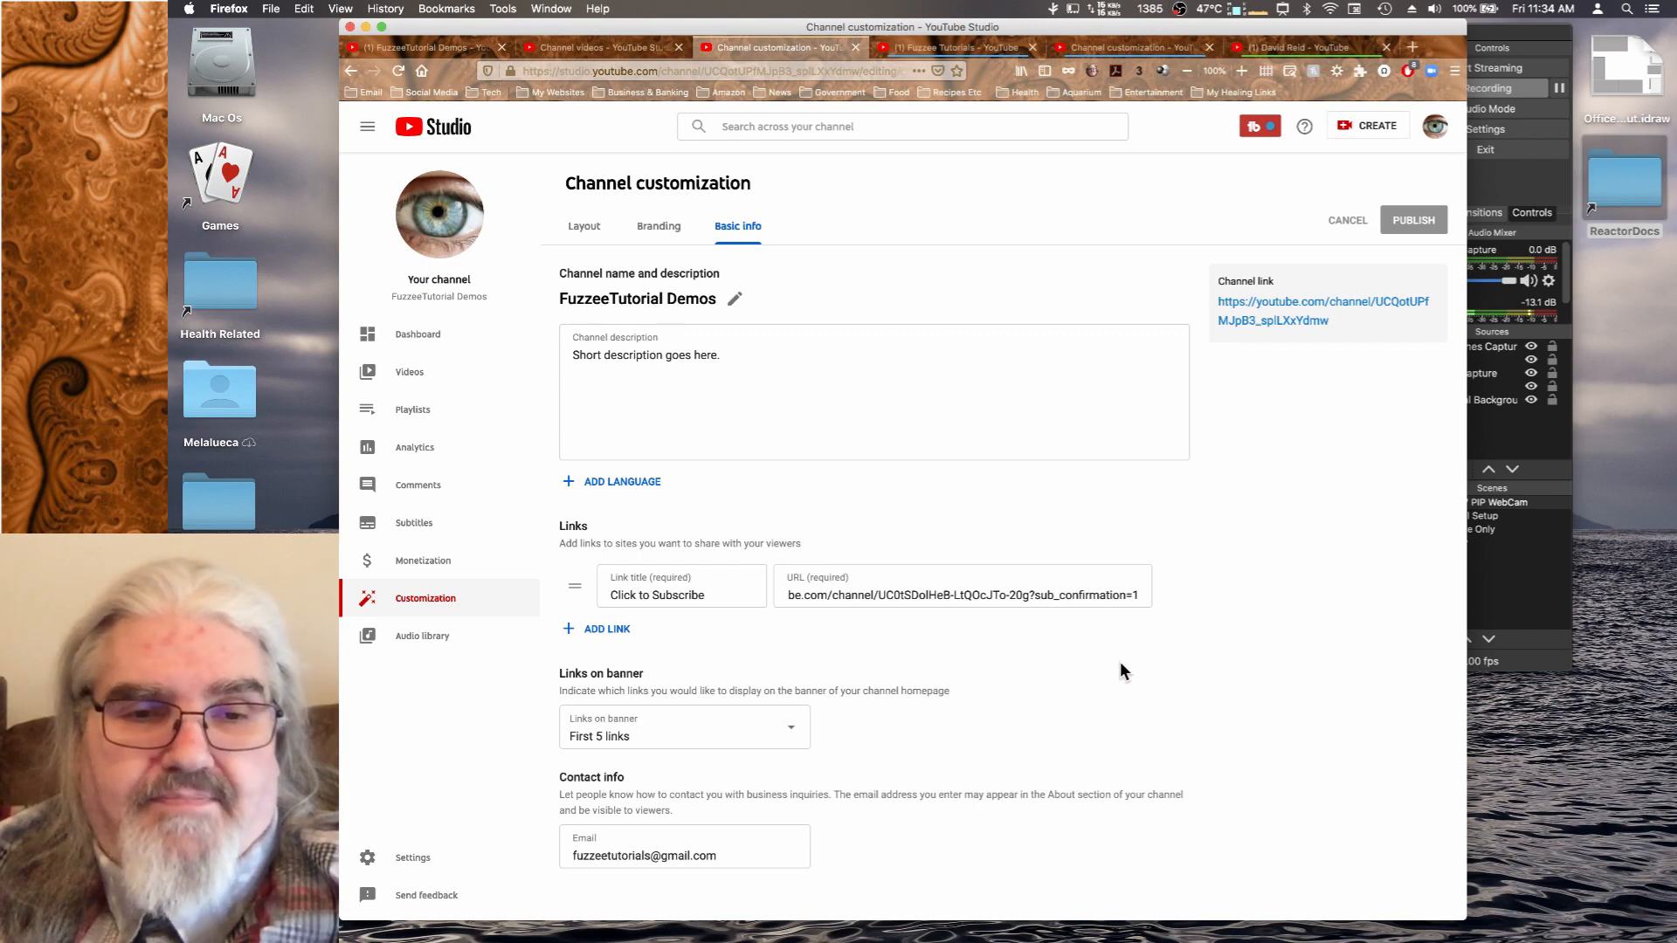
{"action": "left_click", "coordinate": [992, 271]}
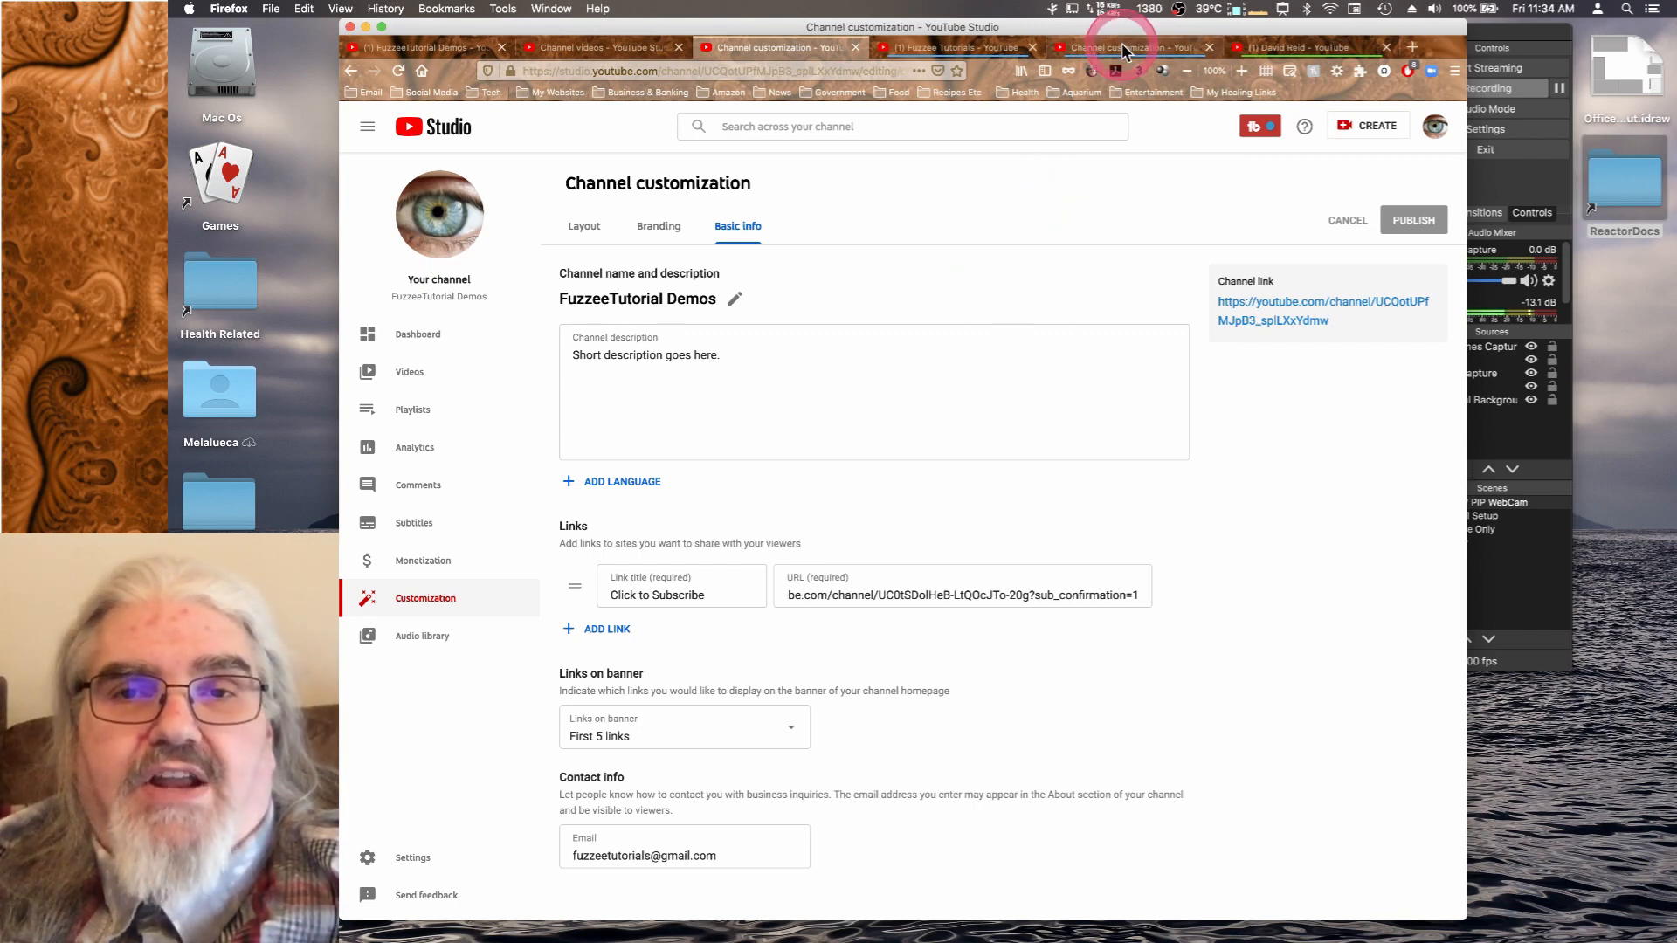
Review the links and banner on the Fuzzee Tutorials About page, and check the contact email field in the demo channel's basic info.
{"action": "left_click", "coordinate": [966, 49]}
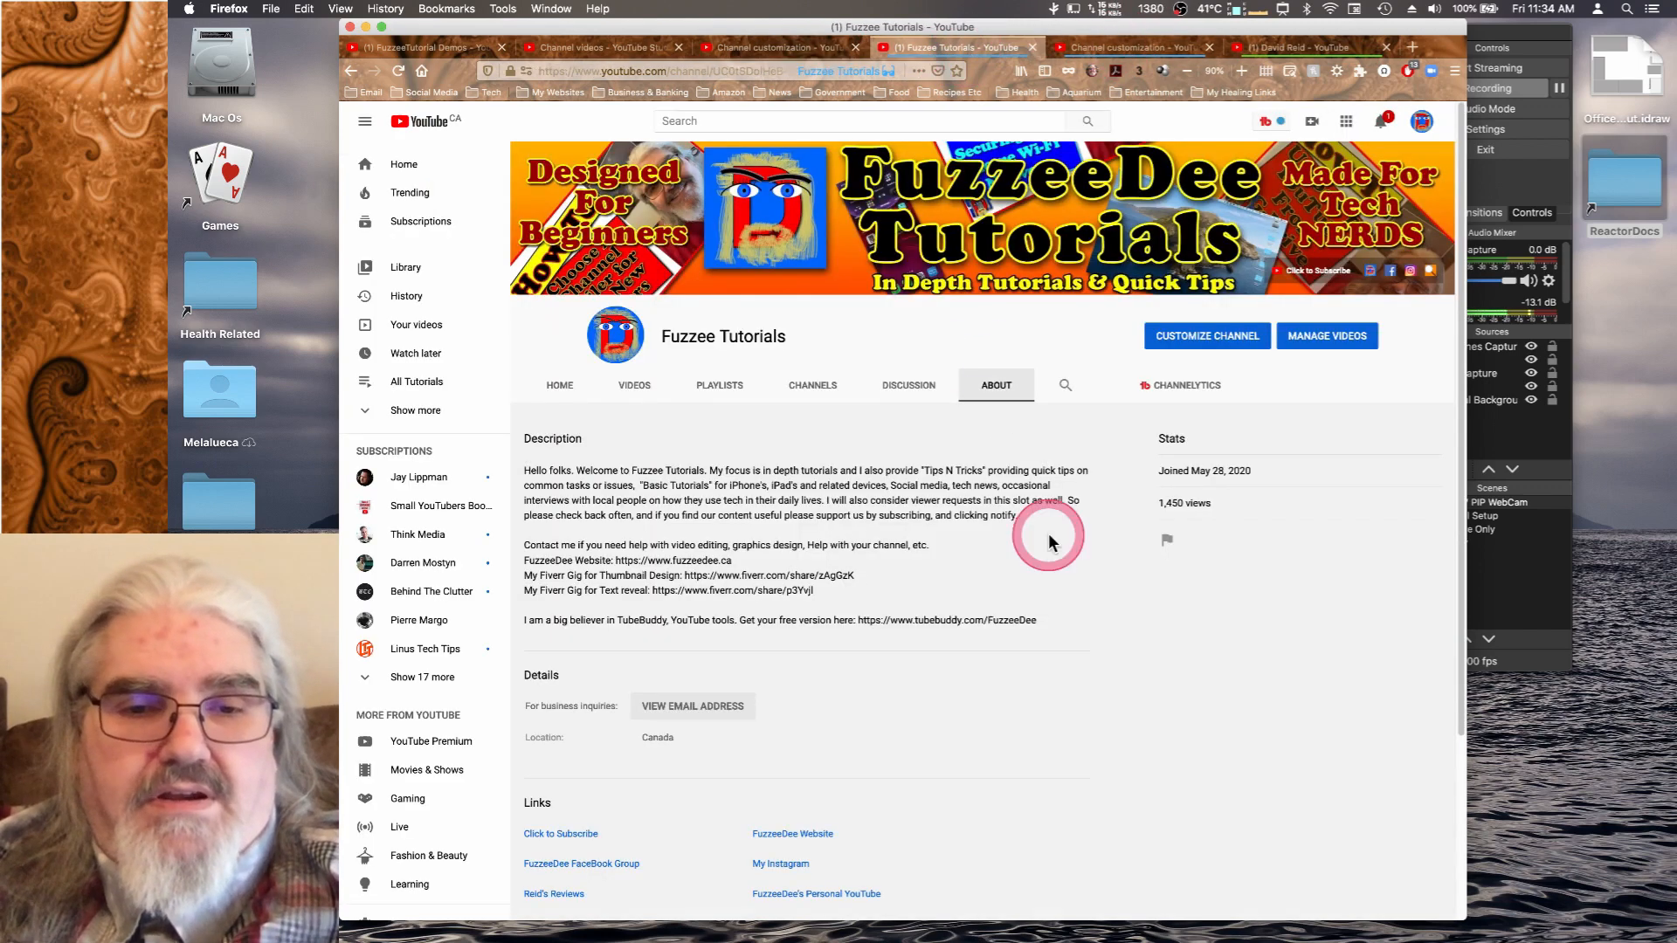
{"action": "scroll", "coordinate": [970, 751], "scroll_direction": "down", "scroll_amount": 3}
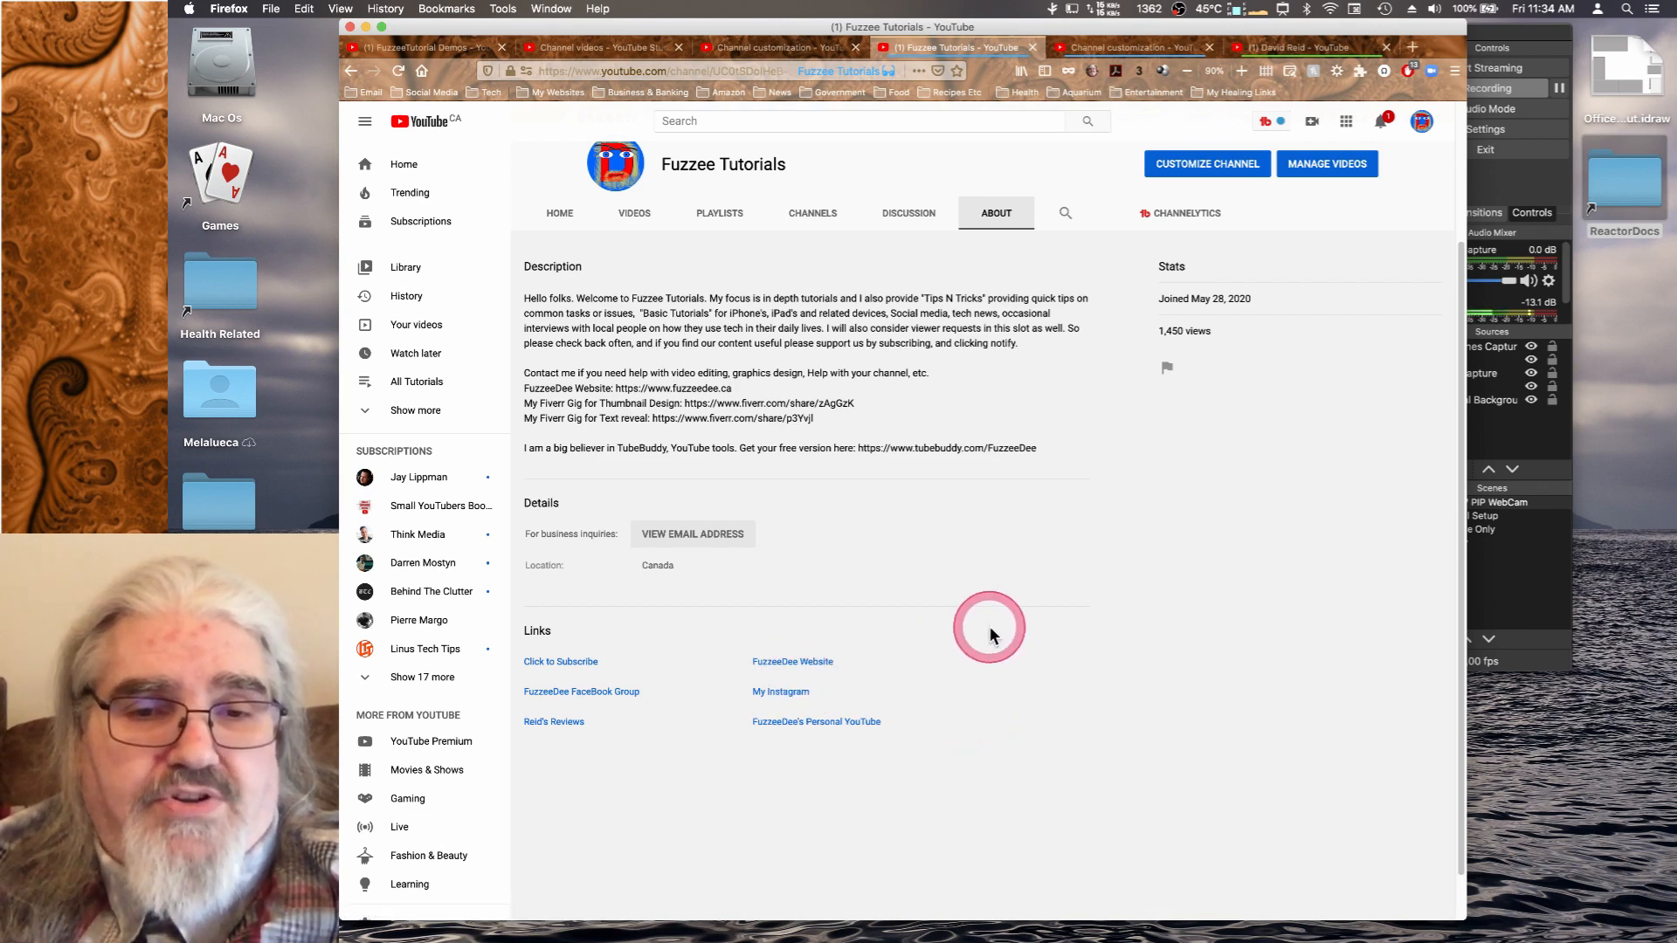
{"action": "scroll", "coordinate": [1229, 483], "scroll_direction": "up", "scroll_amount": 3}
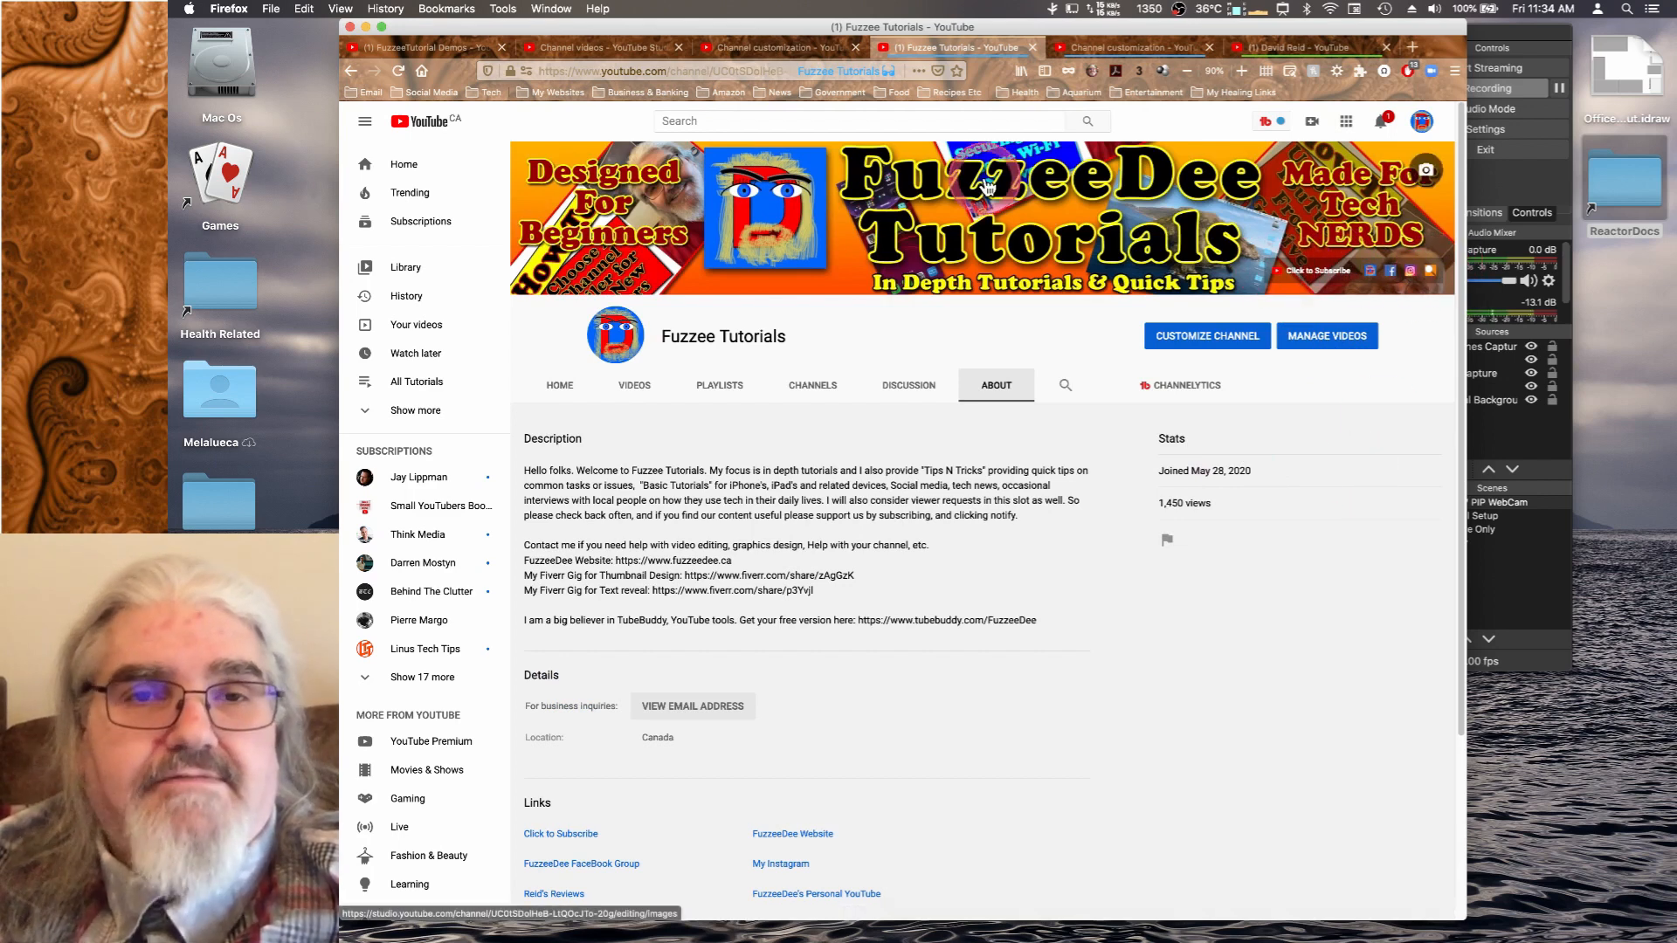
{"action": "left_click", "coordinate": [783, 51]}
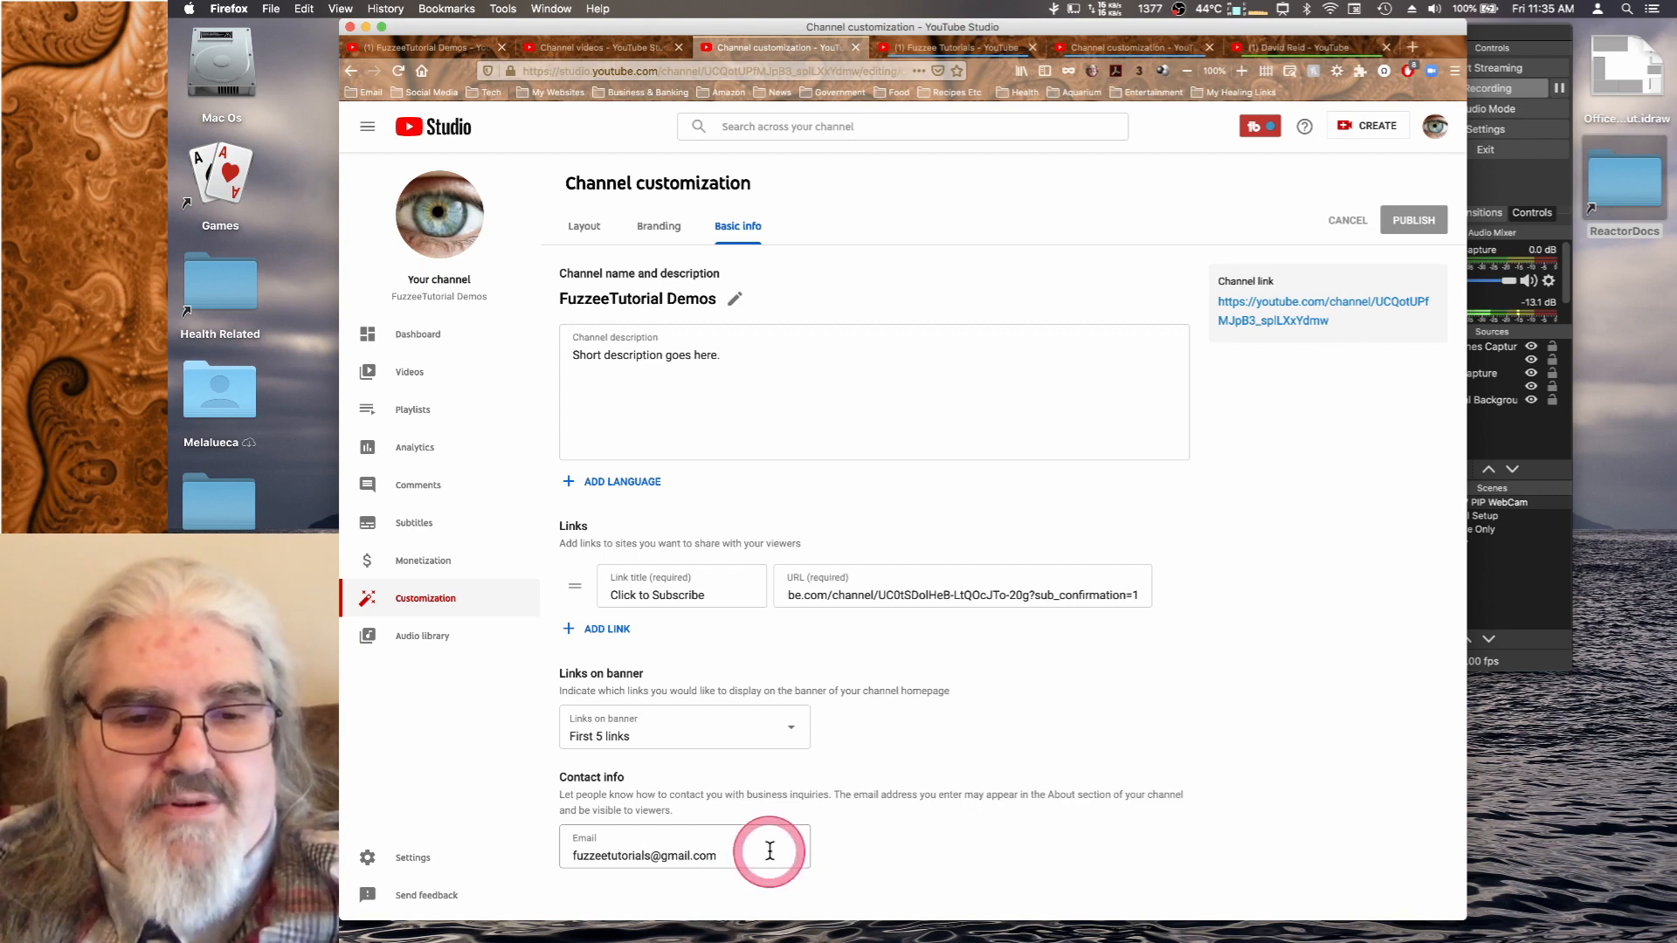
{"action": "left_click", "coordinate": [734, 854]}
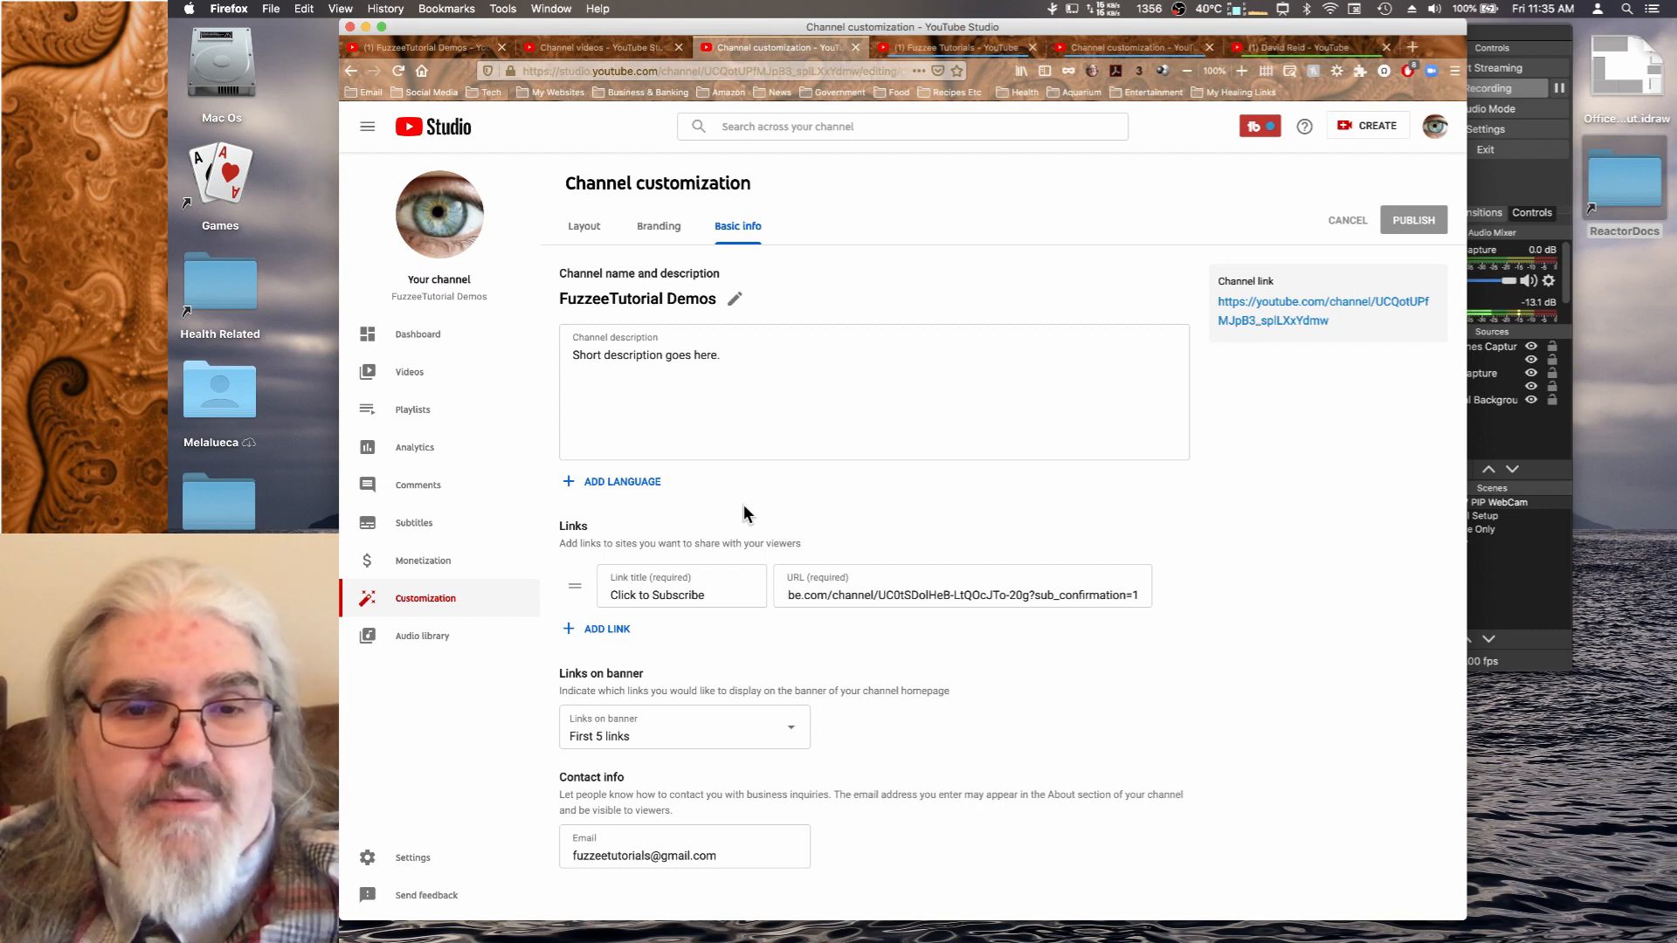
Return to the demo channel's dashboard and look through its cards down to the ideas section.
{"action": "left_click", "coordinate": [922, 422]}
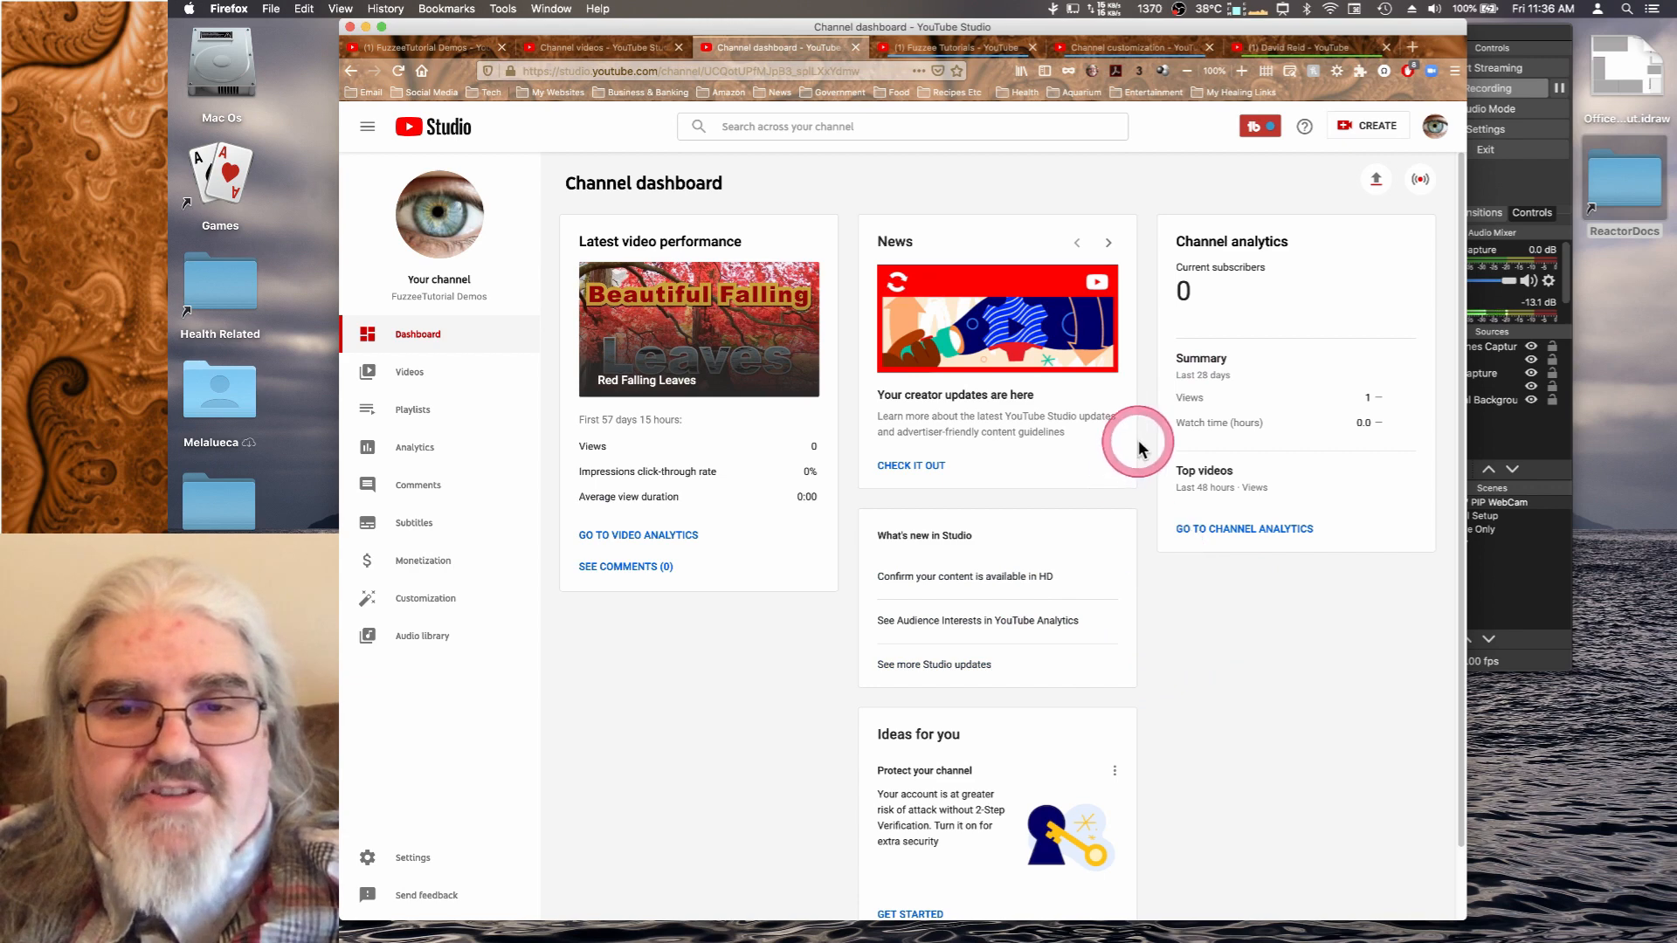
{"action": "scroll", "coordinate": [1137, 384], "scroll_direction": "down", "scroll_amount": 2}
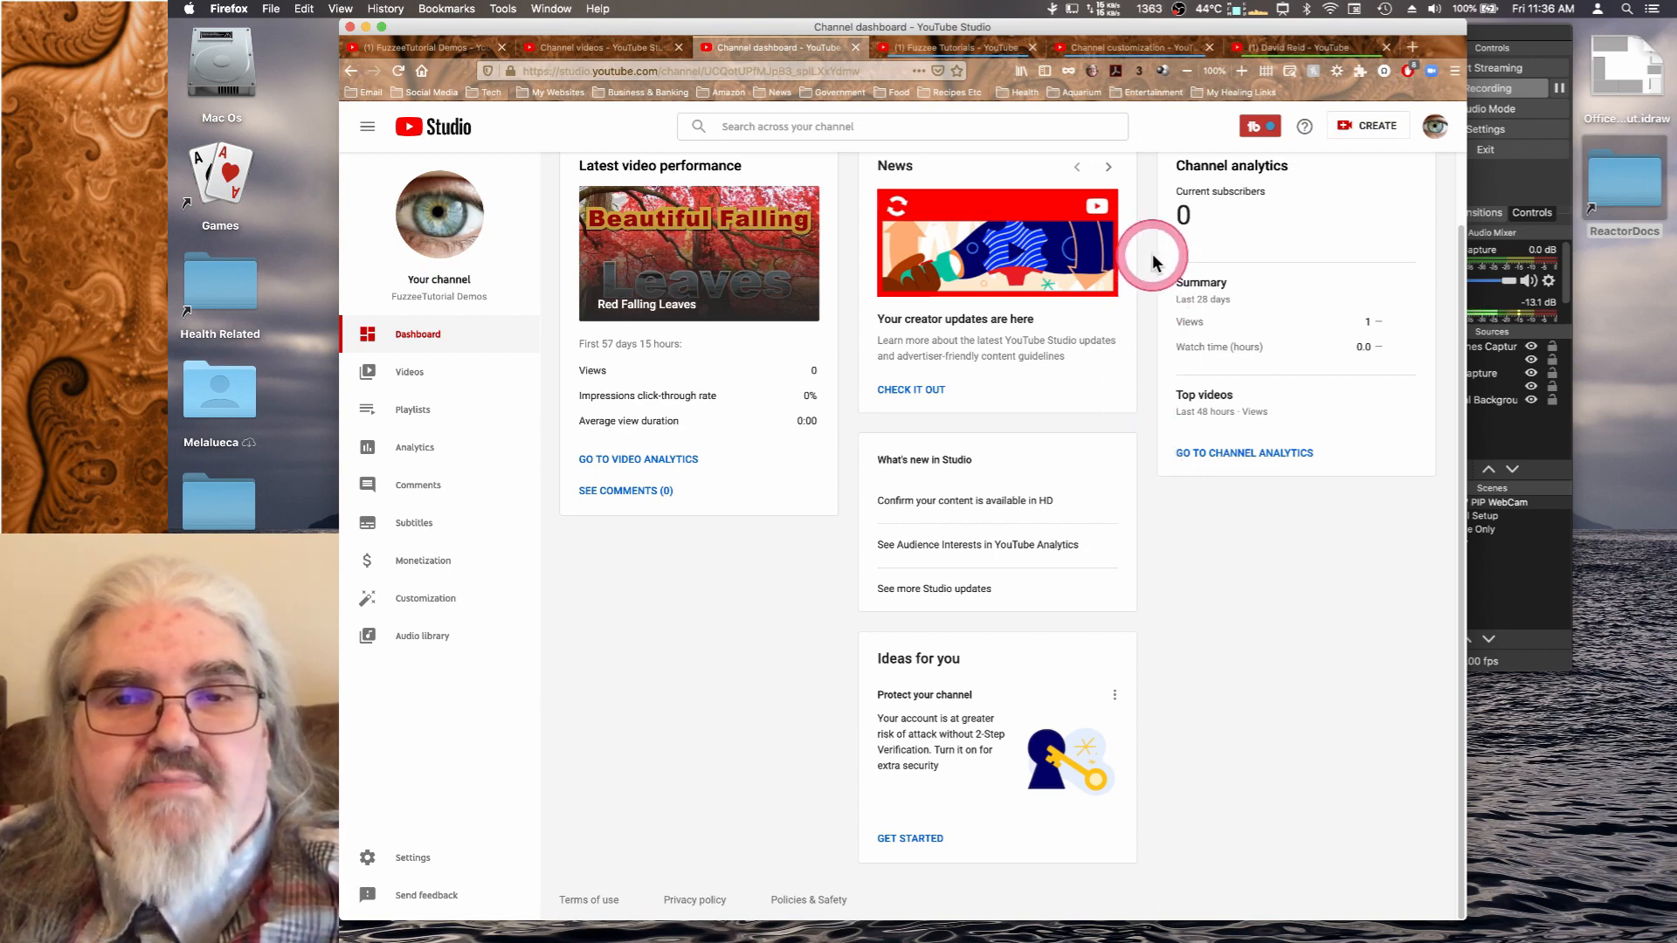
{"action": "scroll", "coordinate": [1146, 234], "scroll_direction": "up", "scroll_amount": 2}
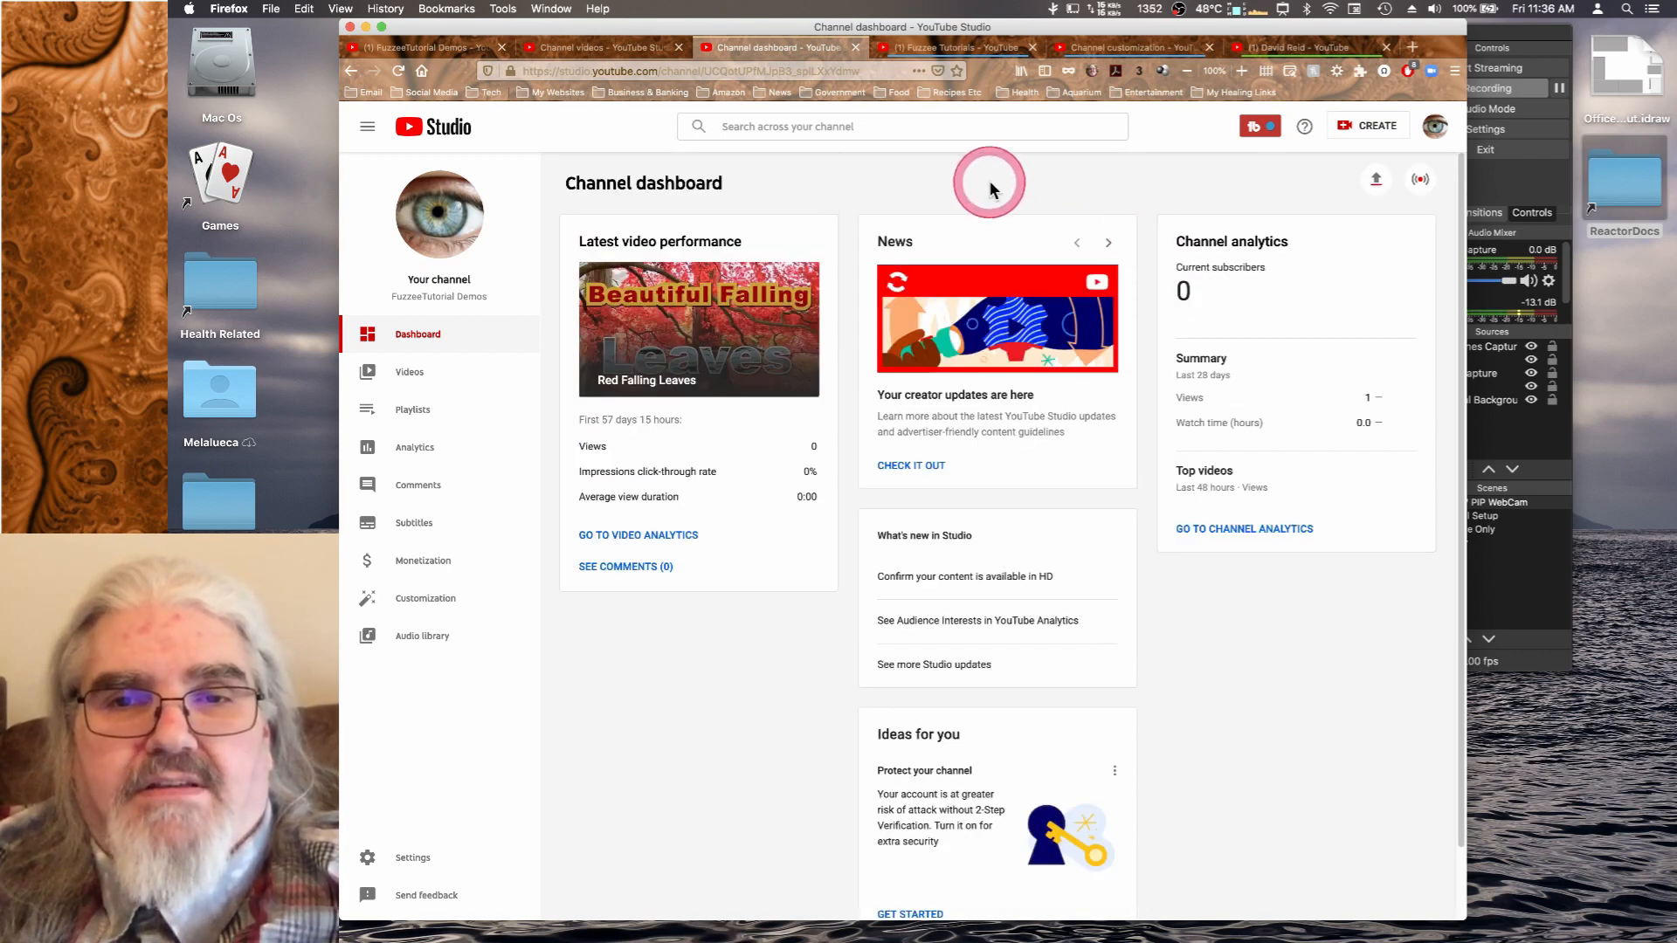